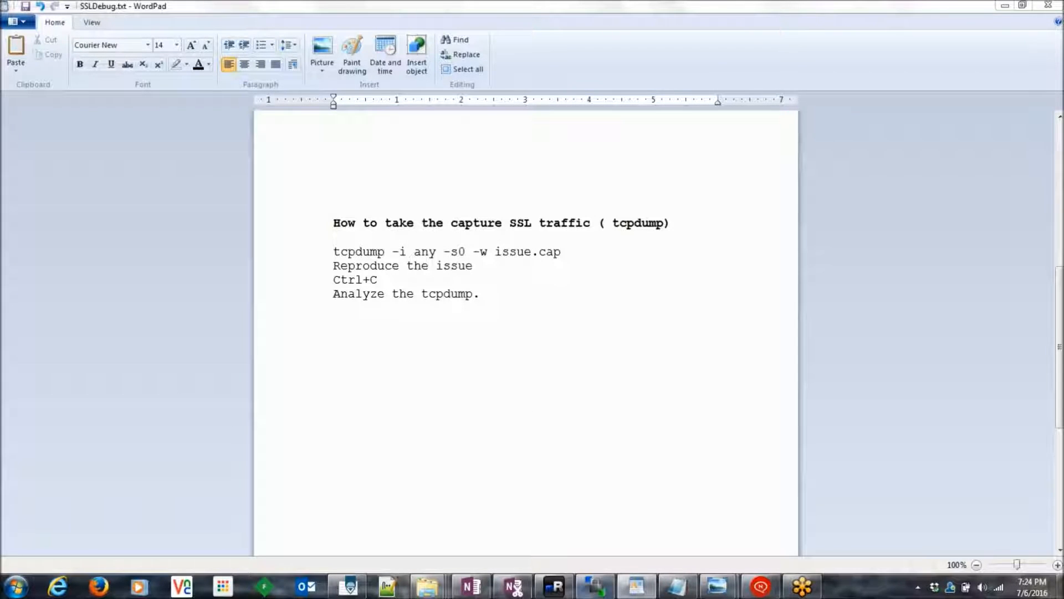
Step: Switch from the WordPad tcpdump capture notes to the mRemoteNG SSH terminal
left_click(552, 587)
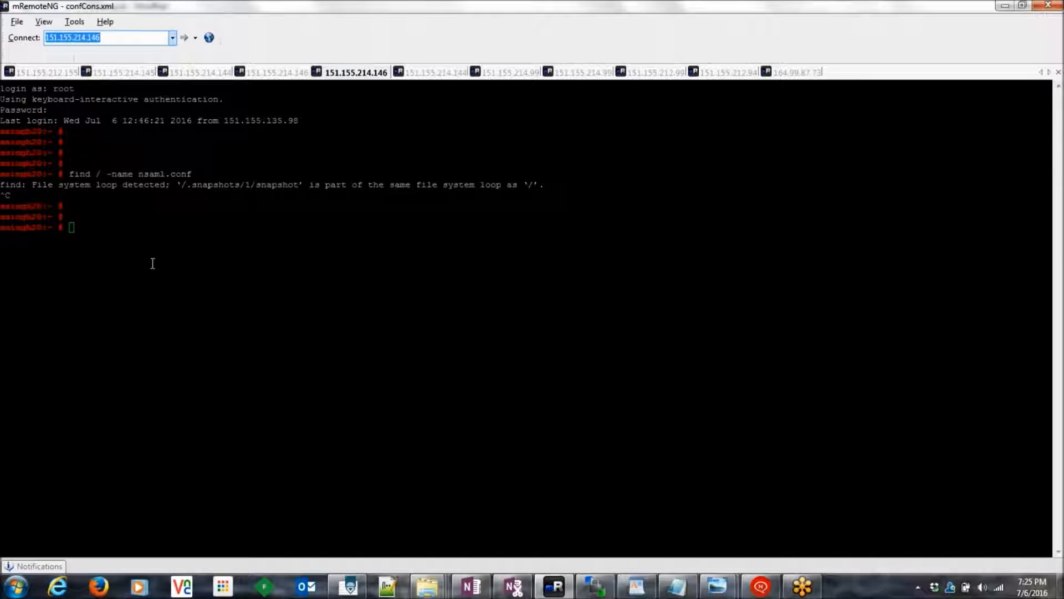
Step: Open an SSH2 quick-connect session to 151.155.214.146 and log in as root
left_click(133, 230)
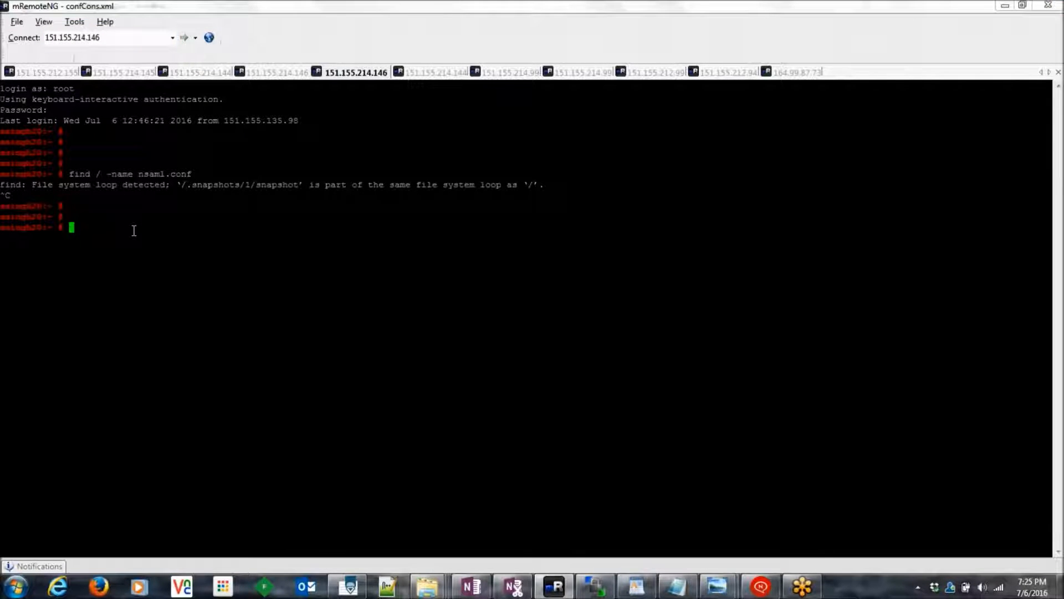
left_click(98, 39)
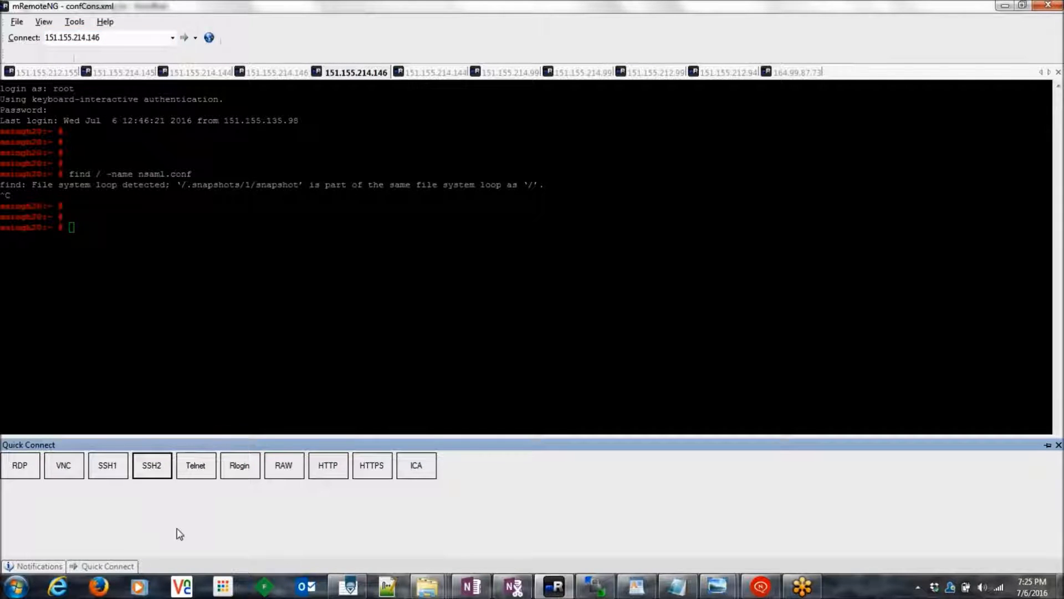
left_click(151, 471)
type("root")
key("Return")
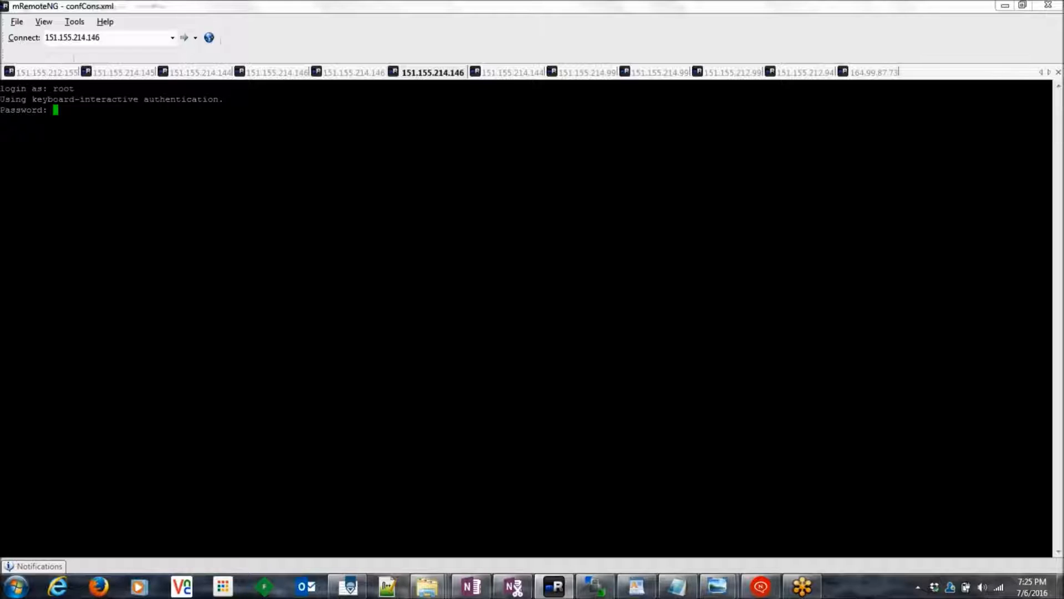
key("Return")
key("Return")
key("Return")
key("Return")
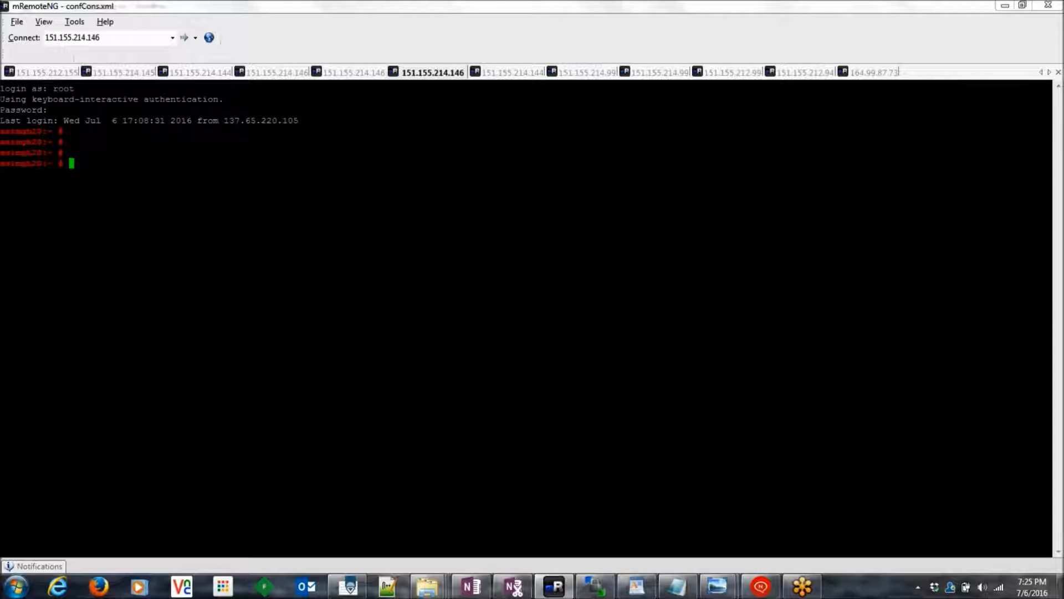
Step: Check the SSL notes for the capture file name issue.cap, then return to the terminal
key("alt+Tab")
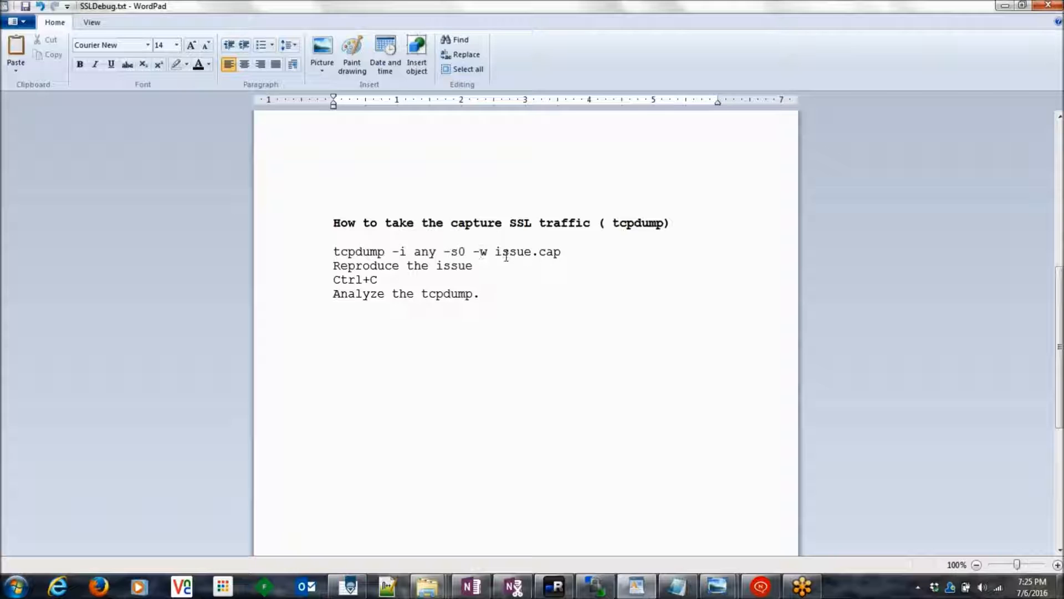
left_click_drag(496, 251, 556, 256)
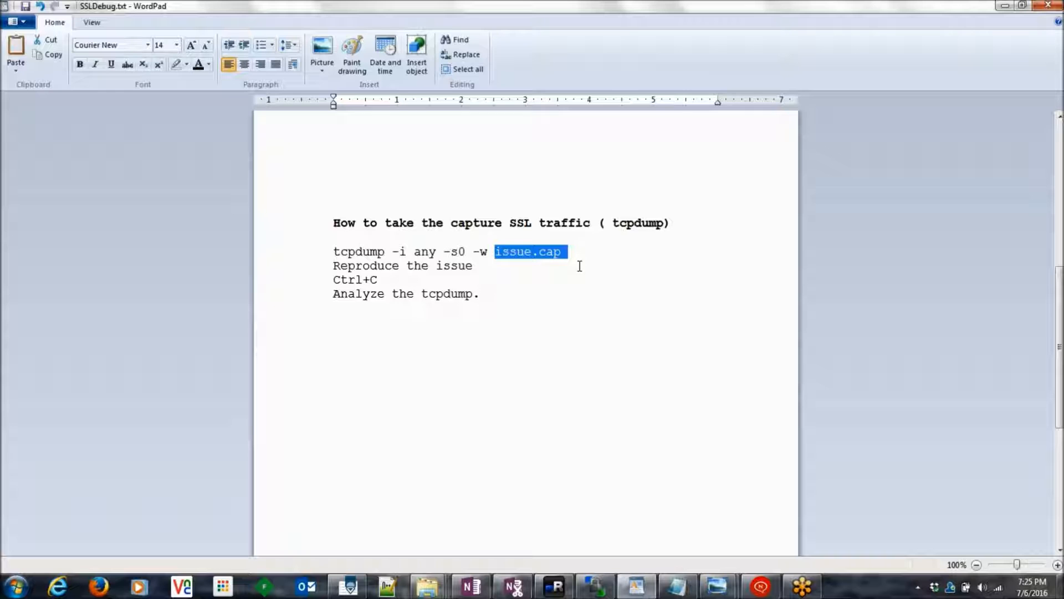
key("alt+Tab")
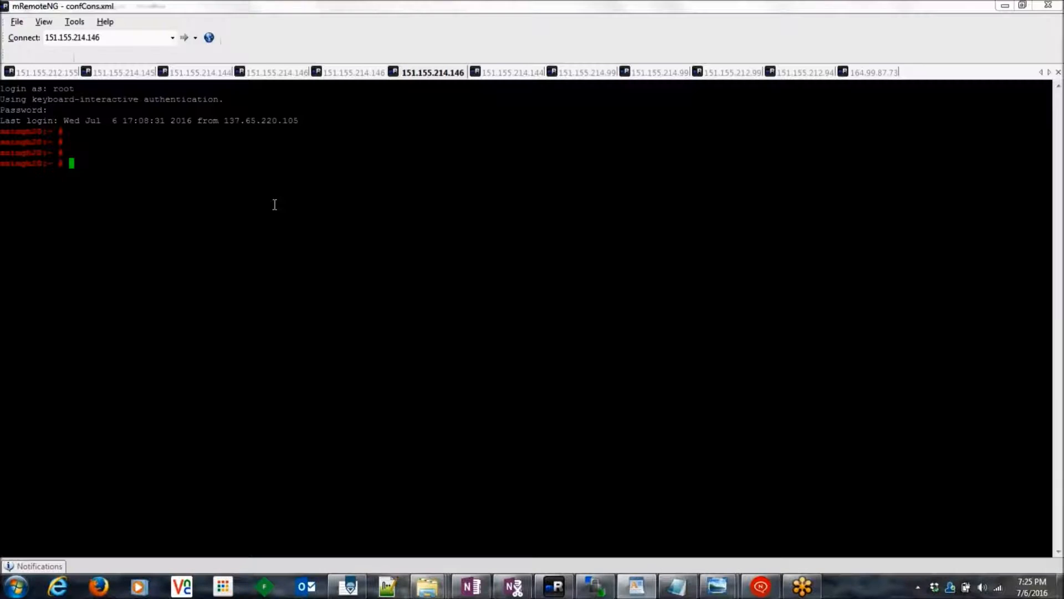
Step: Run 'tcpdump -i any -s0 -w issue.cap' and then stop it
type("tcpdum")
type("p ")
type("-i an")
type("y -s")
type("0 ")
type("-w i")
type("s")
key("BackSpace")
type("issue.cap")
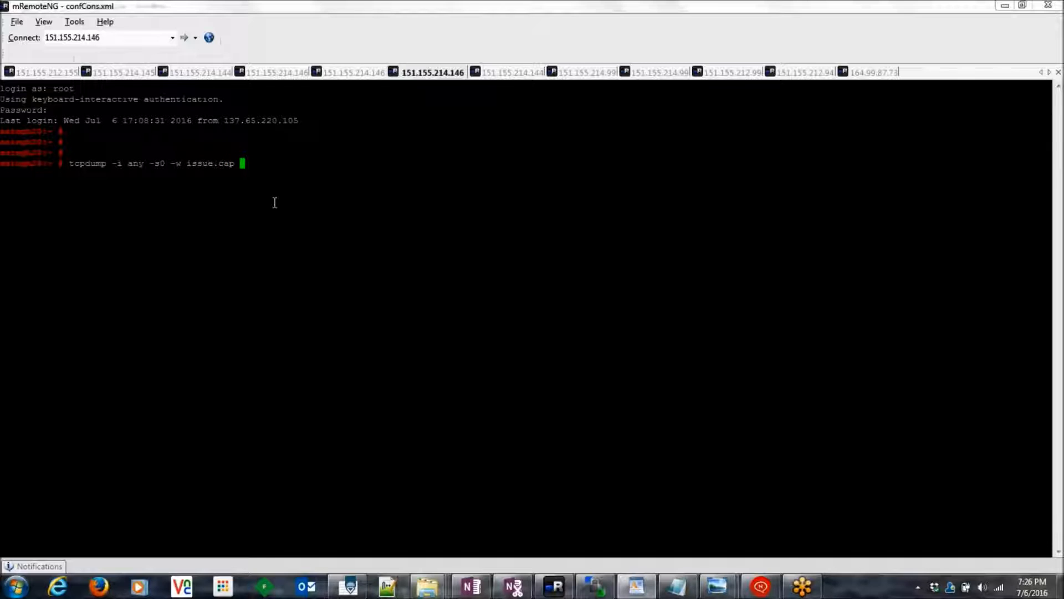
key("Return")
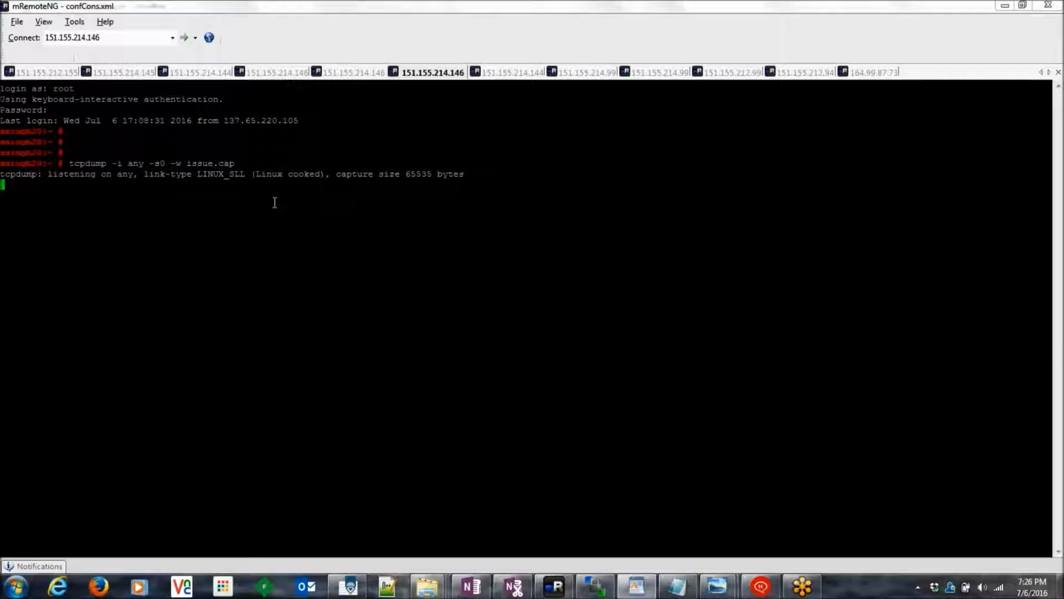
double_click(96, 164)
key("ctrl+c")
Step: Retry the capture limited to port 8080 and stop it after it catches nothing
key("Up")
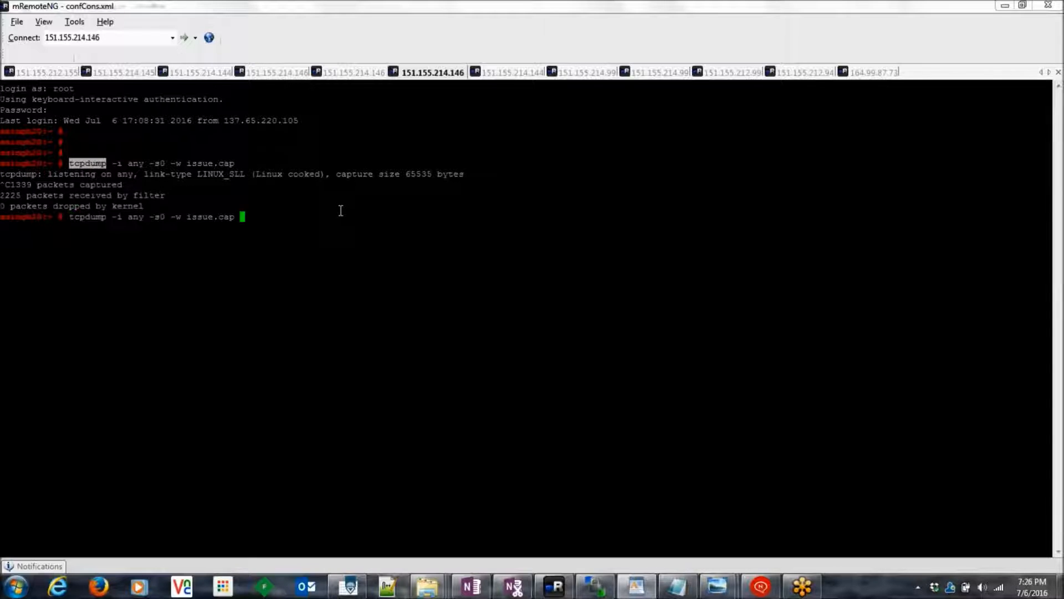
type("port 8080")
key("Return")
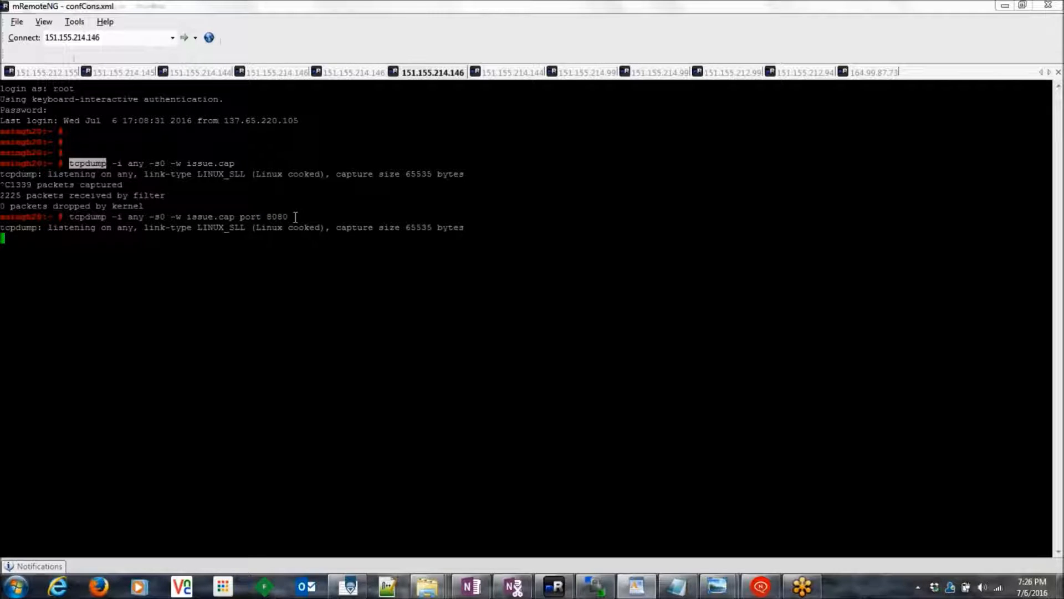
key("ctrl+c")
Step: Restart the issue.cap capture on all interfaces without the port filter
key("Up")
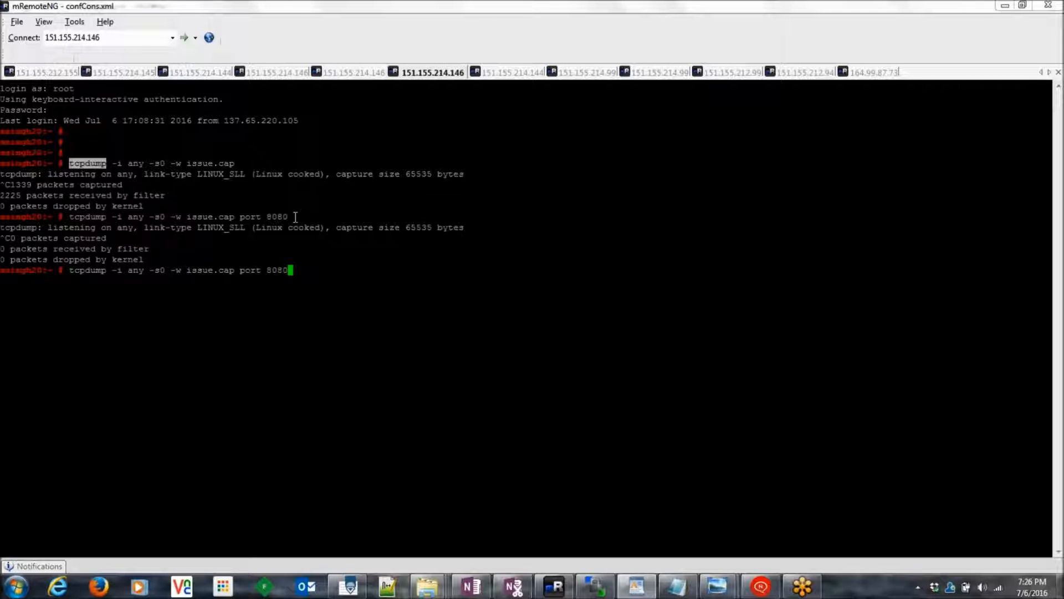
key("BackSpace")
key("BackSpace")
key("BackSpace")
key("BackSpace")
key("BackSpace")
key("BackSpace")
key("BackSpace")
key("BackSpace")
key("BackSpace")
key("BackSpace")
key("Return")
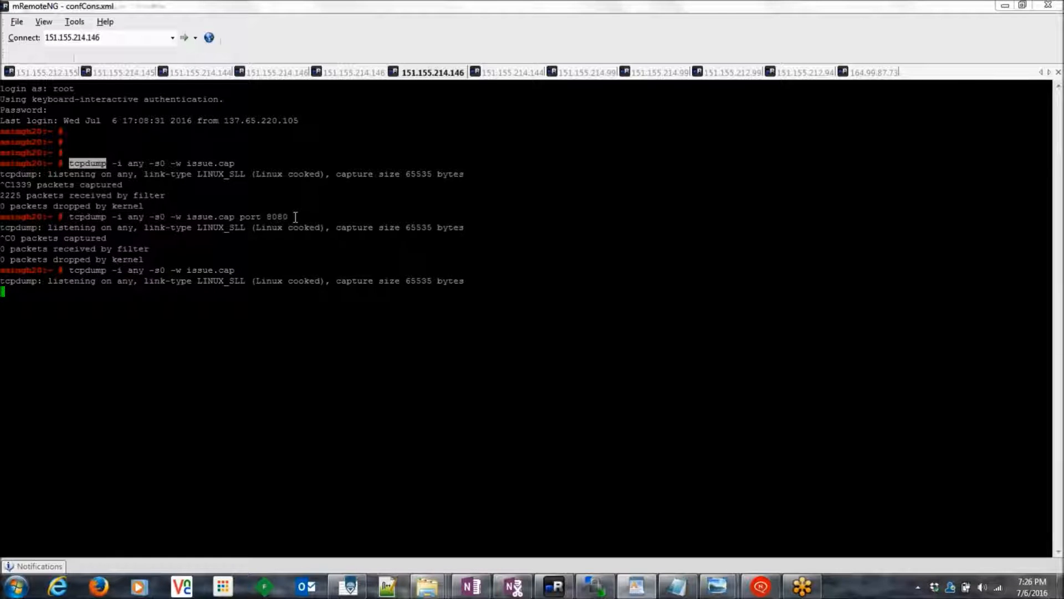
left_click(16, 586)
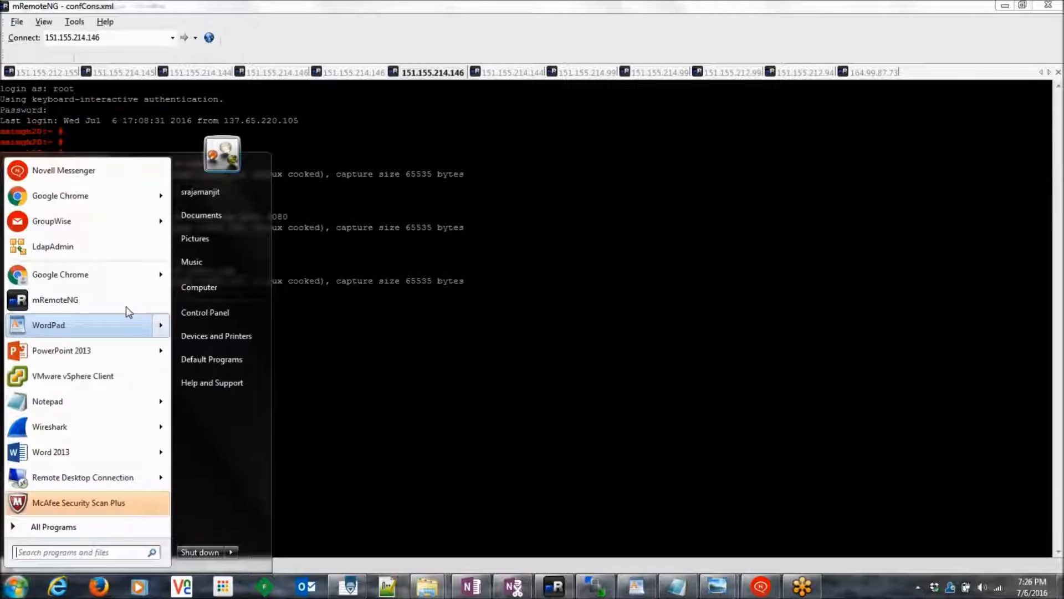
key("Escape")
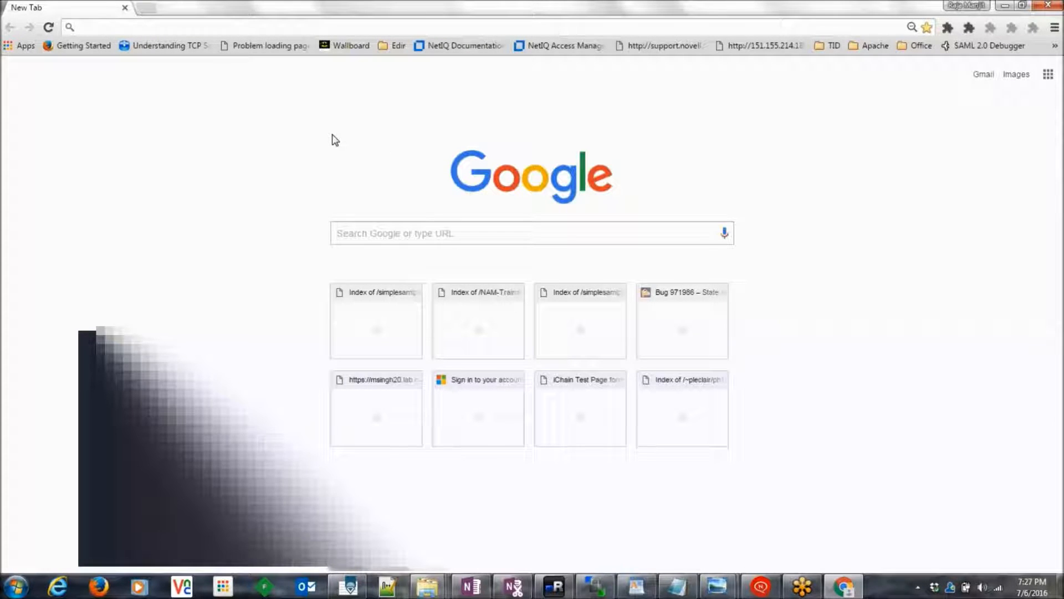
key("ctrl+shift+n")
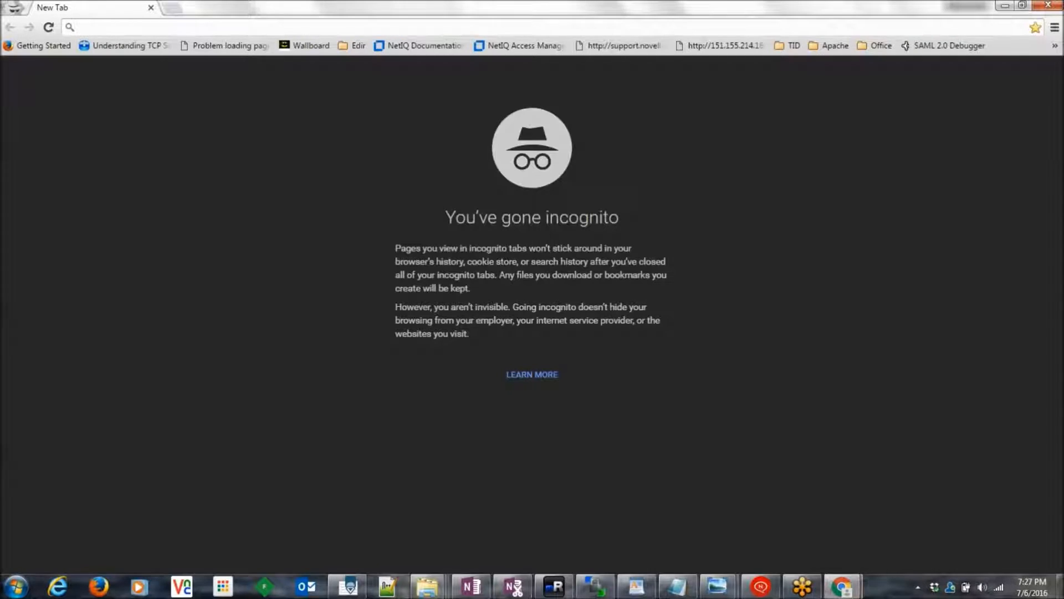
type("msingh18.lab.novell.com/nidp")
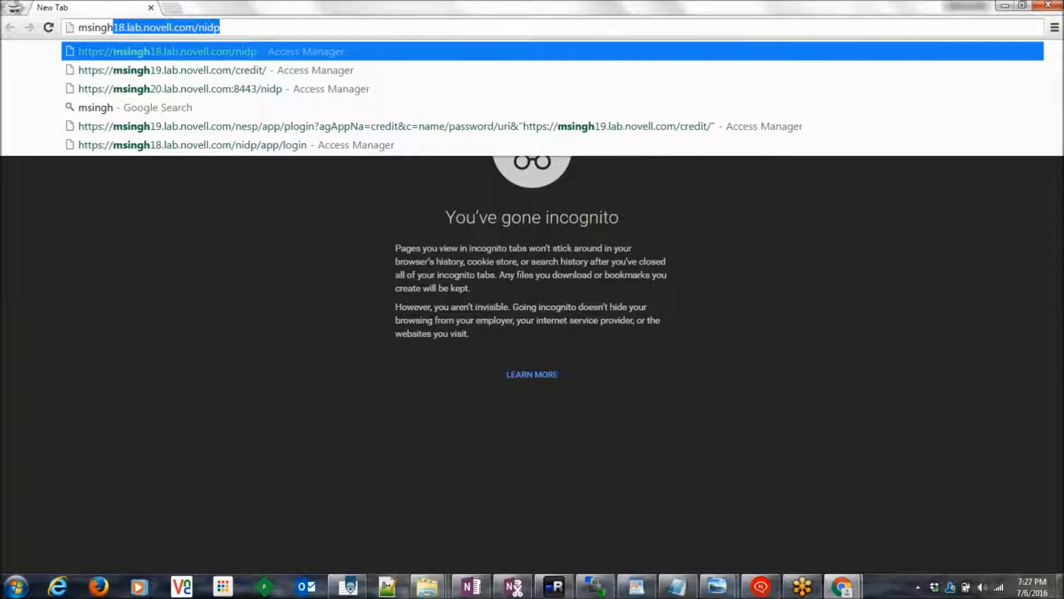
key("Down")
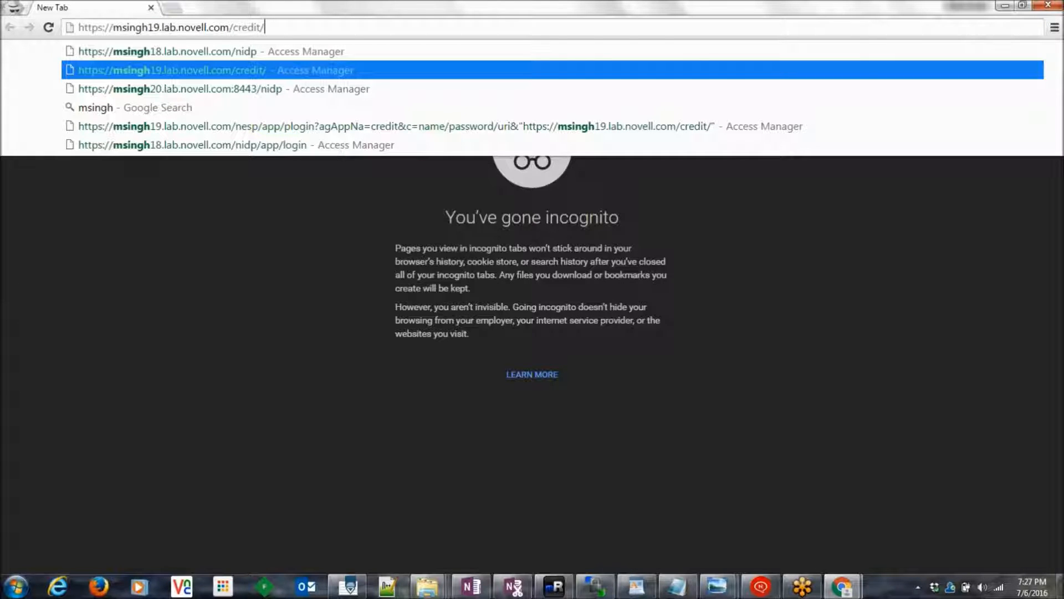
key("BackSpace")
key("BackSpace")
key("BackSpace")
key("BackSpace")
key("BackSpace")
key("BackSpace")
key("BackSpace")
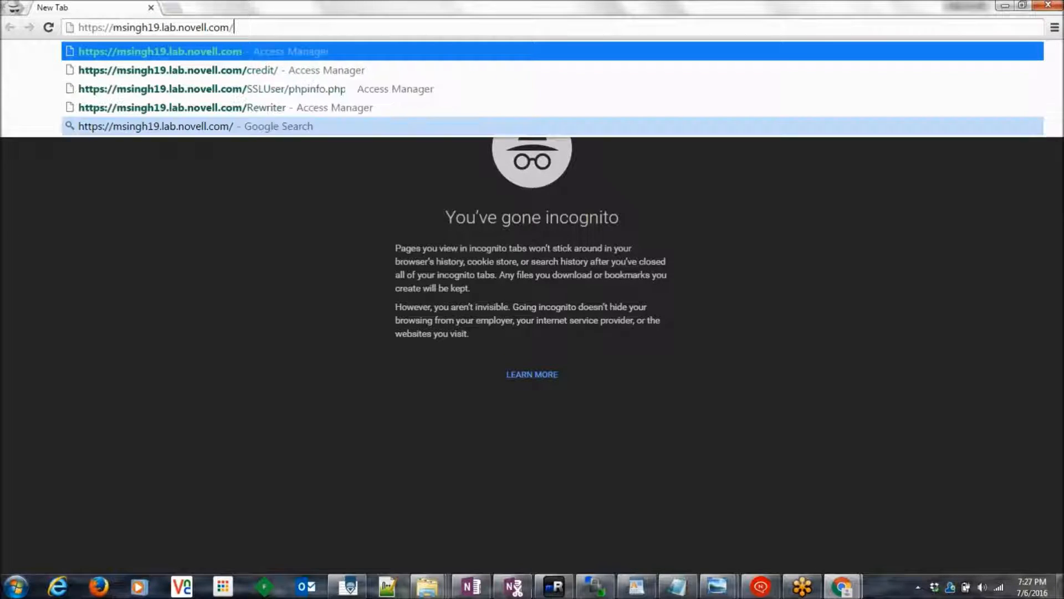
type("N")
key("Down")
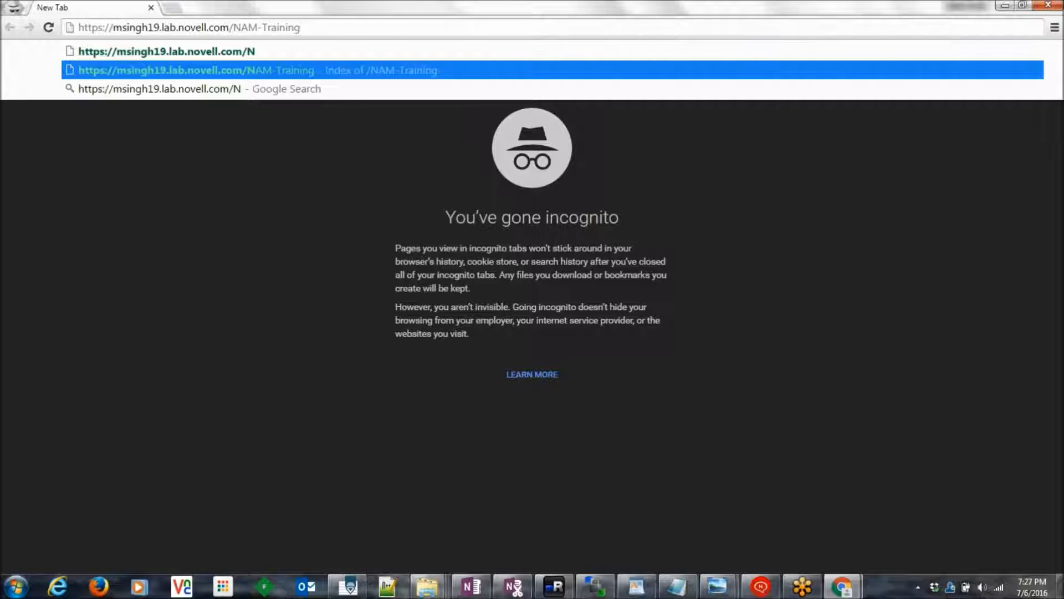
key("Return")
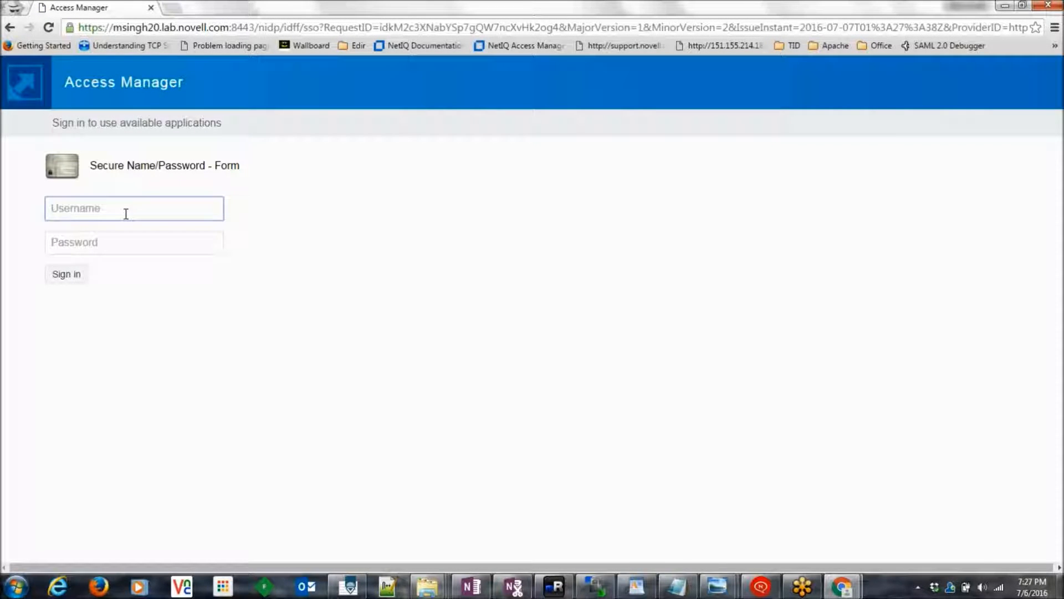
Step: Sign in on the Access Manager login form as admin with the account password
left_click_drag(254, 27, 395, 29)
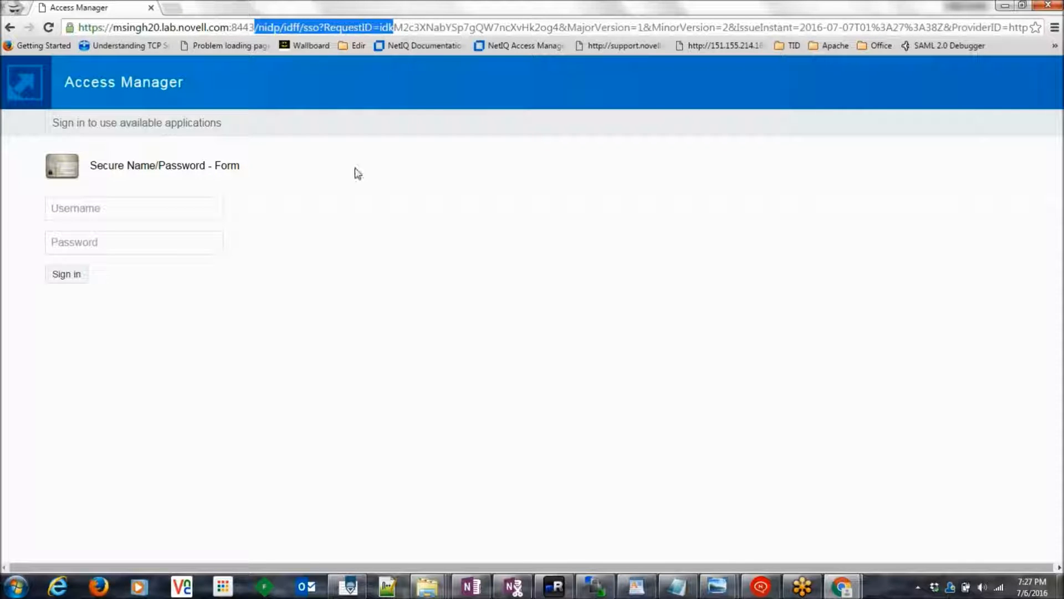
left_click(103, 208)
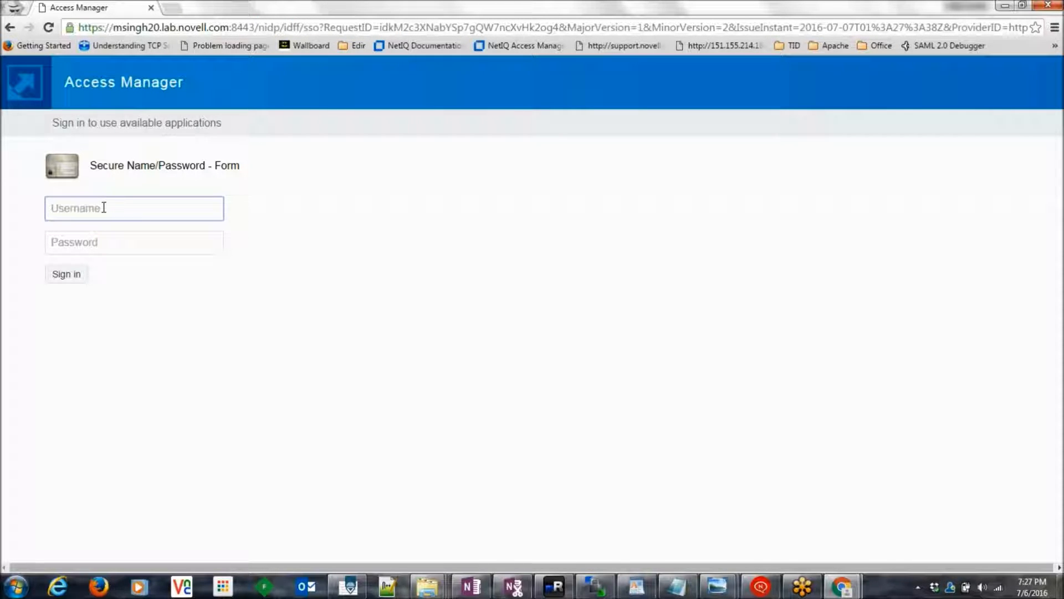
type("admin")
key("Tab")
type("novell")
left_click(69, 275)
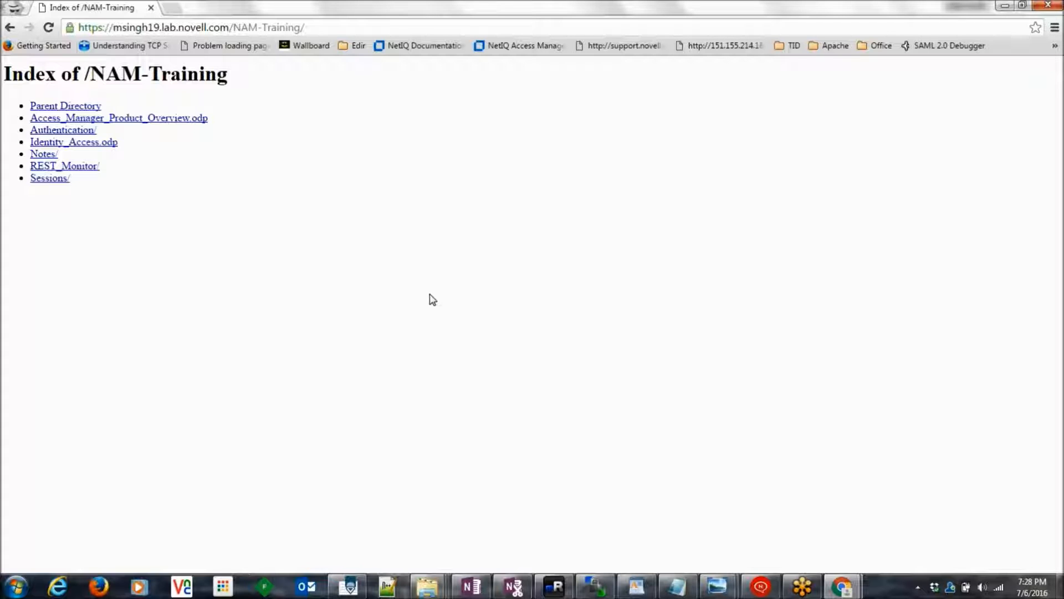
left_click(554, 586)
Step: Stop the tcpdump capture and list the directory with ls -ltr
key("ctrl+c")
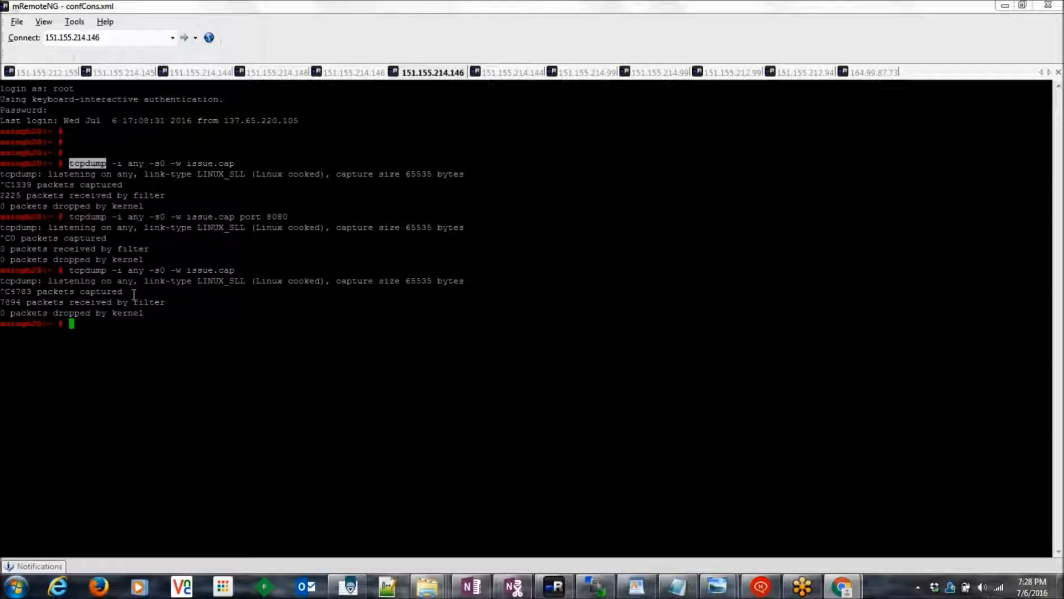
left_click_drag(69, 270, 234, 274)
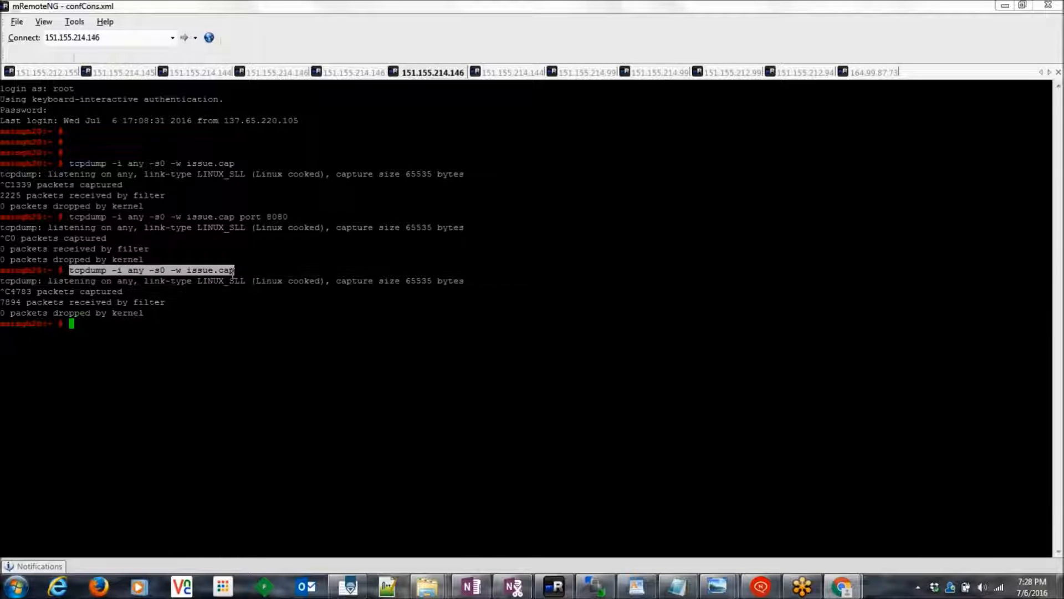
type("ls -ltr")
left_click(233, 274)
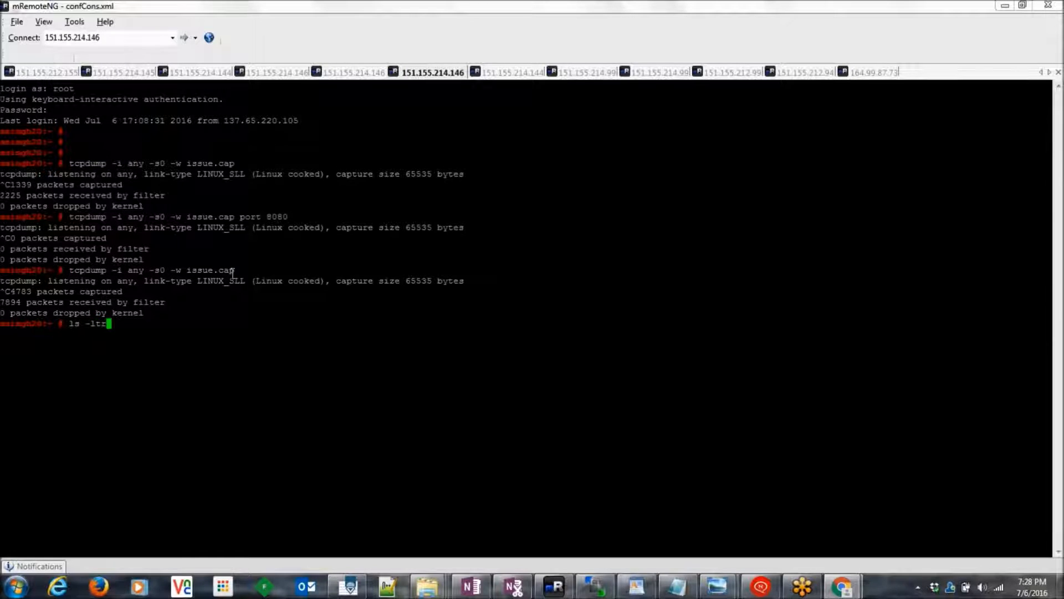
key("Return")
Step: Select issue.cap in the listing and return to the WordPad notes
double_click(269, 537)
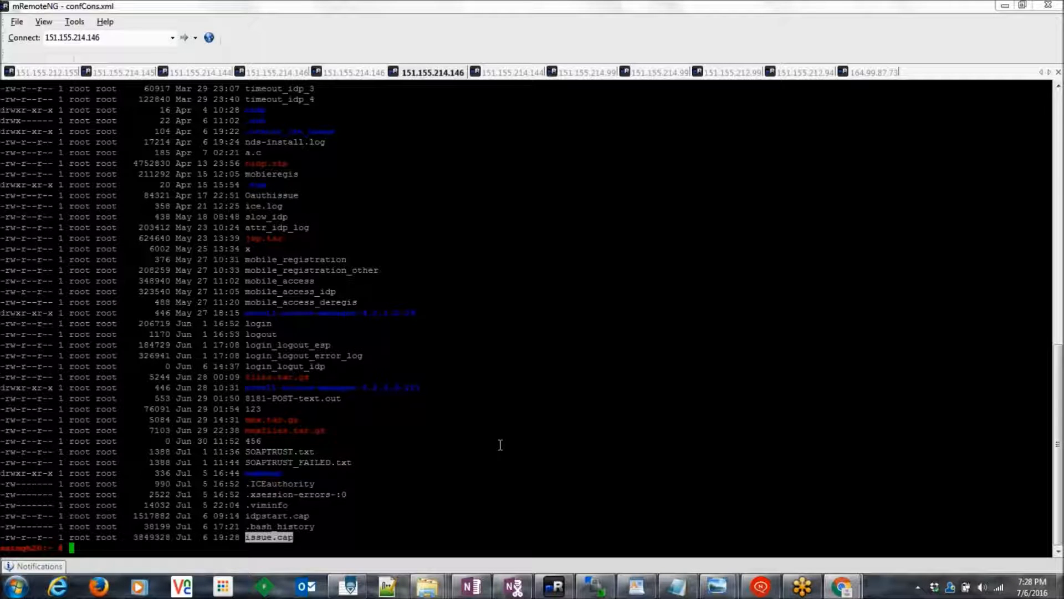
double_click(272, 538)
key("alt+Tab")
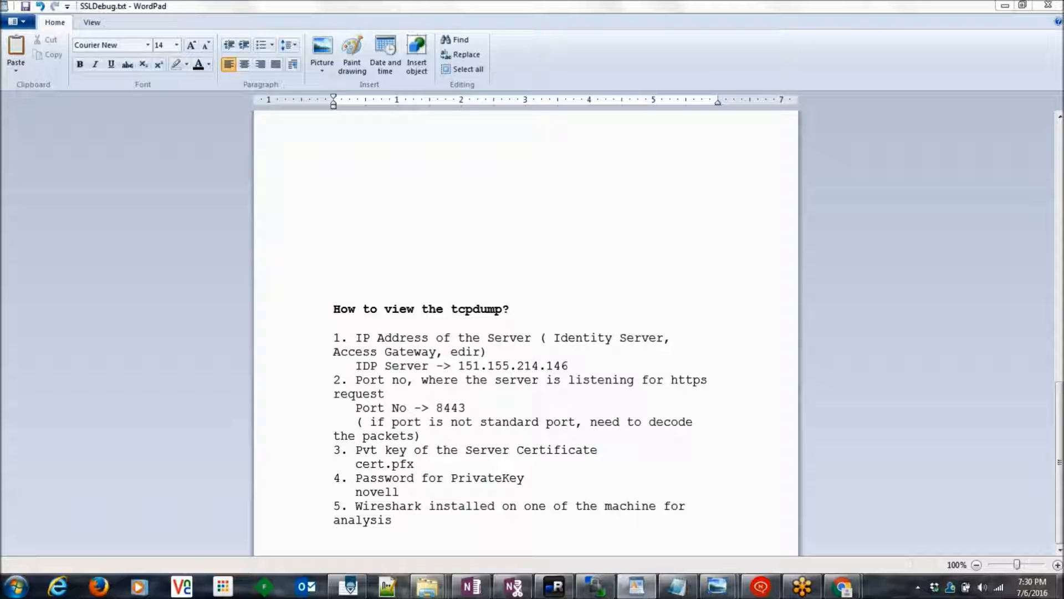
double_click(390, 337)
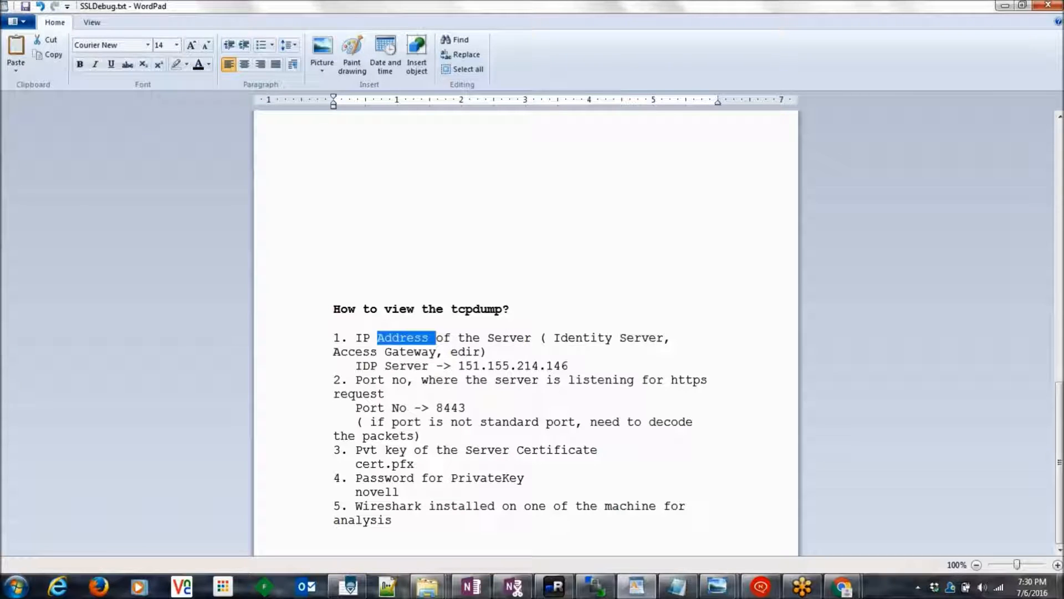
double_click(585, 338)
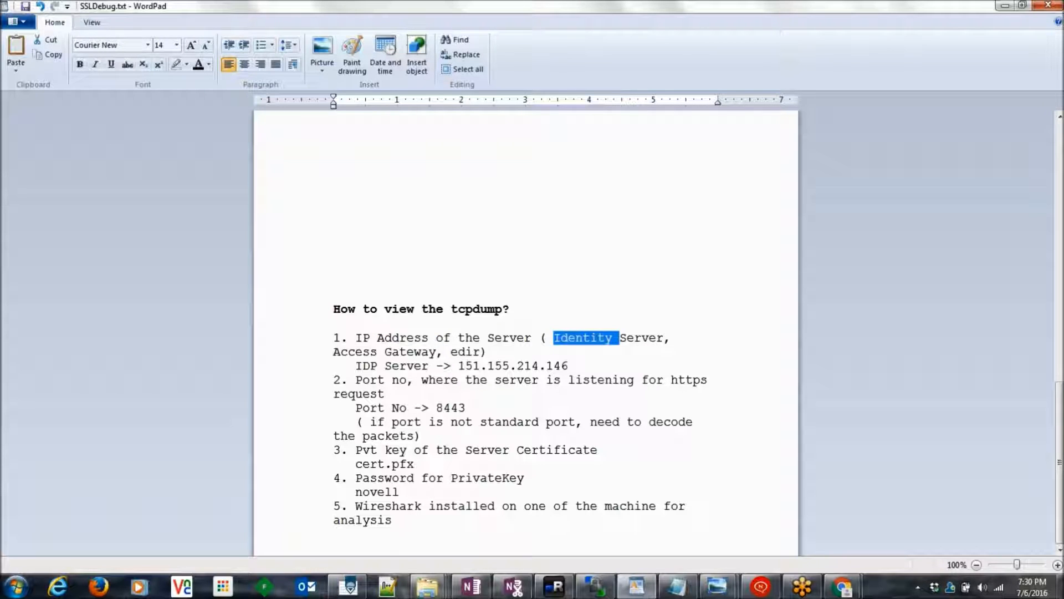
double_click(404, 366)
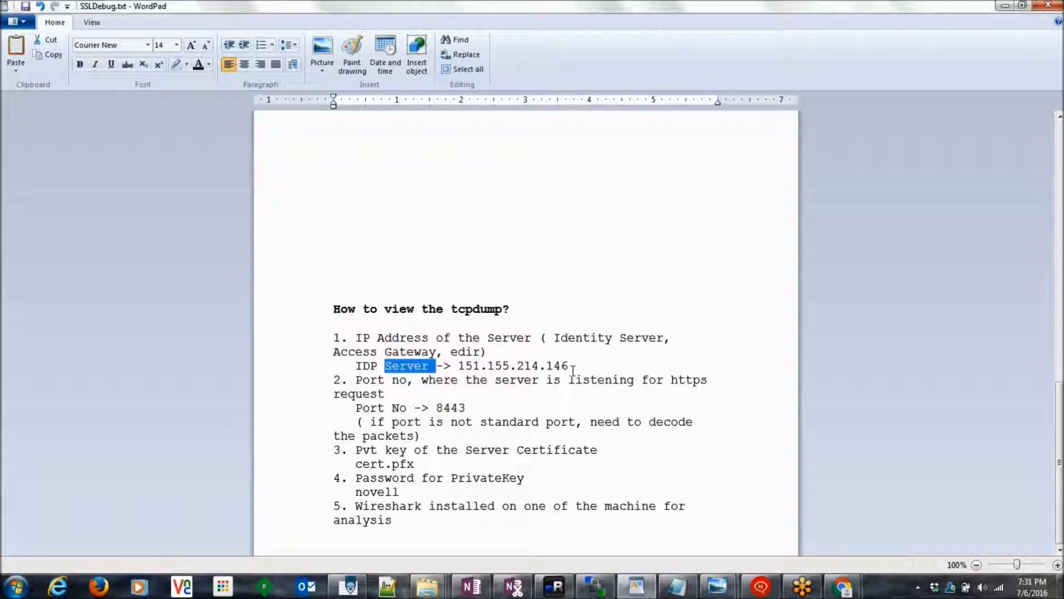
triple_click(592, 336)
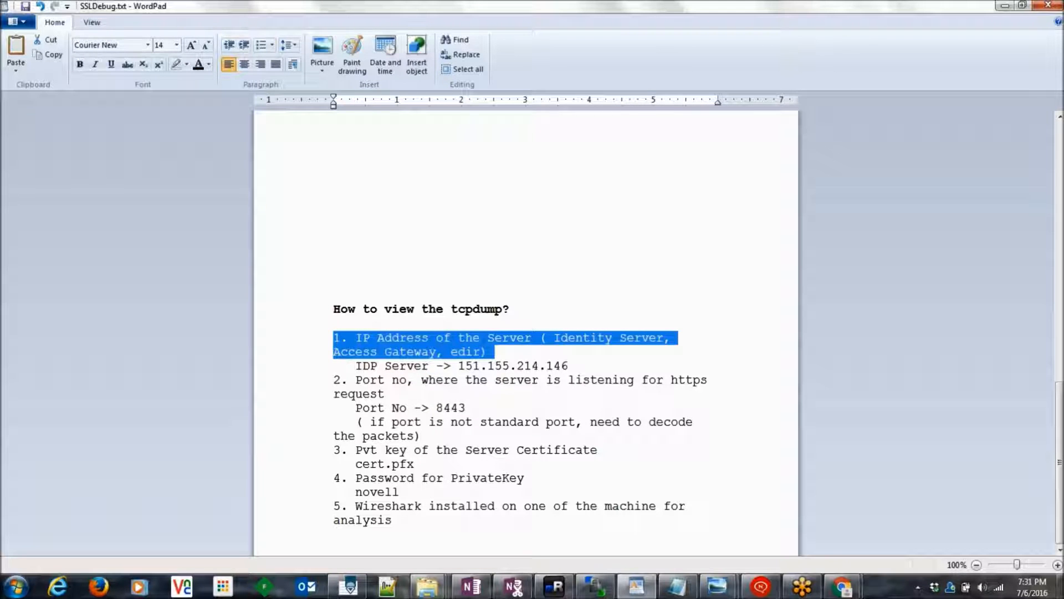
left_click(587, 353)
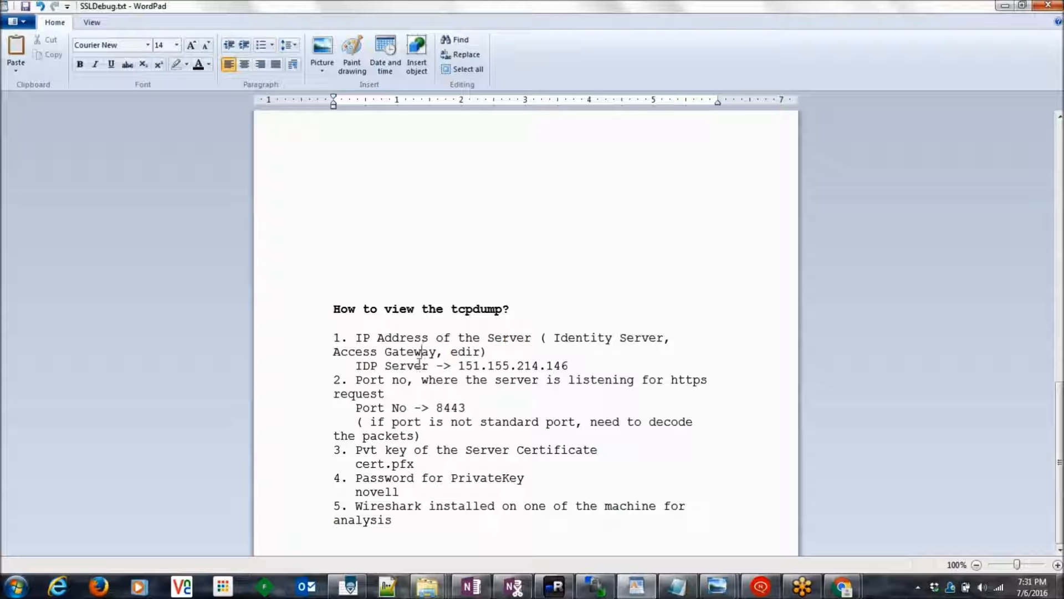
left_click_drag(488, 366, 481, 366)
triple_click(522, 366)
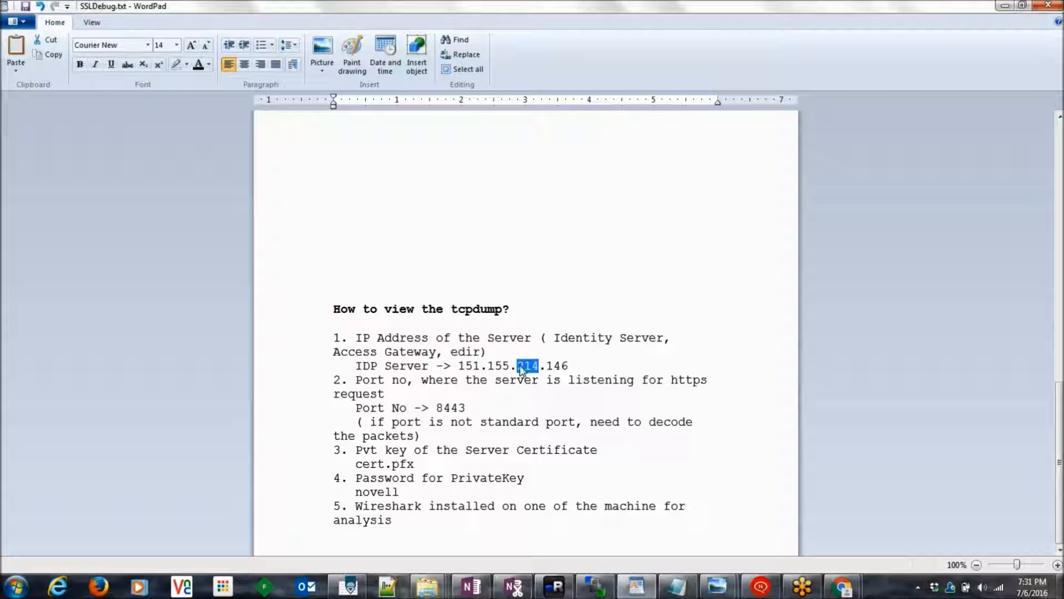
double_click(522, 366)
double_click(387, 381)
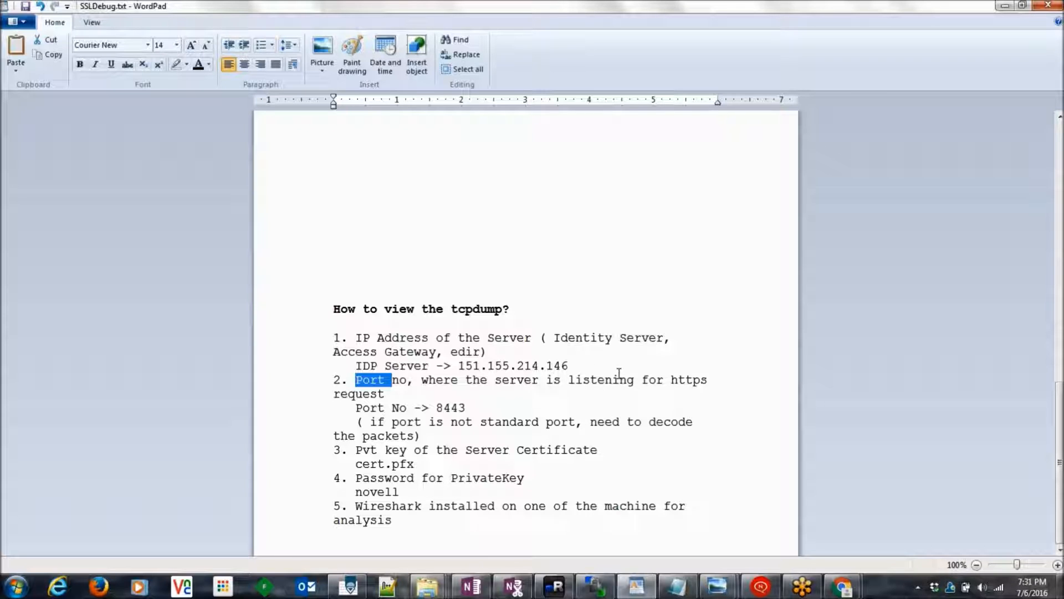
left_click(103, 592)
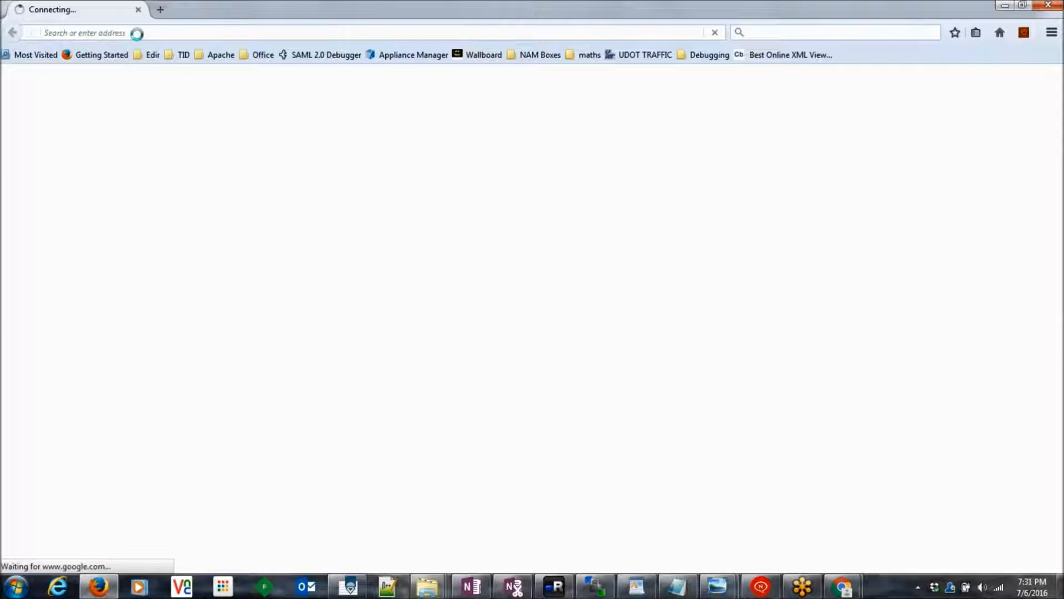
Step: Log in to the admin console at 151.155.214.146:2443/nps as admin
left_click(137, 32)
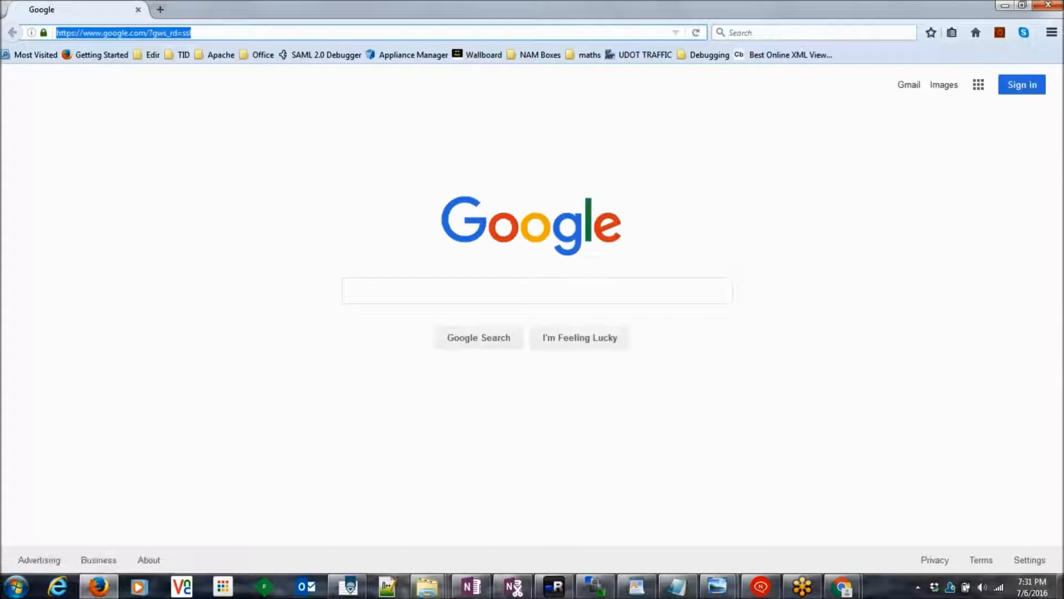
type("14")
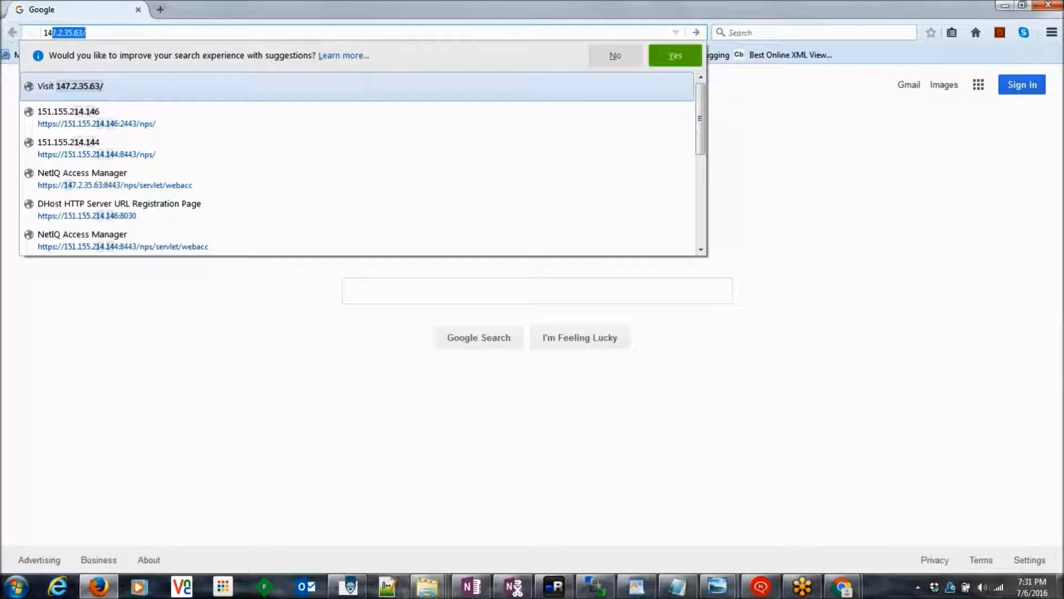
type(".")
key("Down")
key("Return")
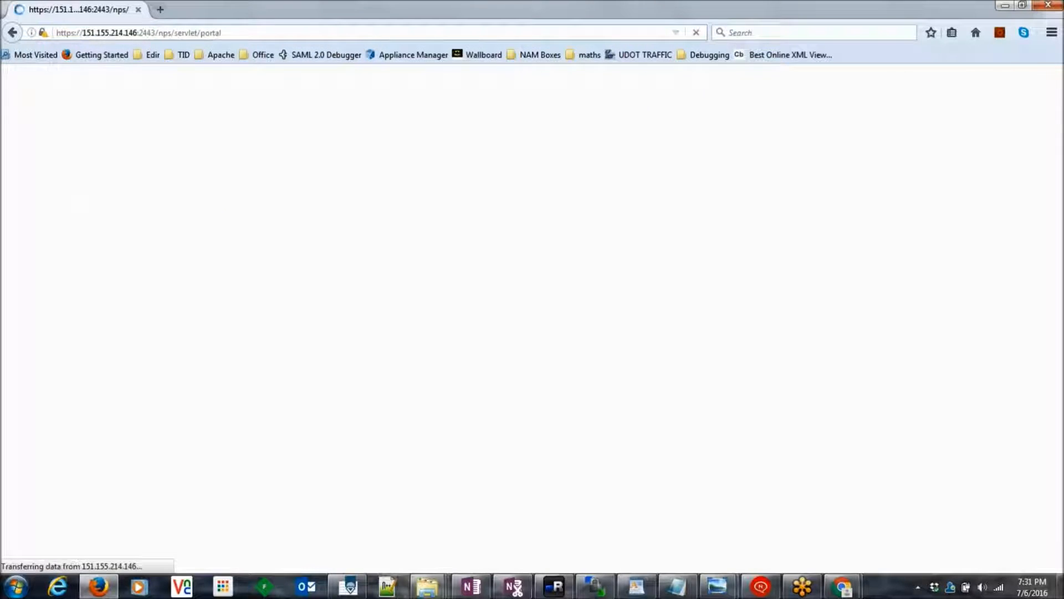
type("admin")
key("Tab")
type("novell")
key("Return")
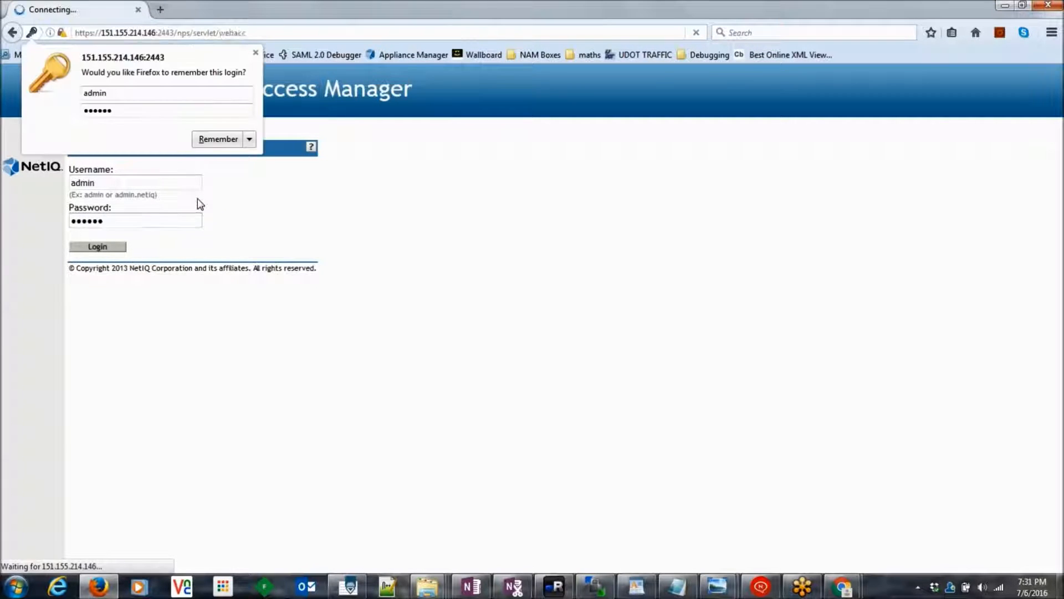
left_click(255, 53)
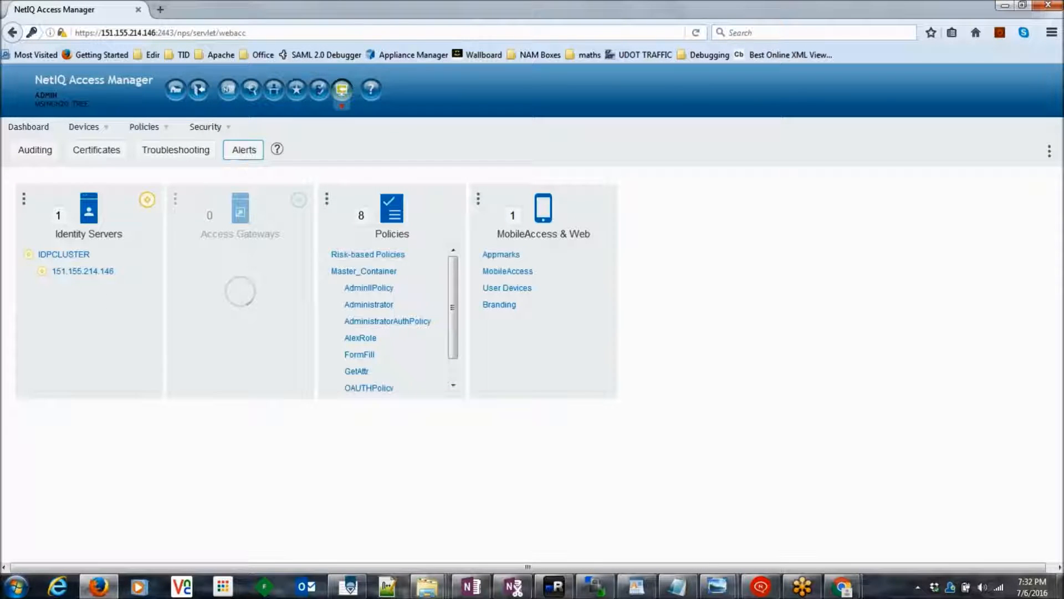
Step: Open the IDPCLUSTER identity server and highlight its base URL port 8443
left_click(83, 127)
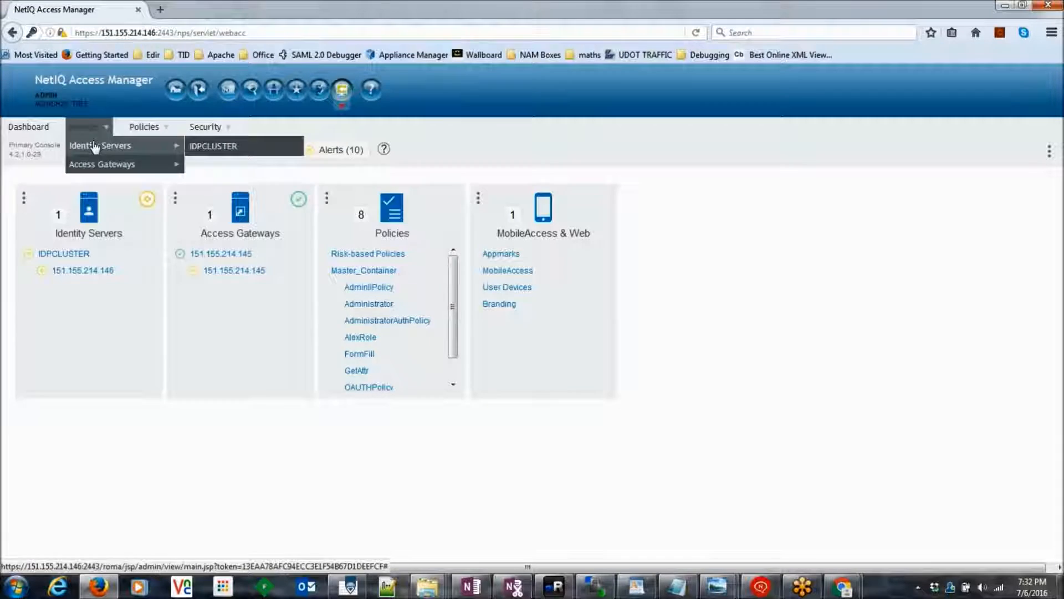
left_click(94, 147)
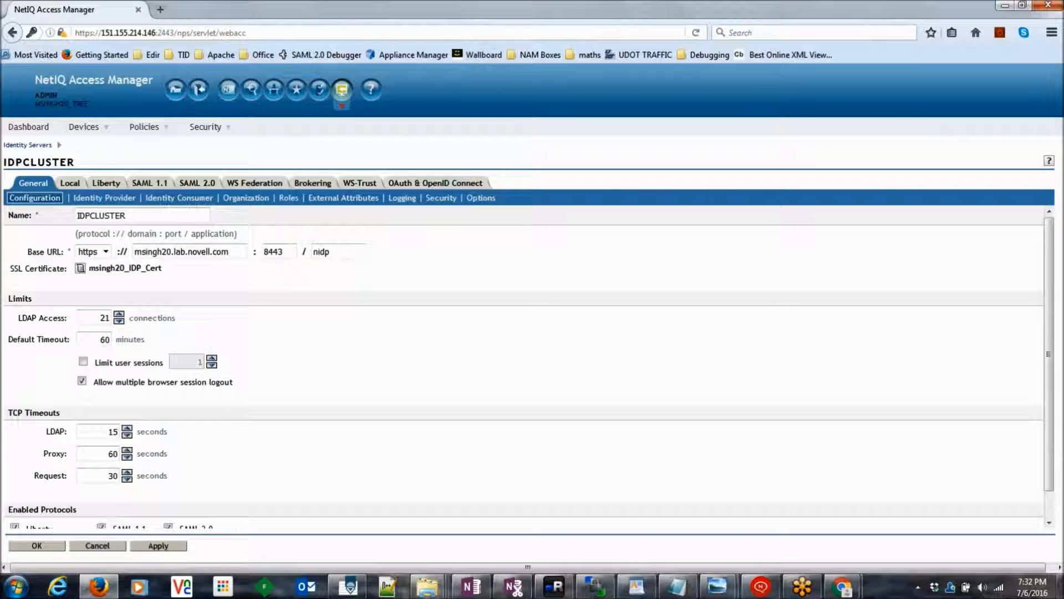
double_click(262, 250)
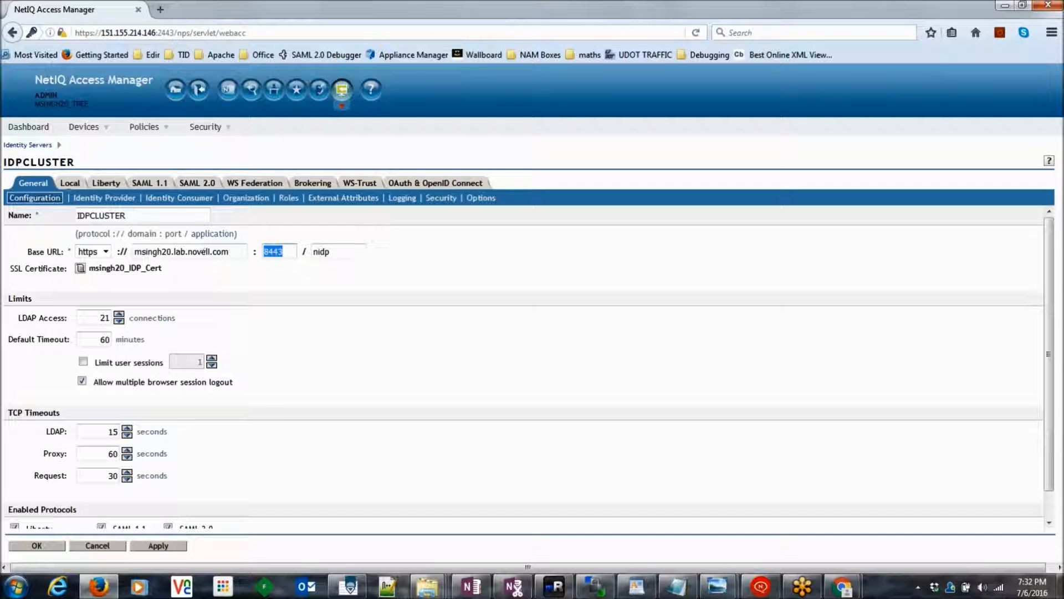
Step: Open gateway 151.155.214.145's Audit reverse proxy and highlight non-secure port 83
mouse_move(89, 132)
mouse_move(105, 165)
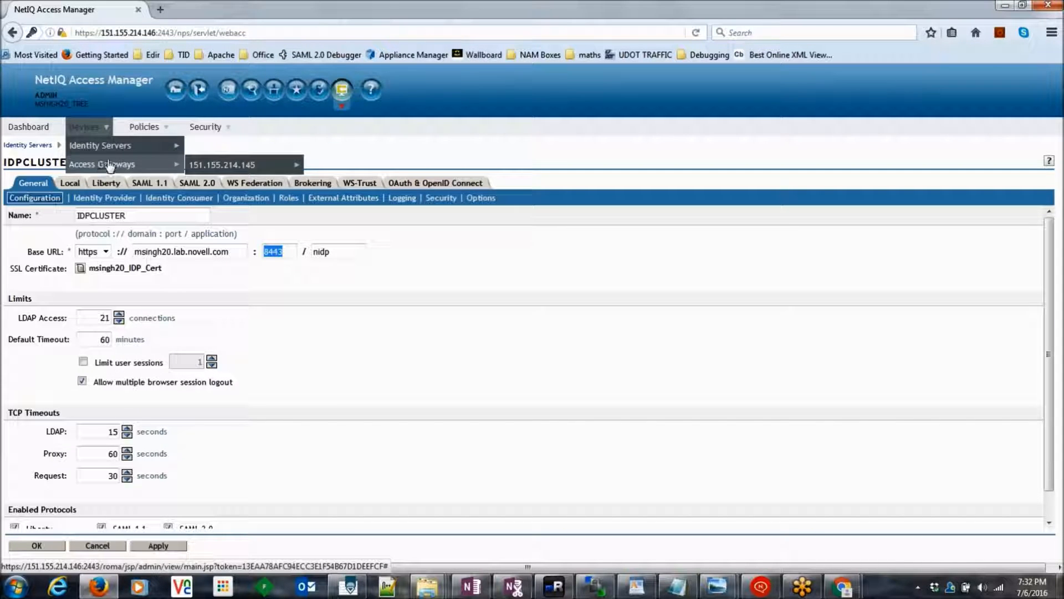
mouse_move(205, 166)
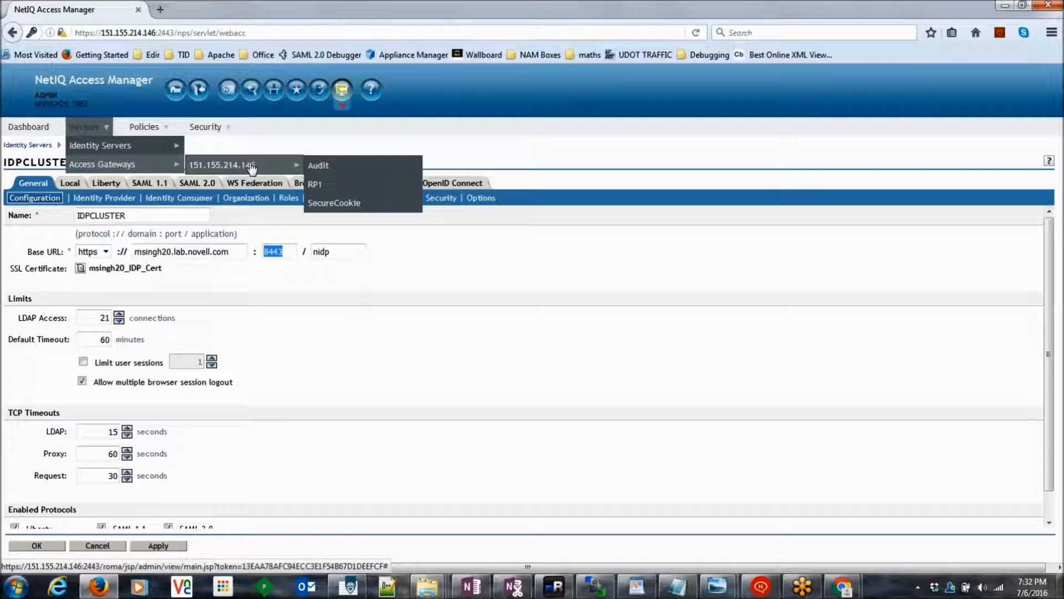
left_click(321, 168)
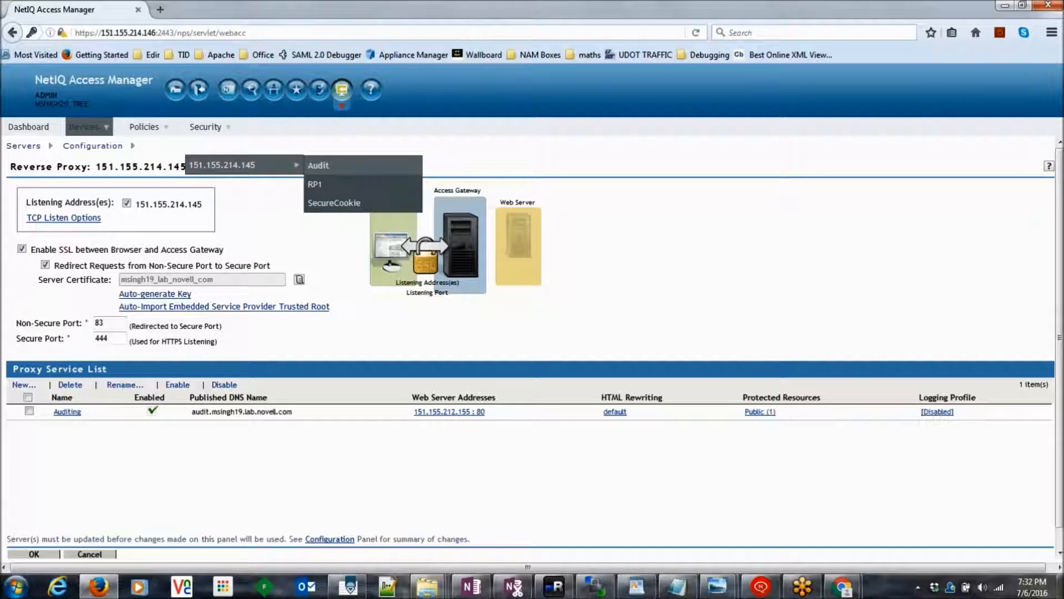
left_click_drag(108, 323, 91, 322)
key("alt+Tab")
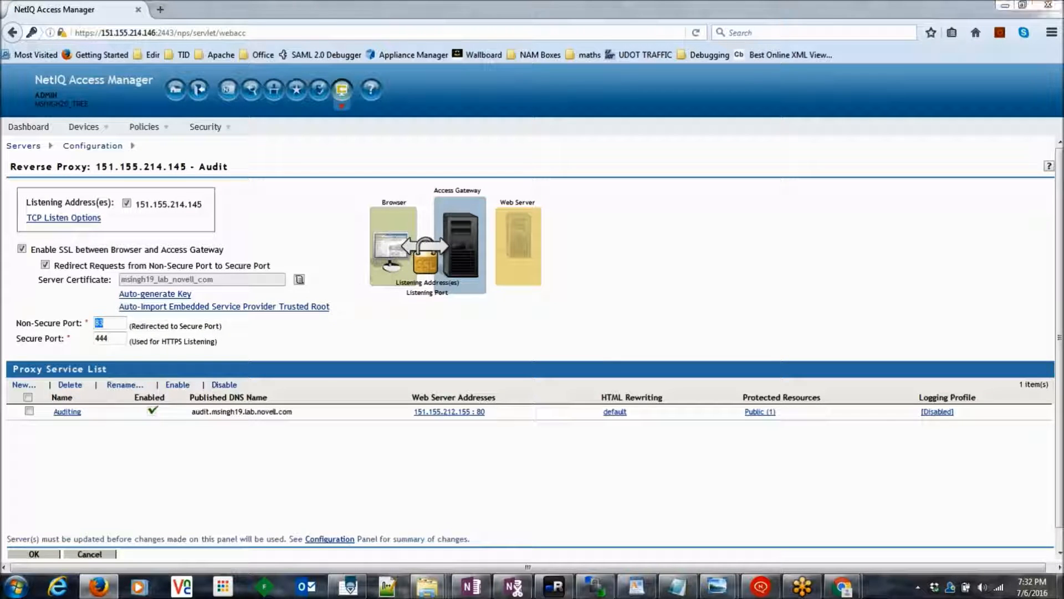
left_click_drag(482, 409, 437, 402)
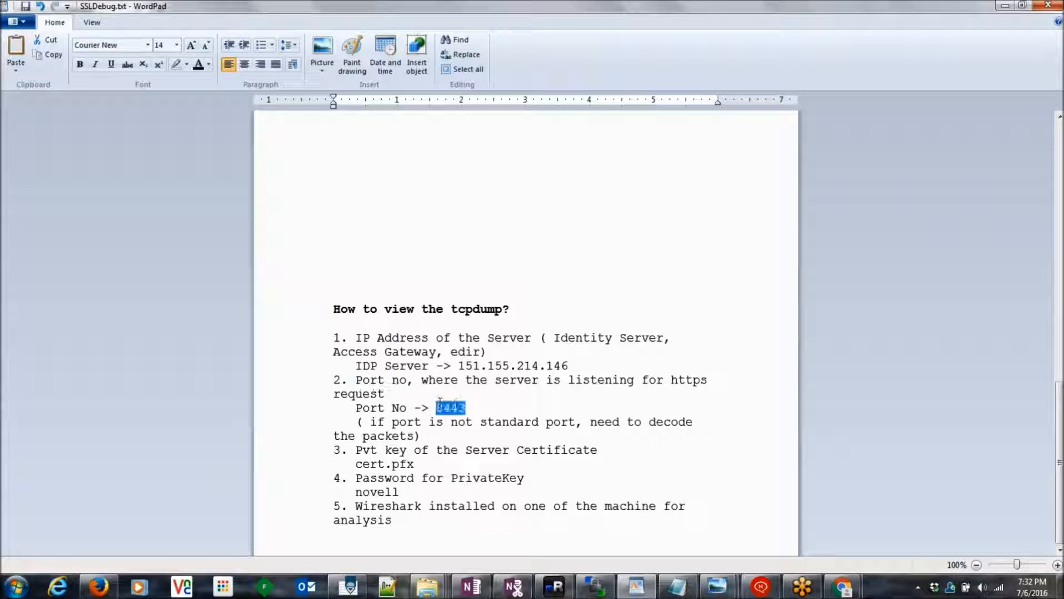
double_click(469, 414)
left_click(457, 409)
left_click_drag(372, 423, 651, 419)
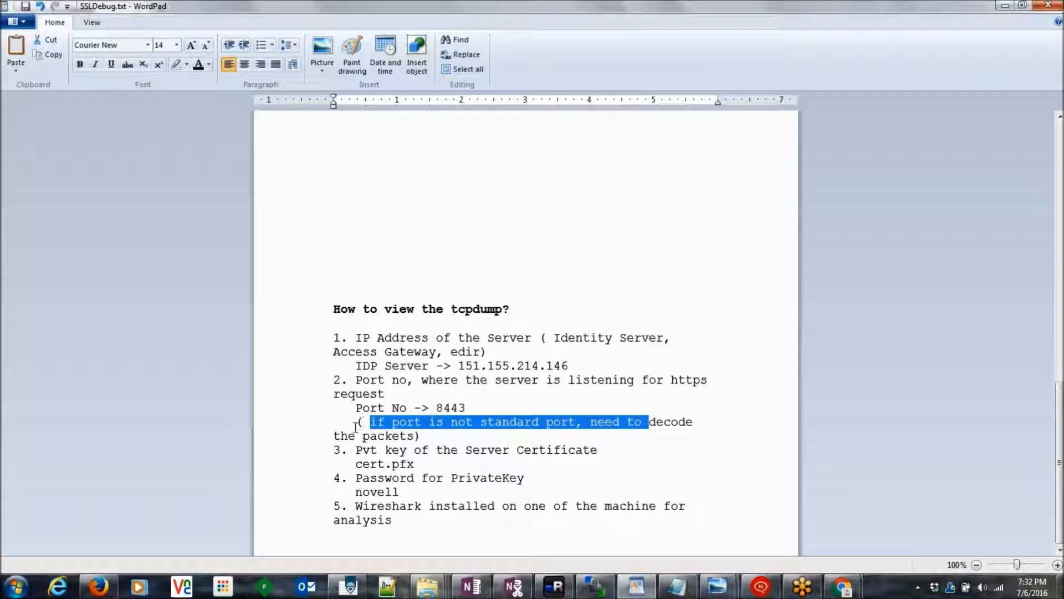
double_click(449, 409)
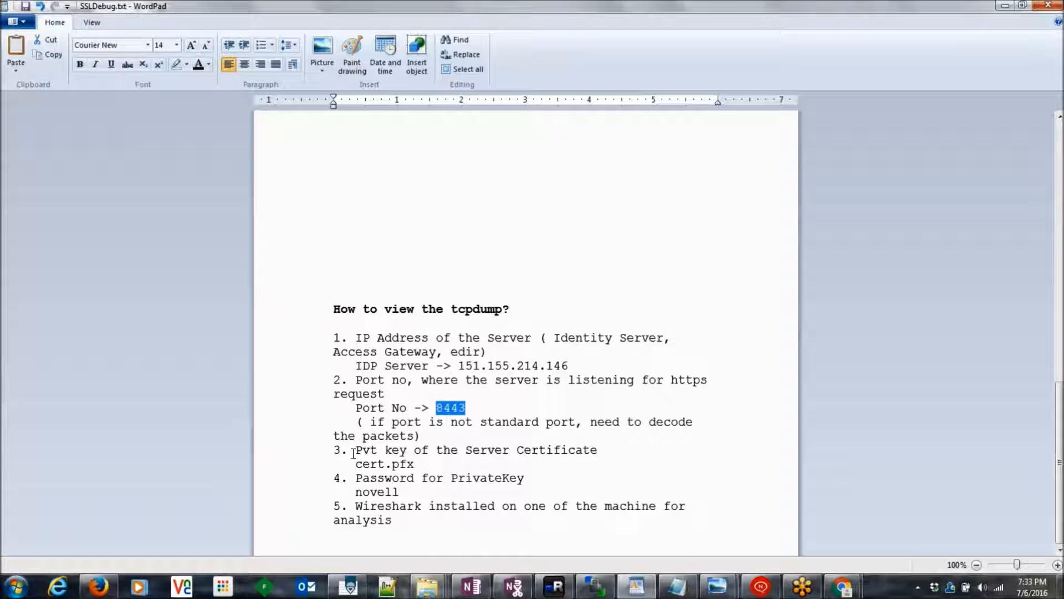
left_click(715, 590)
left_click(747, 533)
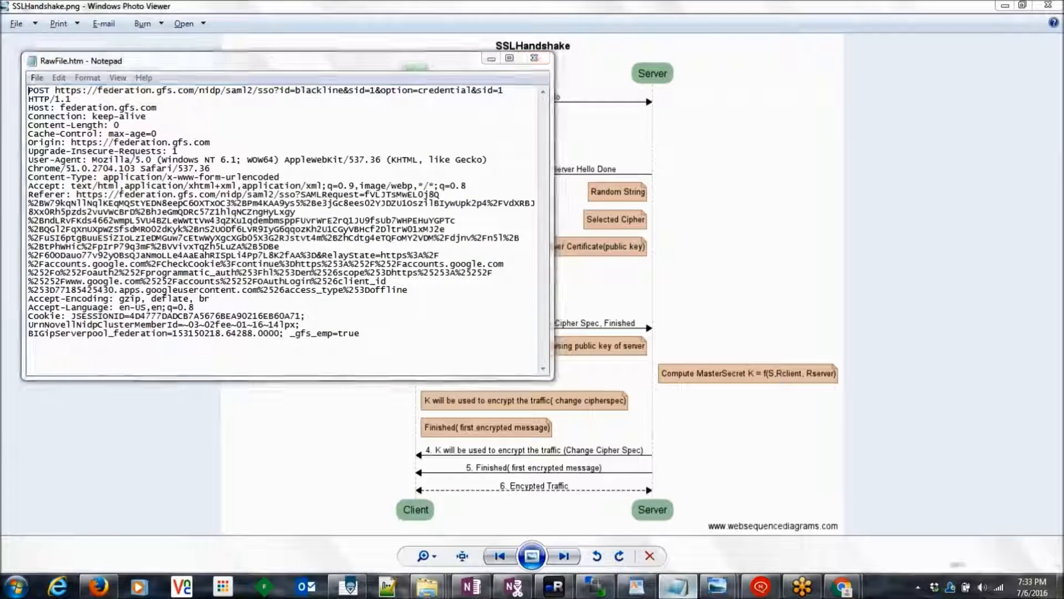
left_click(677, 586)
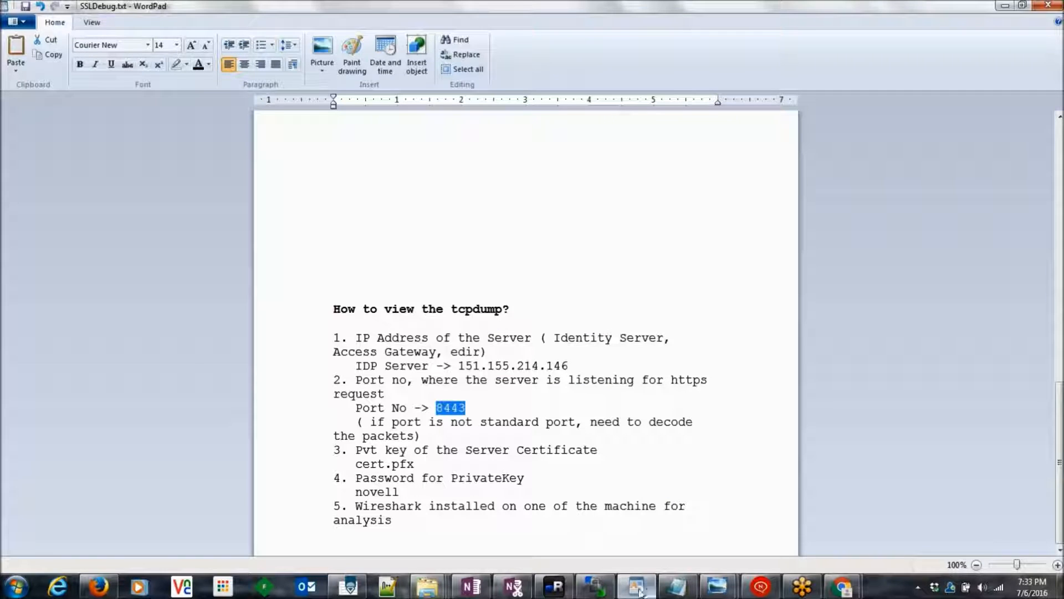
left_click(415, 466)
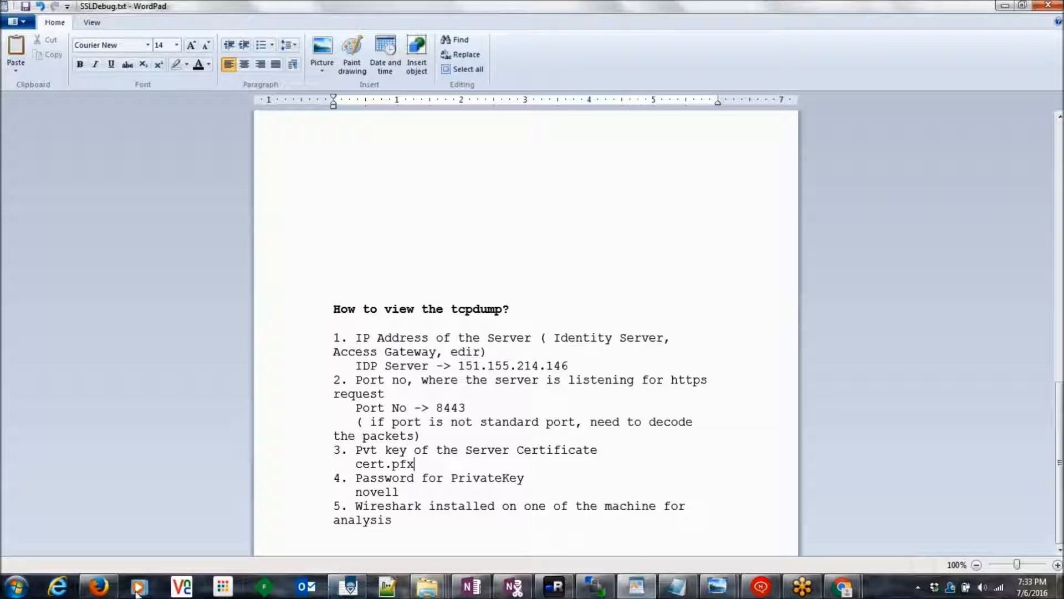
Step: From the Access Manager dashboard, open the IDPCLUSTER identity server configuration
left_click(104, 592)
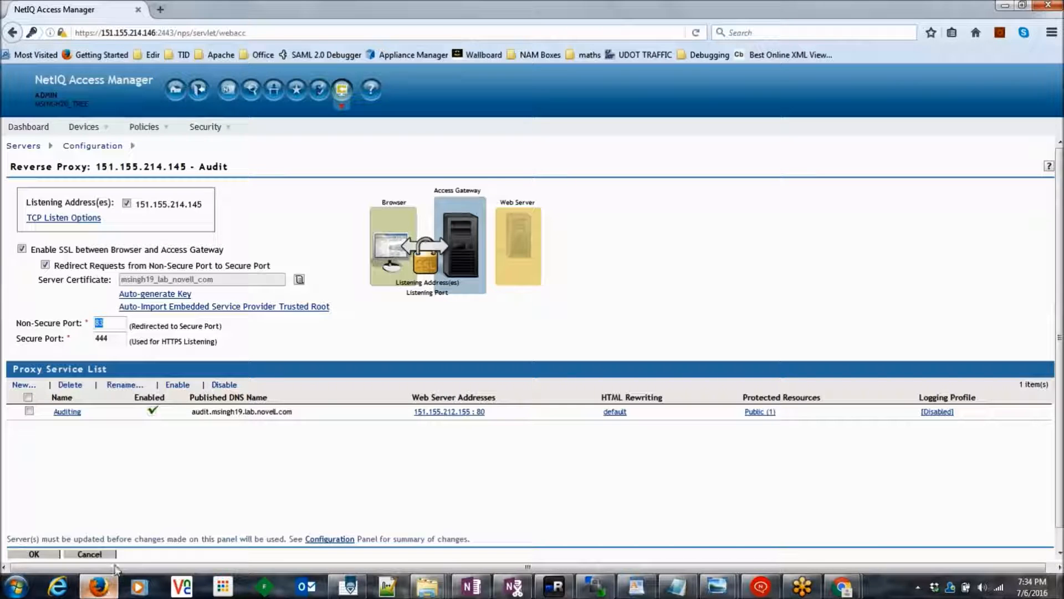
left_click(340, 98)
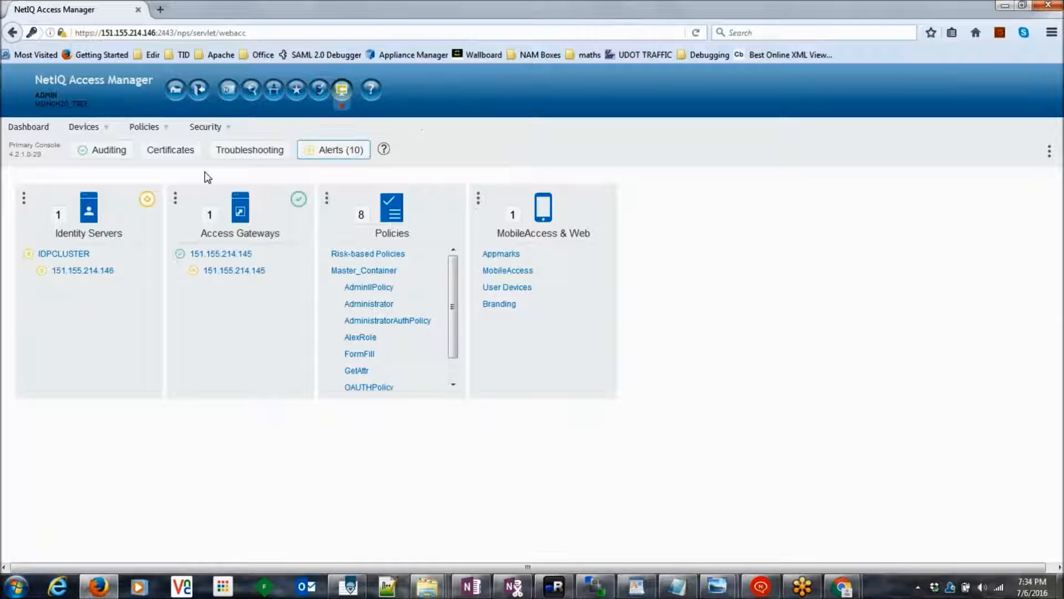
mouse_move(88, 136)
mouse_move(136, 146)
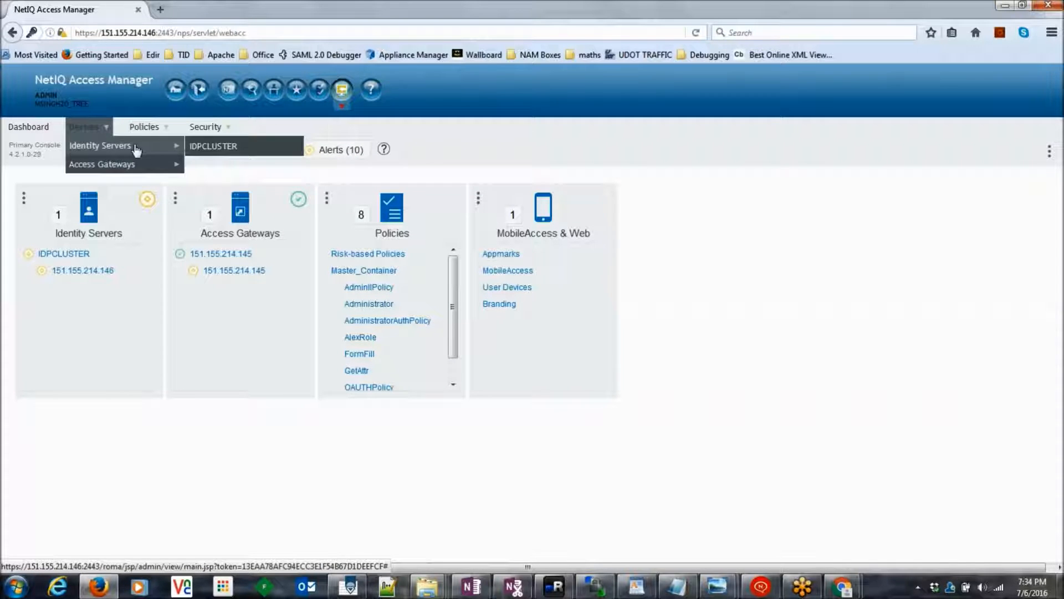
left_click(229, 149)
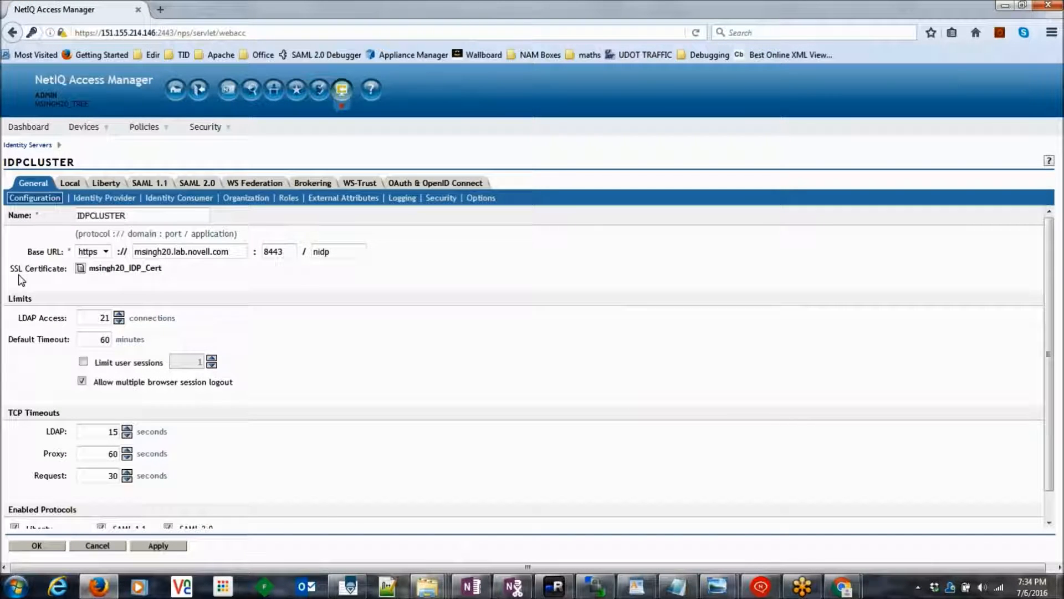
Step: Check its SSL certificate msingh20_IDP_Cert, then go to the iManager Roles and Tasks view
left_click_drag(14, 270, 64, 274)
left_click_drag(176, 268, 130, 287)
left_click(130, 287)
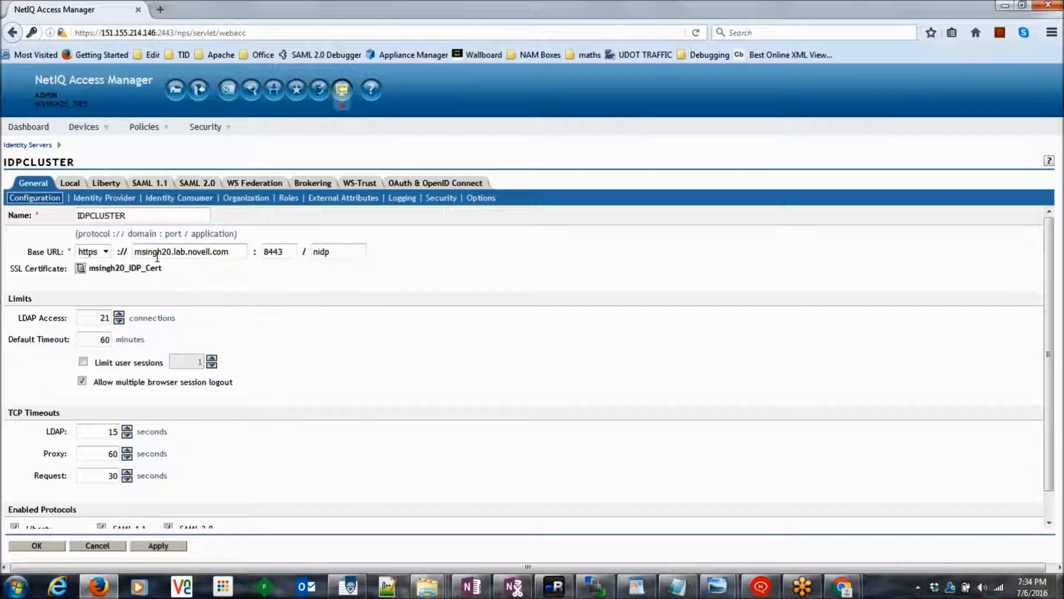
left_click(228, 90)
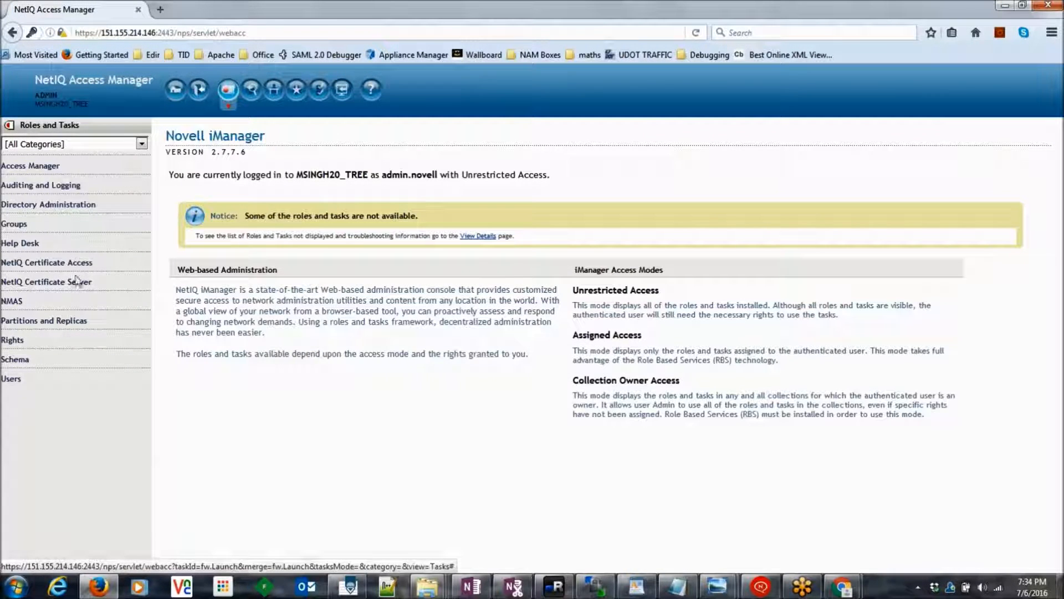
Step: In NetIQ Certificate Access > Server Certificates, select msingh20_IDP_Cert and export it
left_click(61, 264)
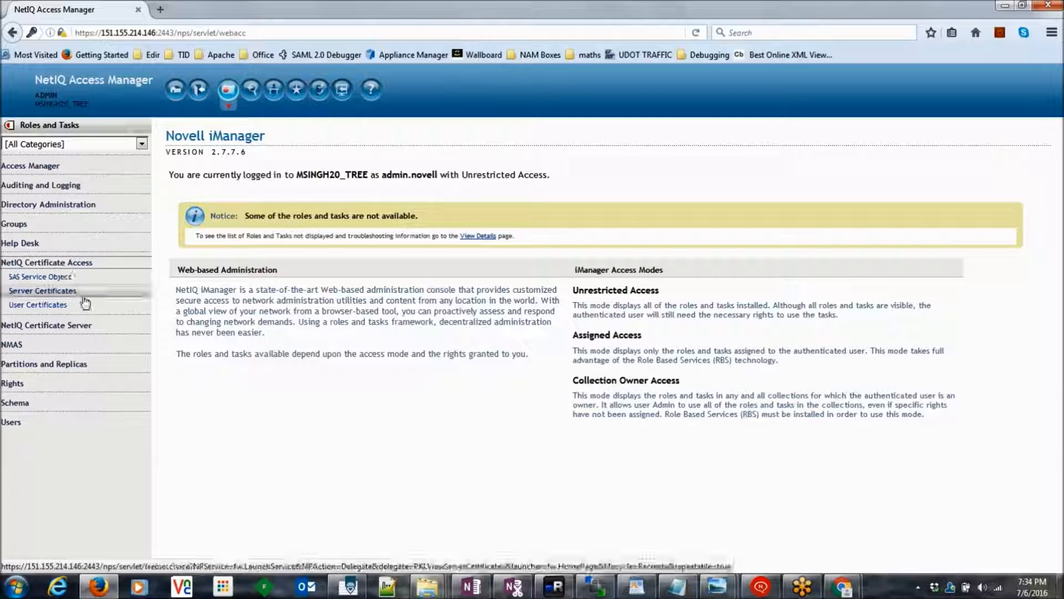
left_click(69, 292)
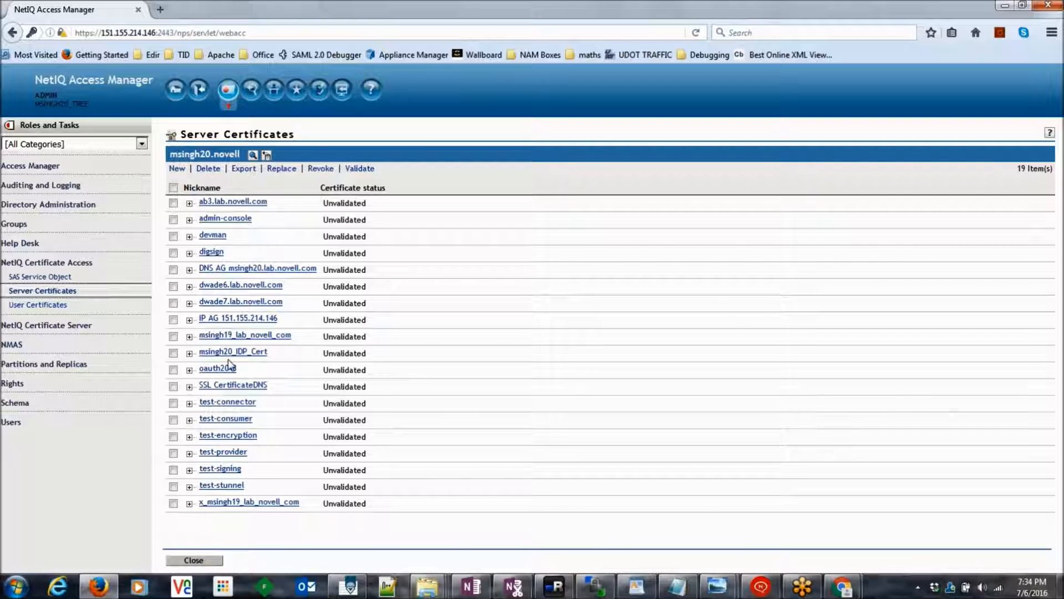
left_click(174, 354)
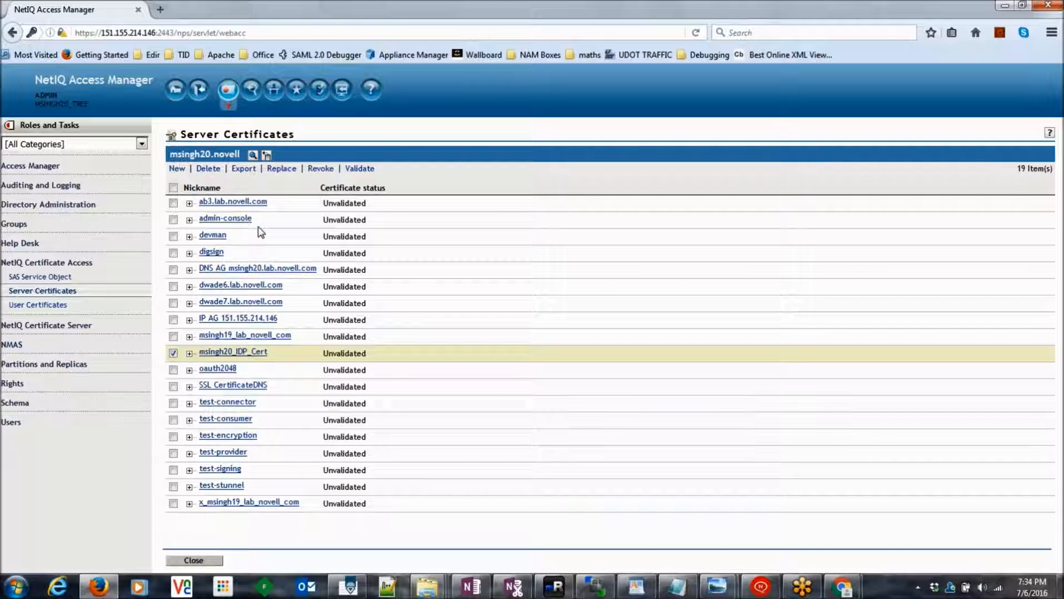
left_click(242, 169)
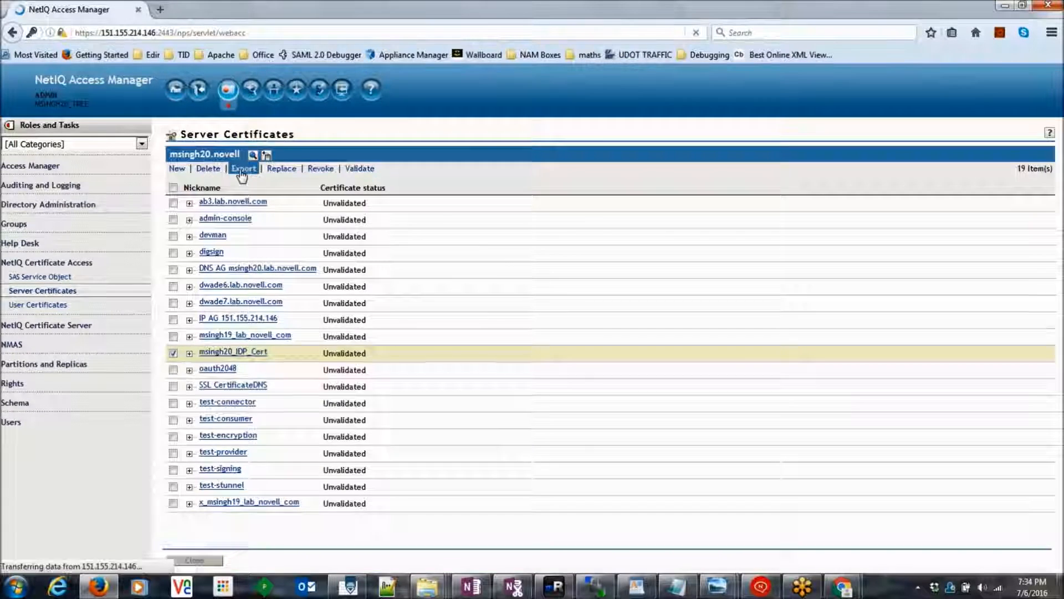
Step: Export msingh20_IDP_Cert with its private key protected by the entered password
left_click(315, 199)
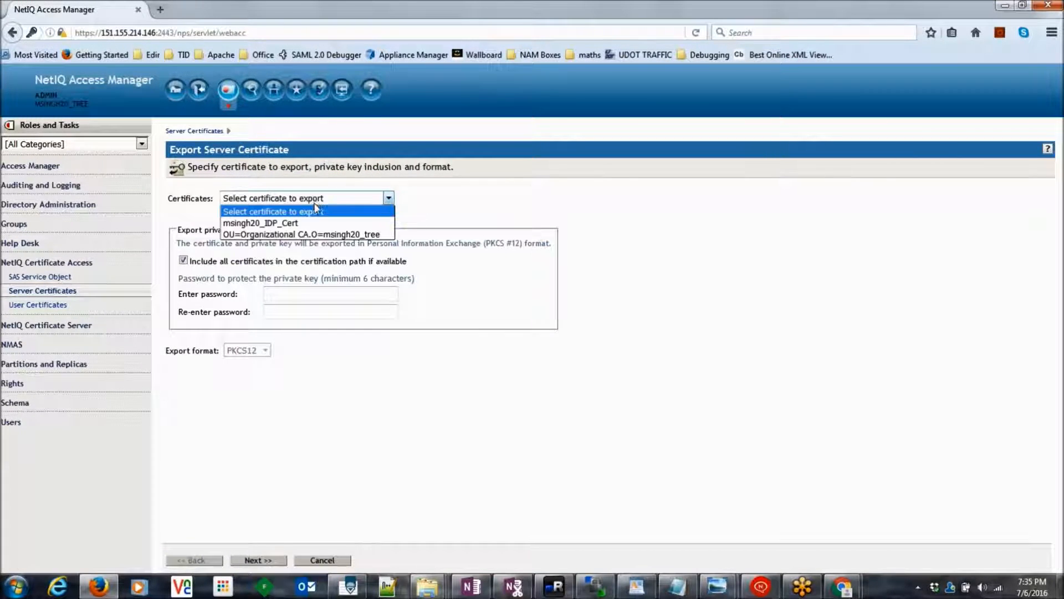
left_click(310, 224)
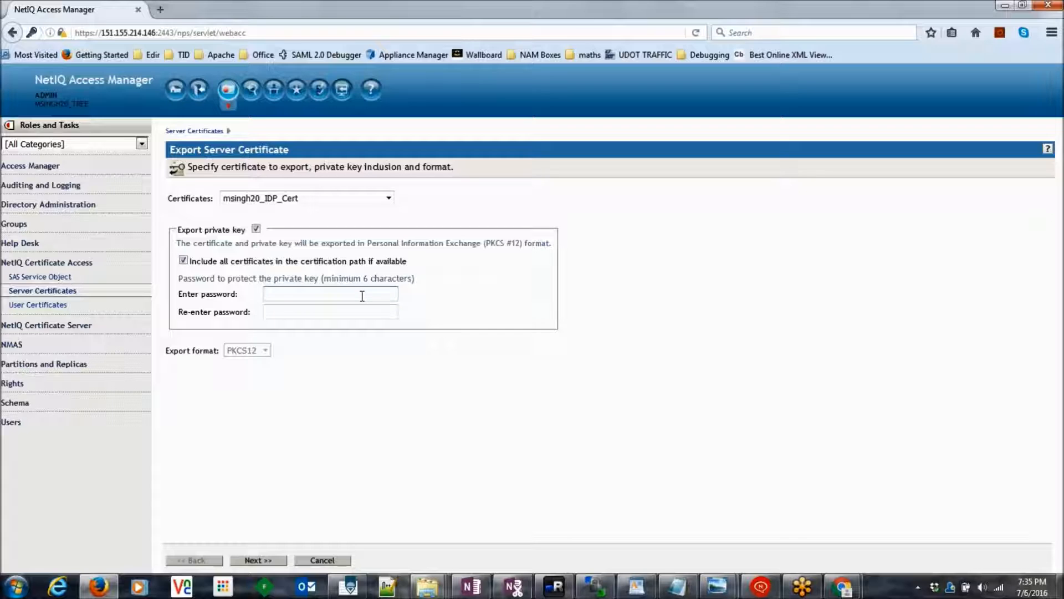
left_click(329, 306)
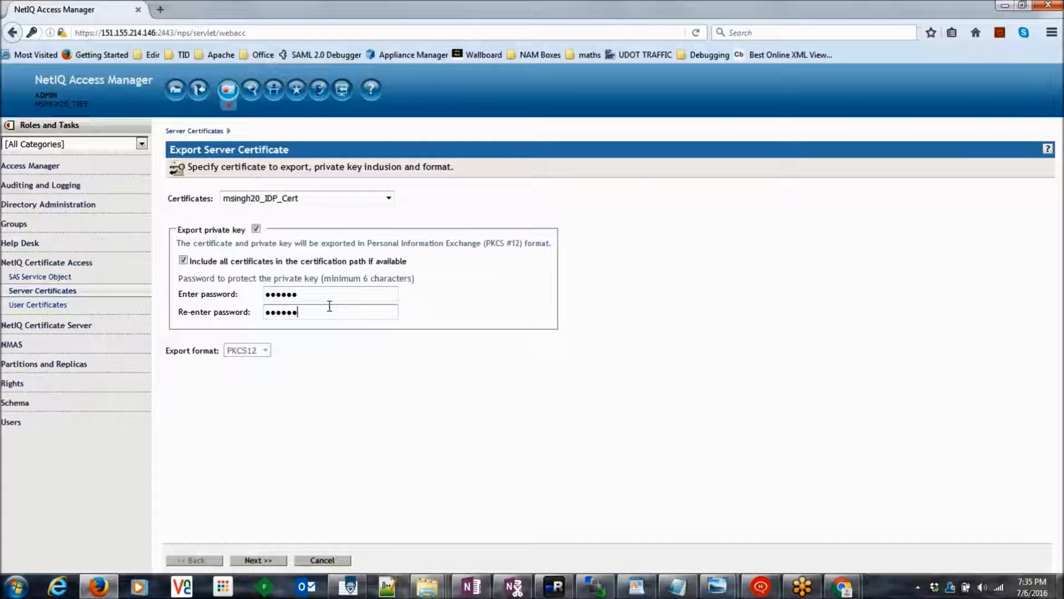
left_click(259, 559)
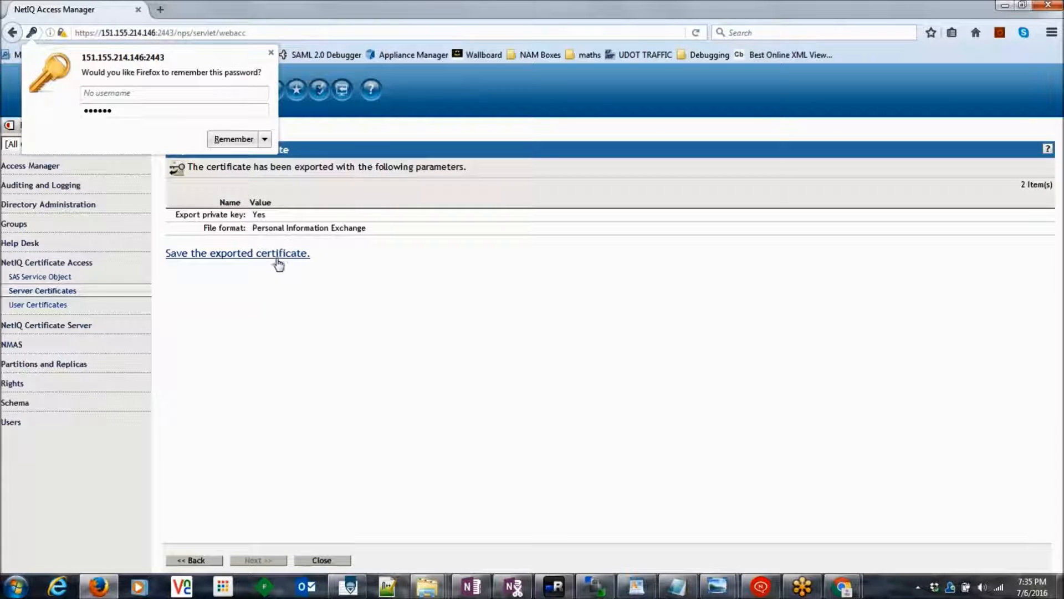
Step: Save the cert.pfx file without opening it and return to Server Certificates
left_click(266, 261)
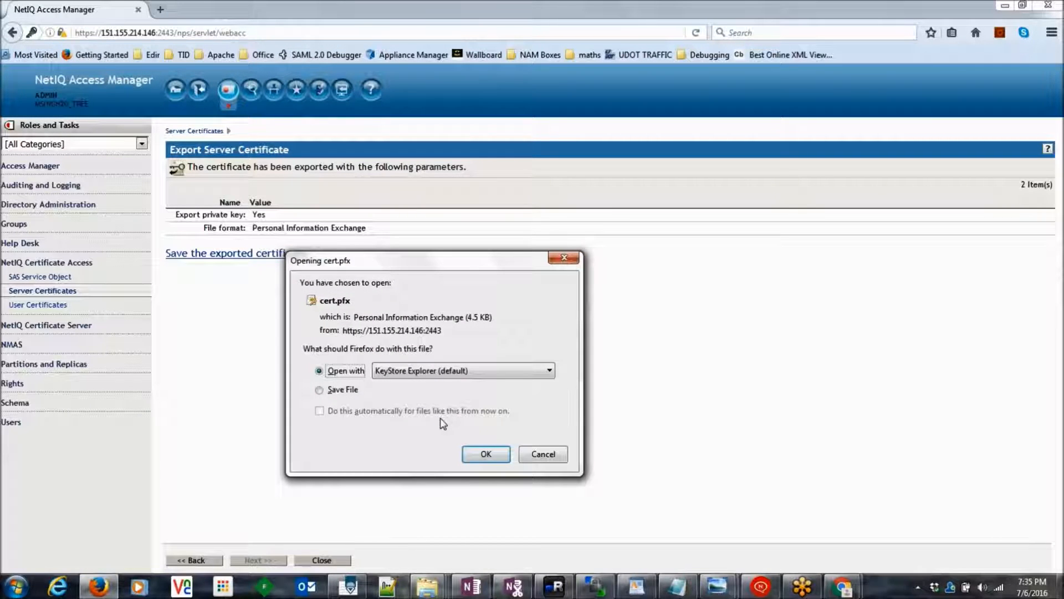
left_click(543, 456)
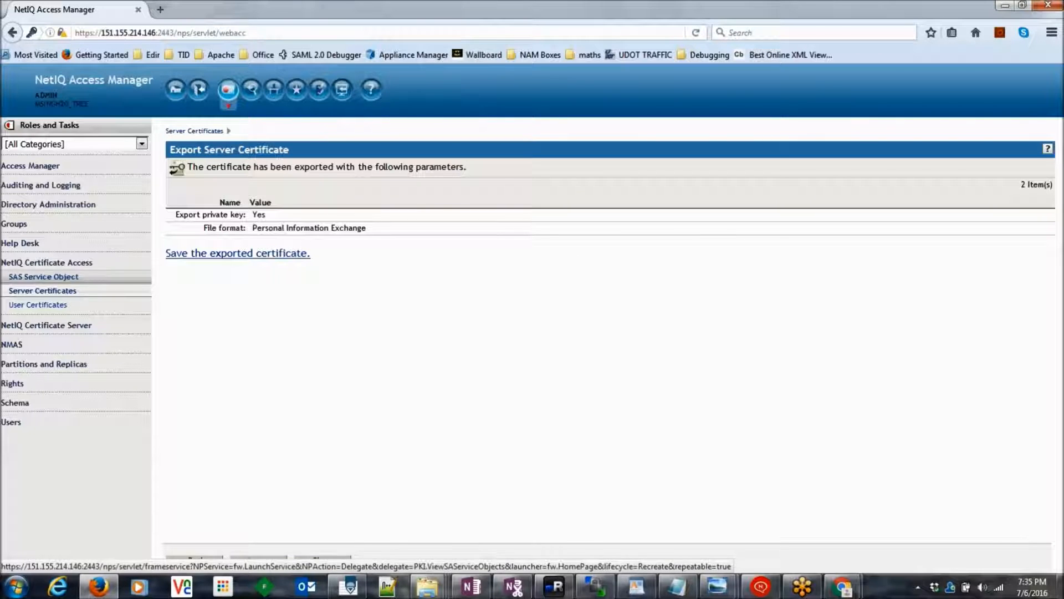
left_click(76, 293)
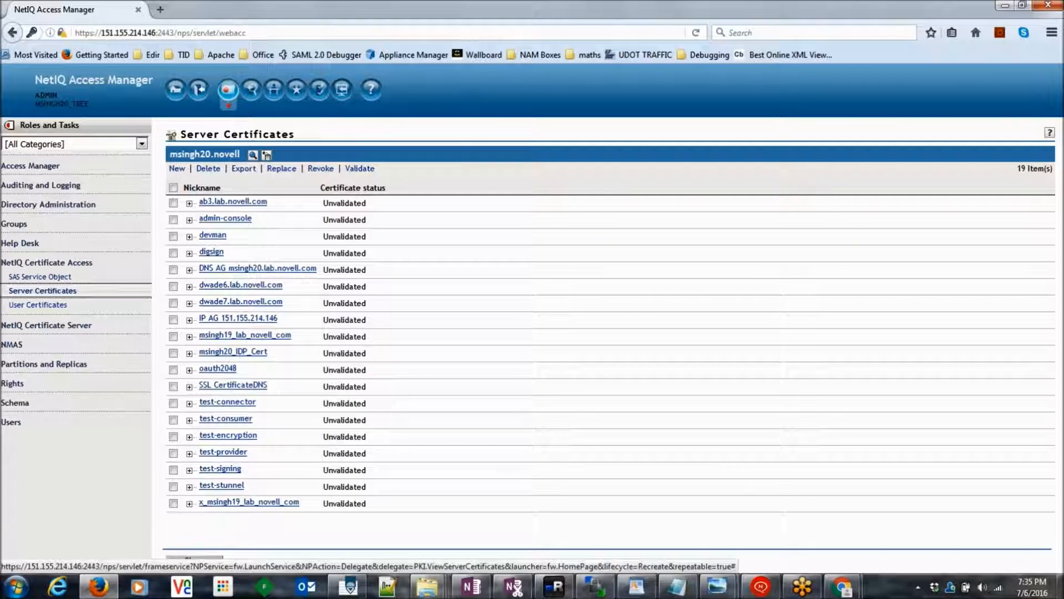
Step: Toggle the lab host certificate, tick the SSL CertificateDNS certificate, then return to the SSLDebug.txt notes
left_click(173, 336)
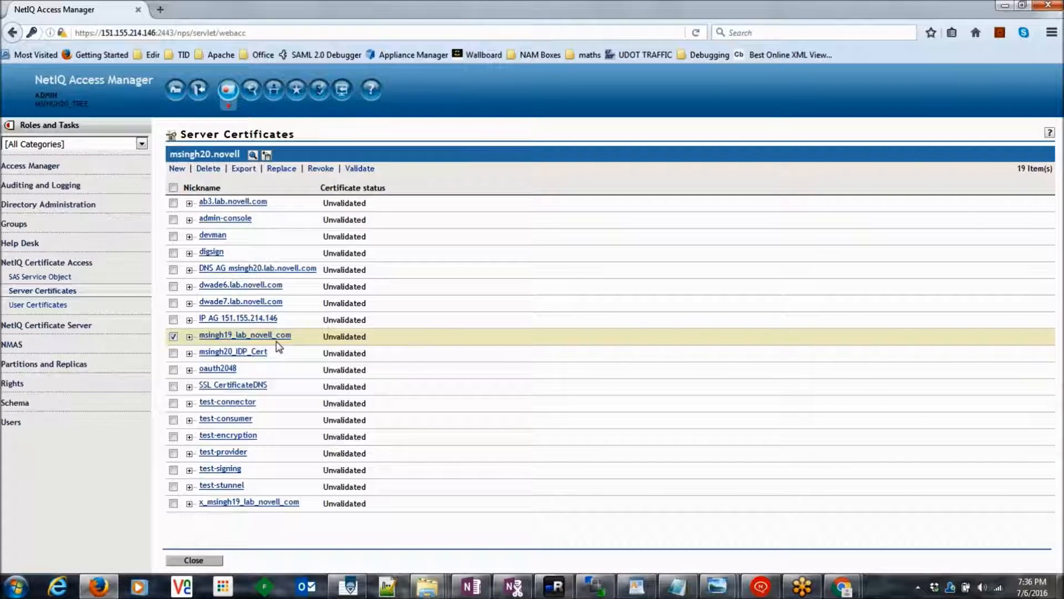
left_click(173, 336)
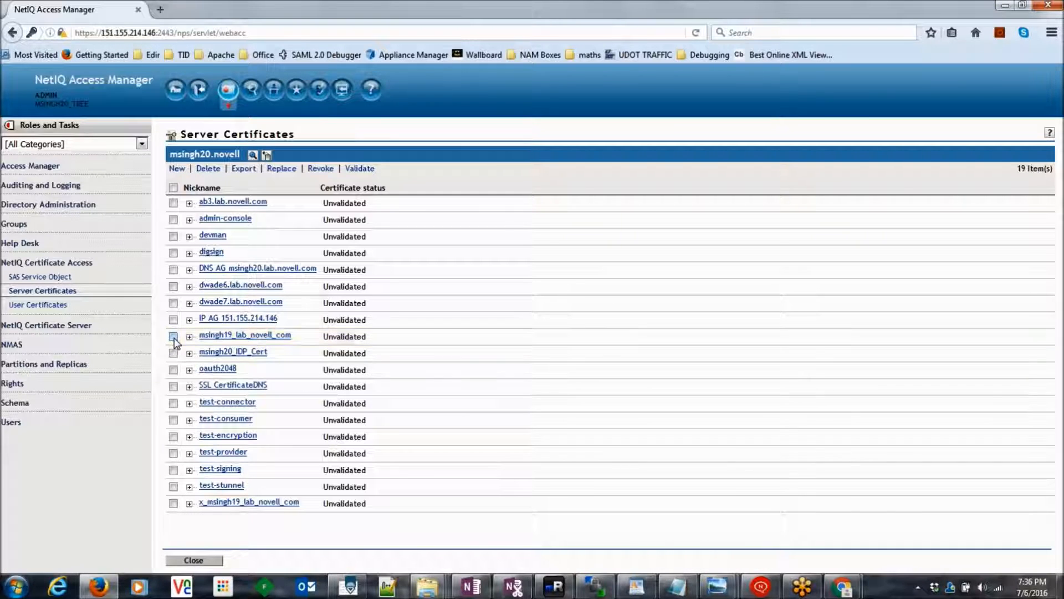
left_click(174, 387)
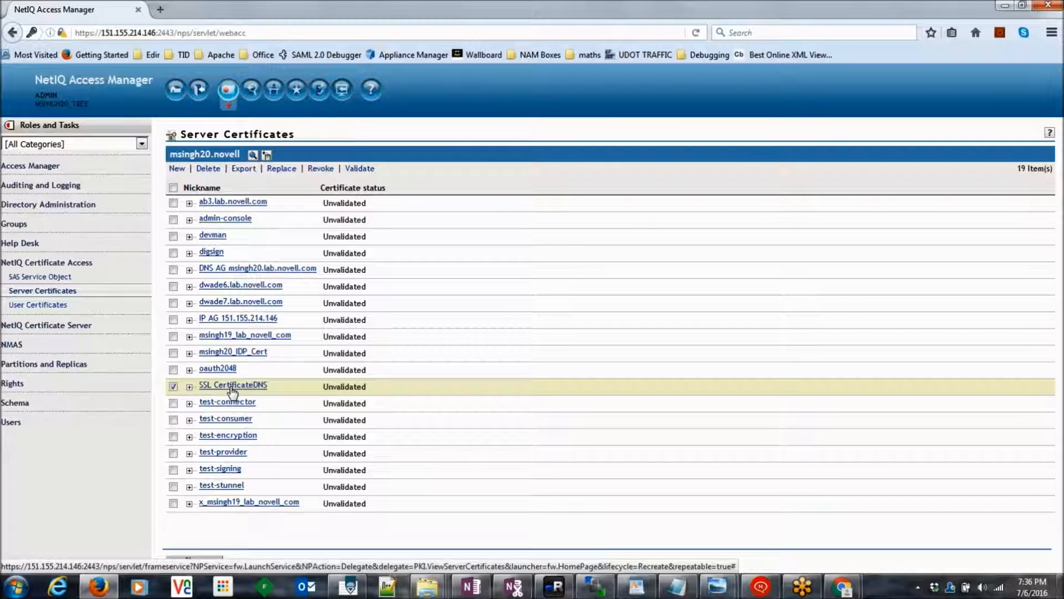
left_click(637, 586)
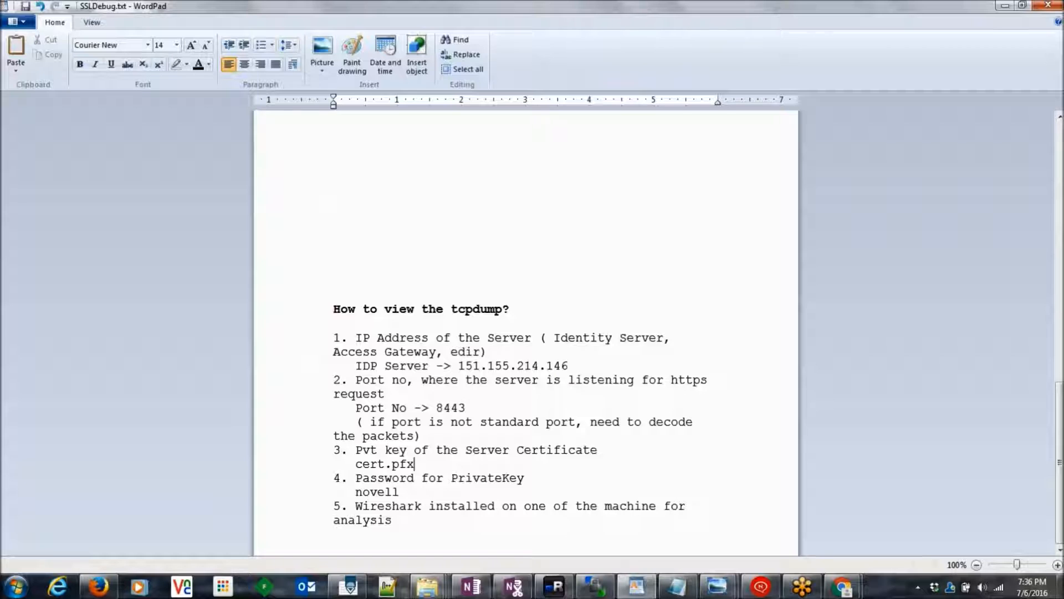
left_click_drag(357, 478, 524, 478)
left_click(405, 493)
double_click(382, 492)
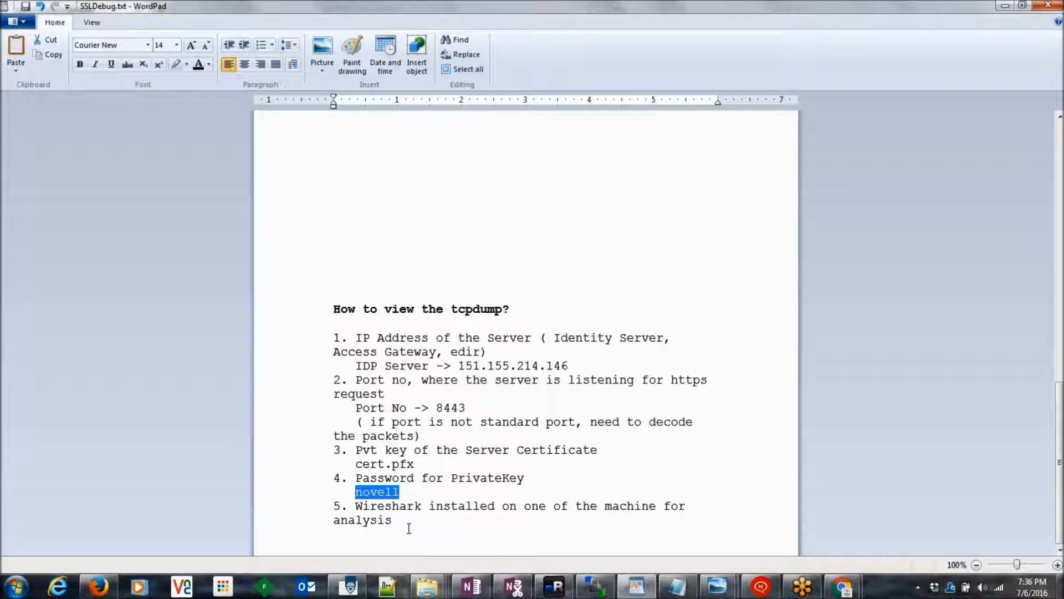
left_click(397, 525)
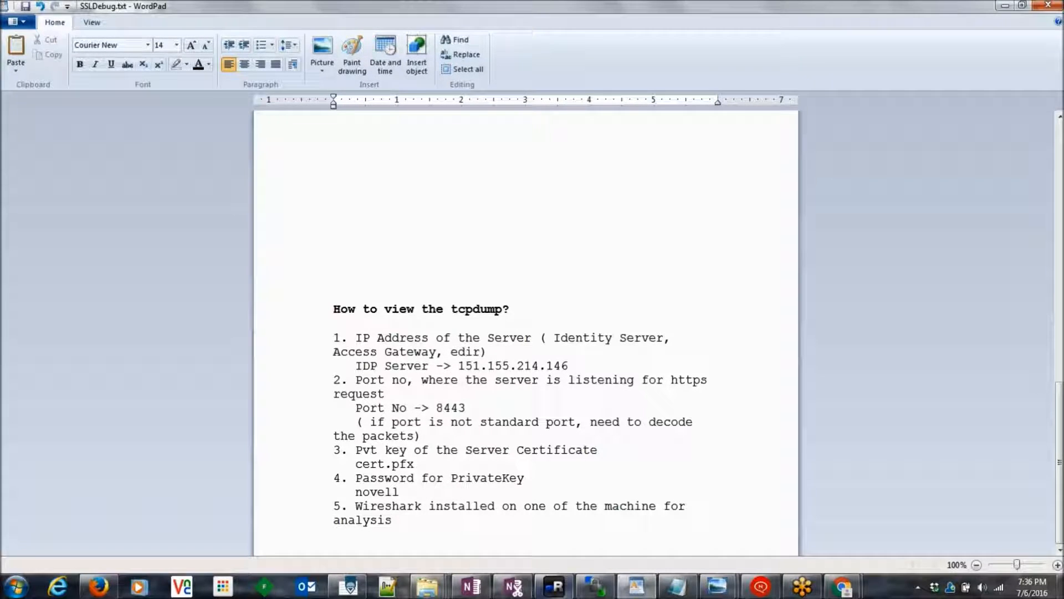
mouse_move(426, 585)
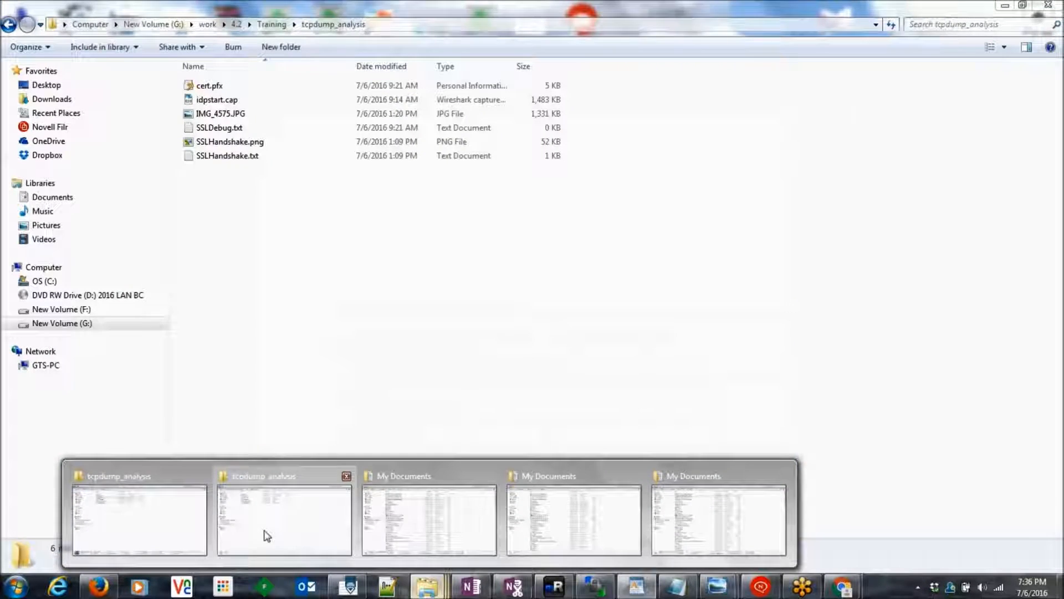
Step: Bring the tcpdump_analysis folder forward and select IMG_4575.JPG, idpstart.cap and cert.pfx
left_click(291, 534)
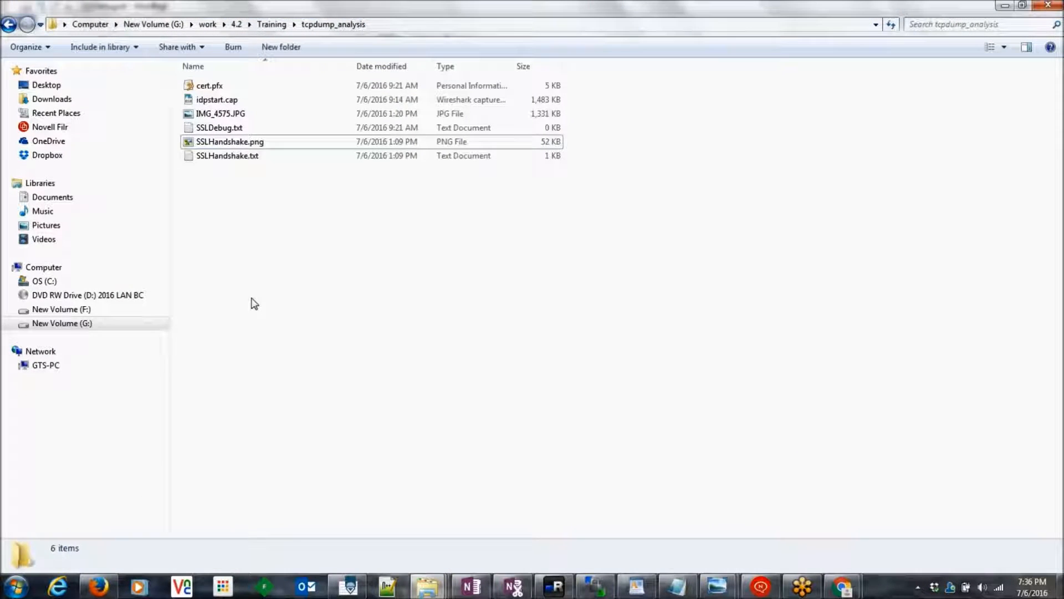
left_click(232, 111)
left_click(233, 100)
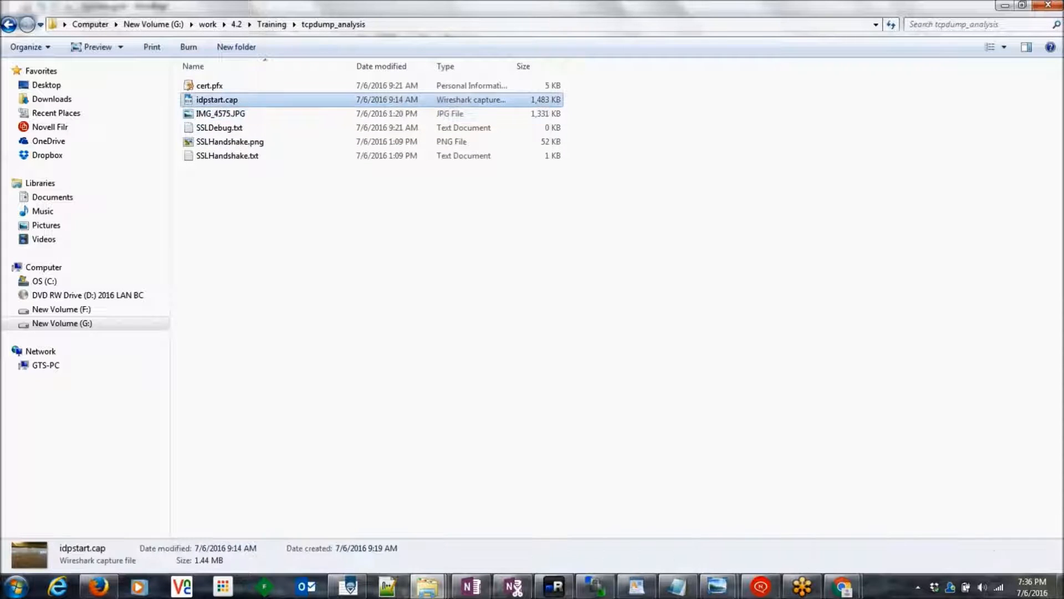
left_click(219, 92)
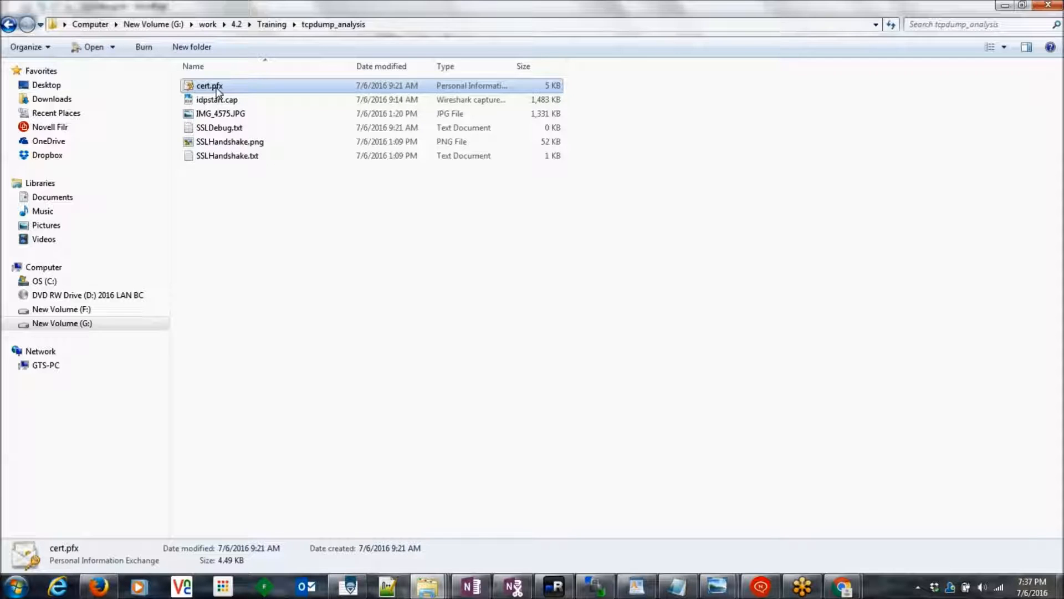
Step: Open SSLDebug.txt, highlight the IDP Server address and port 8443, then return to Explorer
double_click(250, 128)
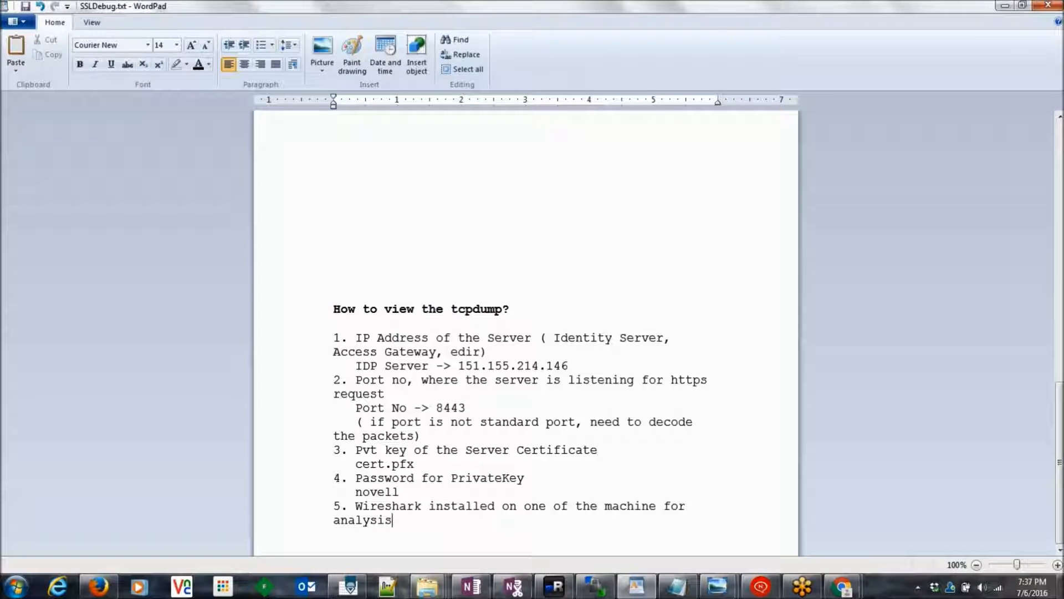
left_click(1047, 5)
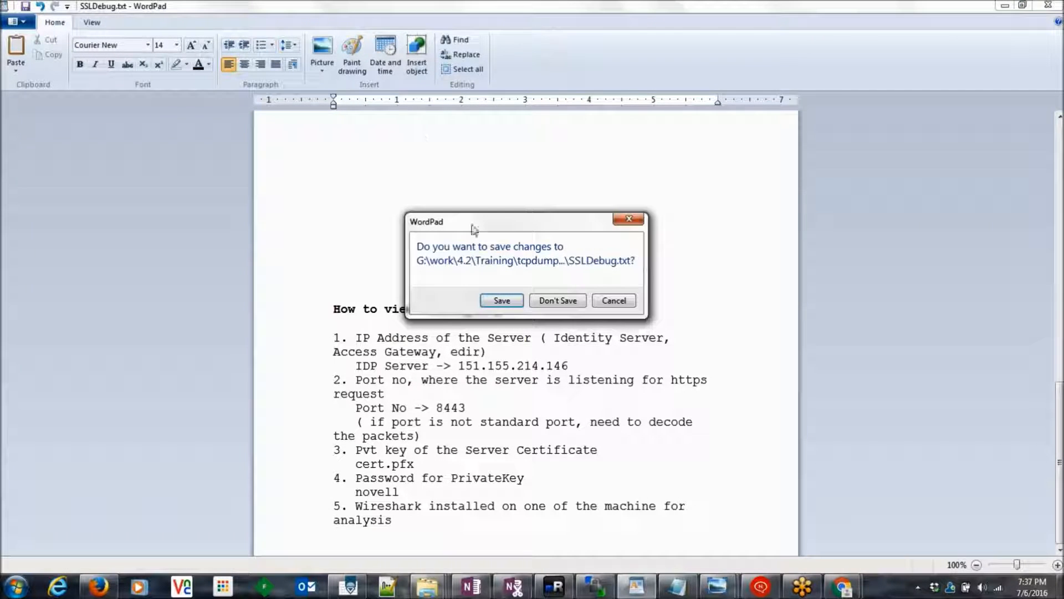
left_click(628, 218)
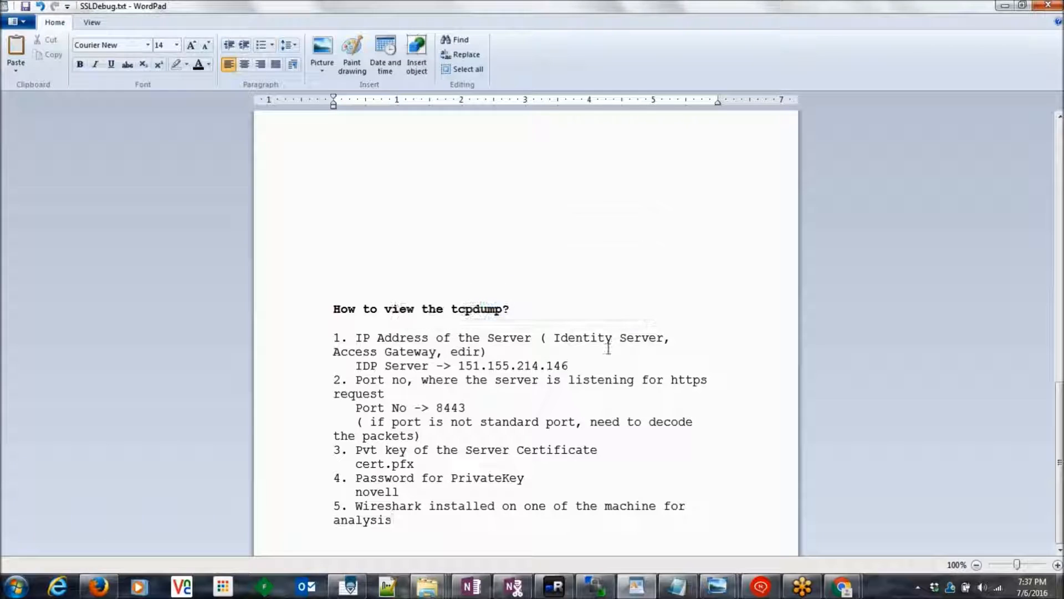
triple_click(502, 366)
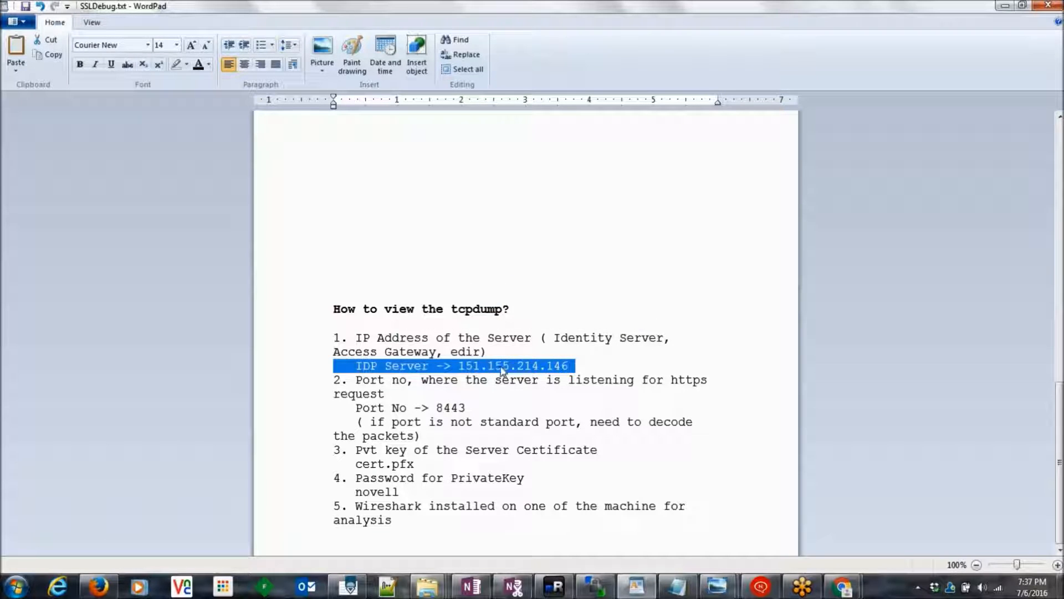
double_click(468, 366)
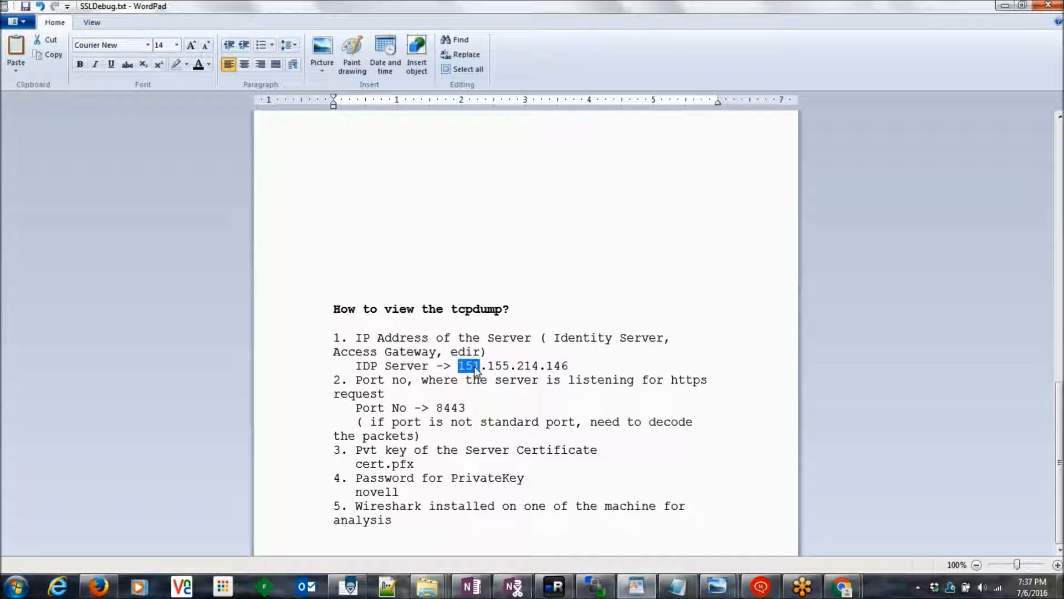
double_click(445, 409)
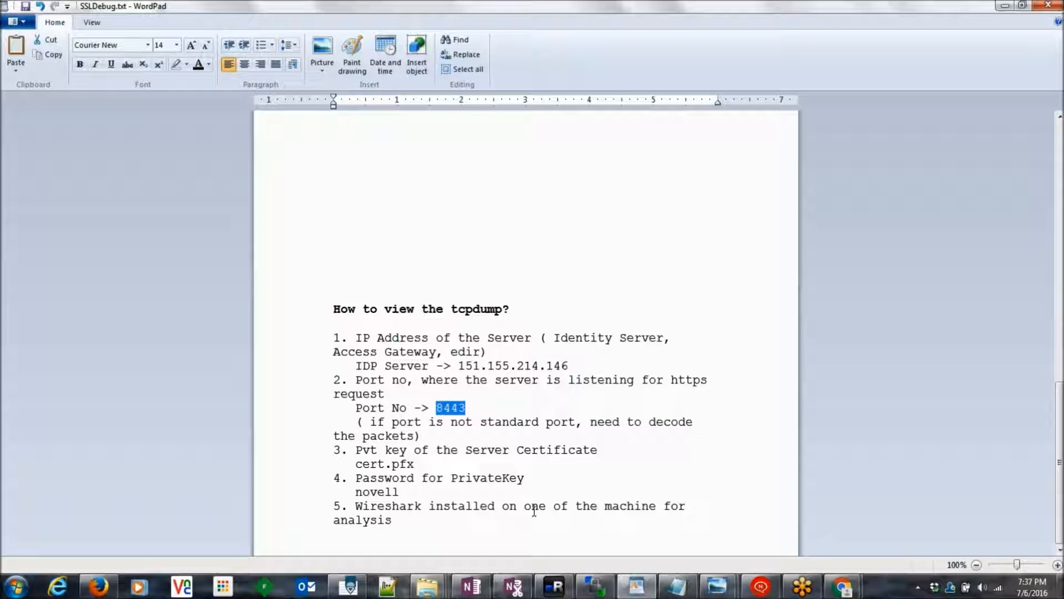
key("alt+Tab")
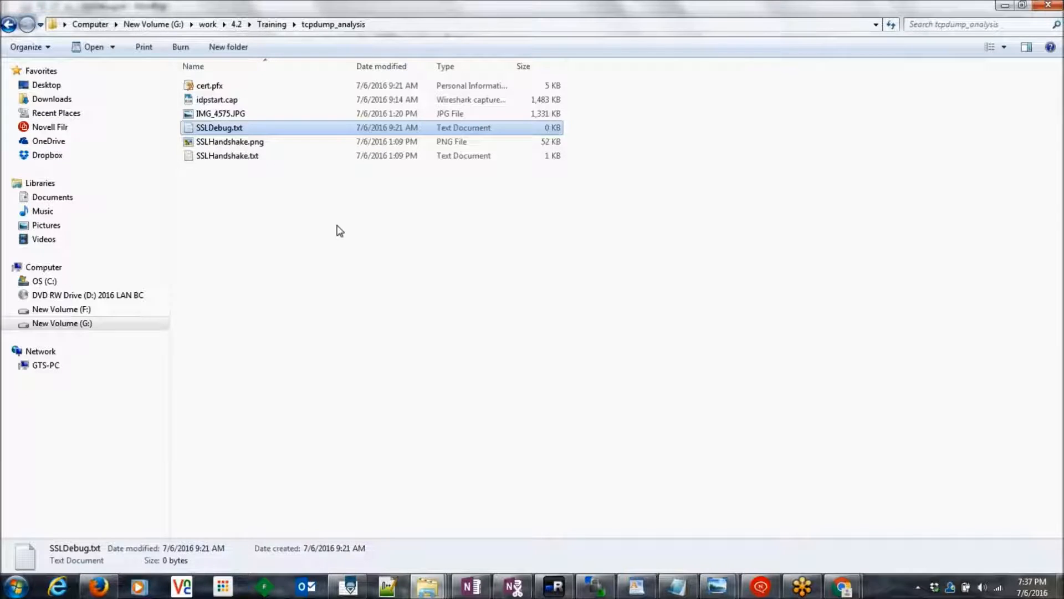
Step: Open idpstart.cap in Wireshark and apply the ssl display filter
double_click(221, 101)
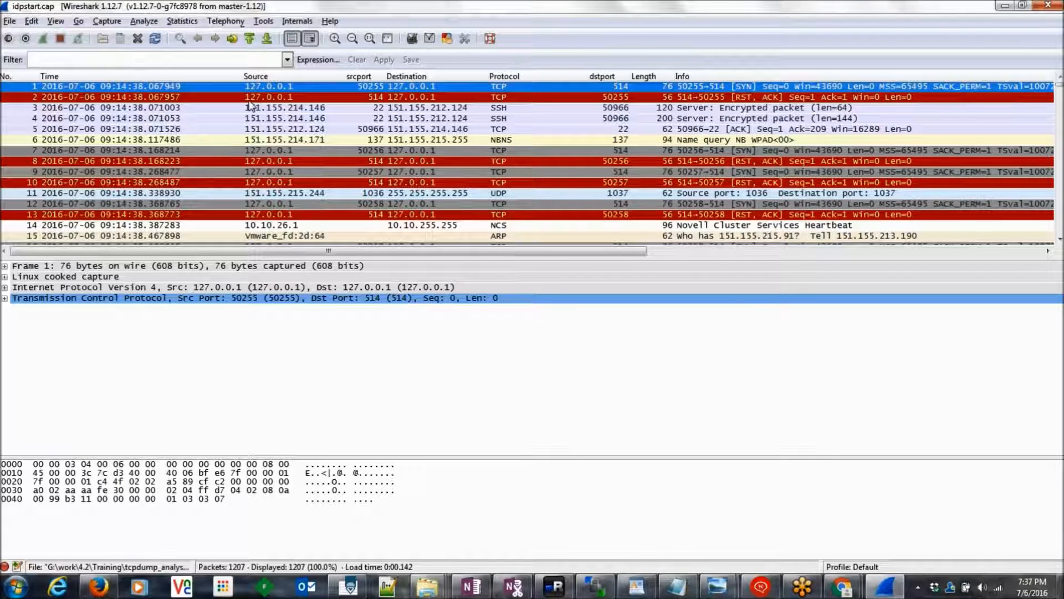
left_click(176, 59)
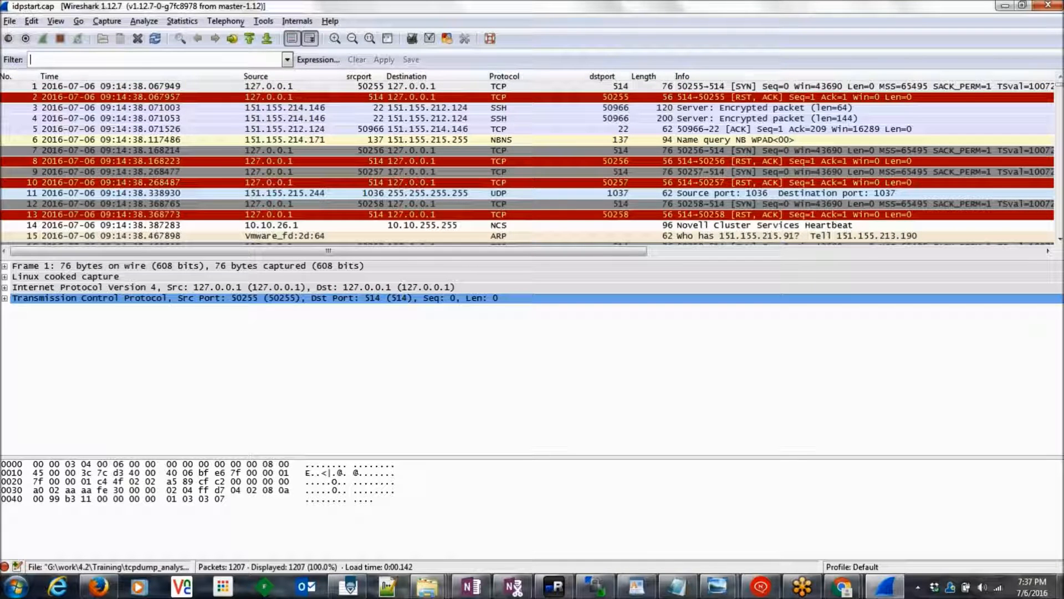
type("ssl")
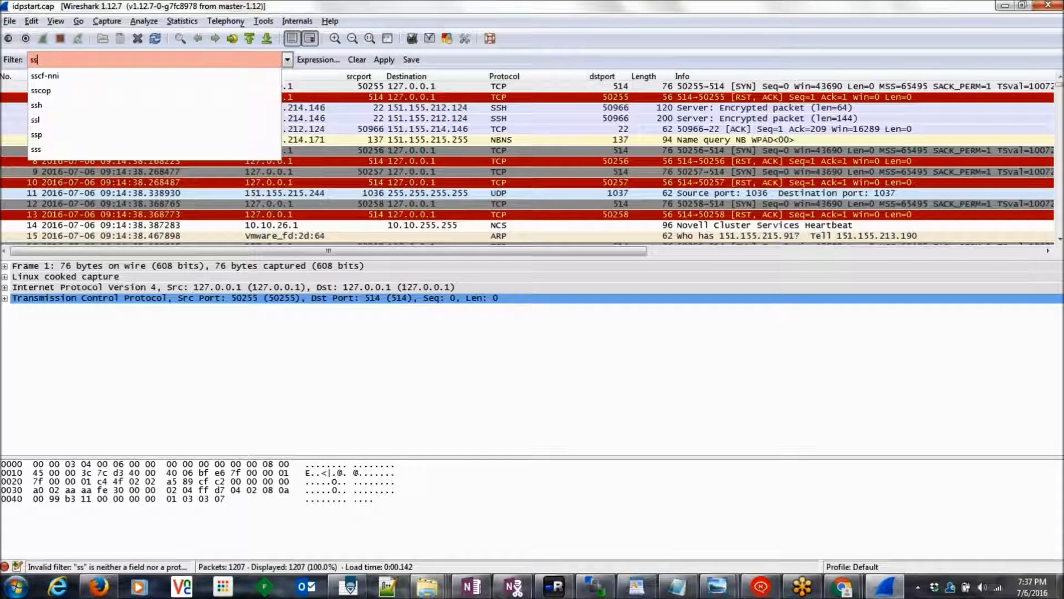
key("Return")
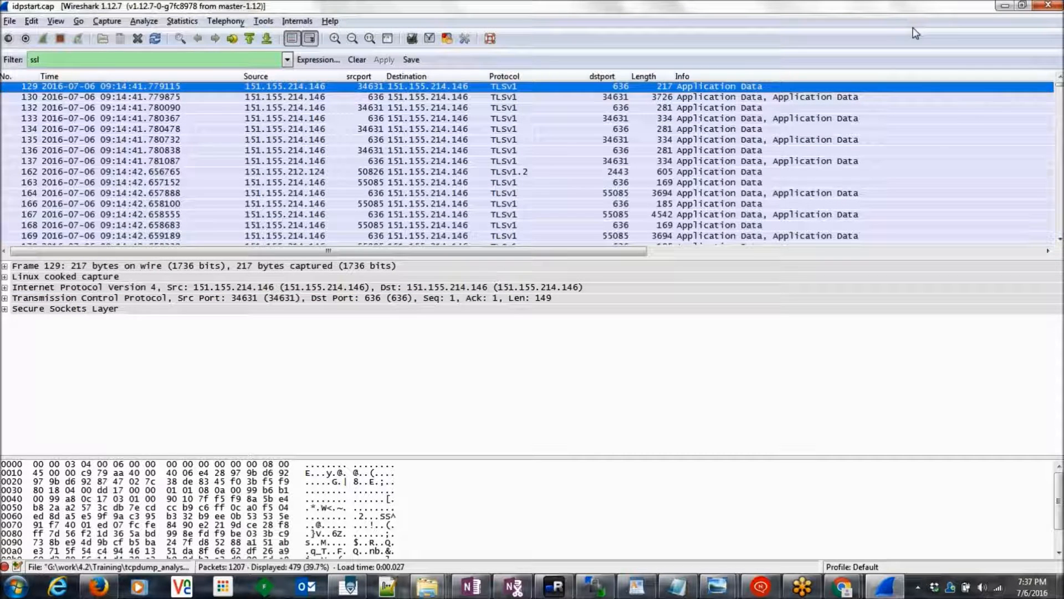
left_click(933, 54)
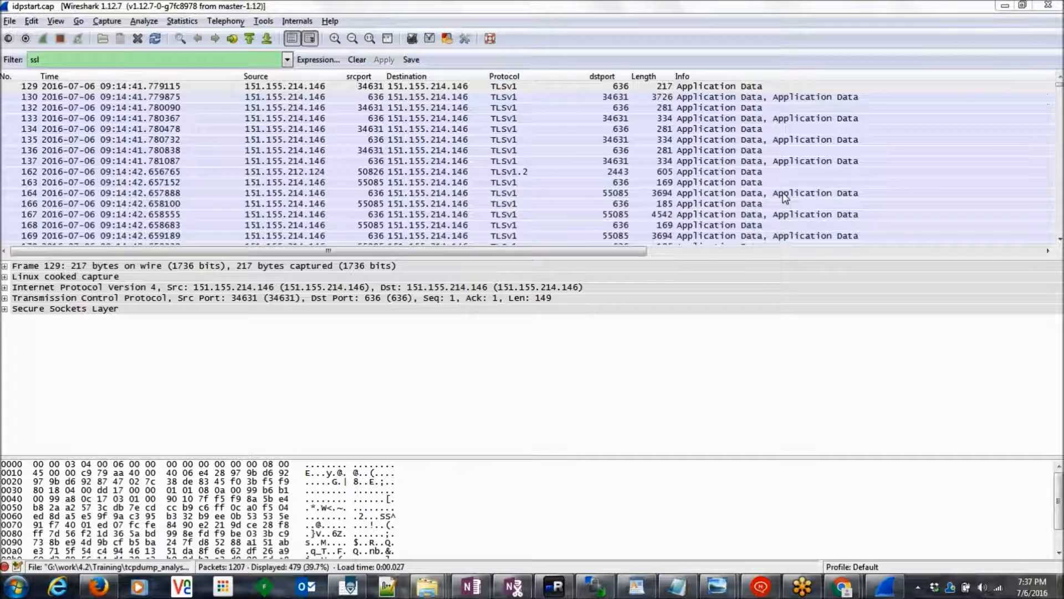
Step: Step from packet 163 through Application Data, Client Hello, Server Hello and decrypted continuation packets
left_click(730, 181)
key("Down")
key("Down")
key("Down")
key("Down")
key("Down")
key("Down")
key("Down")
key("Down")
key("Down")
key("Down")
key("Down")
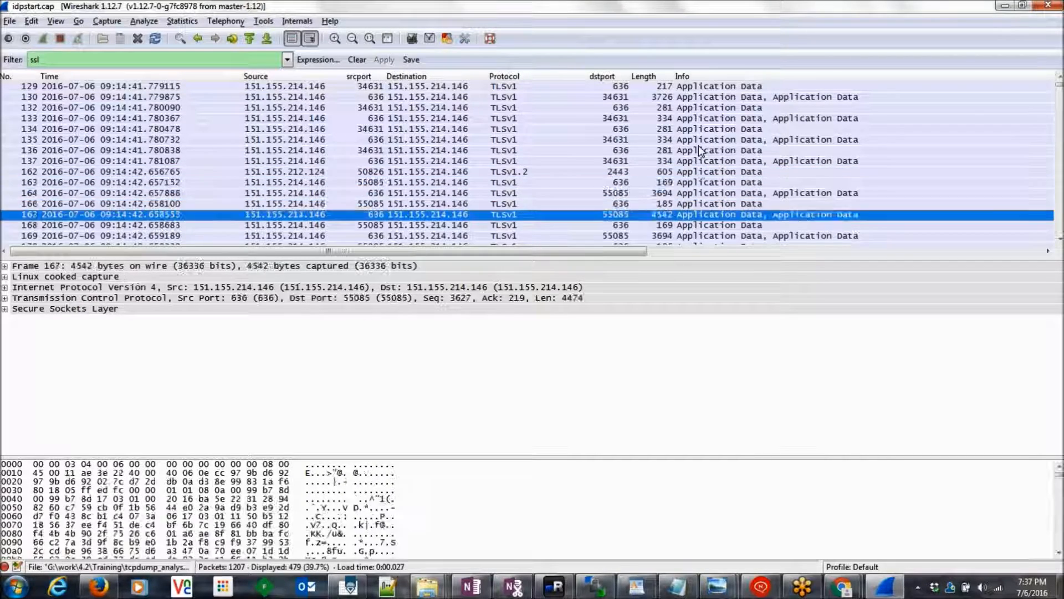
key("Down")
key("Down")
key("Down")
key("Down")
key("Down")
key("Down")
key("Down")
key("Down")
key("Down")
key("Down")
key("Down")
key("Down")
key("Down")
key("Down")
key("Down")
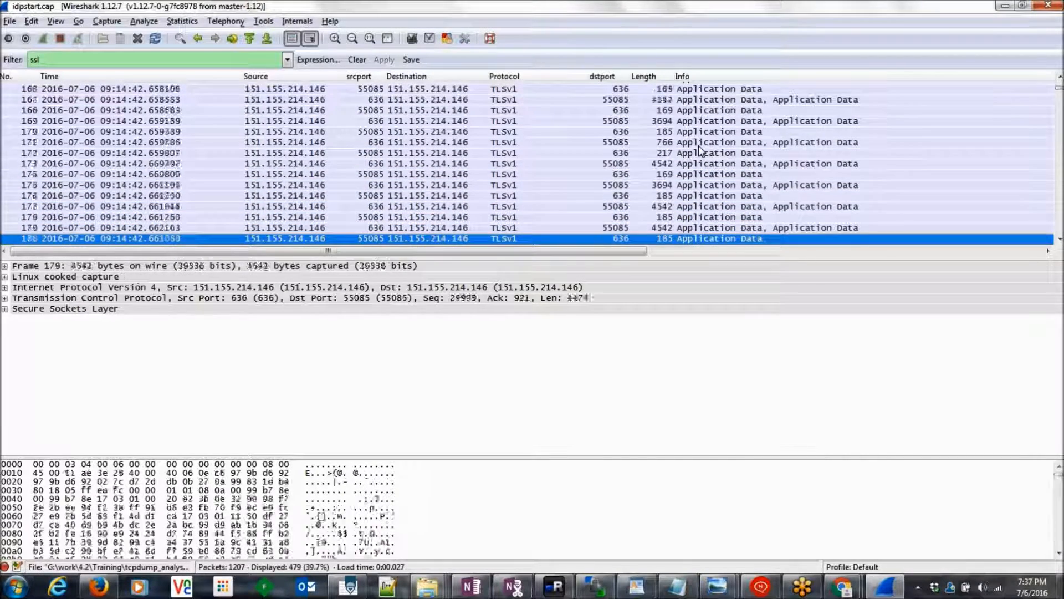
key("Down")
key("Down")
key("Down")
key("Down")
key("Down")
key("Down")
key("Down")
key("Down")
key("Down")
key("Down")
key("Down")
key("Down")
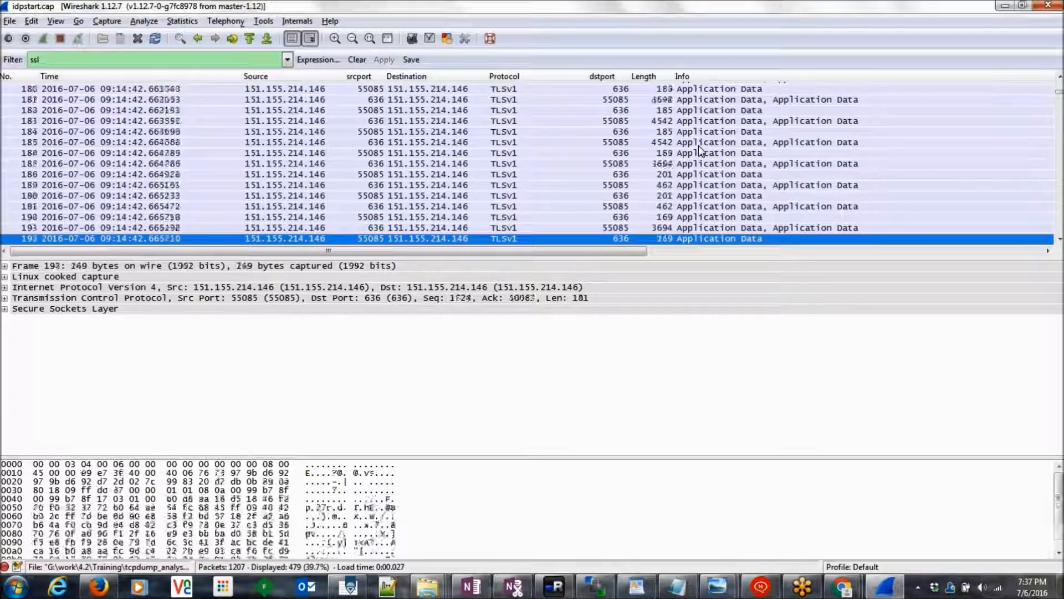
key("Down")
key("Down")
key("Down")
key("Down")
key("Down")
key("Down")
key("Down")
key("Down")
key("Down")
key("Down")
key("Down")
key("Down")
key("Down")
key("Down")
key("Down")
key("Down")
key("Down")
key("Down")
key("Down")
key("Down")
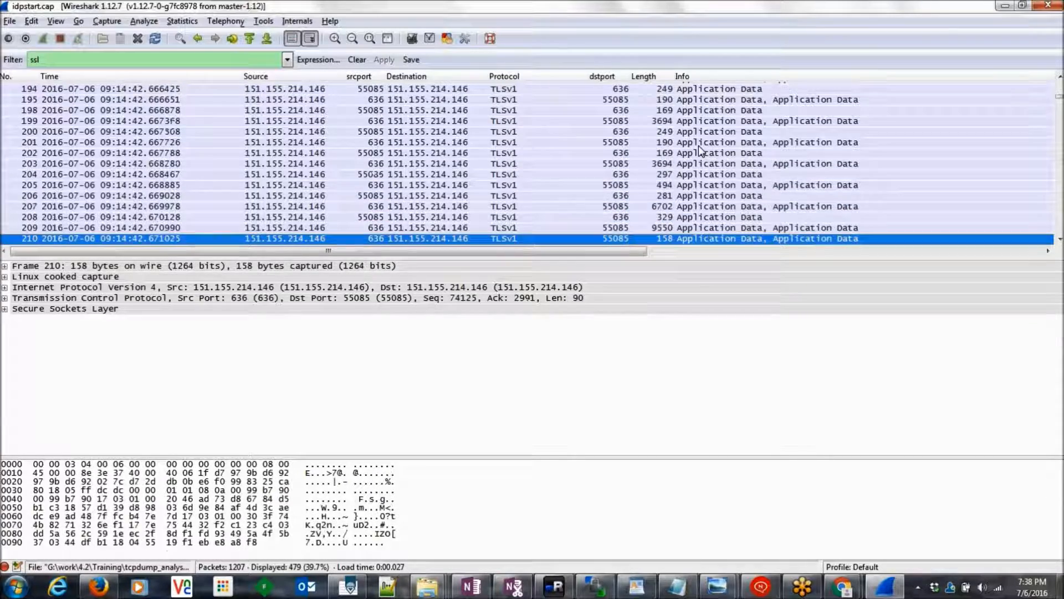
key("Down")
key("Down")
key("Down")
key("Down")
key("Down")
key("Down")
key("Down")
key("Down")
key("Down")
key("Down")
key("Down")
key("Down")
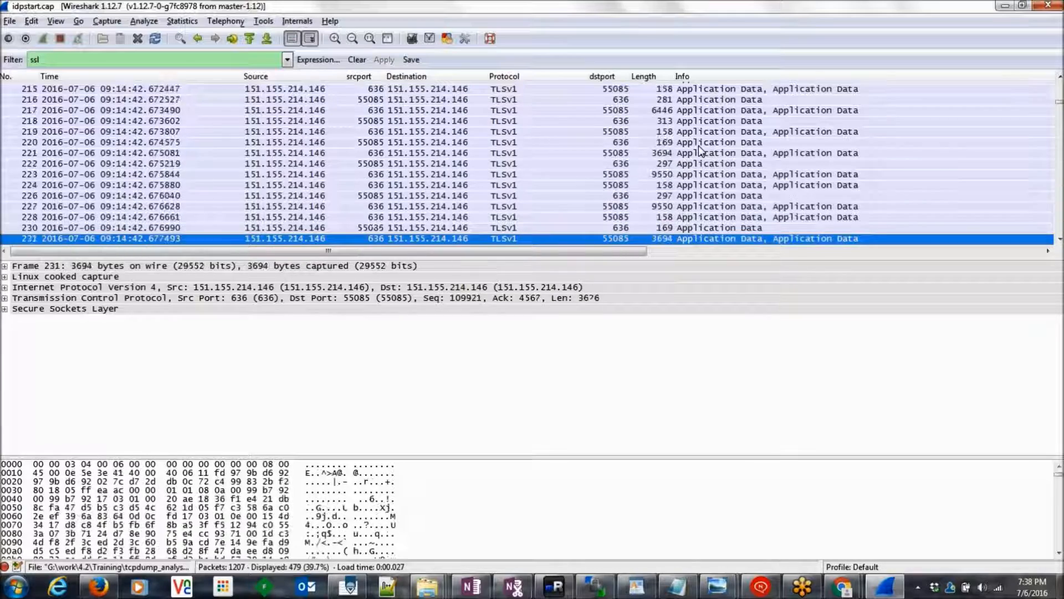
key("Down")
key("Down")
key("Down")
key("Down")
key("Down")
key("Down")
key("Down")
key("Down")
key("Down")
key("Down")
key("Down")
key("Down")
key("Down")
key("Down")
key("Down")
key("Down")
key("Down")
key("Down")
key("Down")
key("Down")
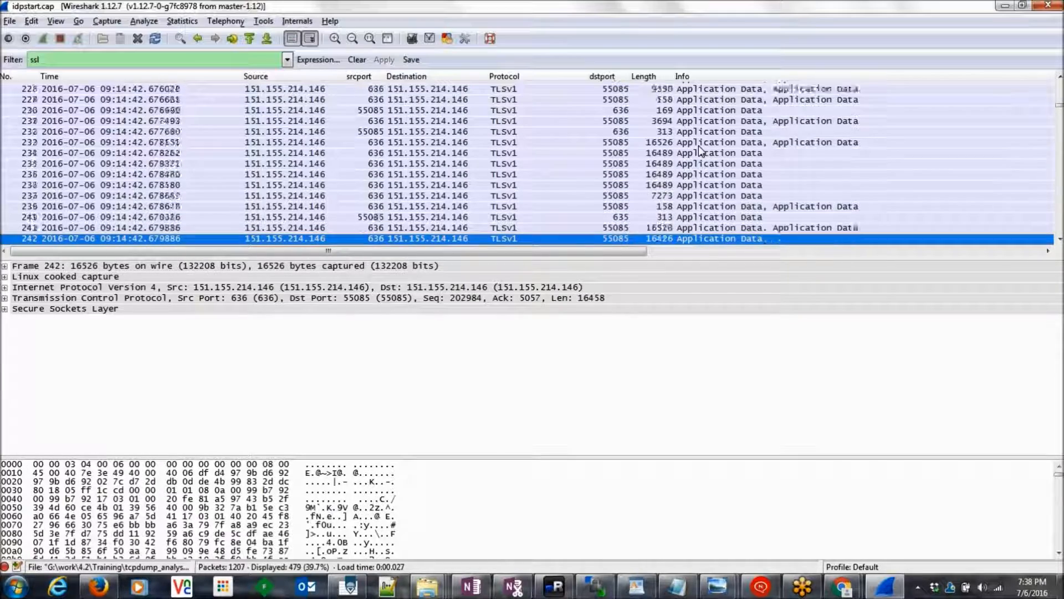
key("Down")
key("Down")
key("Down")
key("Down")
key("Down")
key("Down")
key("Down")
key("Down")
key("Down")
key("Down")
key("Down")
key("Down")
key("Down")
key("Down")
key("Down")
key("Down")
key("Down")
key("Down")
key("Down")
key("Down")
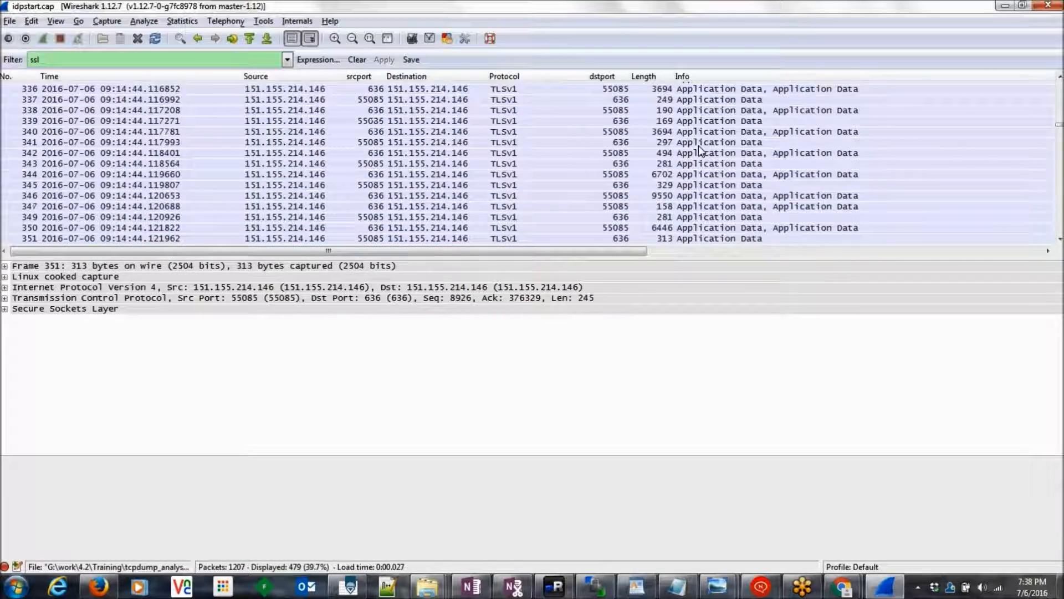
key("Down")
key("Down")
key("Down")
key("Down")
key("Down")
key("Down")
key("Down")
key("Down")
key("Down")
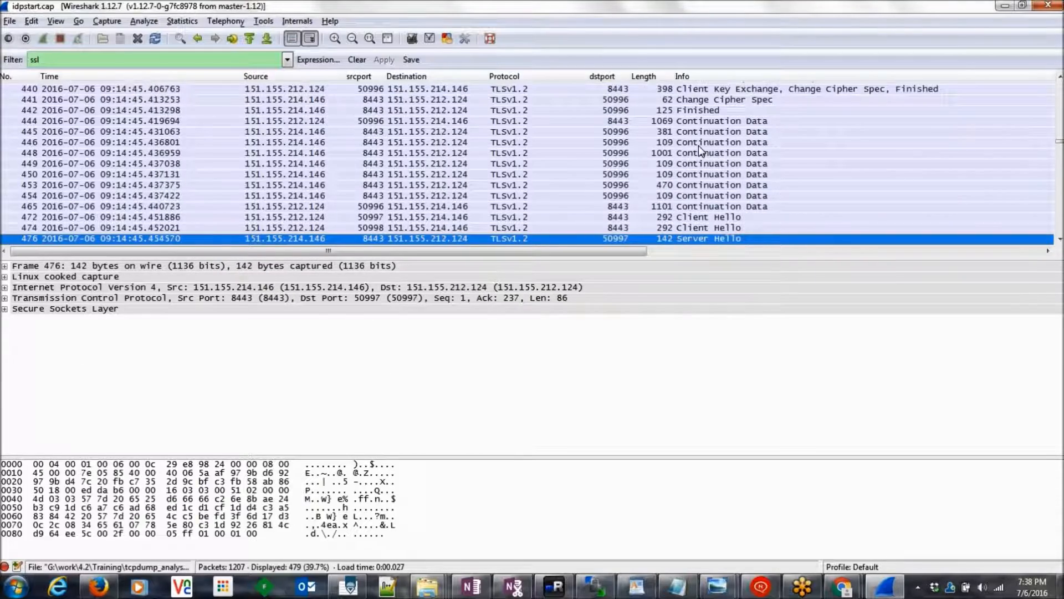
key("Up")
key("Up")
key("Up")
key("Up")
key("Up")
key("Up")
key("Up")
key("Up")
key("Up")
key("Up")
key("Down")
key("Down")
key("Down")
key("Down")
key("Down")
key("Down")
key("Down")
key("Down")
key("Down")
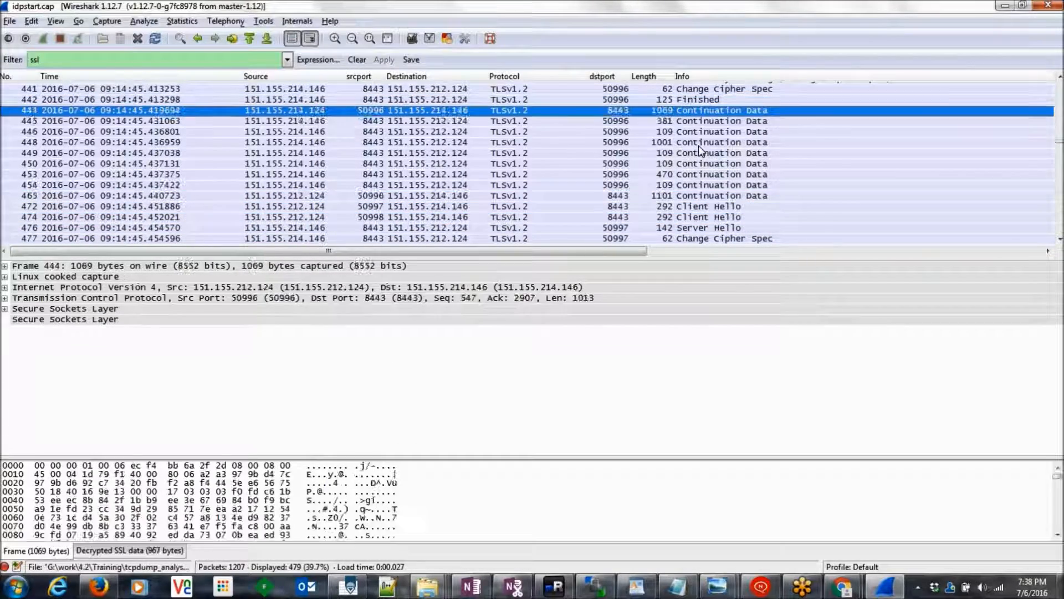
key("Down")
key("Down")
key("Down")
key("Down")
key("Down")
key("Down")
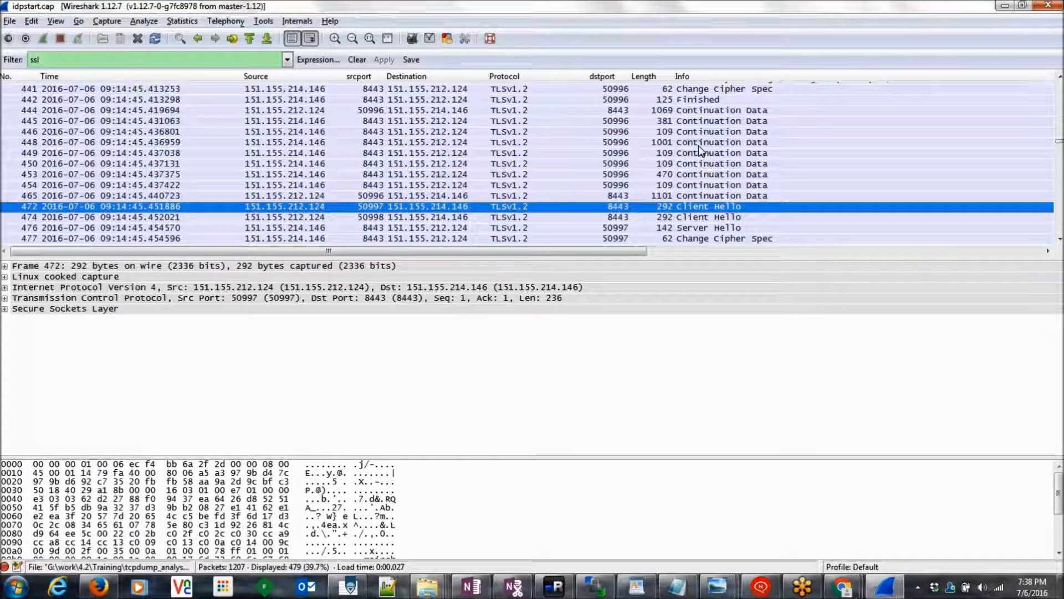
key("Down")
key("Down")
key("Down")
key("Down")
key("Down")
key("Down")
key("Down")
key("Down")
key("Down")
key("Down")
key("Down")
key("Down")
key("Down")
key("Down")
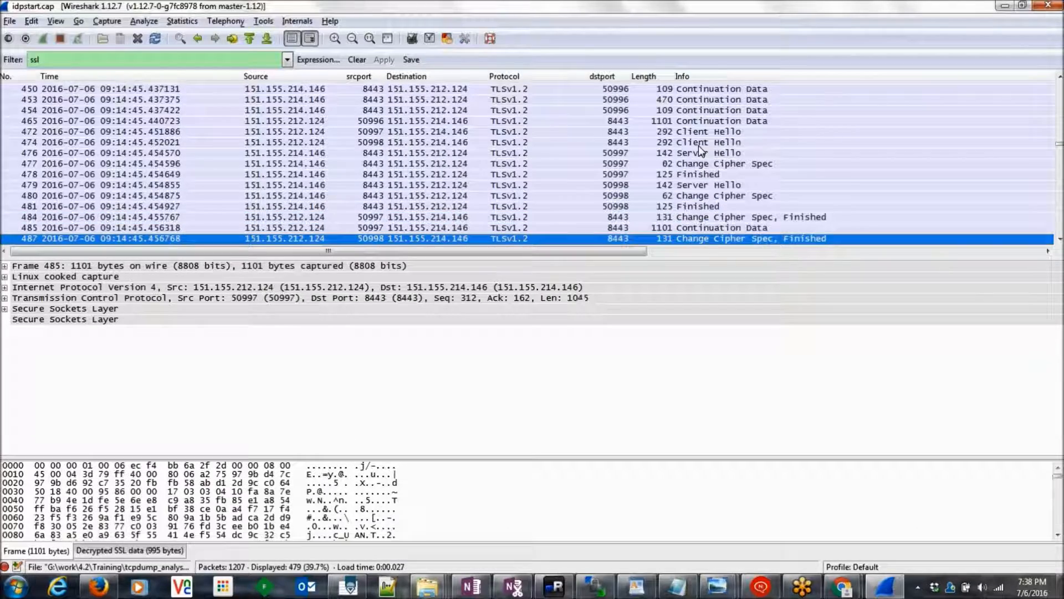
key("Down")
key("Down")
key("Down")
key("Down")
key("Down")
key("Down")
key("Down")
key("Down")
key("Down")
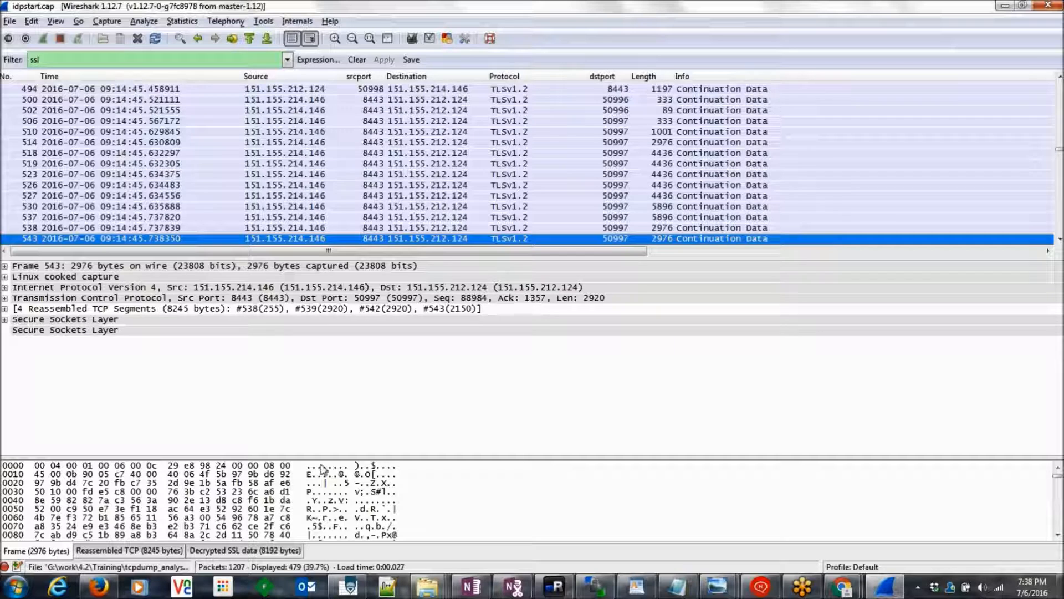
Step: Open Edit > Preferences, expand Protocols, and type ssl to search for the SSL entry
left_click(9, 21)
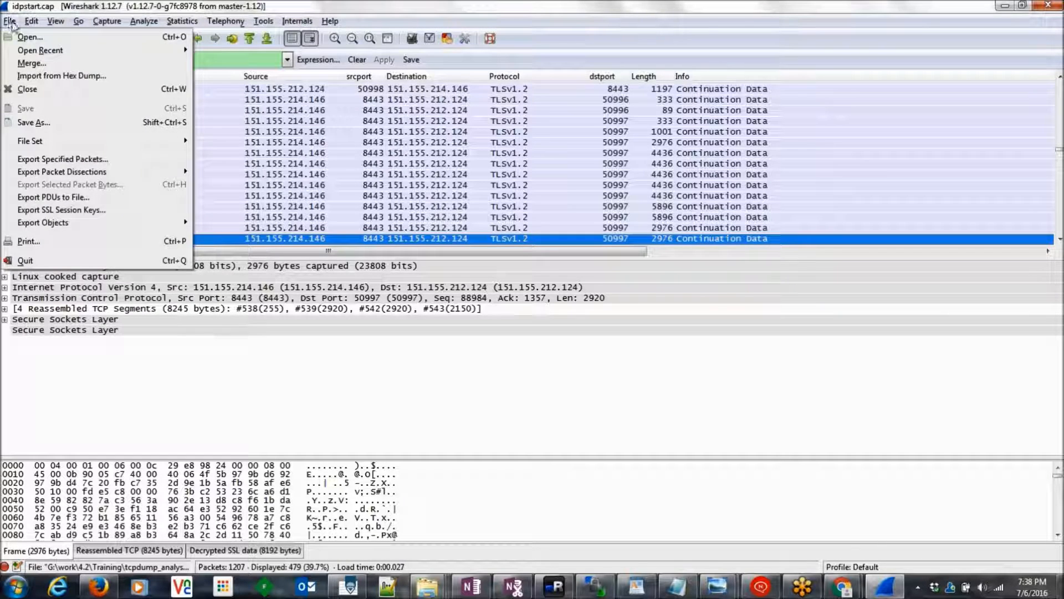
mouse_move(32, 21)
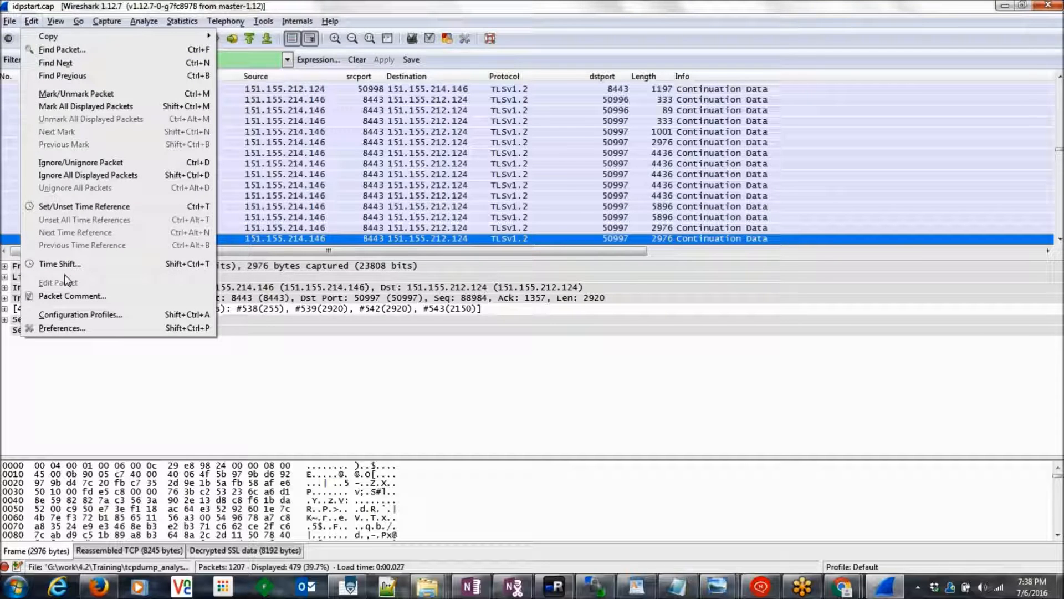
left_click(526, 355)
left_click_drag(1058, 151, 1061, 83)
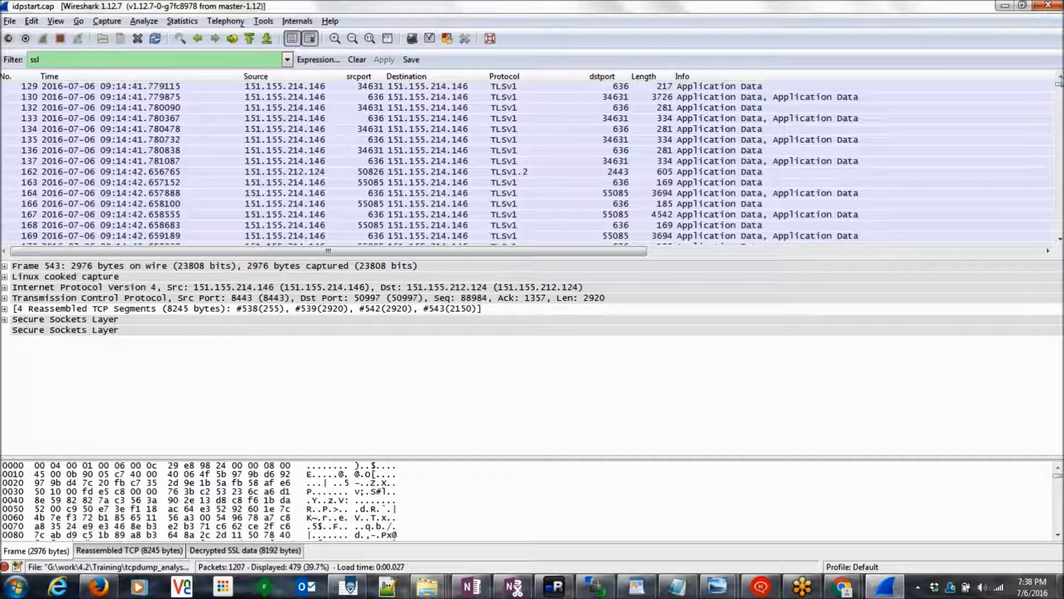
left_click(31, 22)
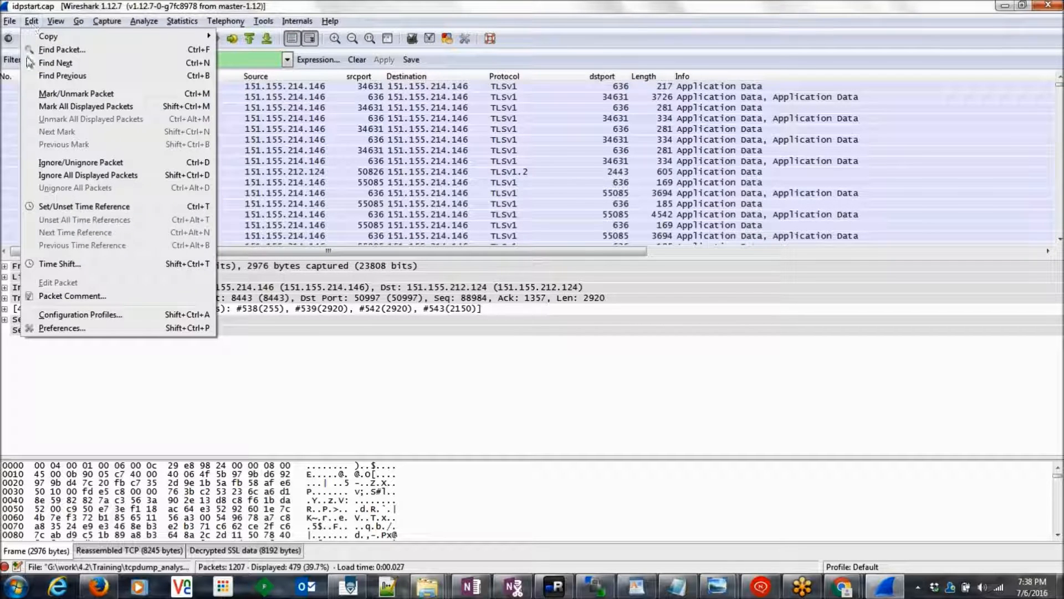
left_click(91, 330)
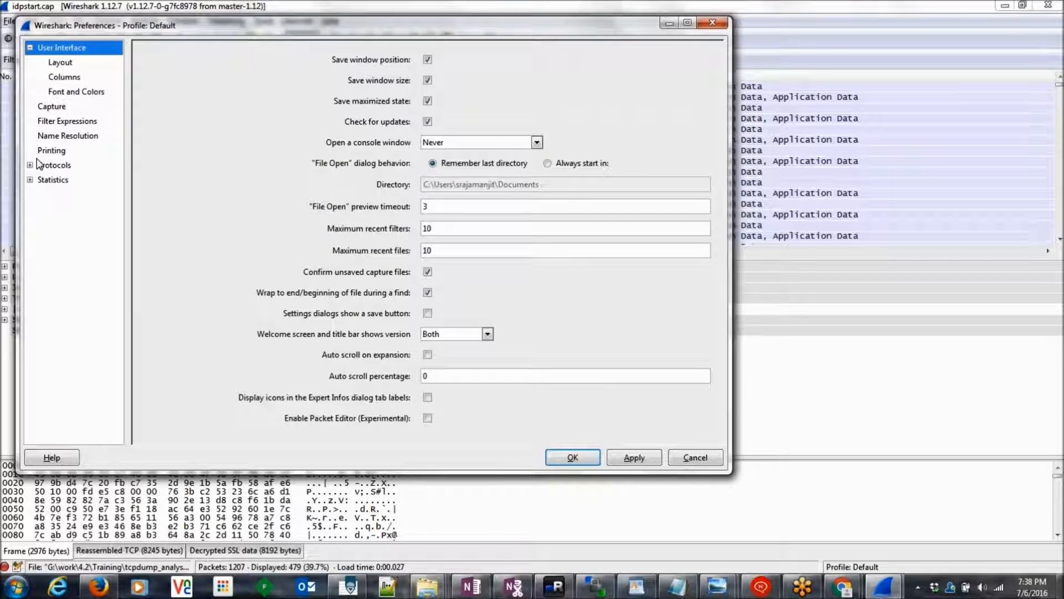
left_click(31, 166)
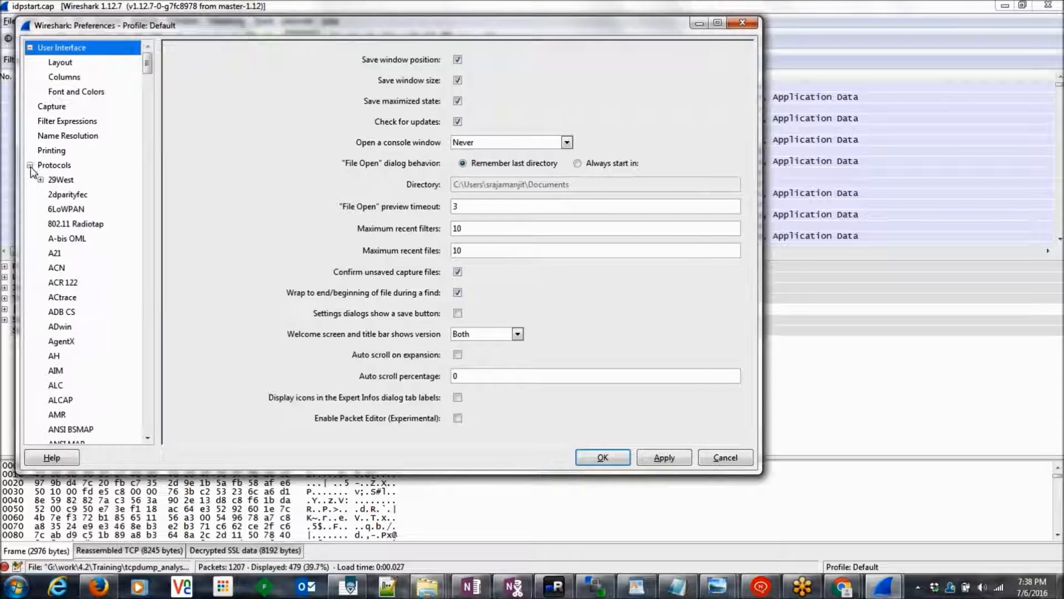
left_click(71, 360)
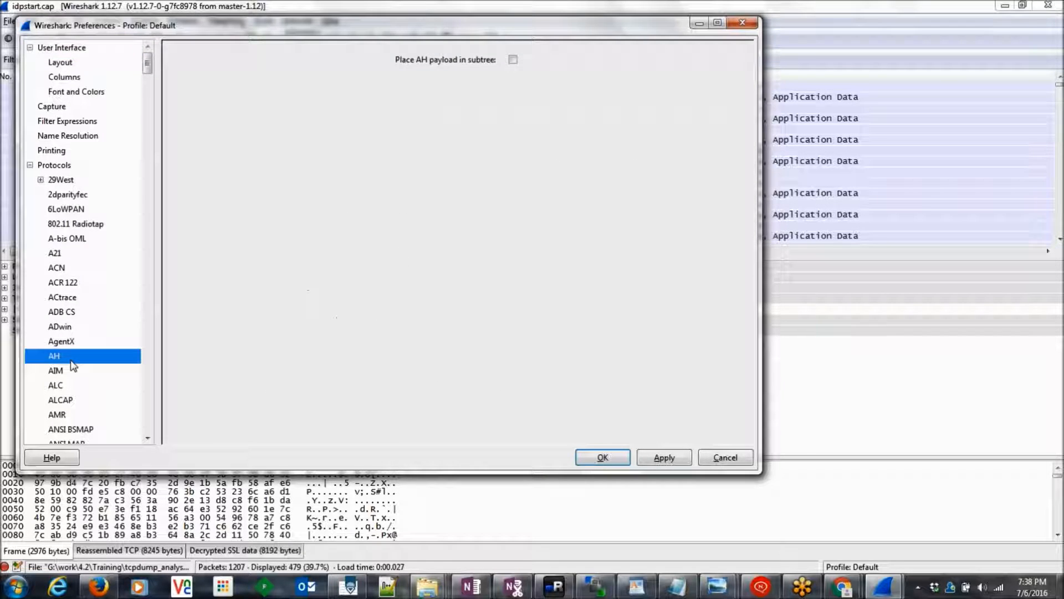
type("ssl")
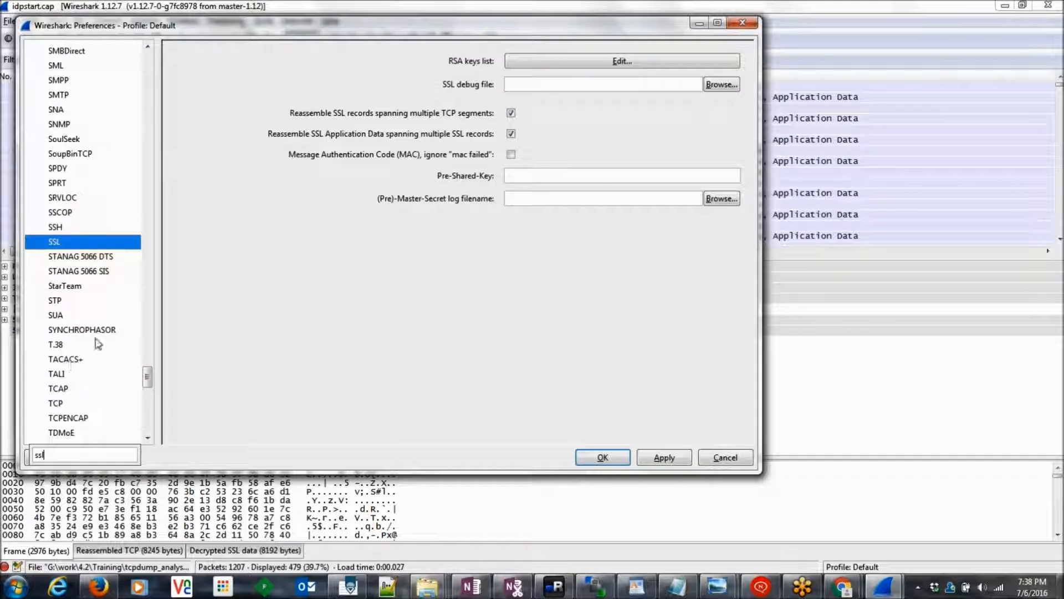
left_click(567, 63)
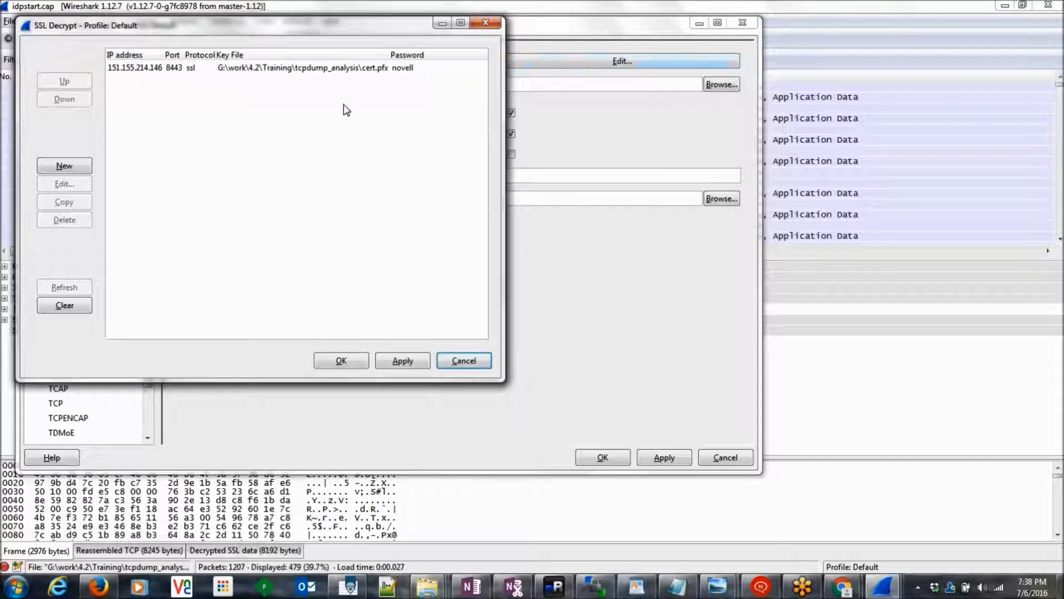
left_click(191, 69)
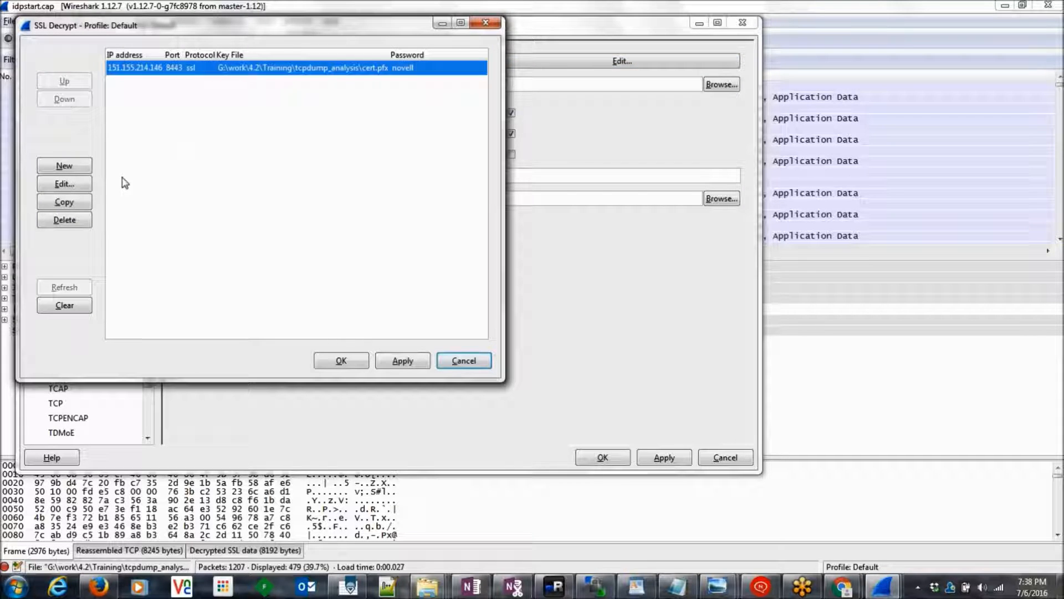
left_click(74, 189)
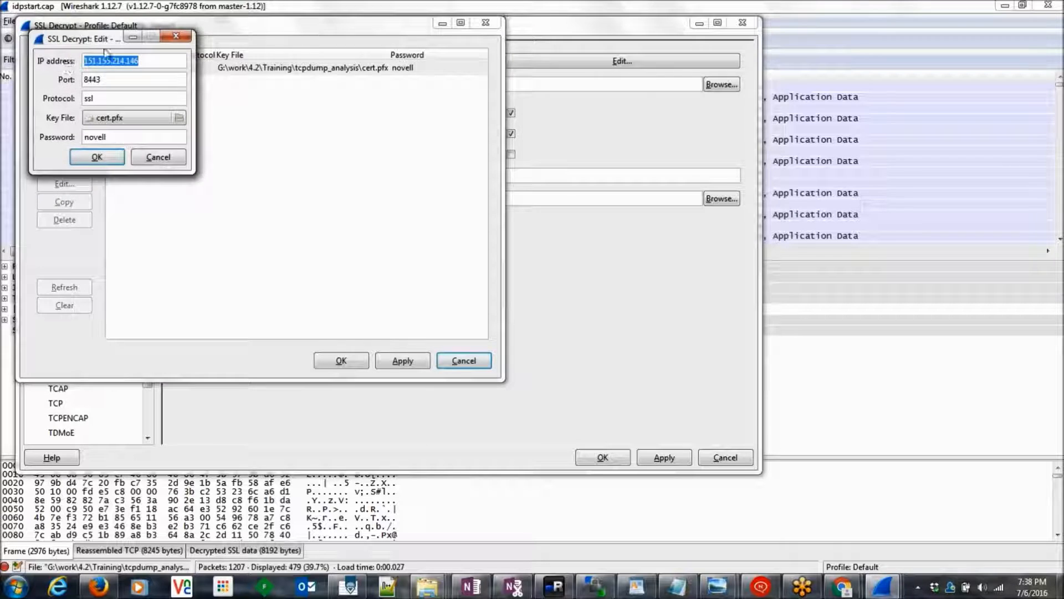
left_click_drag(80, 44, 225, 71)
mouse_move(185, 117)
left_mouse_down()
mouse_move(146, 149)
mouse_move(202, 118)
left_mouse_up()
left_click(285, 238)
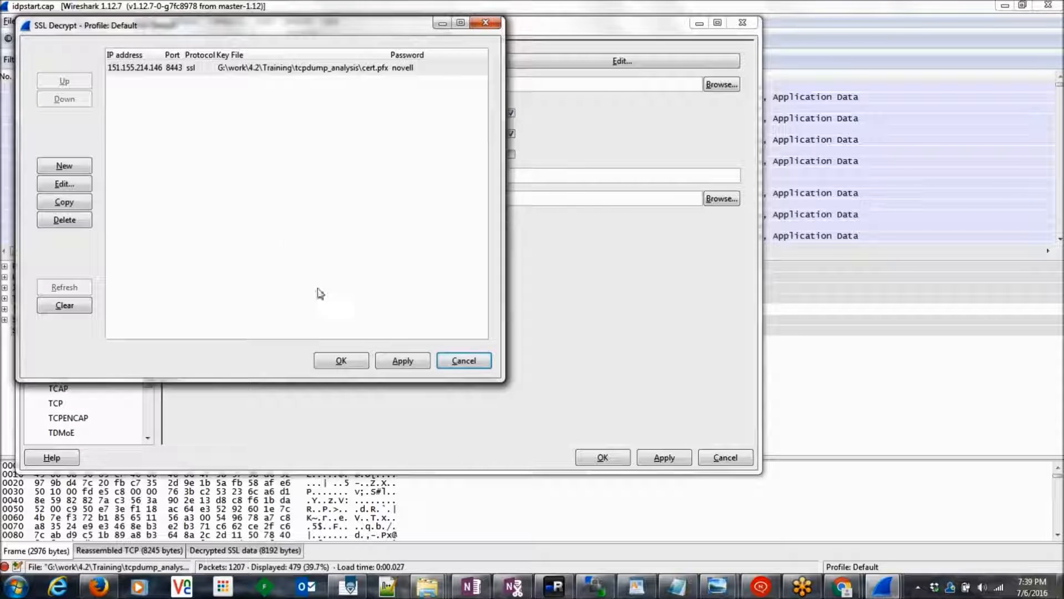
left_click(148, 71)
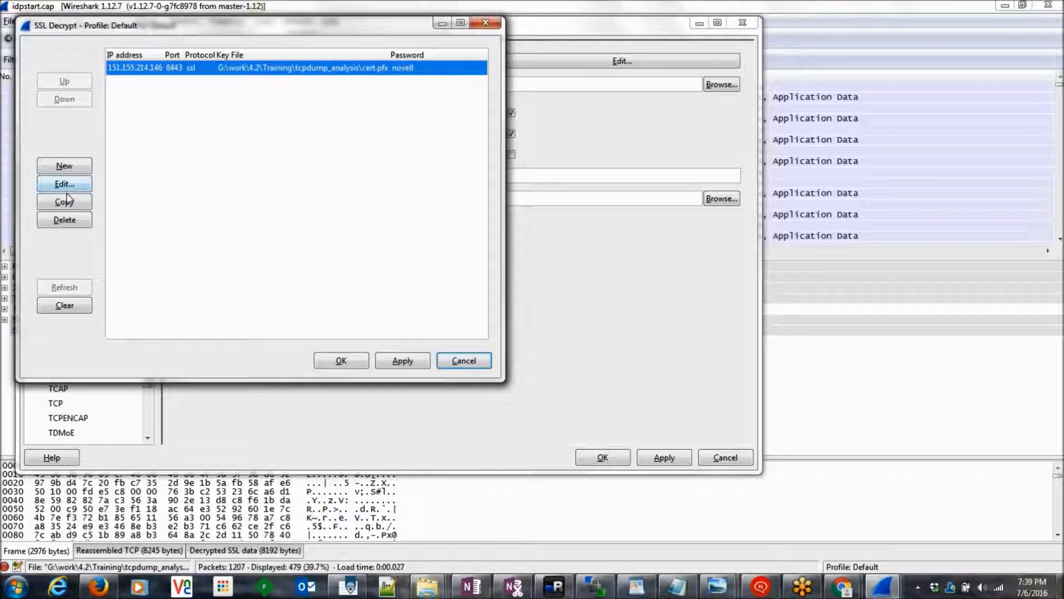
left_click(64, 166)
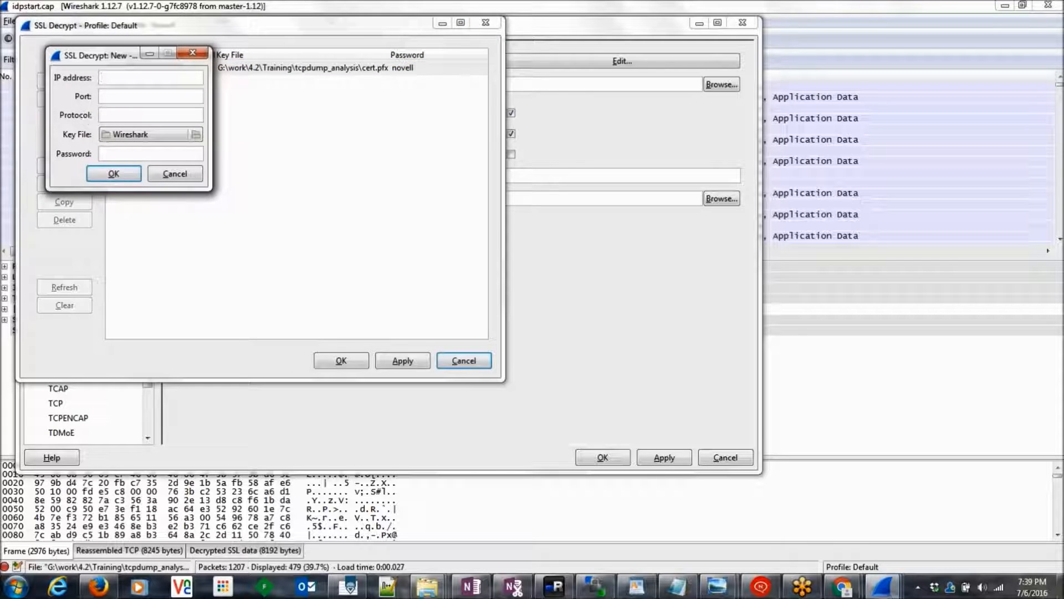
left_click(193, 54)
left_click(187, 71)
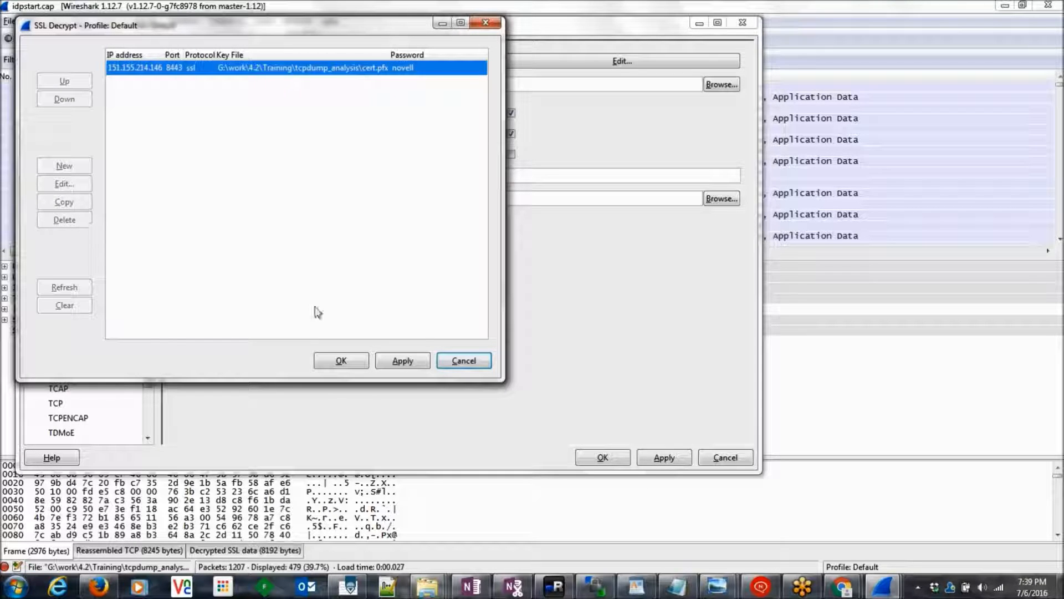
left_click(452, 363)
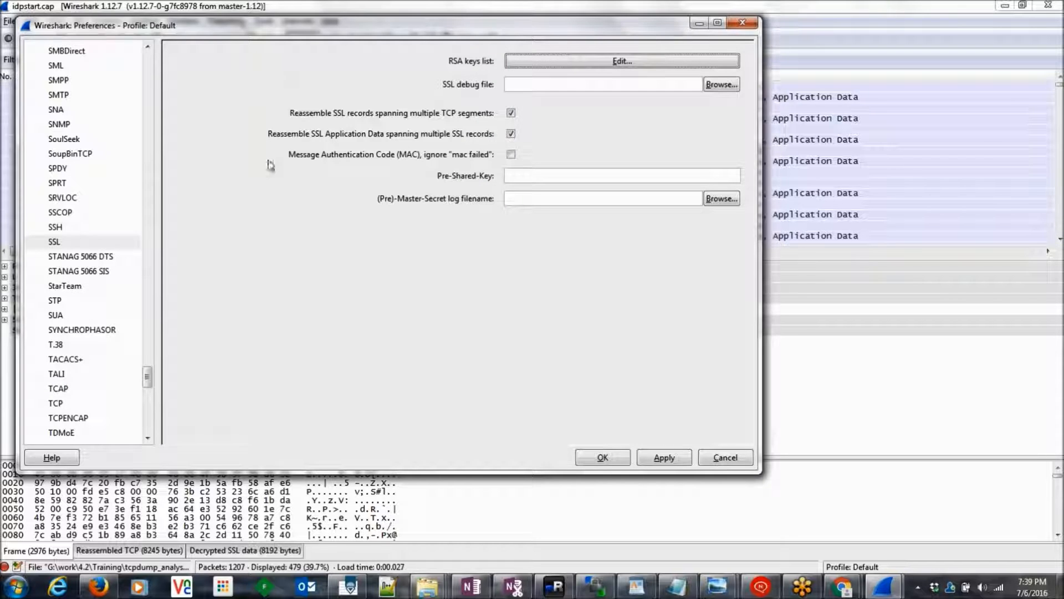
Step: Review the RSA key entry: IP 151.155.214.146, port 8443, cert.pfx key file and its password
left_click(609, 62)
left_click(182, 119)
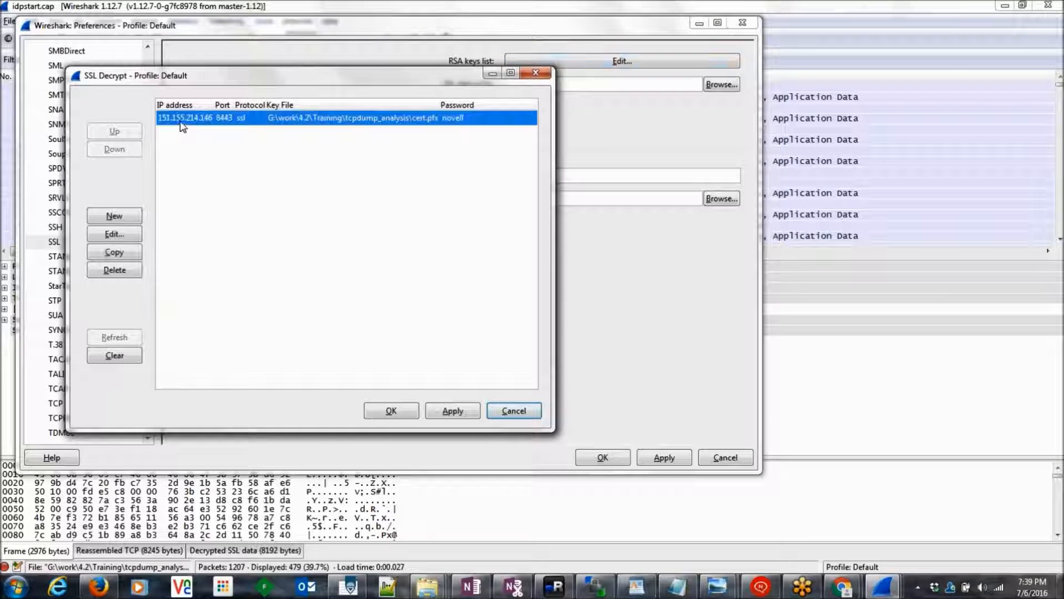
left_click(120, 239)
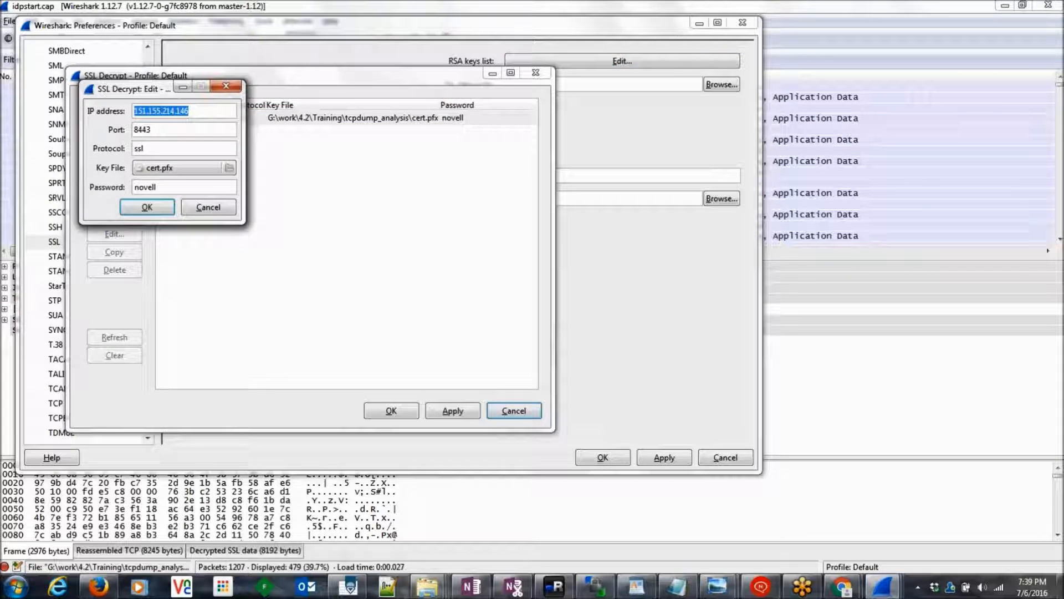
left_click(202, 109)
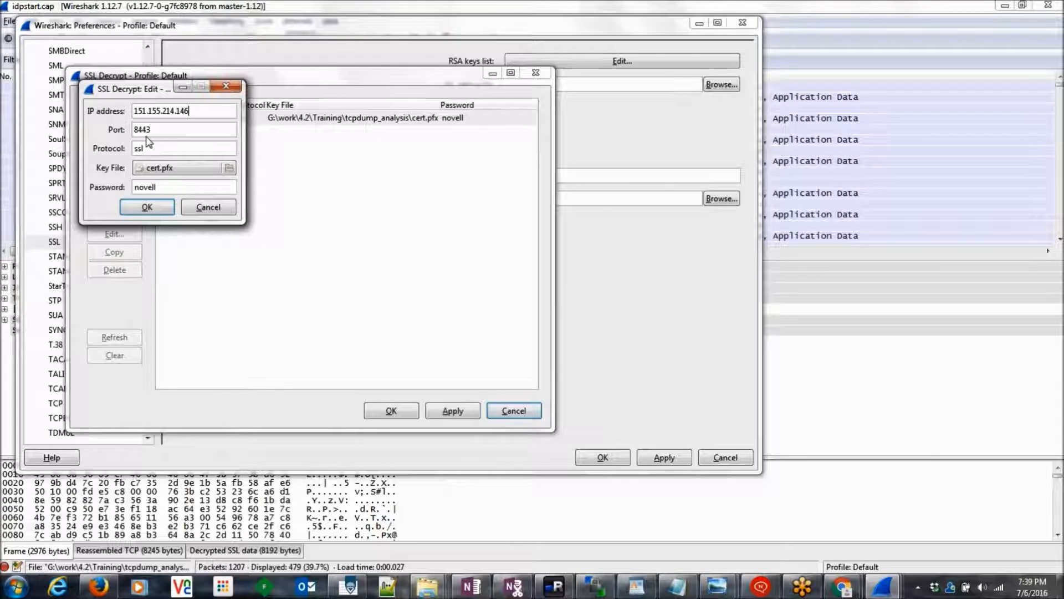
key("Tab")
key("Tab")
left_click(229, 169)
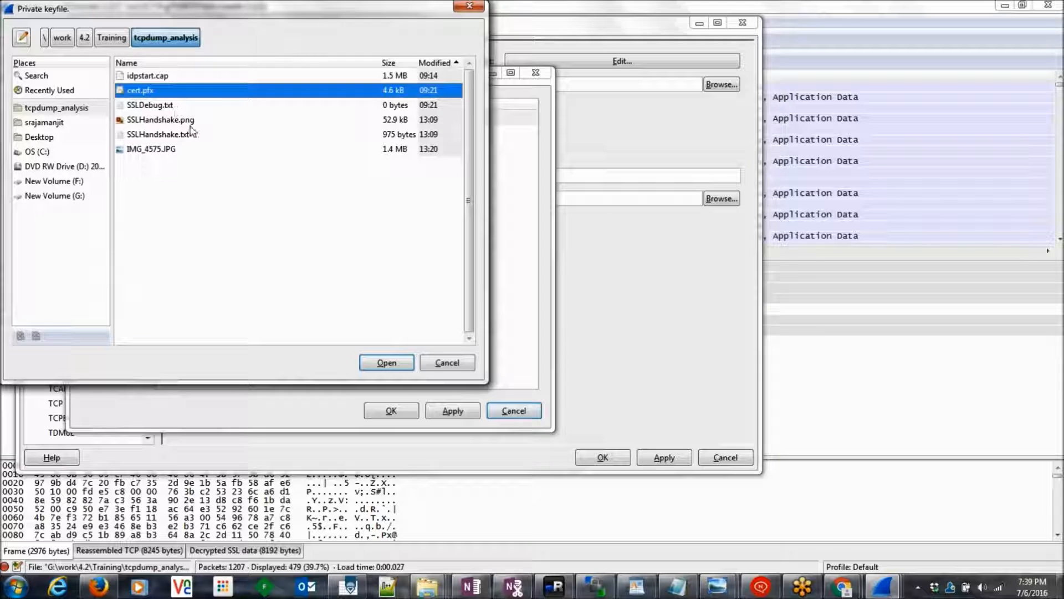
left_click(438, 362)
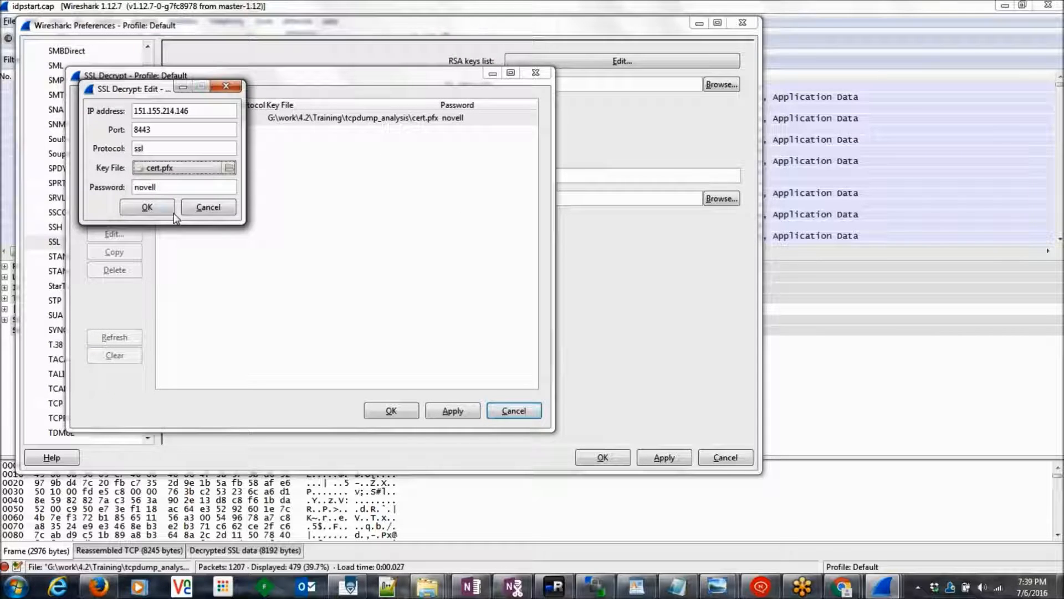
left_click(164, 186)
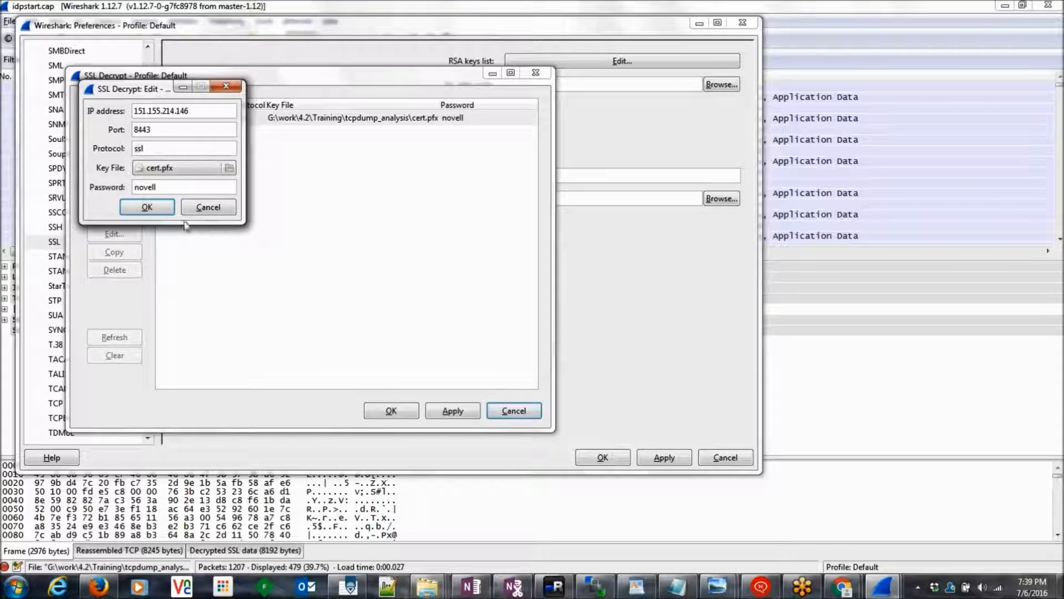
left_click(146, 206)
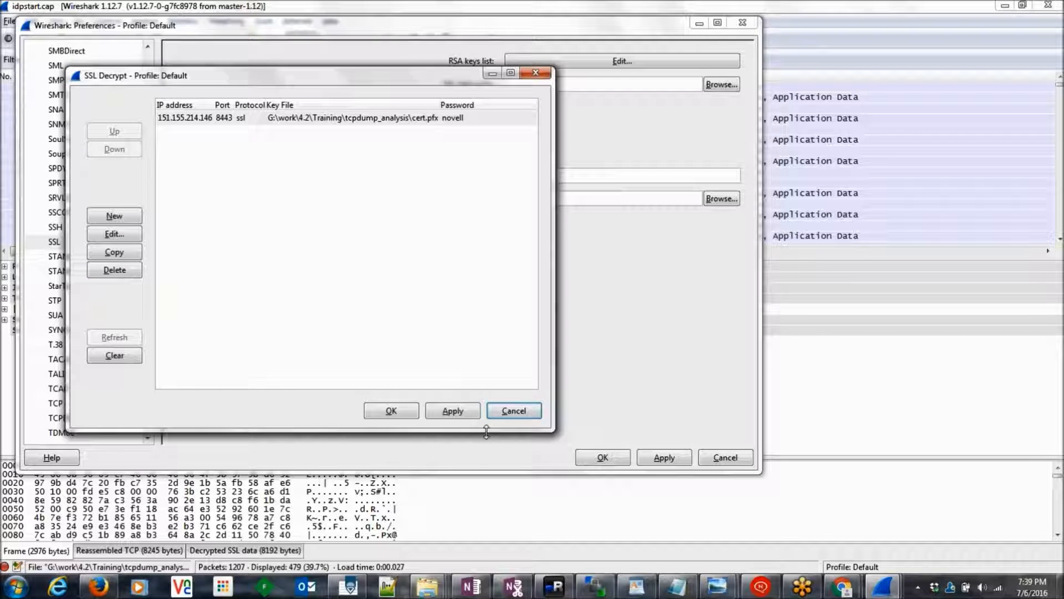
Step: Apply the decryption key and SSL preferences, closing all dialogs so the capture re-dissects
left_click(453, 415)
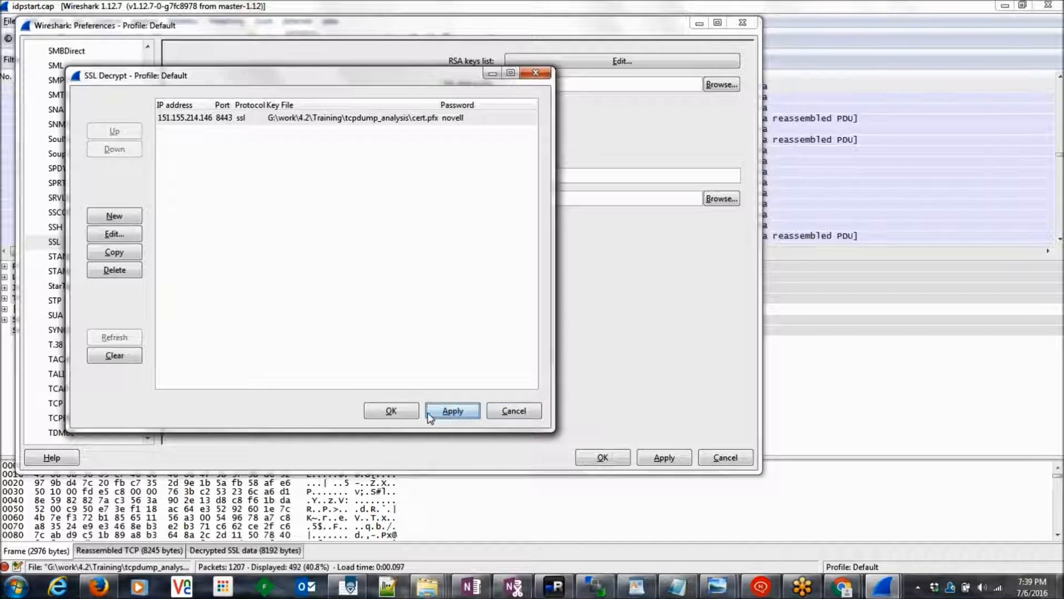
left_click(407, 411)
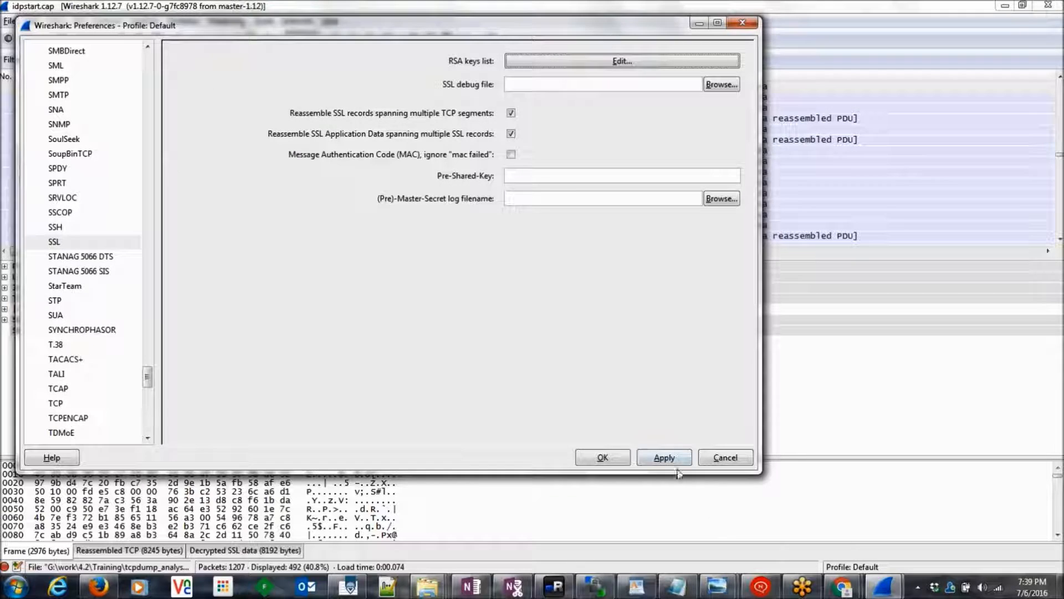
left_click(673, 462)
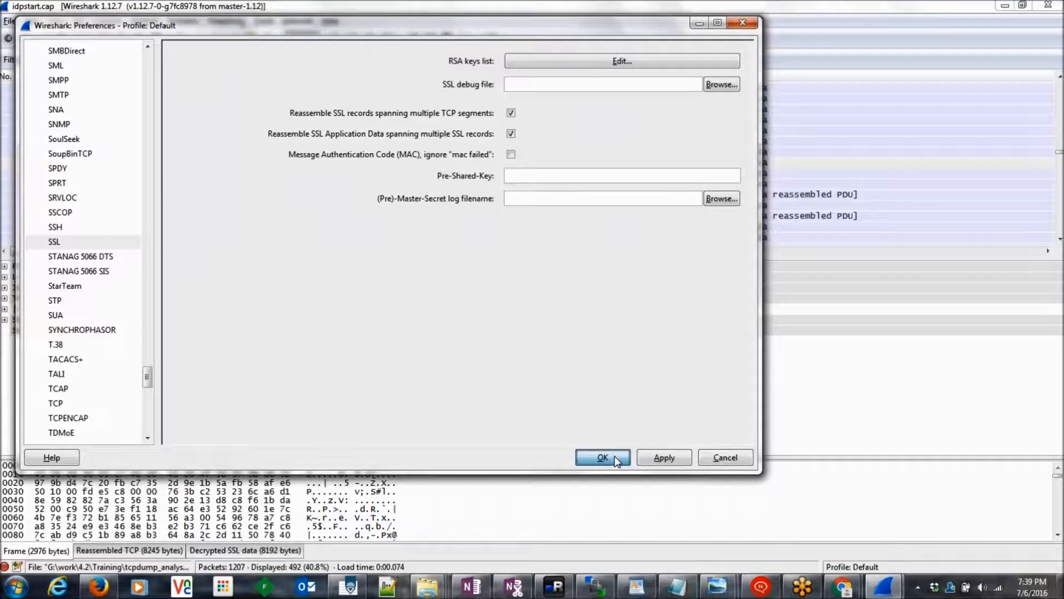
left_click(615, 459)
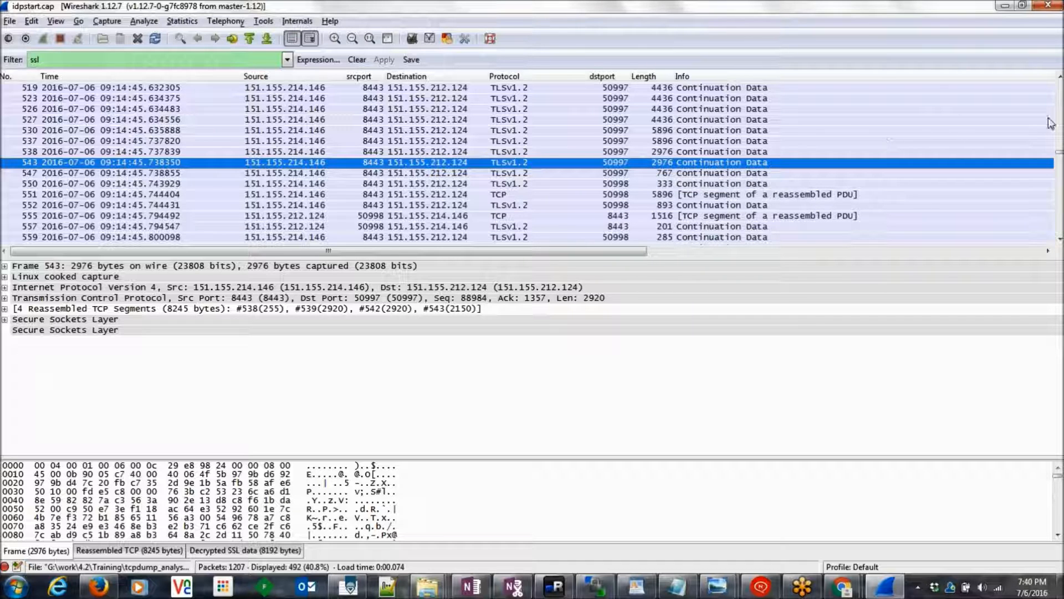
Step: Extend the filter to 'ssl && ip.addr==151.155.214.146 && tcp.dstport==8443' and apply it
left_click(1060, 76)
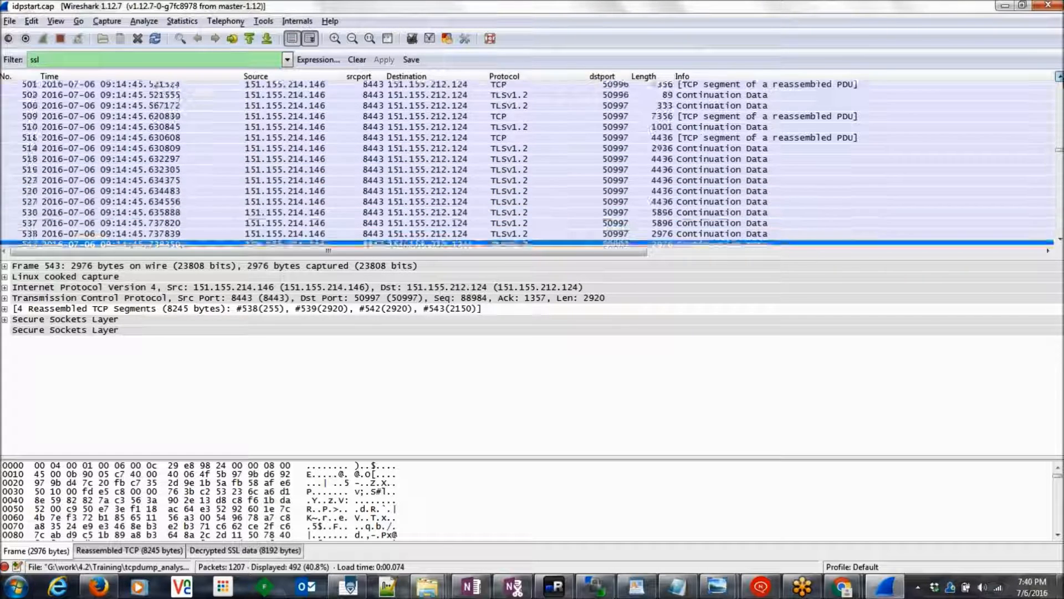
left_click_drag(1059, 149, 1060, 84)
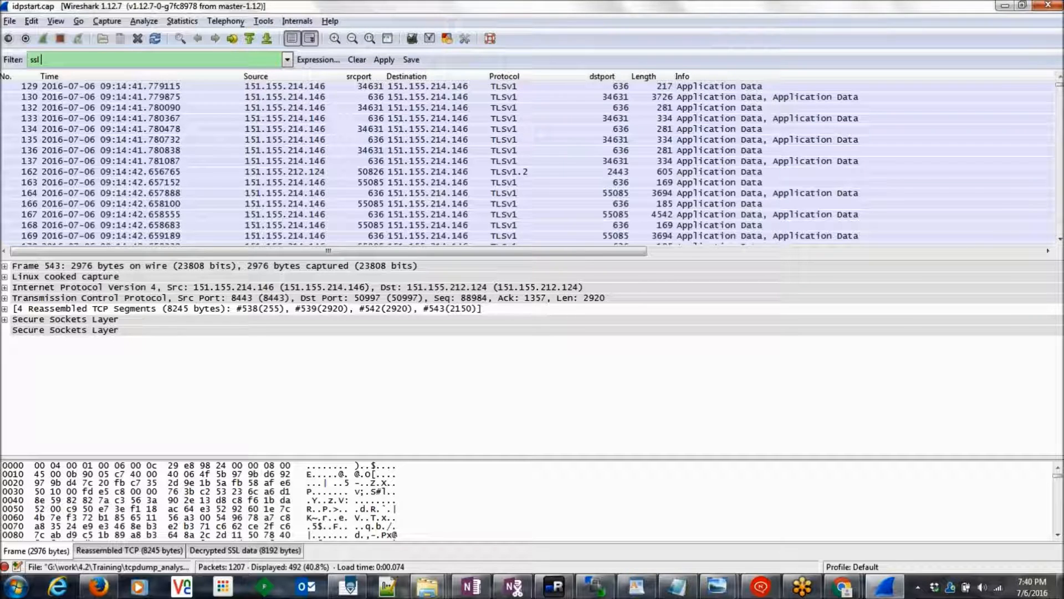
type("&&")
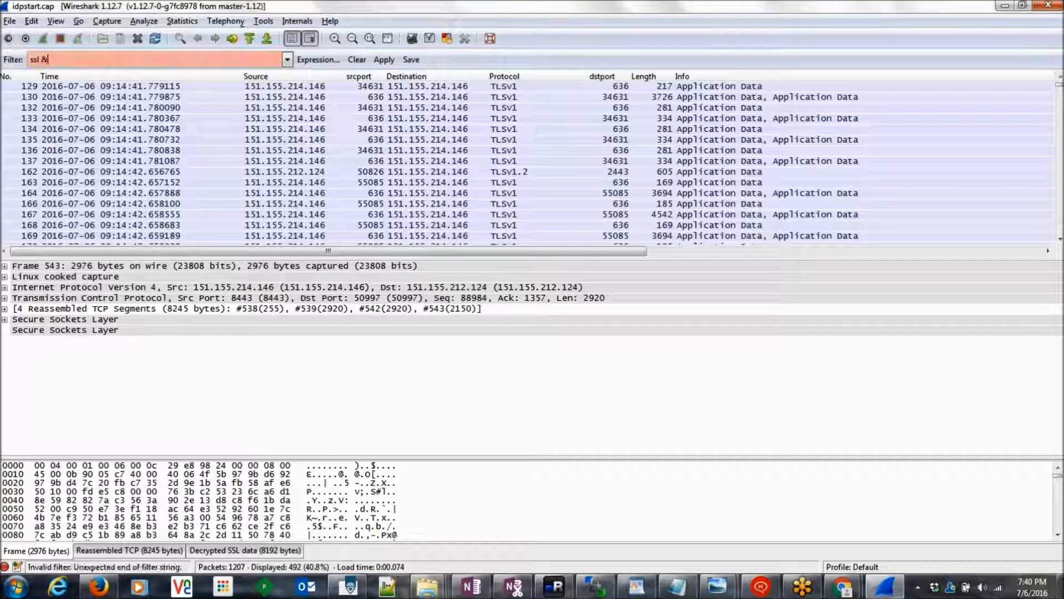
type(" ip")
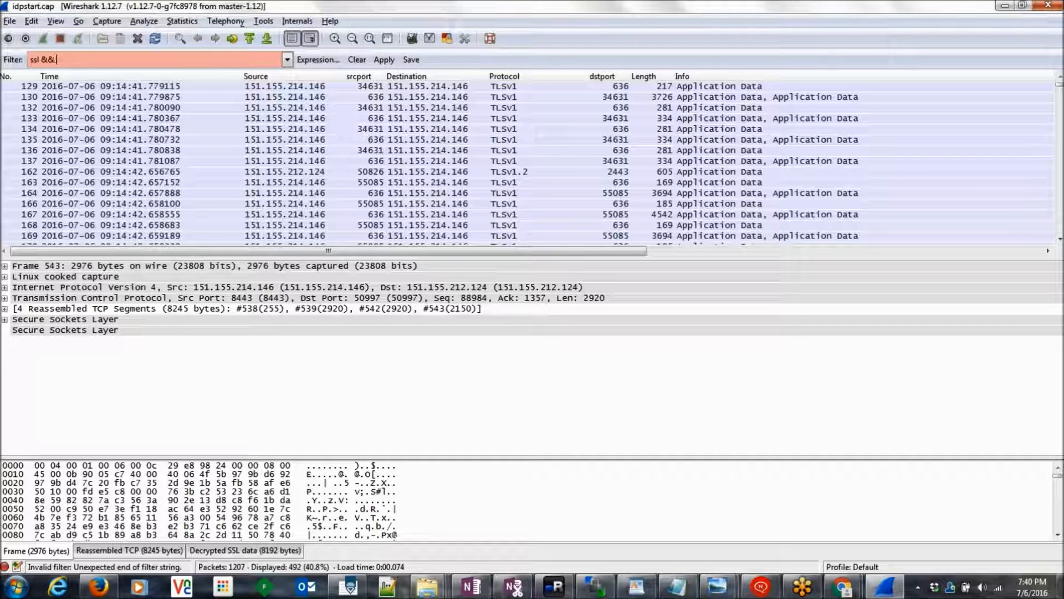
type(".addr")
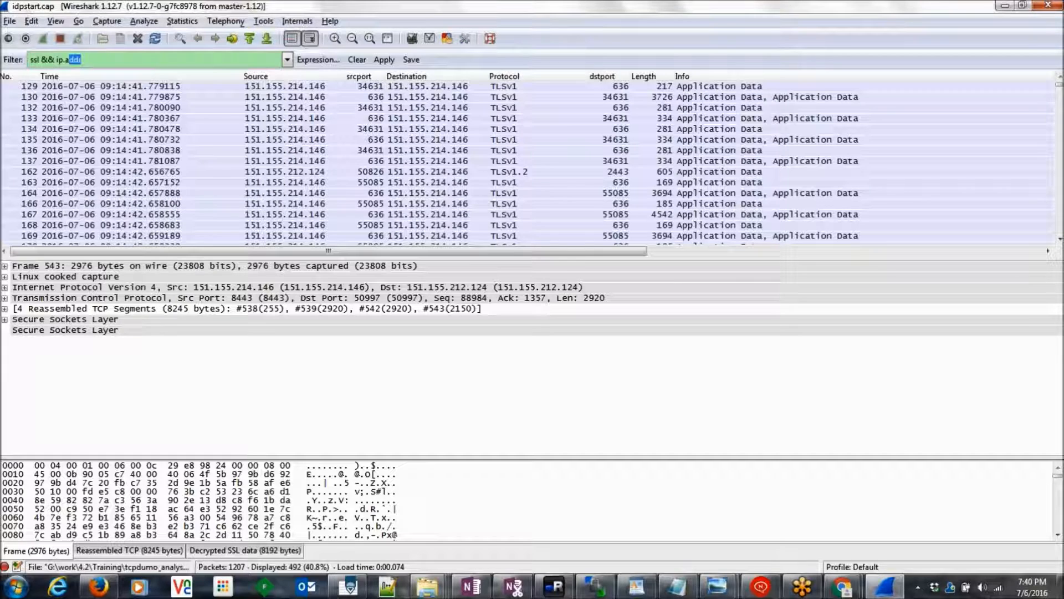
type("==151")
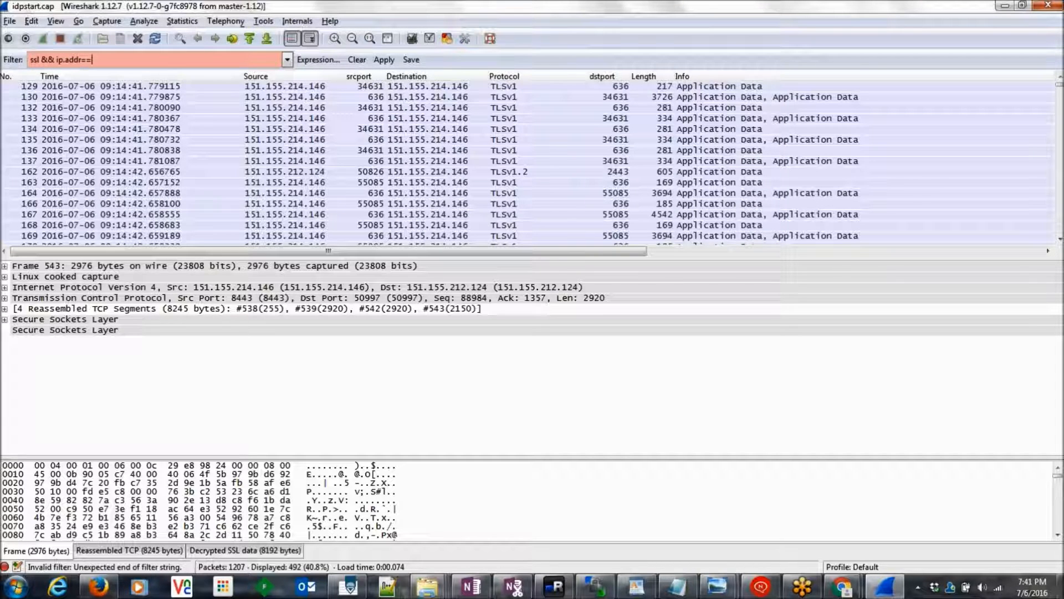
type(".1")
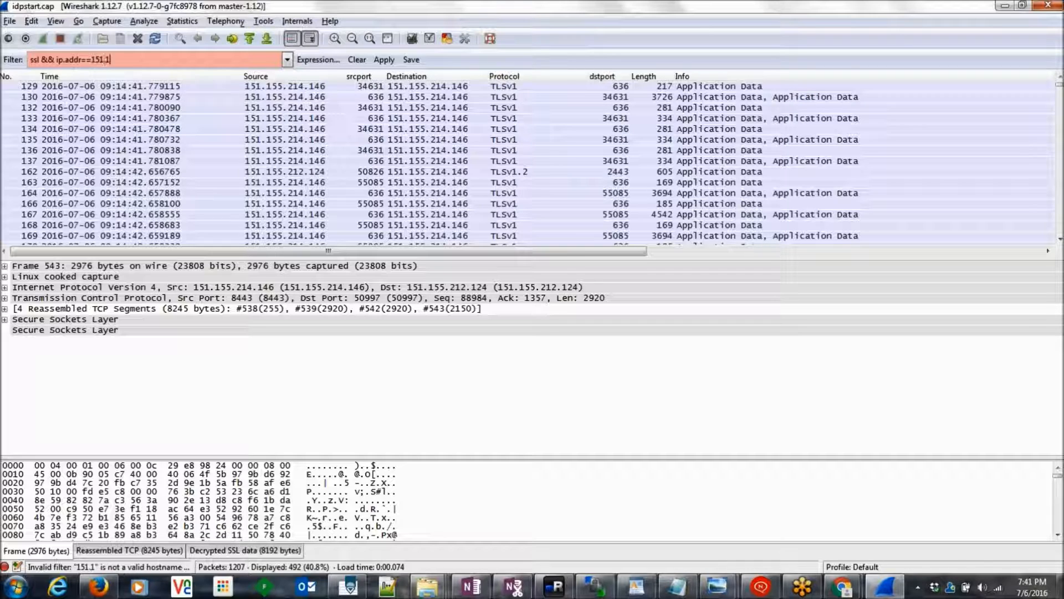
type("55.21")
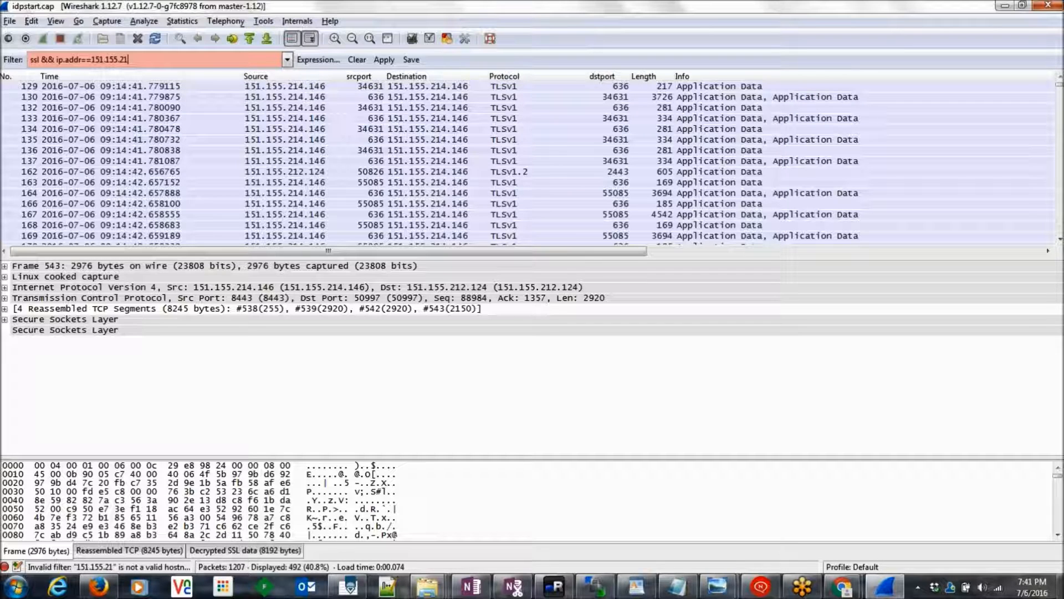
type("4.146")
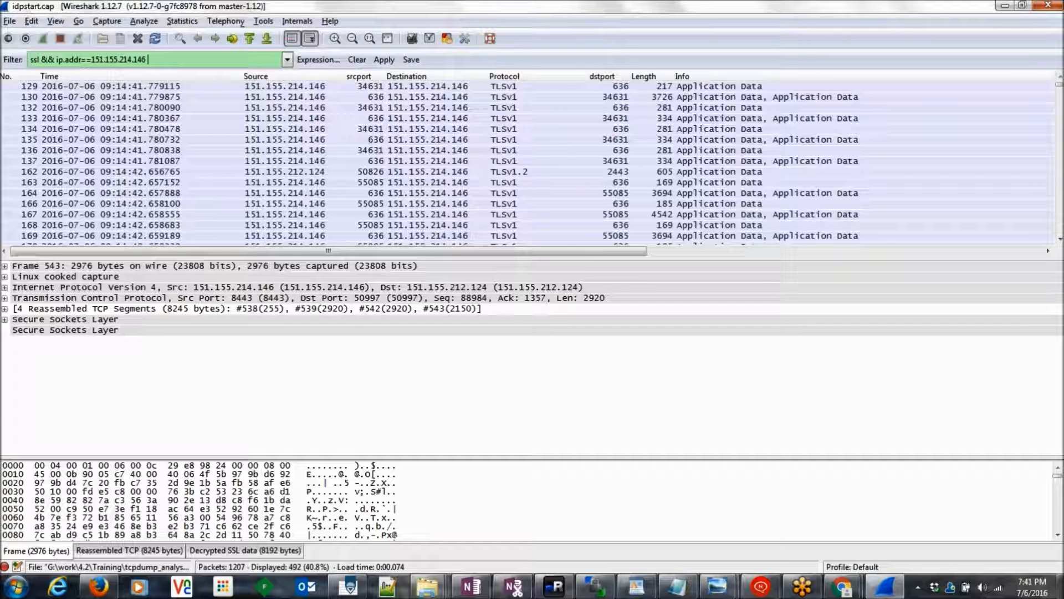
type(" &&")
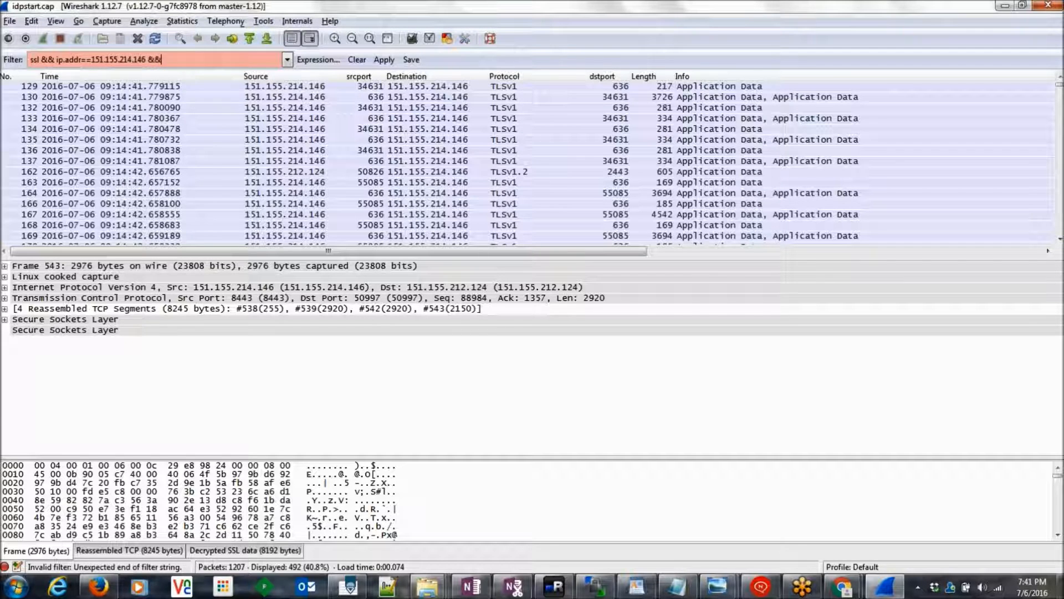
type(" tcp")
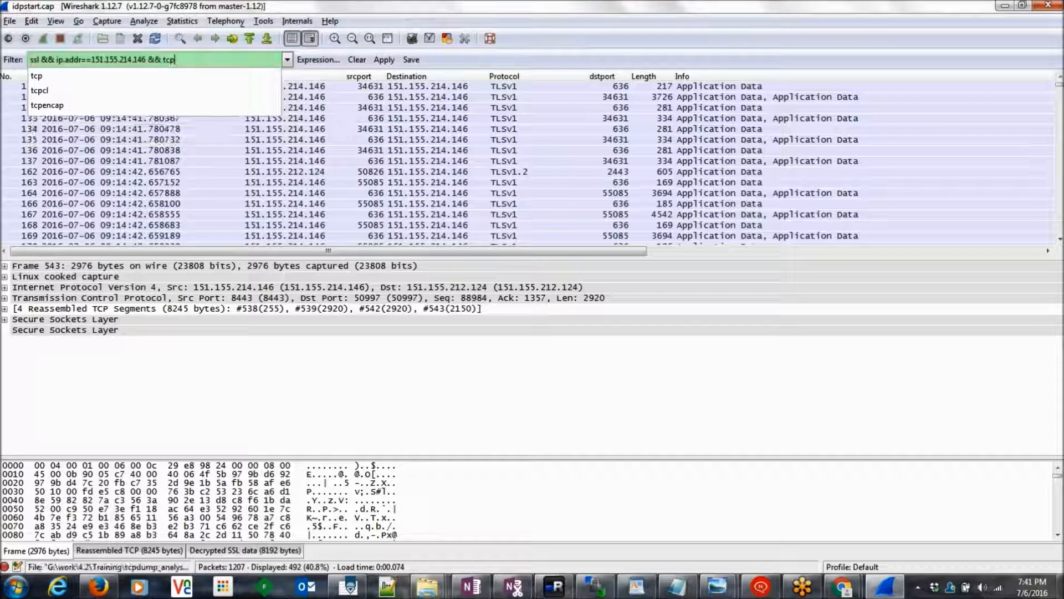
type(".")
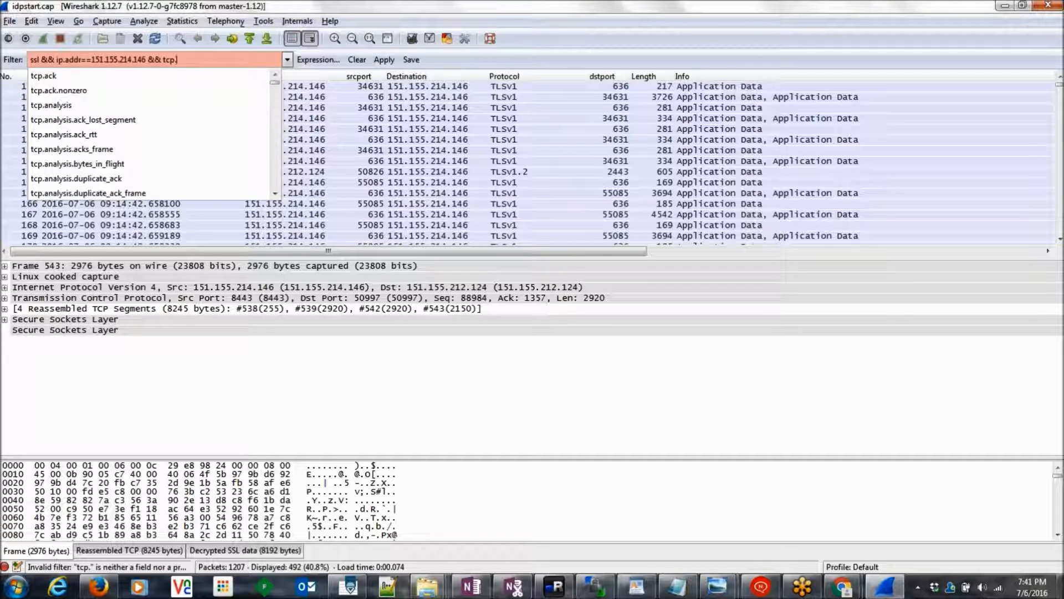
type("dstport")
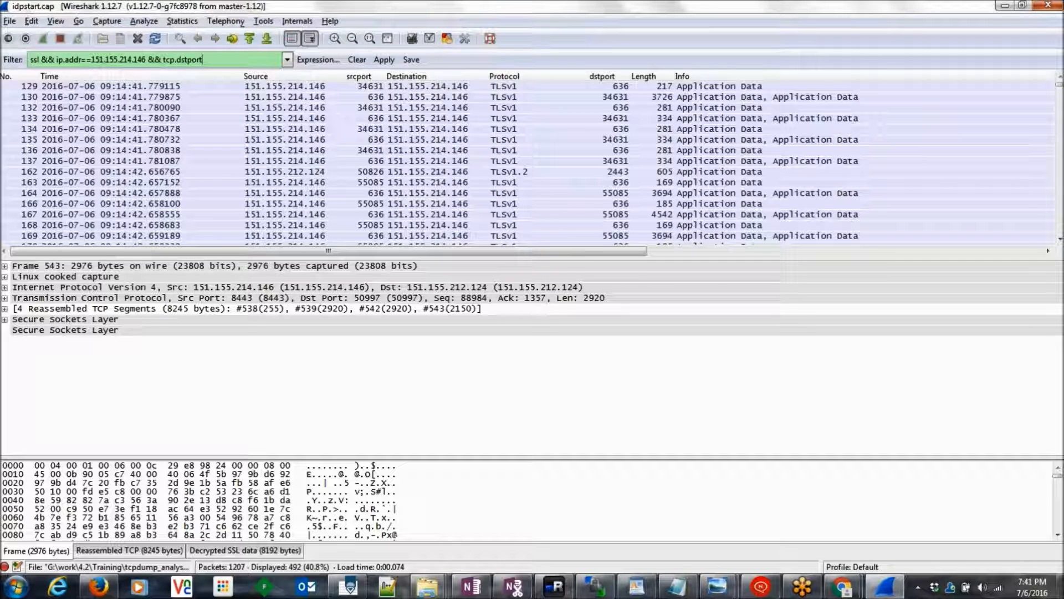
type("=")
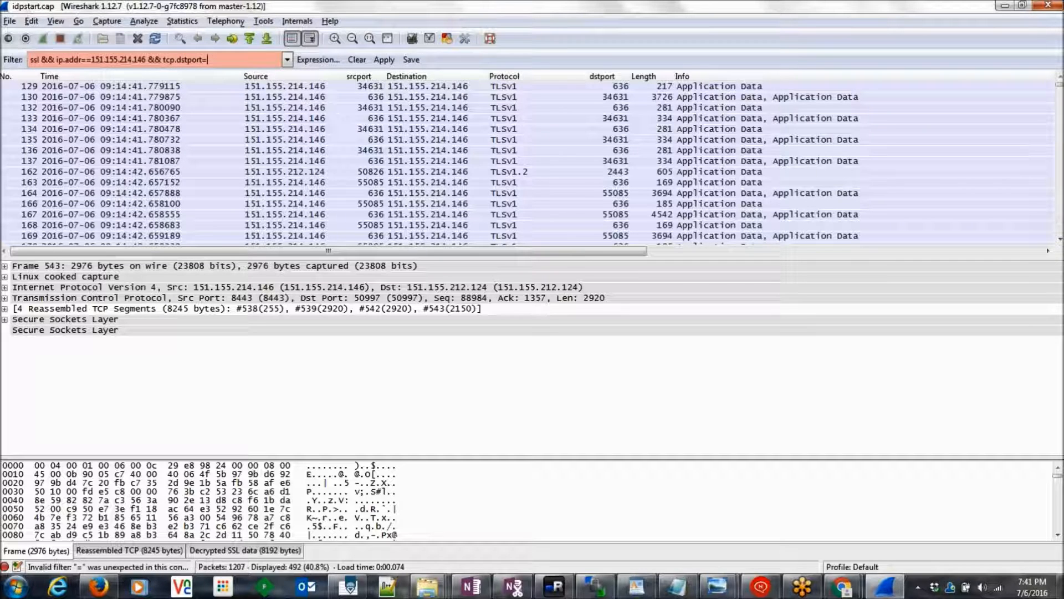
type("=")
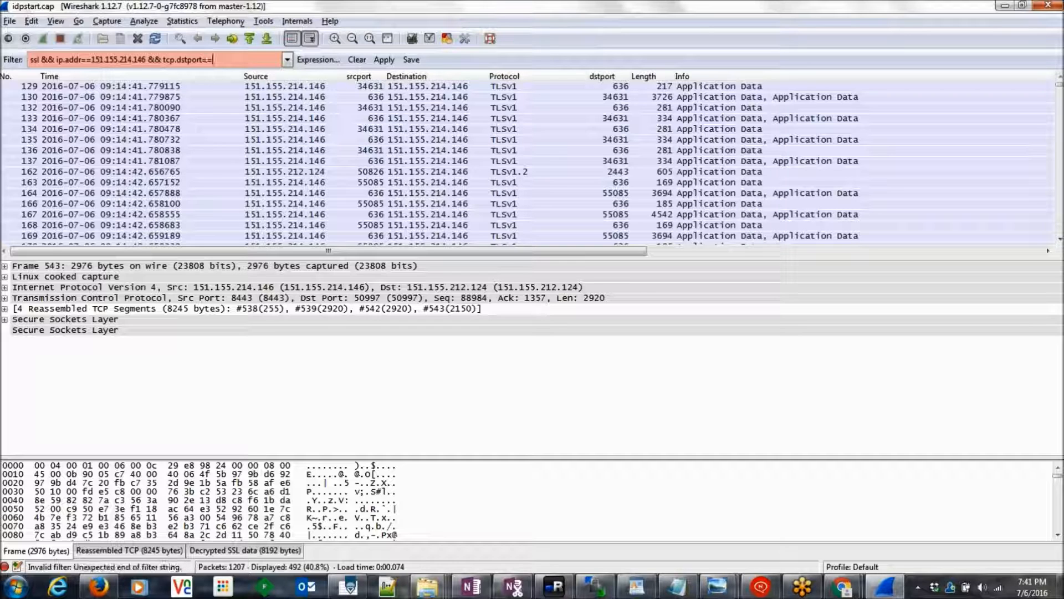
type("8443")
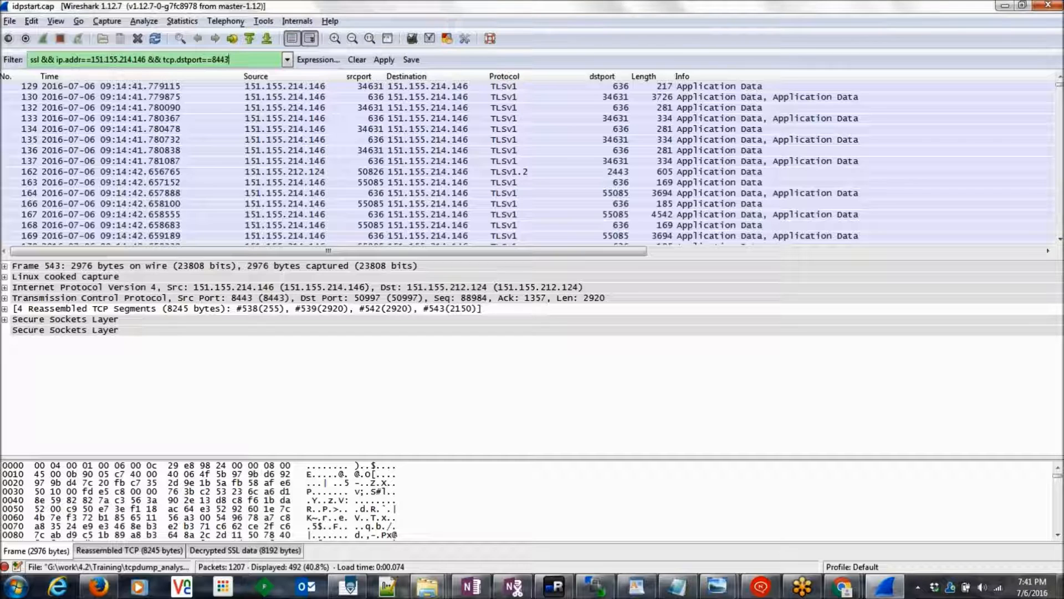
key("Return")
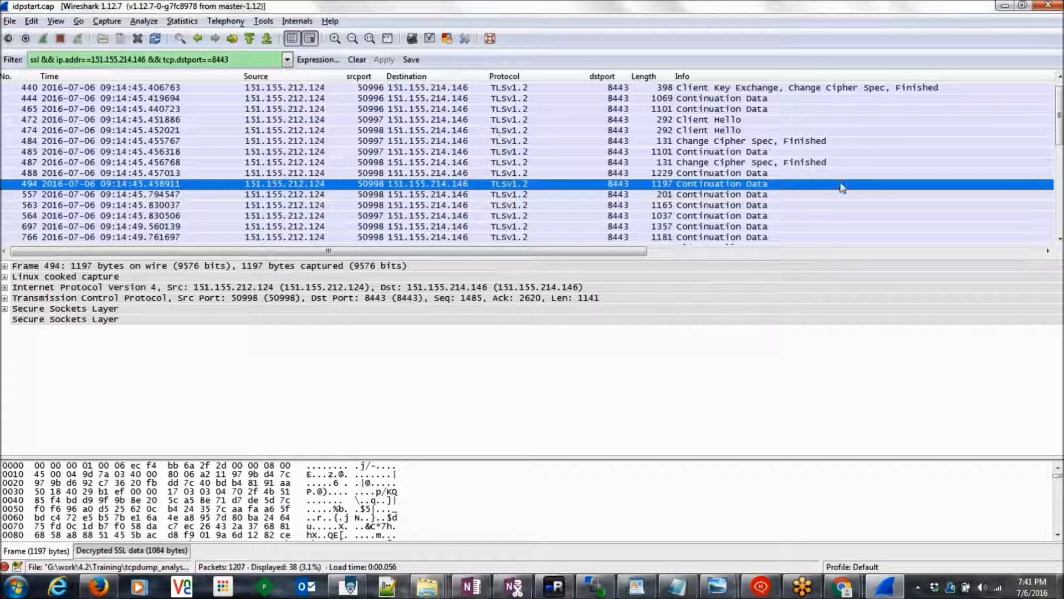
left_click(647, 591)
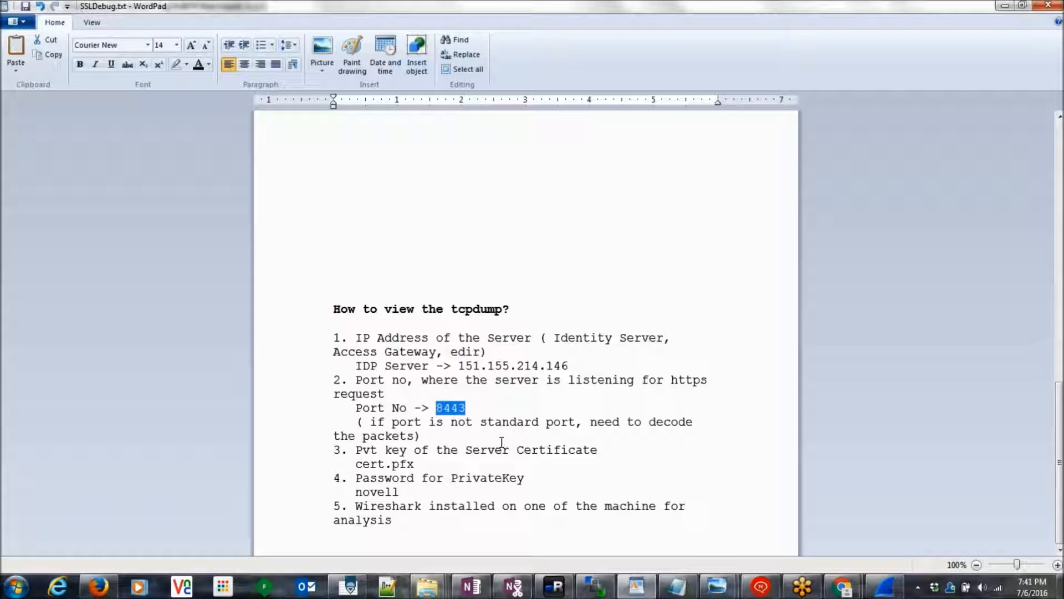
Step: Highlight Port No 8443 and the non-standard port note in SSLDebug.txt, then return to Wireshark
double_click(404, 410)
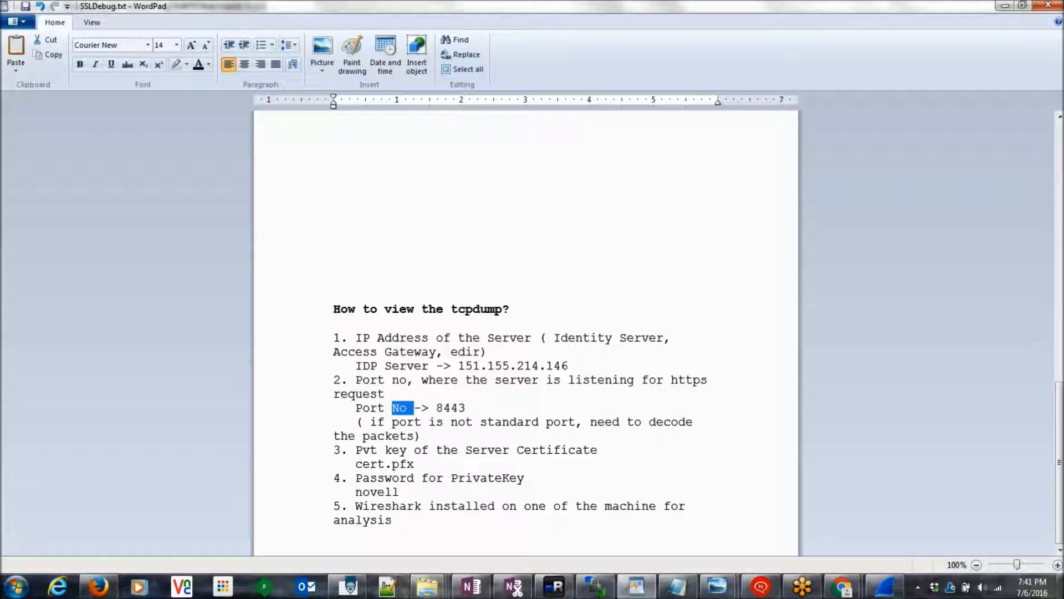
triple_click(432, 422)
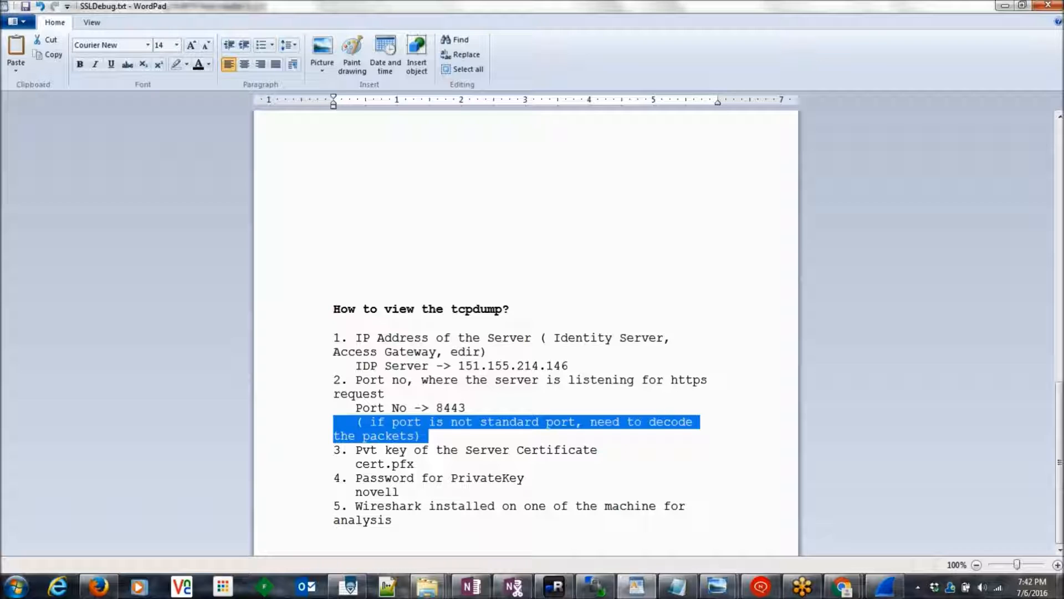
double_click(456, 410)
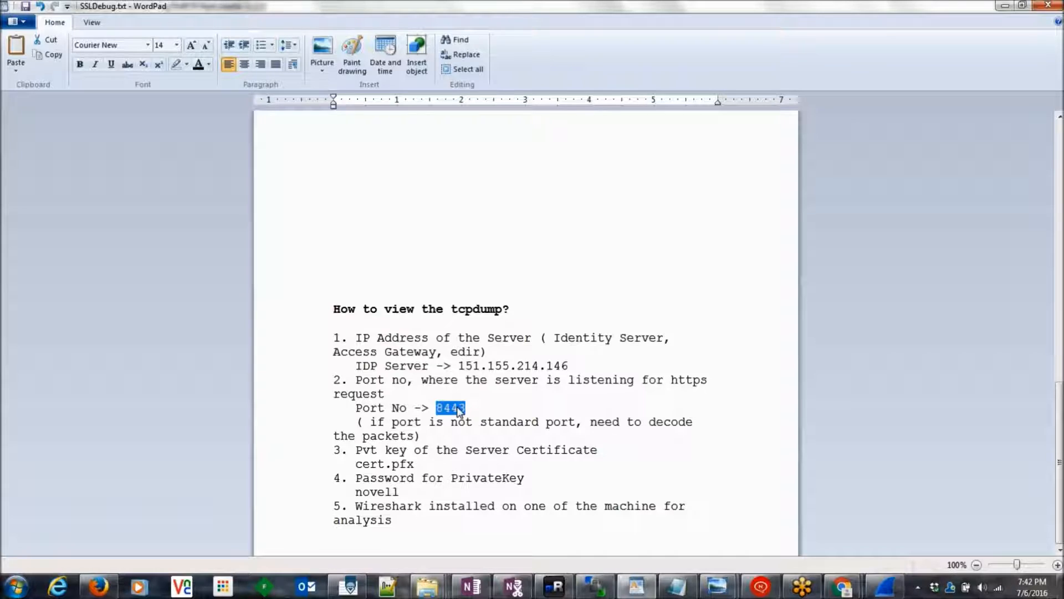
key("alt+Tab")
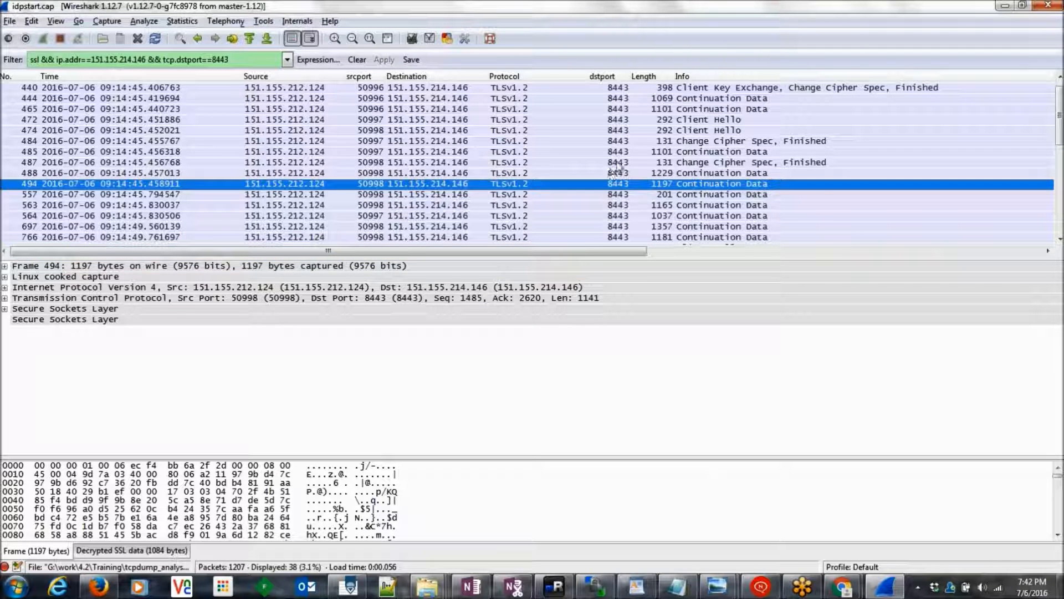
Step: Open Decode As for Client Hello packet 472 and set it to decode by destination port 8443
left_click(615, 120)
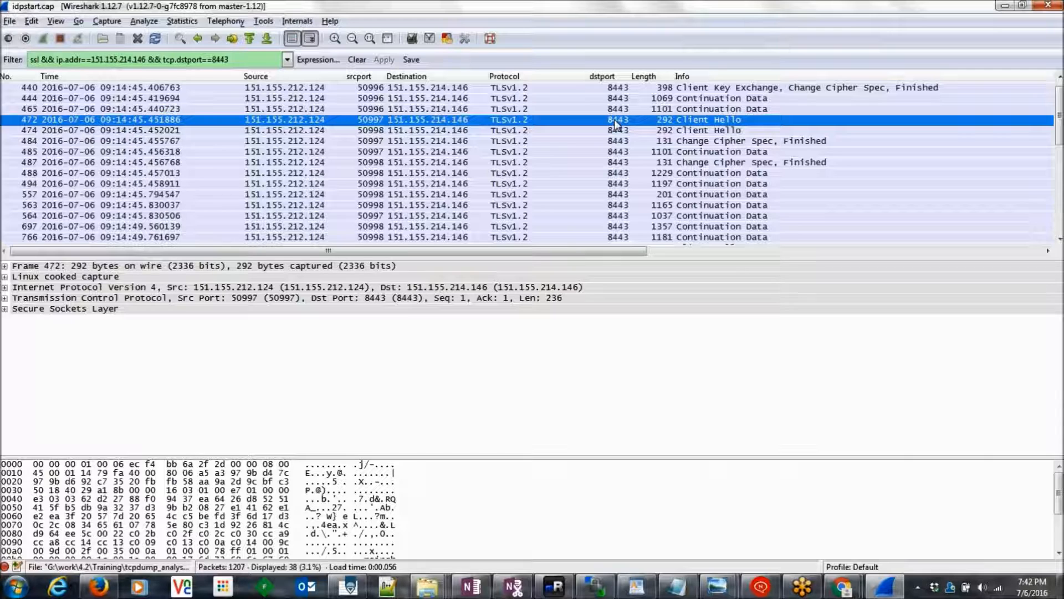
right_click(616, 125)
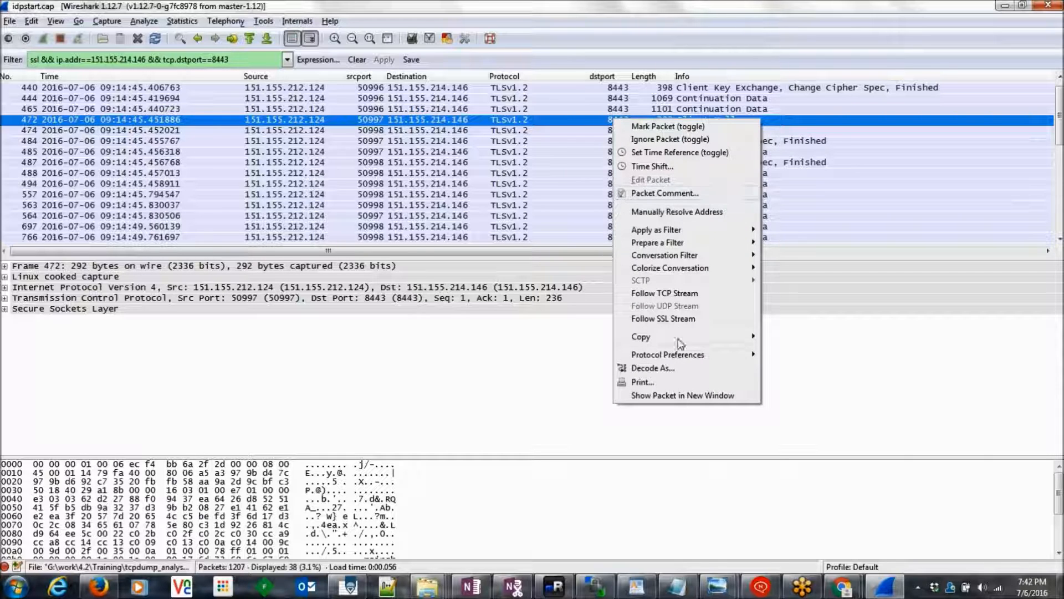
left_click(669, 372)
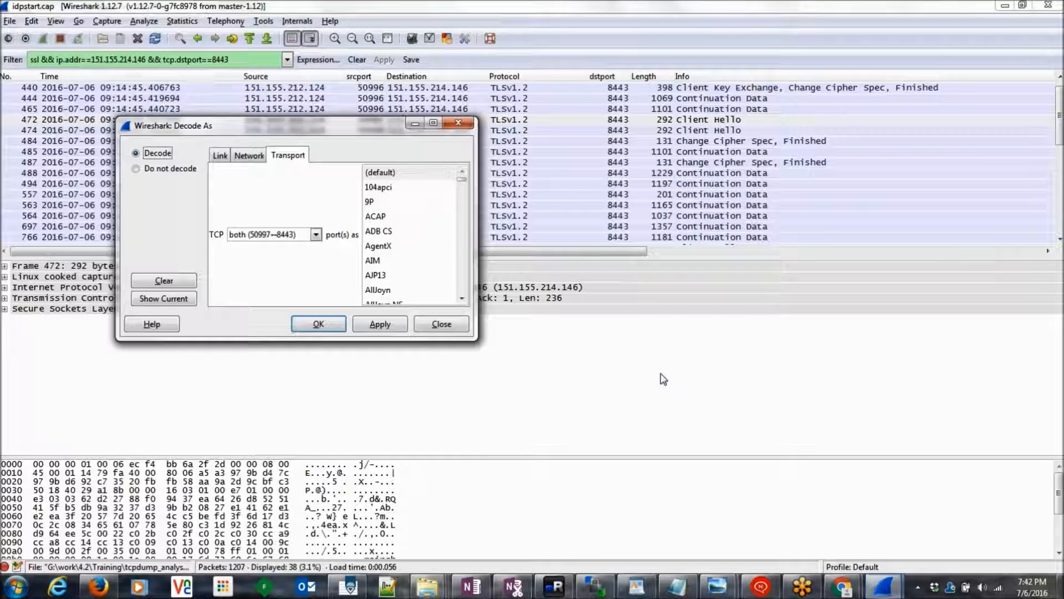
left_click(316, 235)
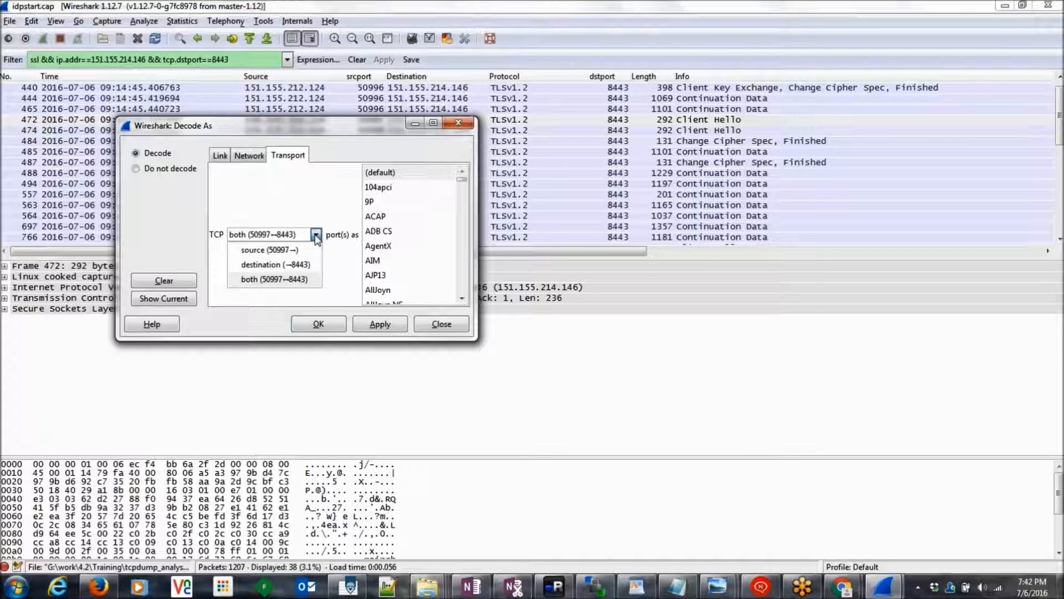
left_click(302, 265)
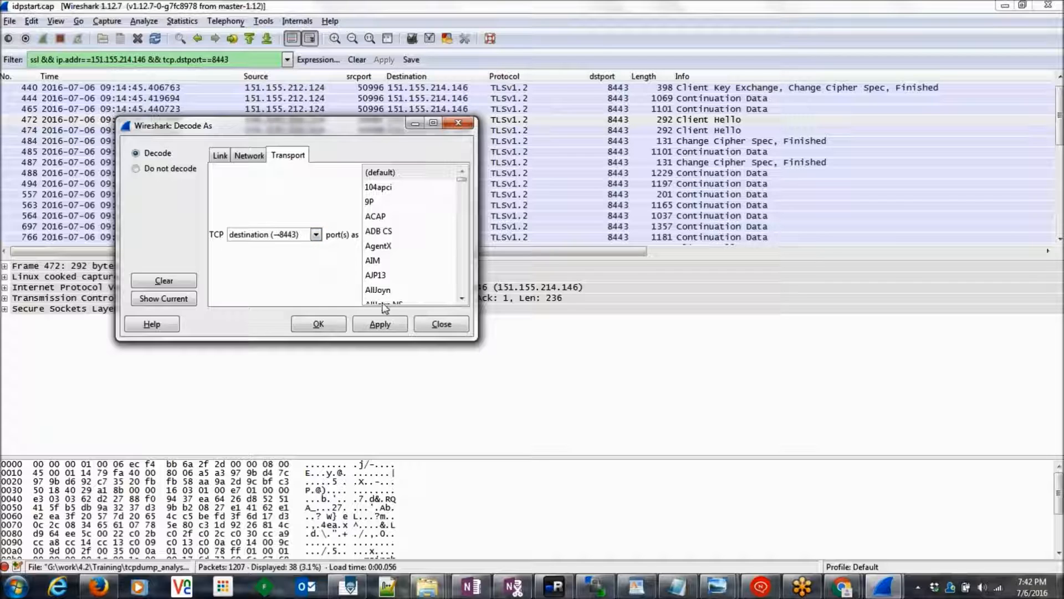
Step: Choose SSL as the decoding protocol, apply it and close the Decode As dialog
left_click(462, 300)
left_click(463, 300)
left_click(463, 299)
left_click(463, 300)
left_click(462, 299)
left_click(462, 300)
left_click(462, 300)
left_click(399, 281)
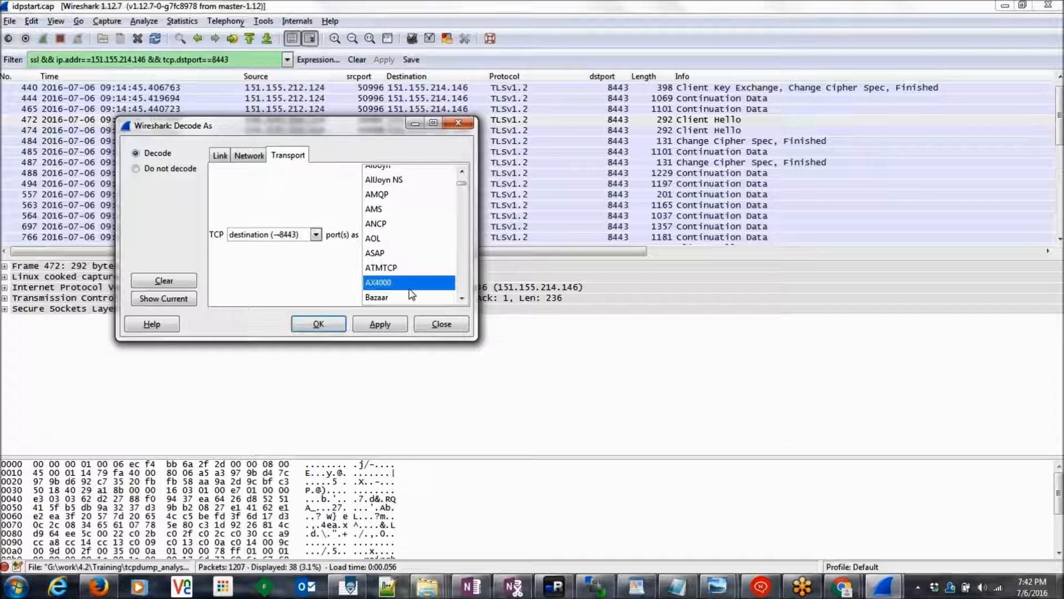
type("ss")
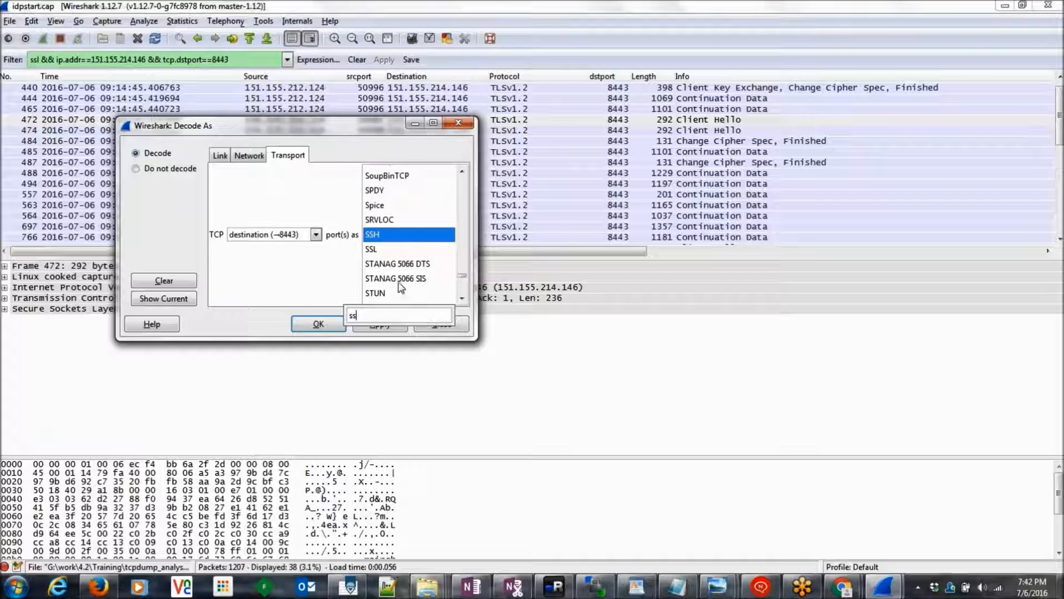
left_click(377, 249)
left_click(395, 325)
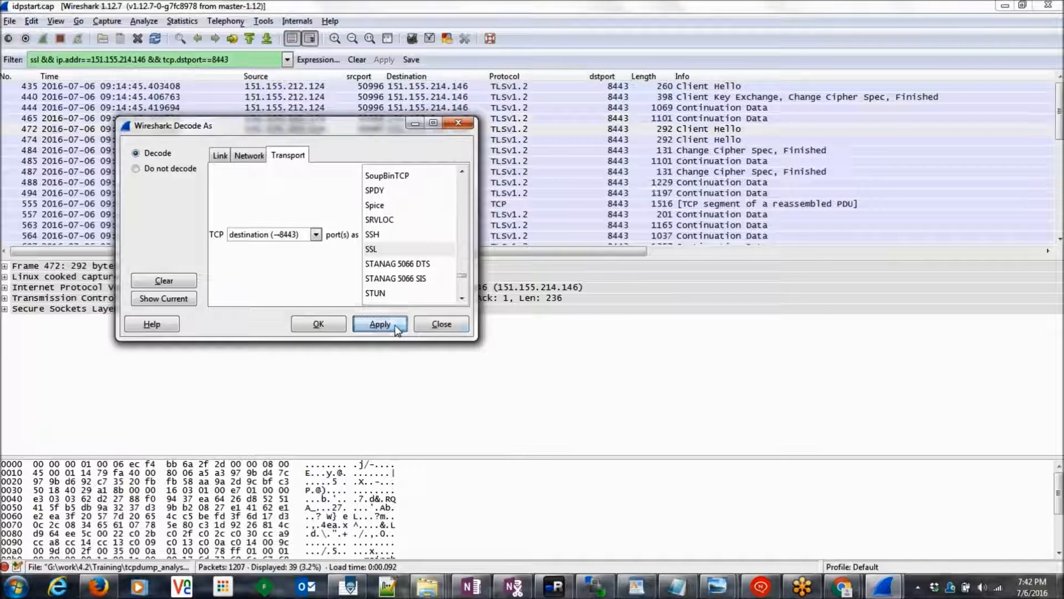
left_click(334, 327)
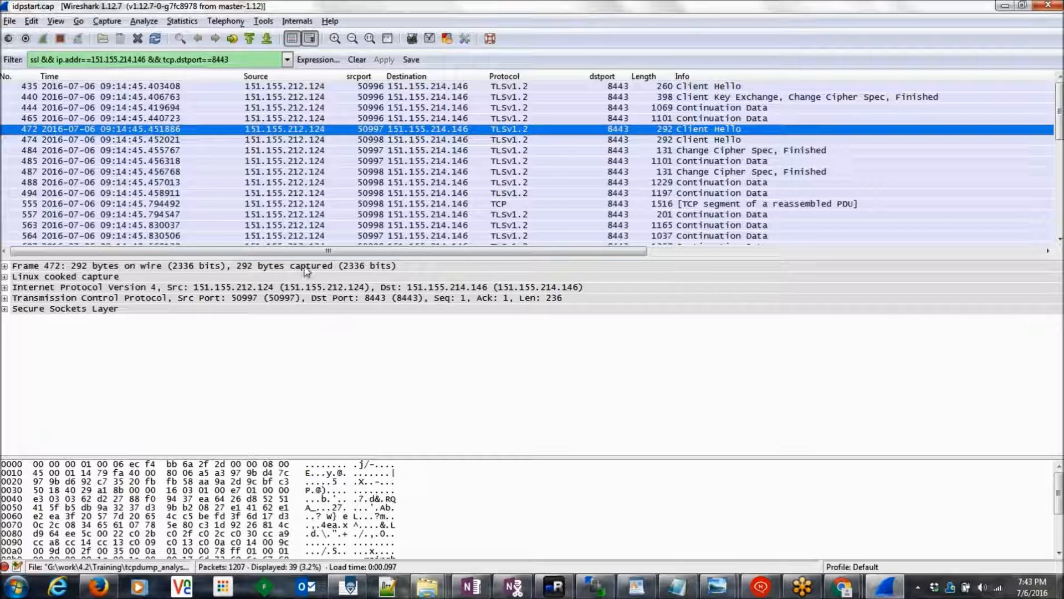
Step: Reselect Client Hello packet 472 and show the Windows Photo Viewer window thumbnails
left_click(244, 56)
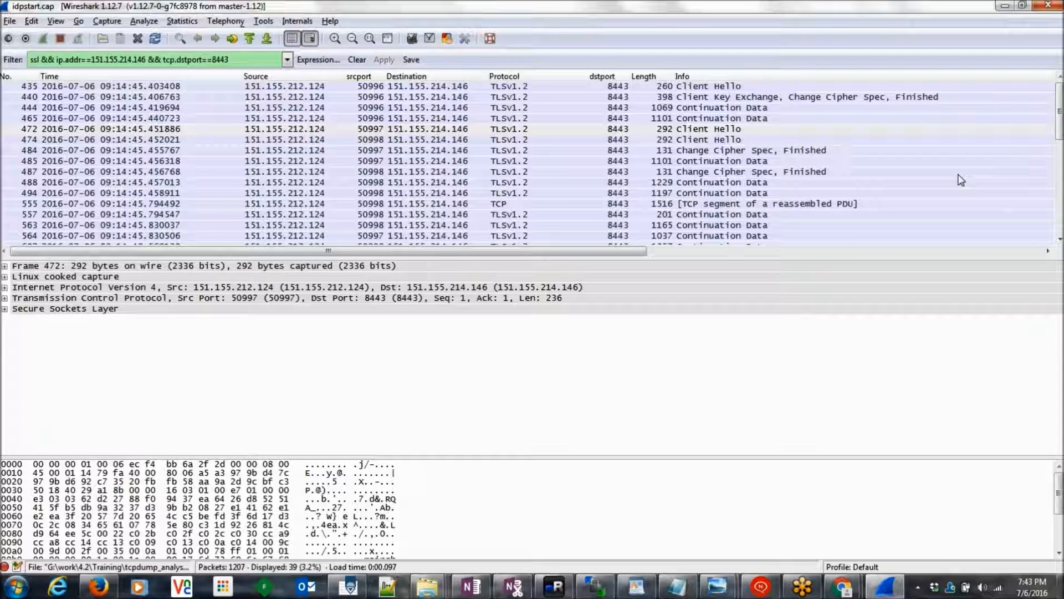
mouse_move(1059, 119)
left_mouse_down()
mouse_move(1041, 240)
mouse_move(1053, 111)
left_mouse_up()
left_click(614, 128)
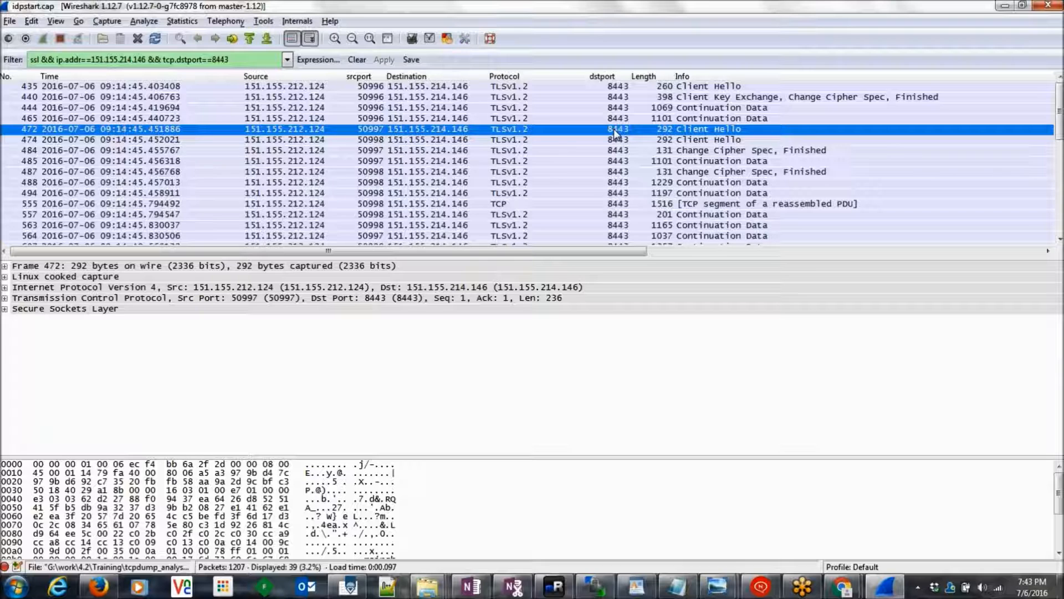
left_click(712, 590)
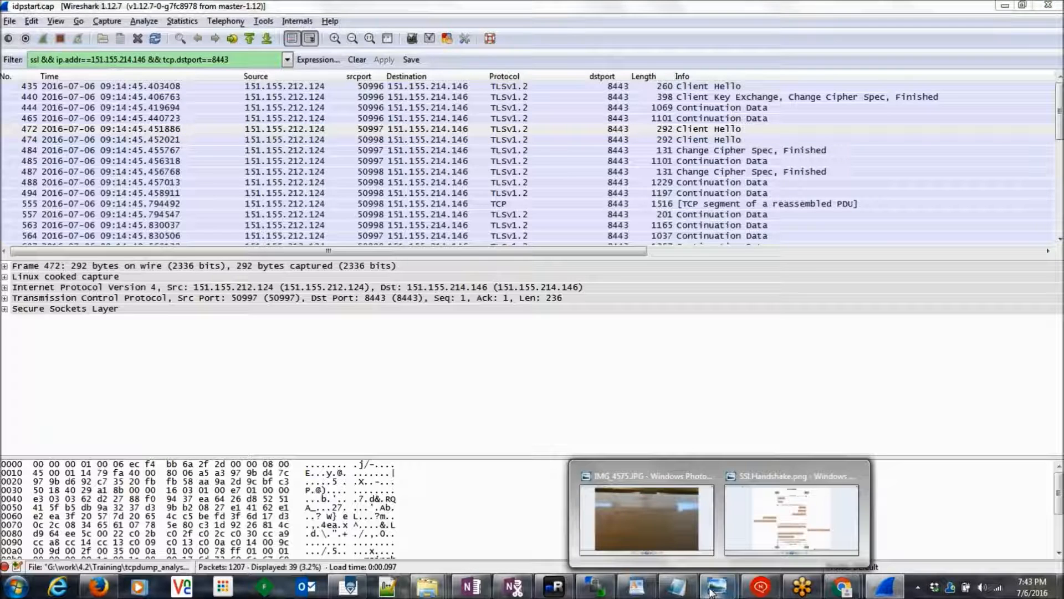
Step: View the SSLHandshake.png diagram from Client Hello to Encrypted Traffic, then return to Wireshark
left_click(745, 534)
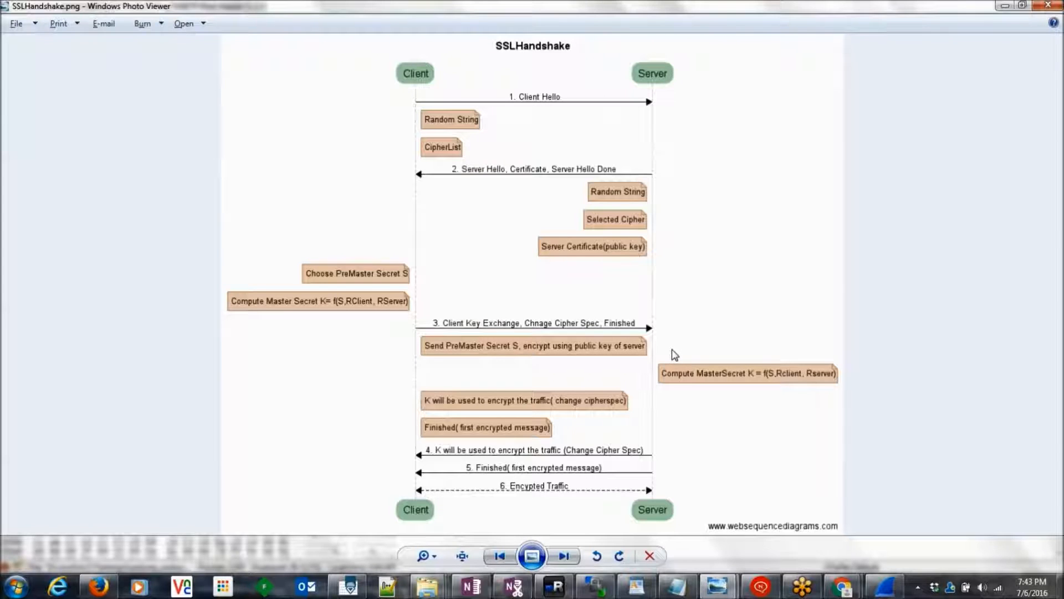
key("alt+Tab")
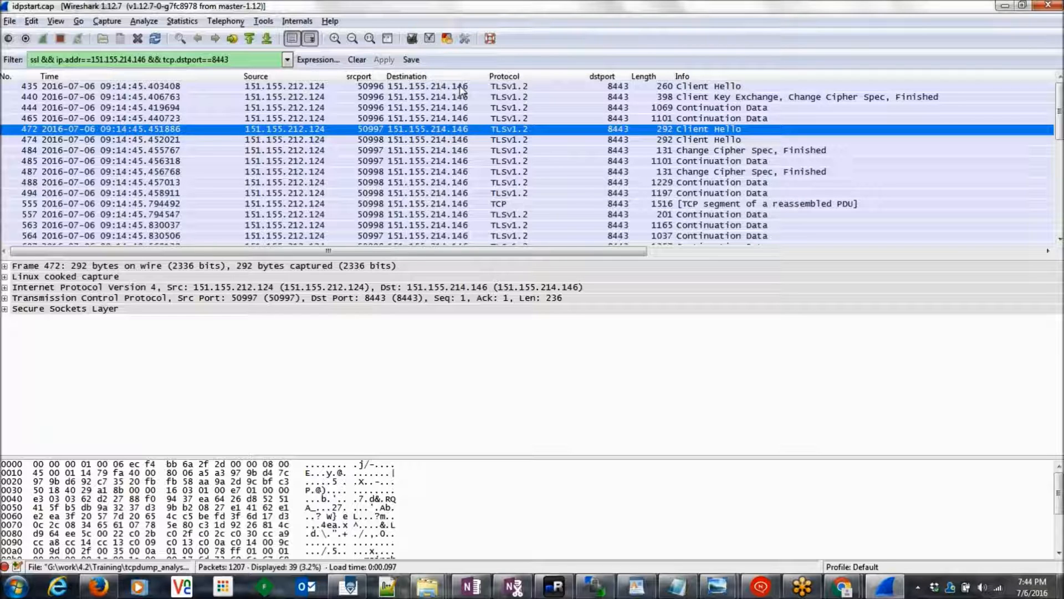
Step: Sort the packet list by Info to group the Client Hellos, then reselect packet 435
left_click(461, 87)
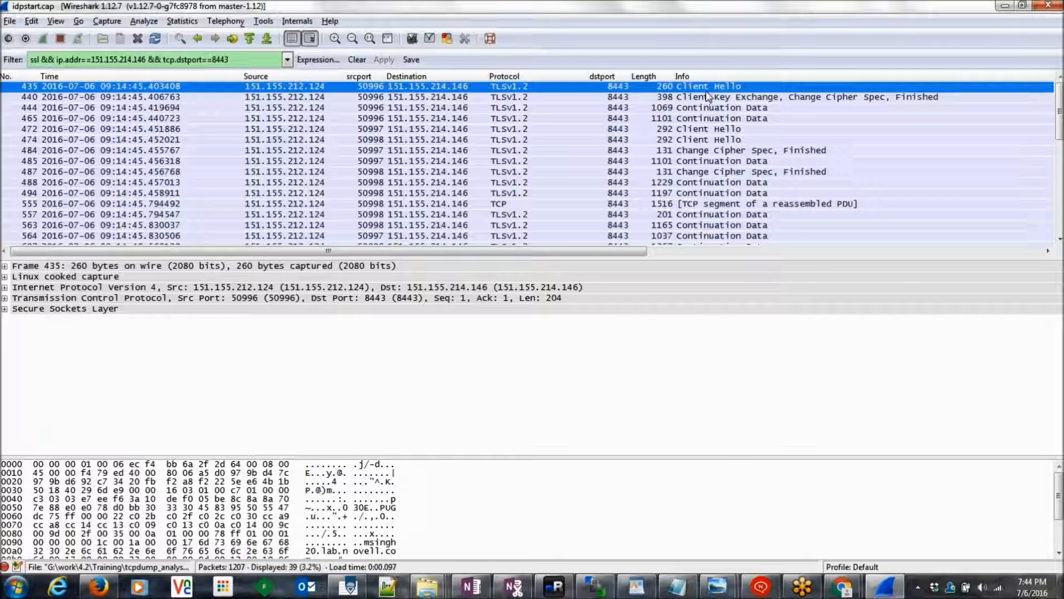
left_click(694, 76)
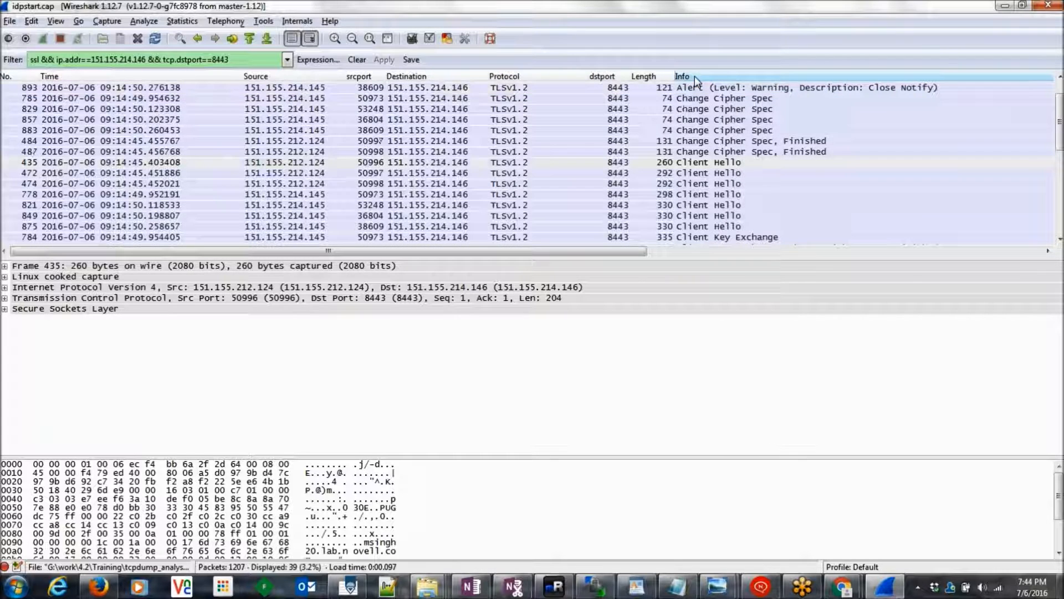
left_click(738, 164)
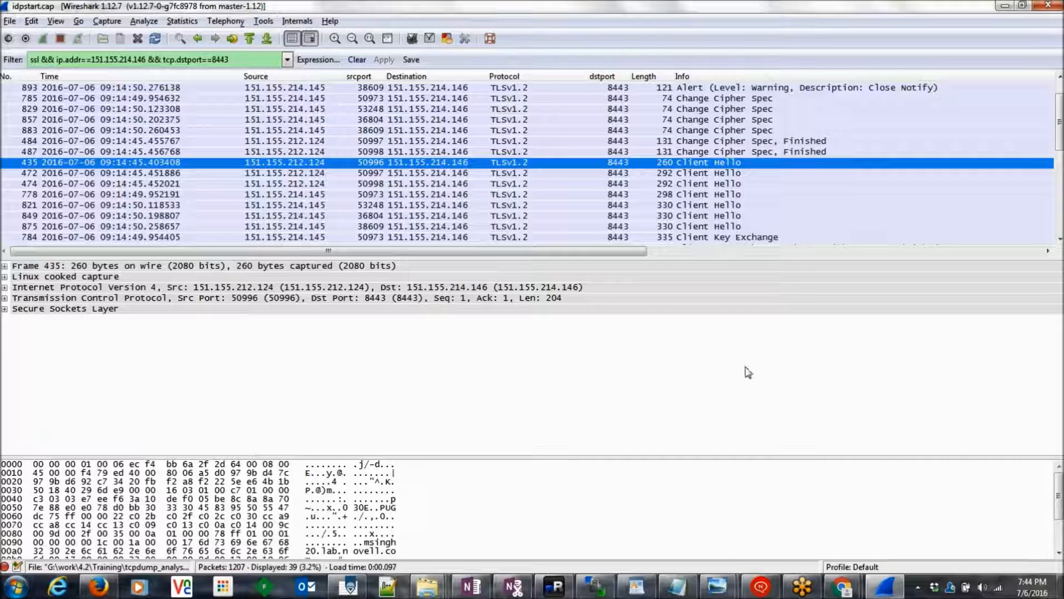
mouse_move(810, 591)
Step: Follow packet 435's SSL stream and read its decrypted HTTP, noting the ux_access.css request
right_click(696, 166)
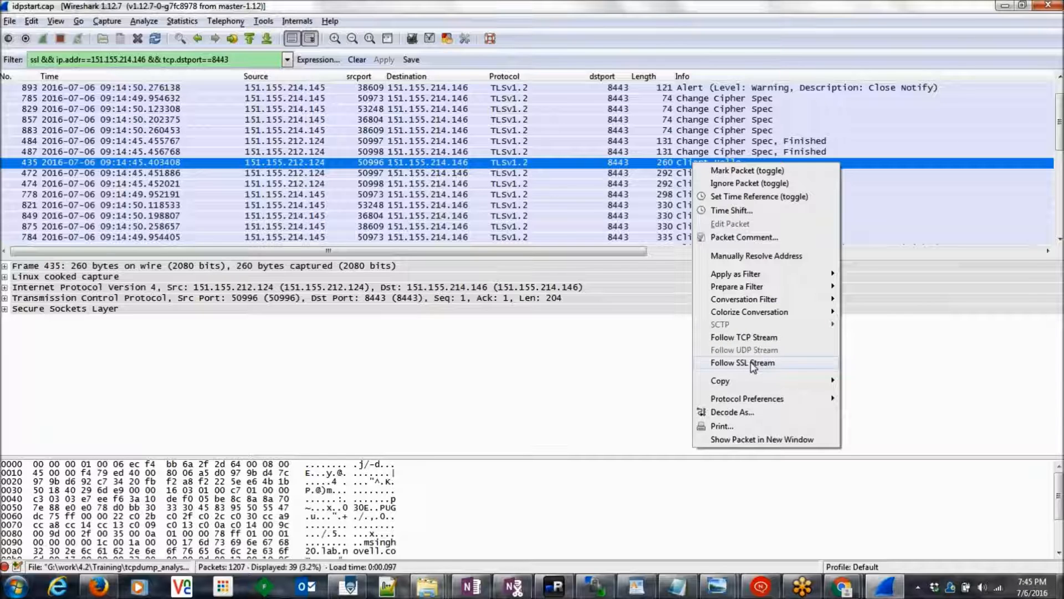
left_click(751, 364)
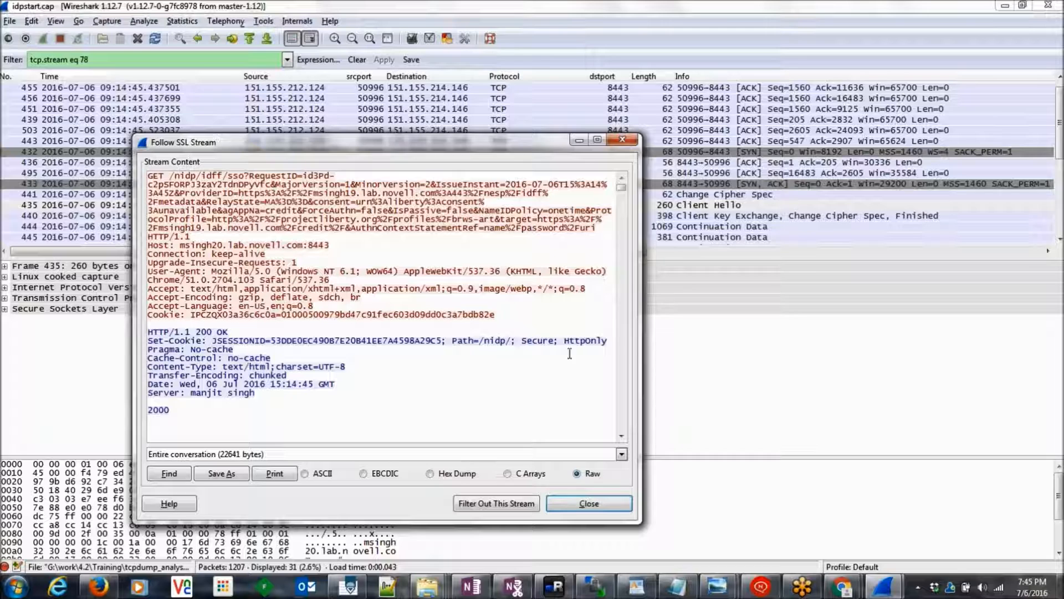
left_click(622, 436)
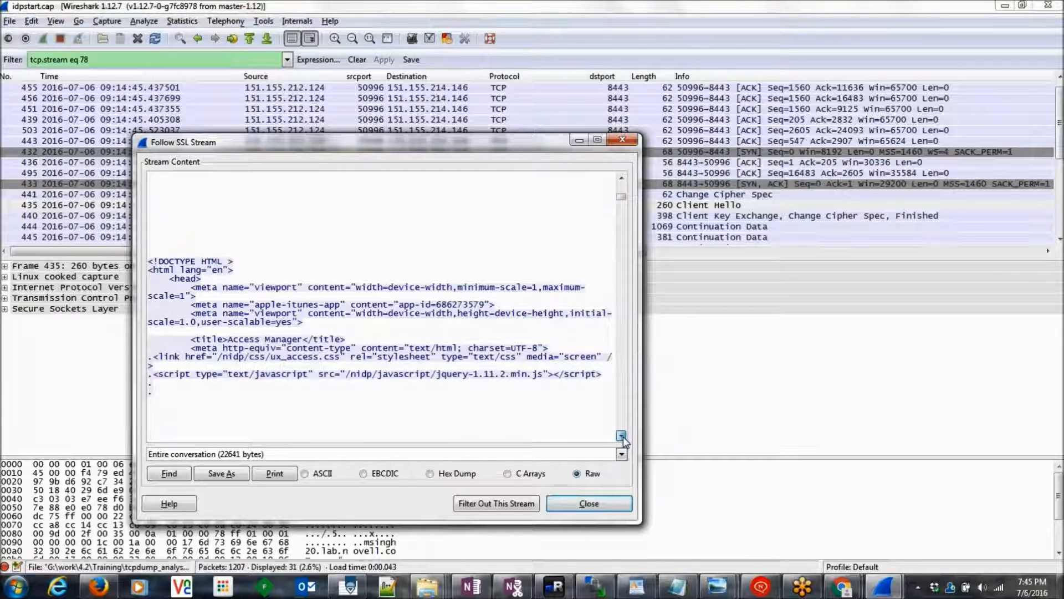
left_click_drag(621, 211, 636, 320)
double_click(235, 247)
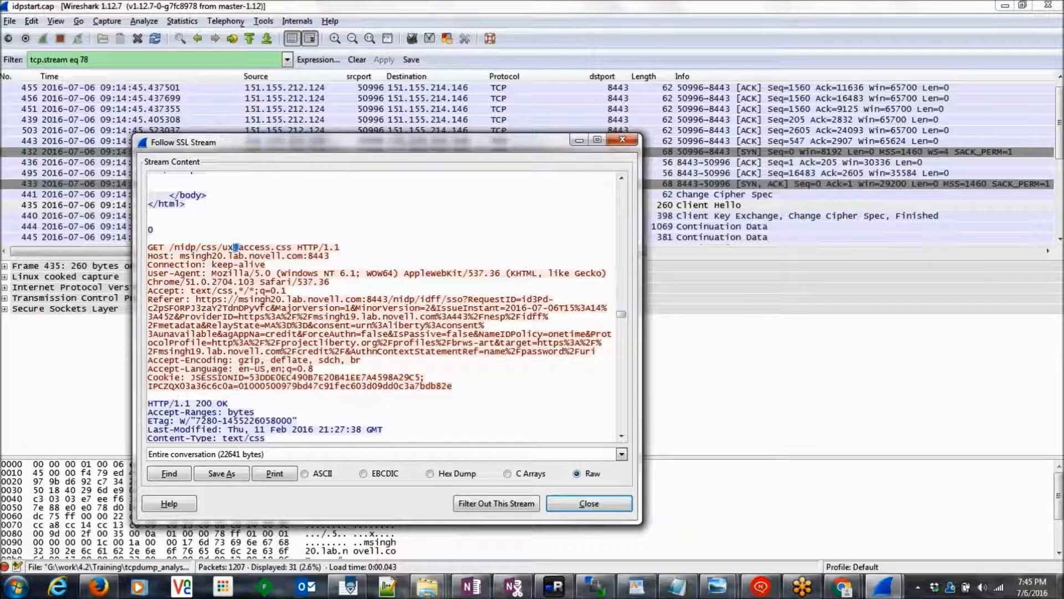
left_click_drag(622, 318, 628, 438)
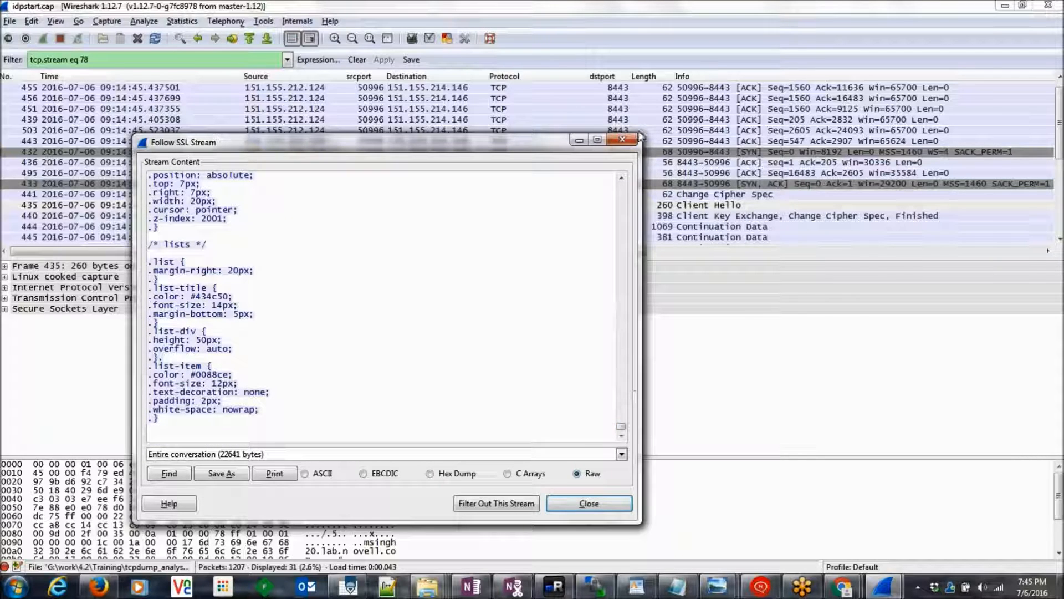
left_click(622, 139)
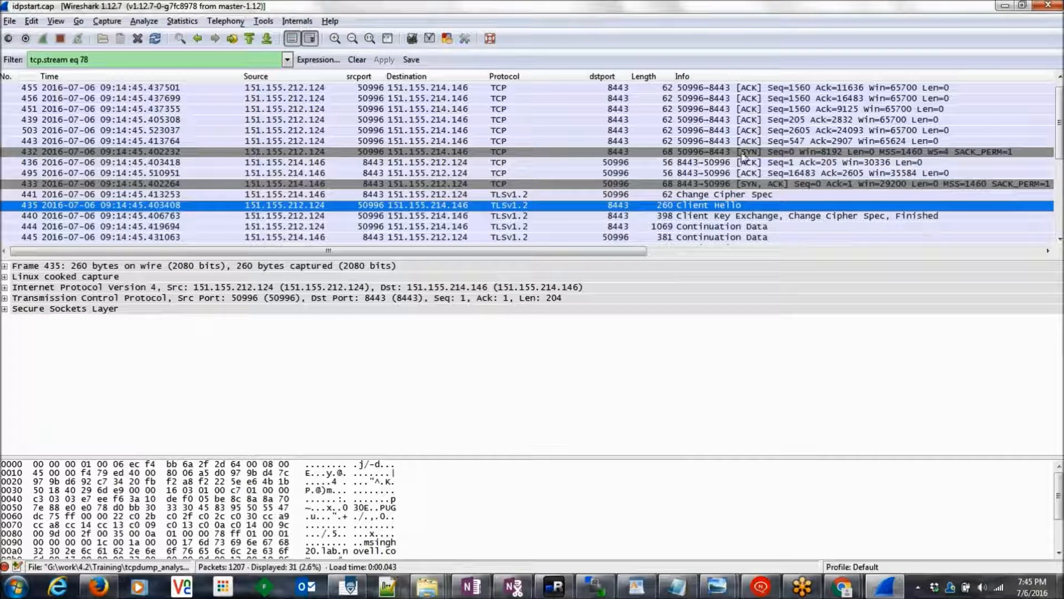
Step: Delete the tcp.stream eq 78 filter so all packets are shown
double_click(84, 59)
key("ctrl+a")
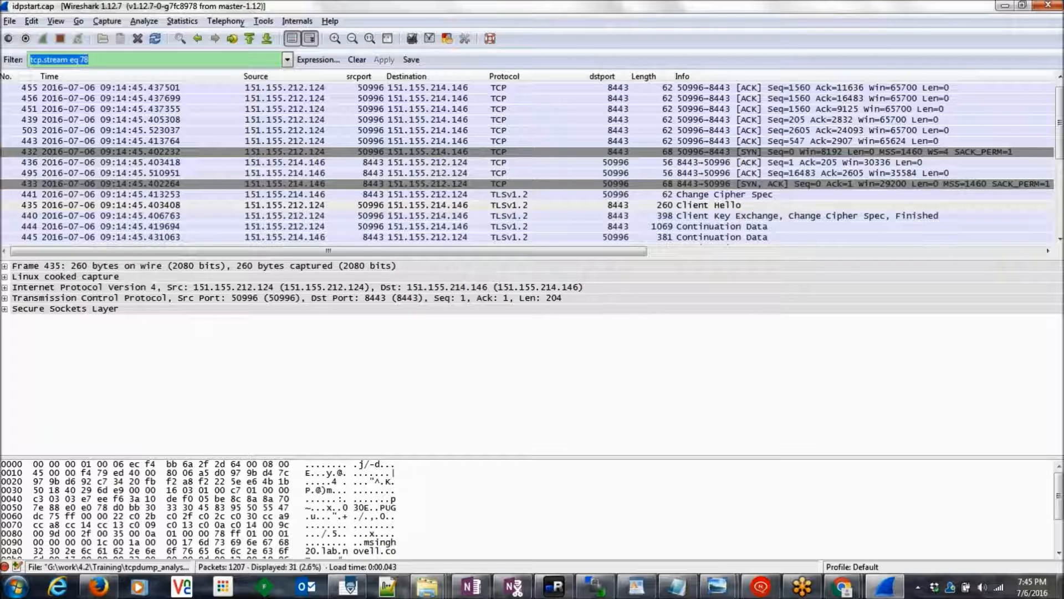
key("BackSpace")
key("Return")
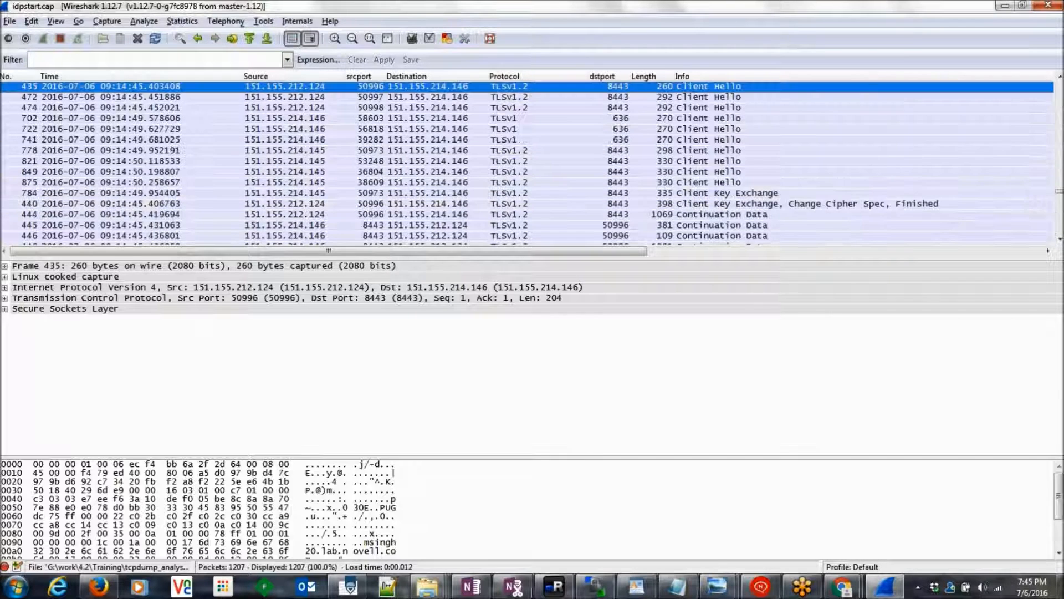
Step: Follow the decrypted SSL stream of Client Hello packet 472 and scroll through its conversation
left_click(724, 99)
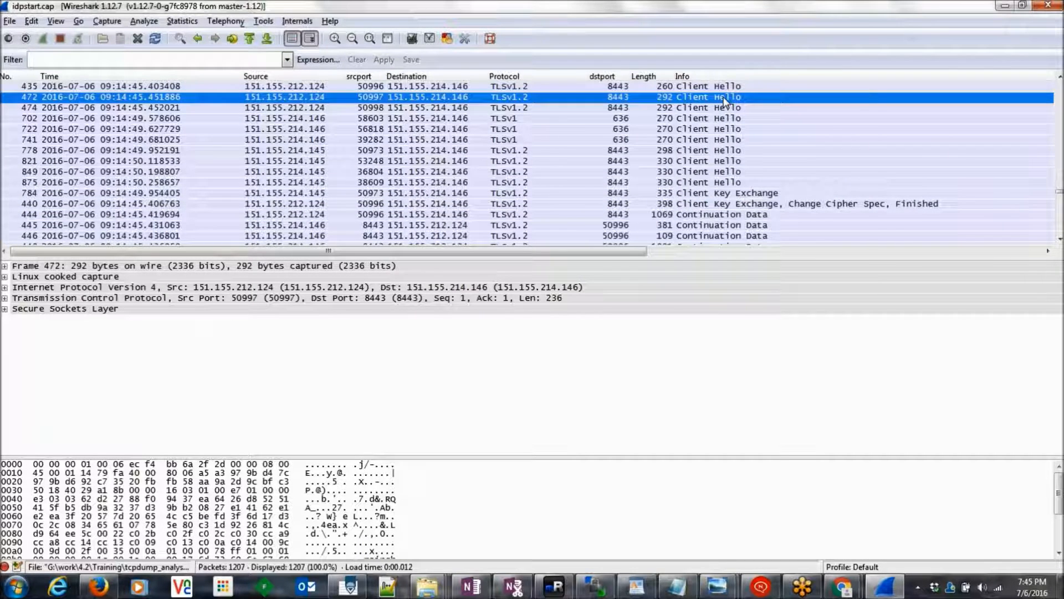
right_click(724, 102)
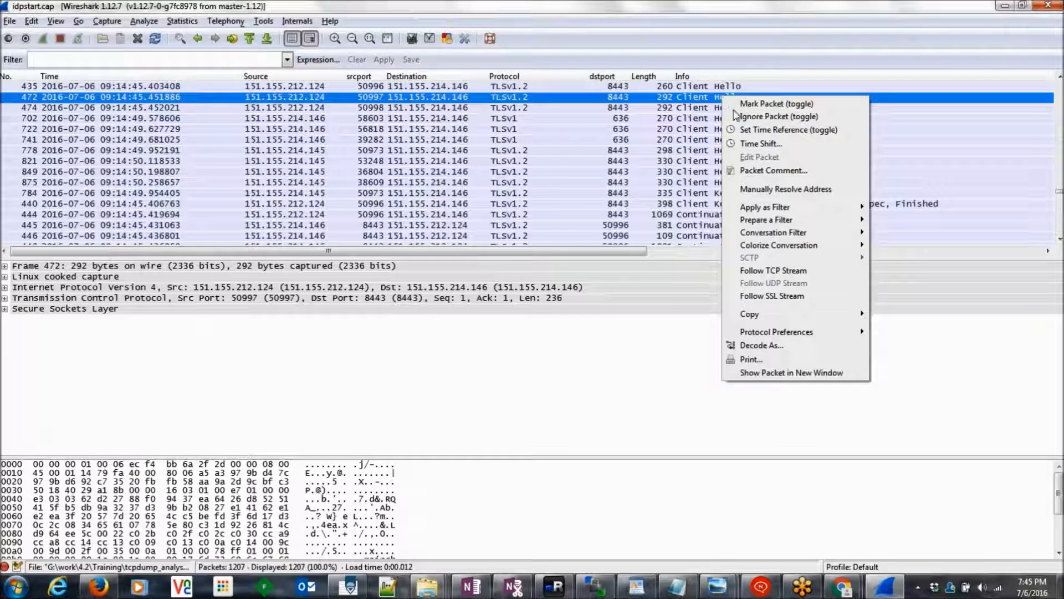
left_click(772, 296)
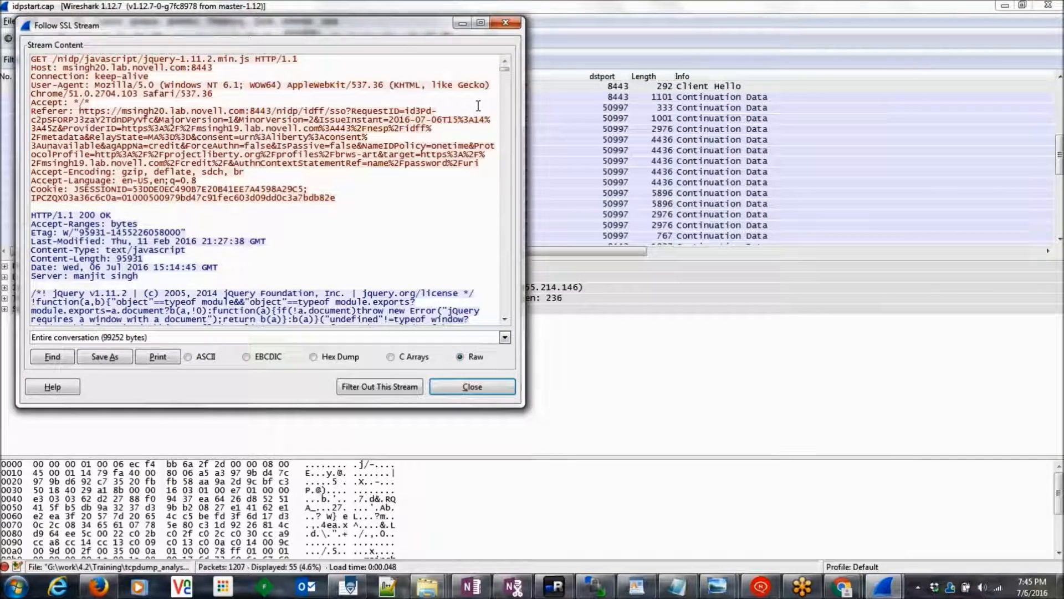
left_click_drag(505, 69, 504, 301)
left_click_drag(501, 301, 503, 311)
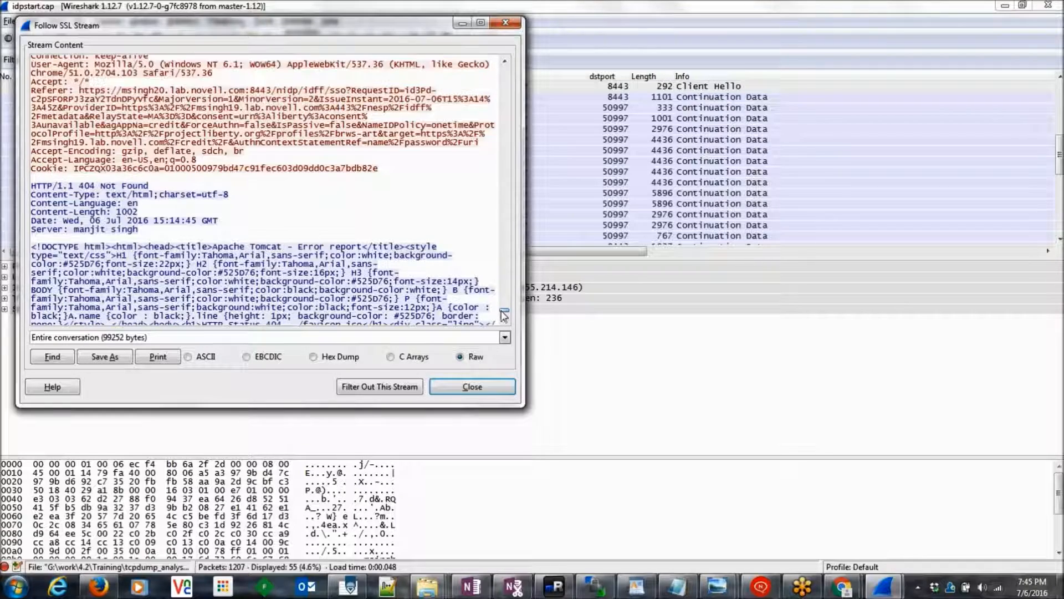
left_click(504, 61)
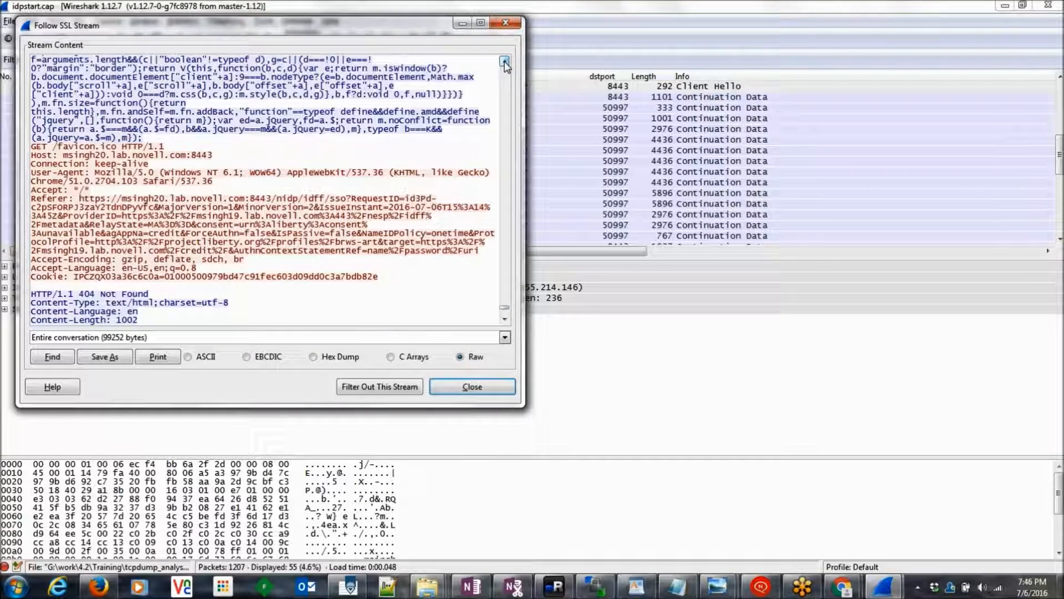
left_click(505, 23)
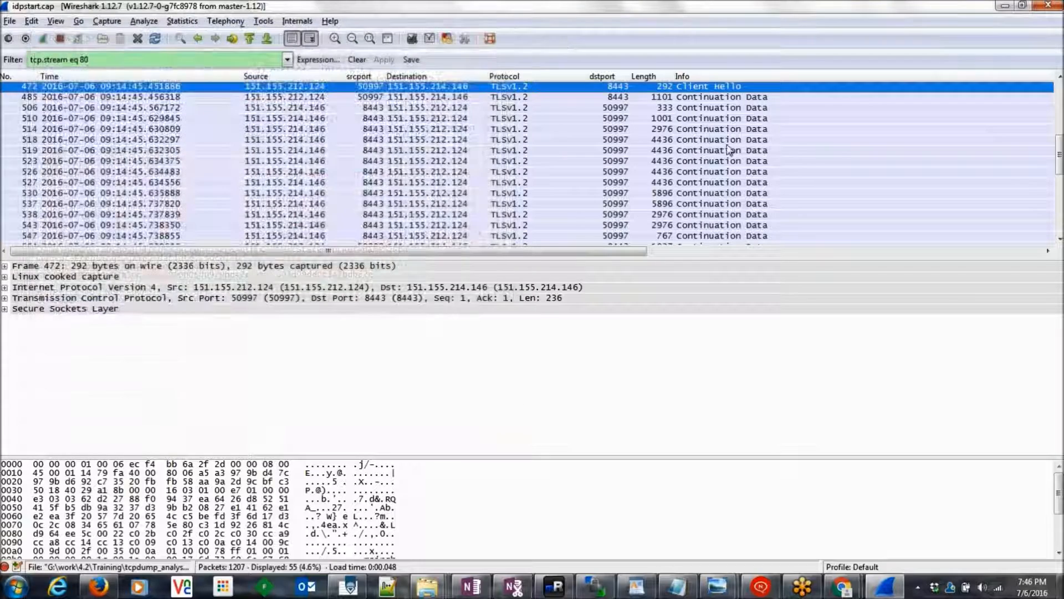
Step: Clear the resulting stream filter to list all 1207 packets again
left_click(88, 60)
key("BackSpace")
left_click(357, 60)
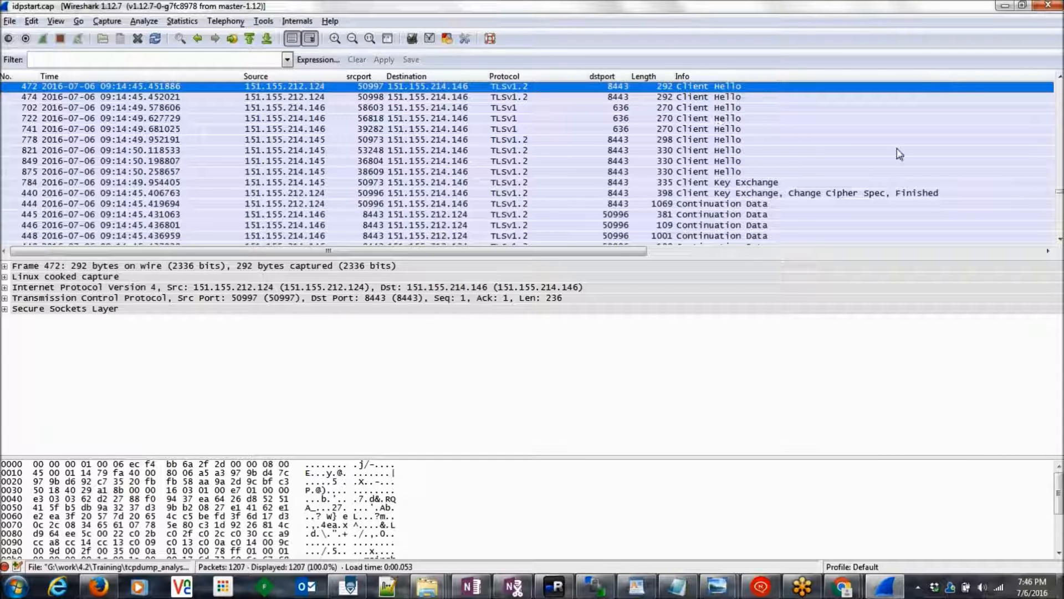
Step: Follow the decrypted SSL stream of Client Hello packet 474
scroll(725, 128, "up", 1)
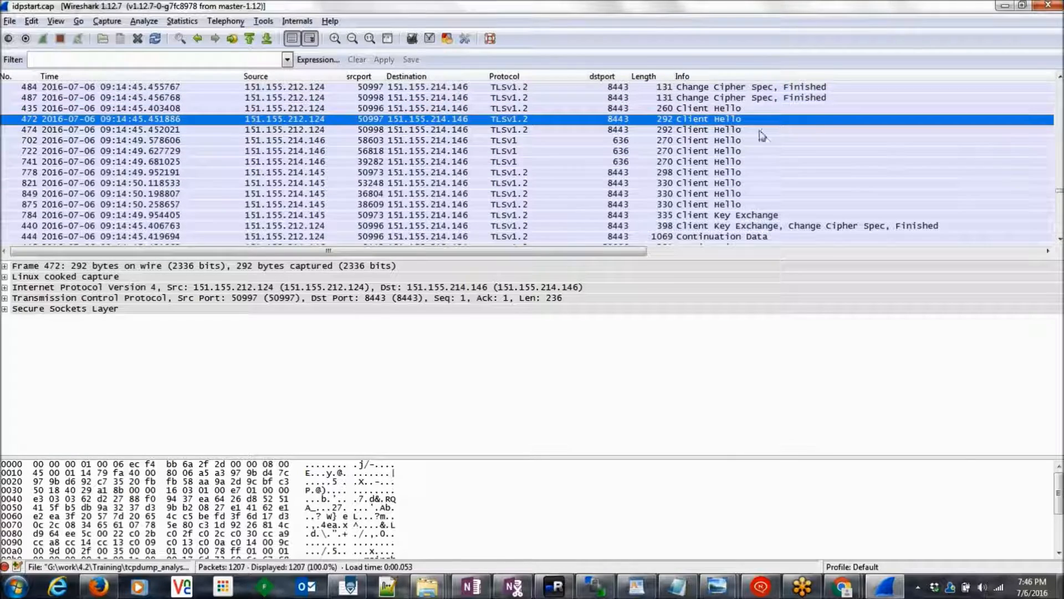
right_click(725, 128)
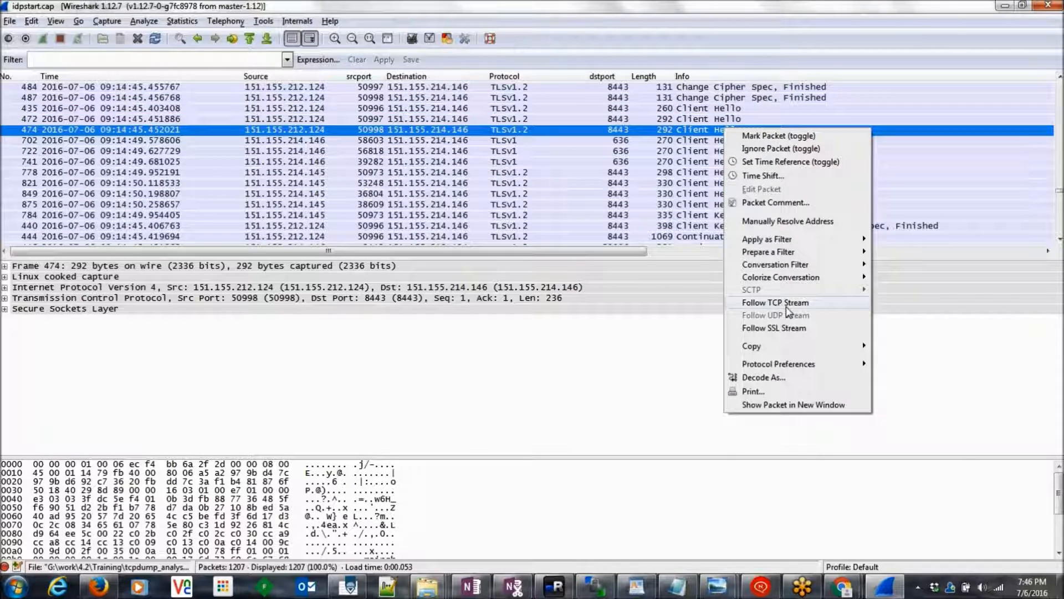
left_click(785, 332)
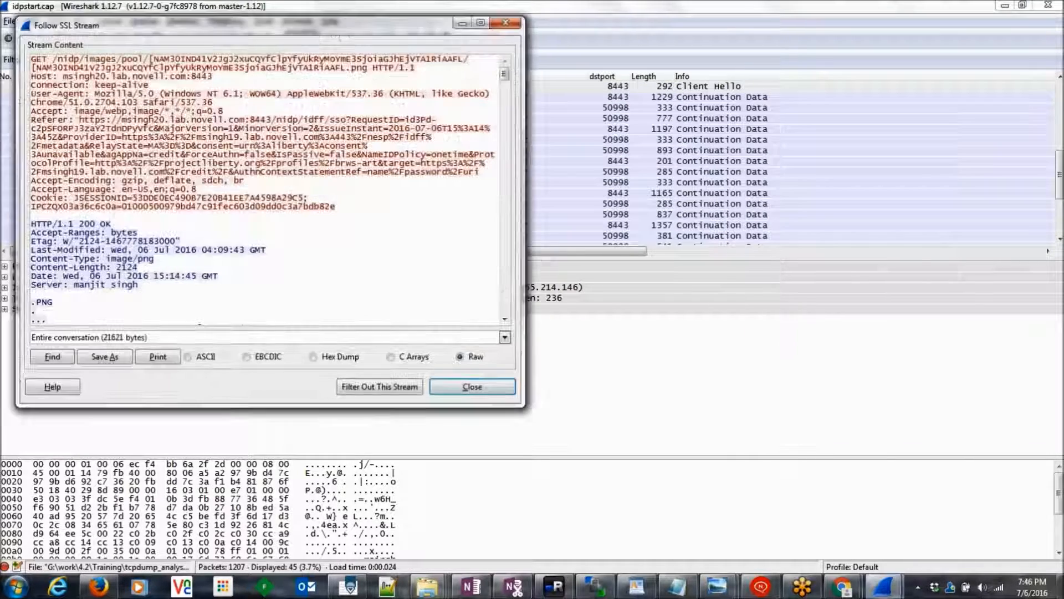
left_click_drag(507, 75, 528, 281)
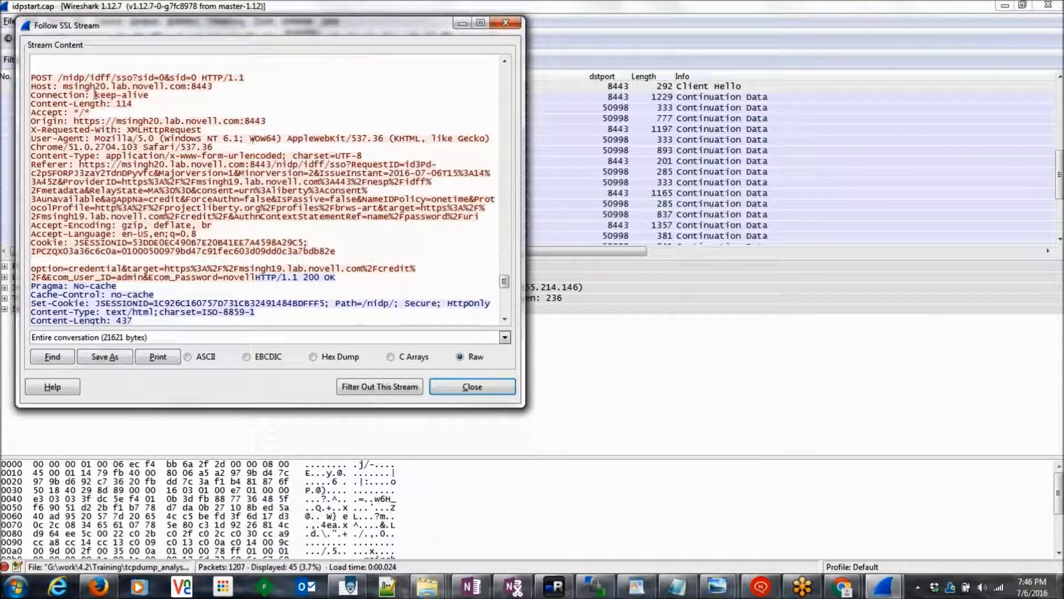
Step: Highlight the POST request's submitted user ID and password values, then close the stream view
left_click_drag(32, 78, 259, 238)
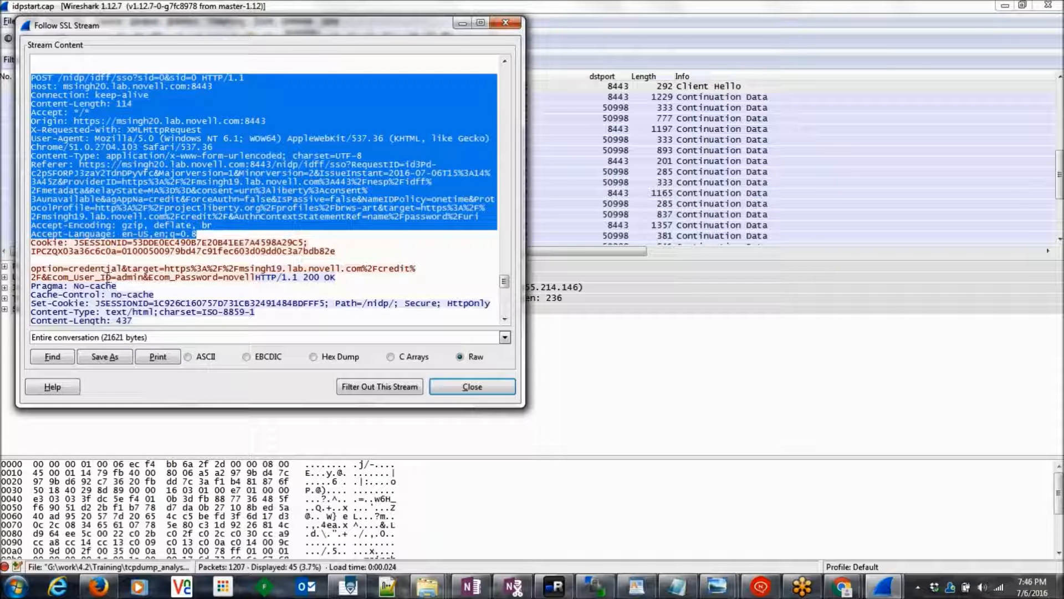
double_click(97, 278)
left_click_drag(129, 278, 143, 278)
left_click_drag(225, 277, 256, 277)
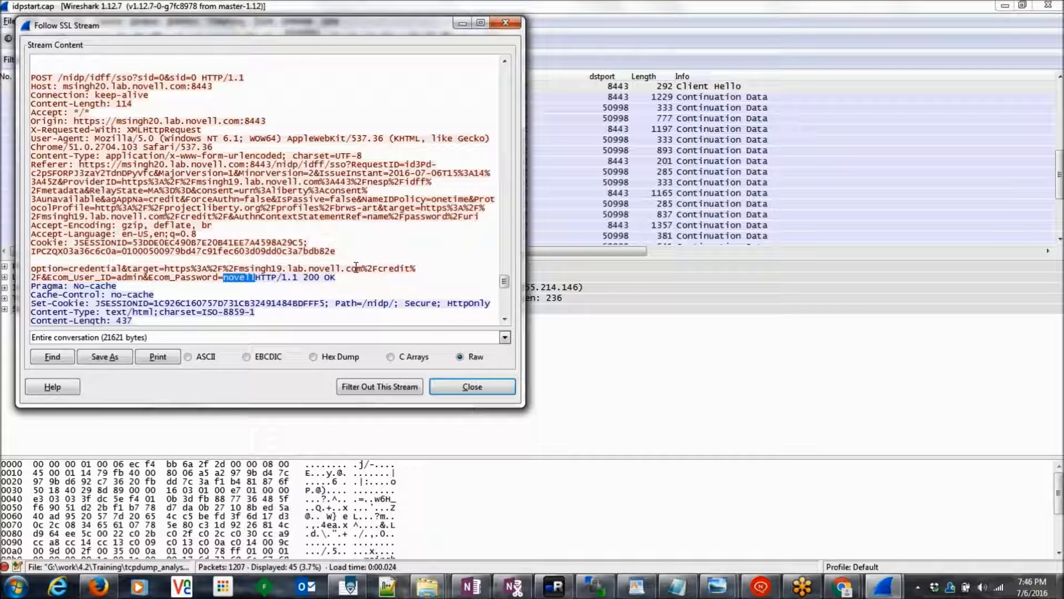
left_click(506, 23)
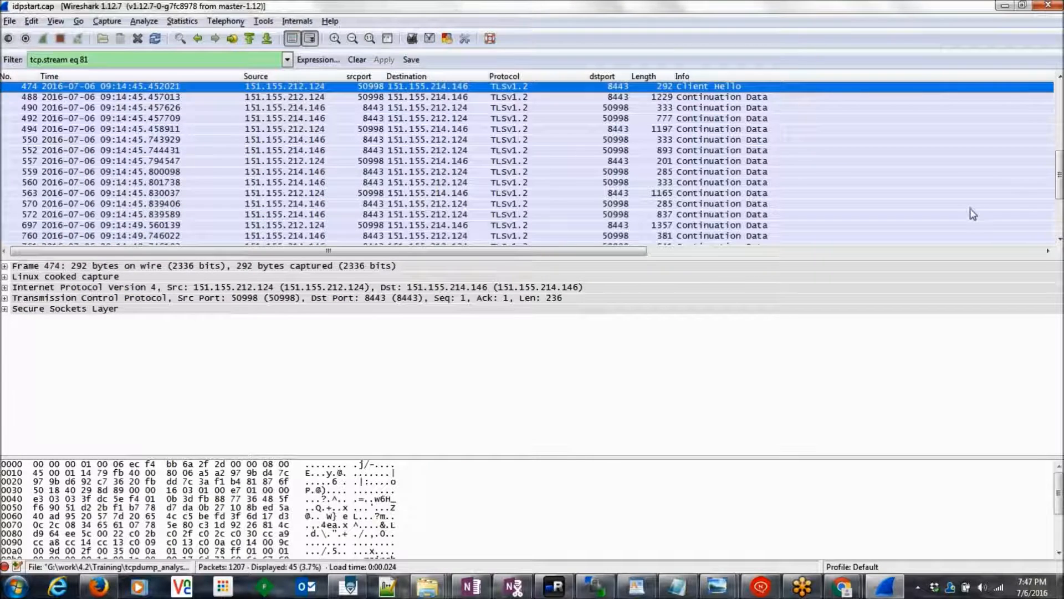
Step: Replace the tcp.stream eq 81 filter with 'ssl', listing the 479 SSL/TLS packets
left_click_drag(1060, 168, 1026, 143)
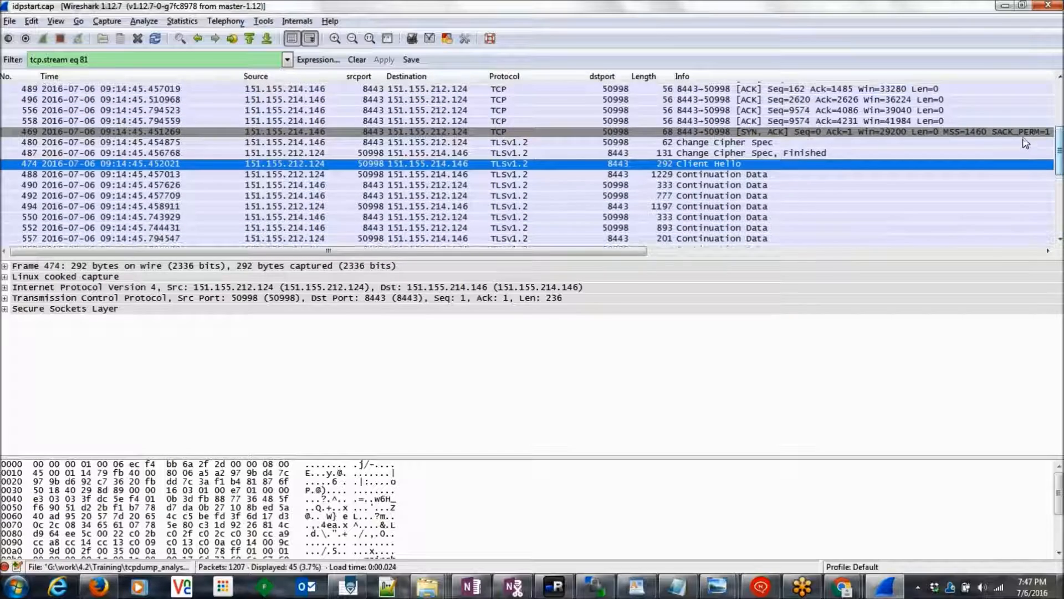
scroll(1022, 135, "up", 4)
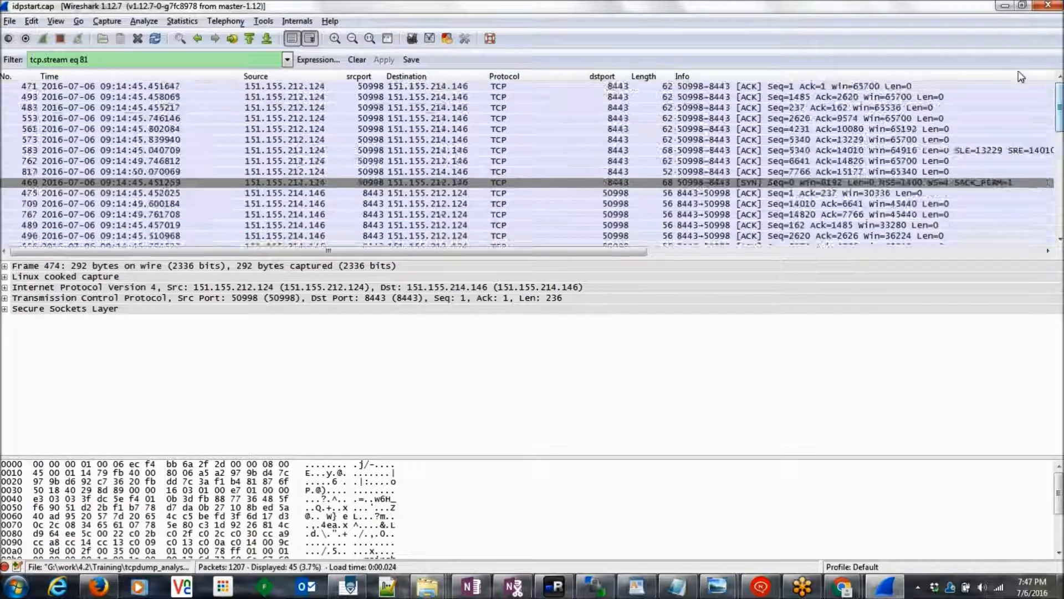
left_click(115, 59)
key("BackSpace")
key("BackSpace")
key("BackSpace")
key("BackSpace")
key("BackSpace")
key("BackSpace")
key("BackSpace")
key("BackSpace")
key("BackSpace")
key("BackSpace")
key("BackSpace")
key("BackSpace")
key("BackSpace")
key("BackSpace")
key("BackSpace")
key("BackSpace")
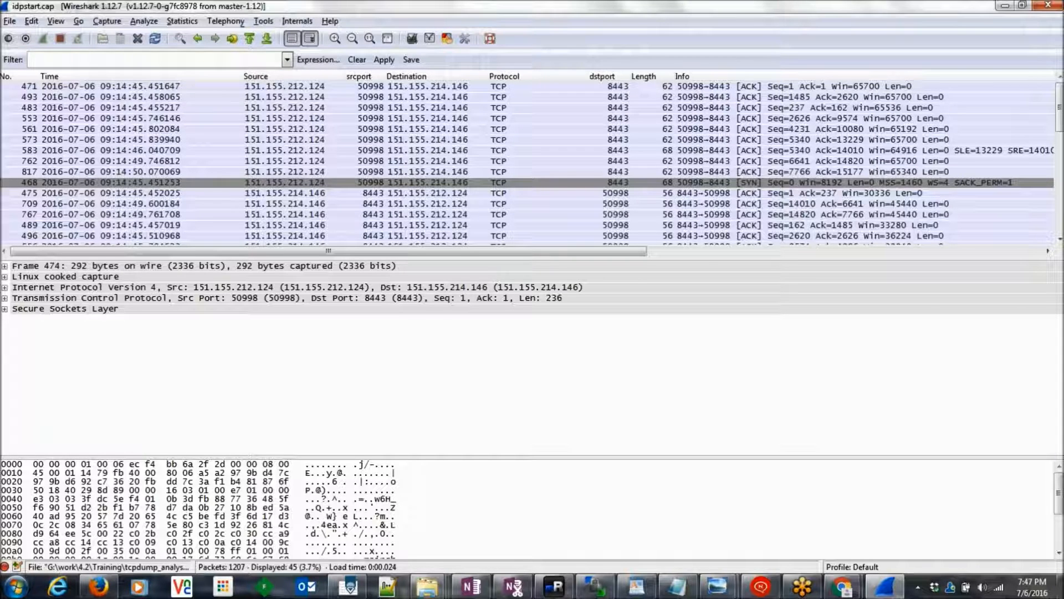
key("Return")
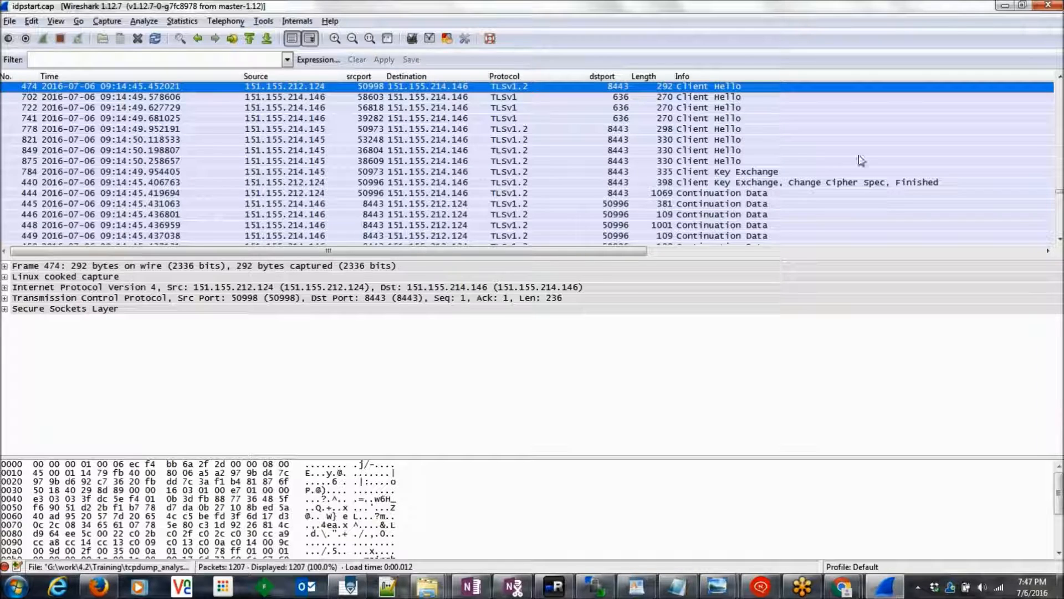
left_click(240, 62)
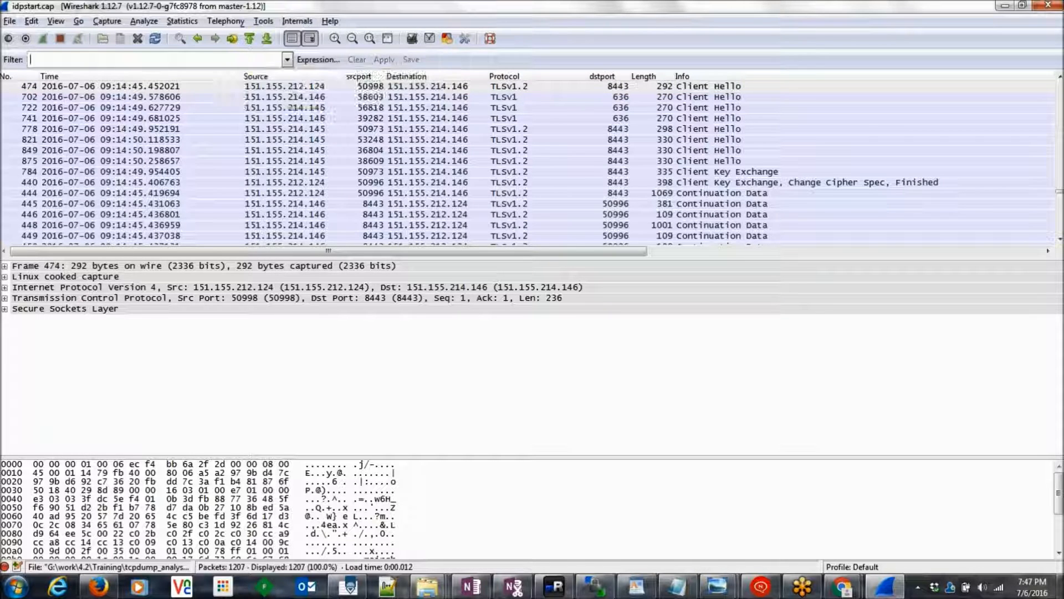
type("ssl")
key("Return")
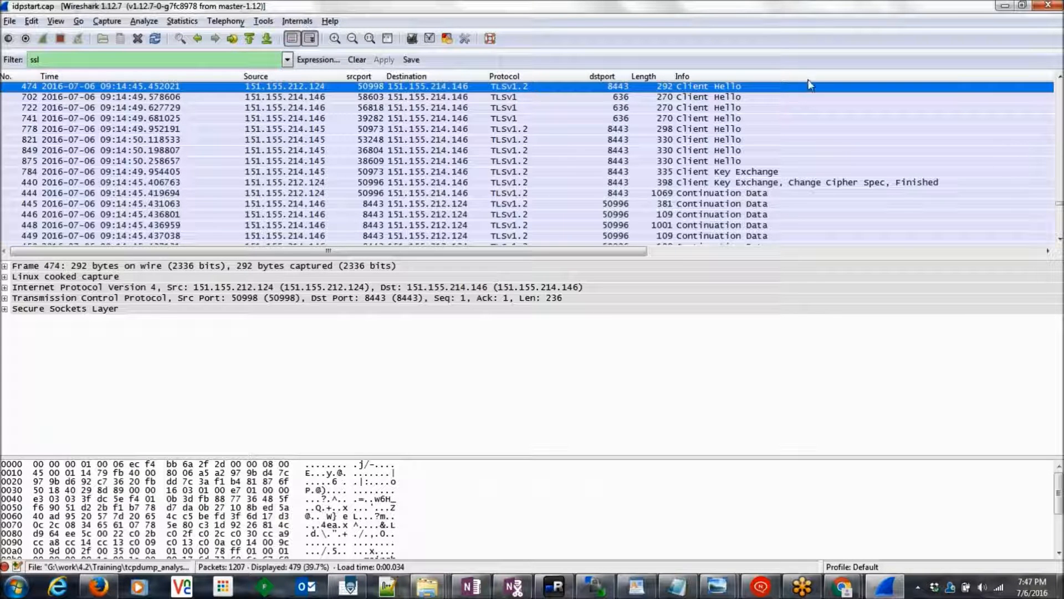
Step: Close Wireshark and reopen idpstart.cap from the tcpdump_analysis Explorer window
left_click(1055, 9)
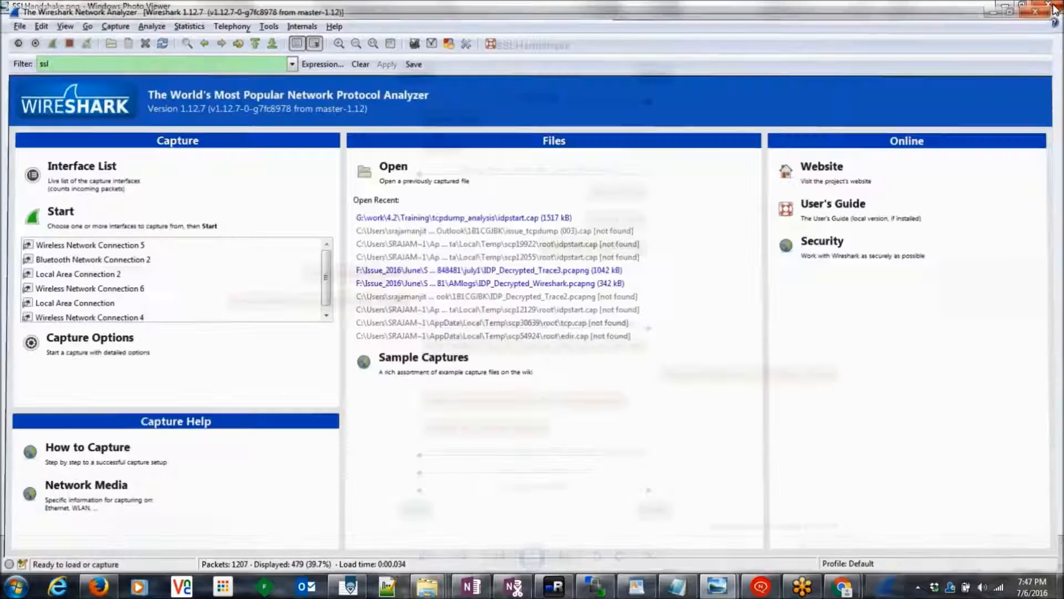
mouse_move(426, 593)
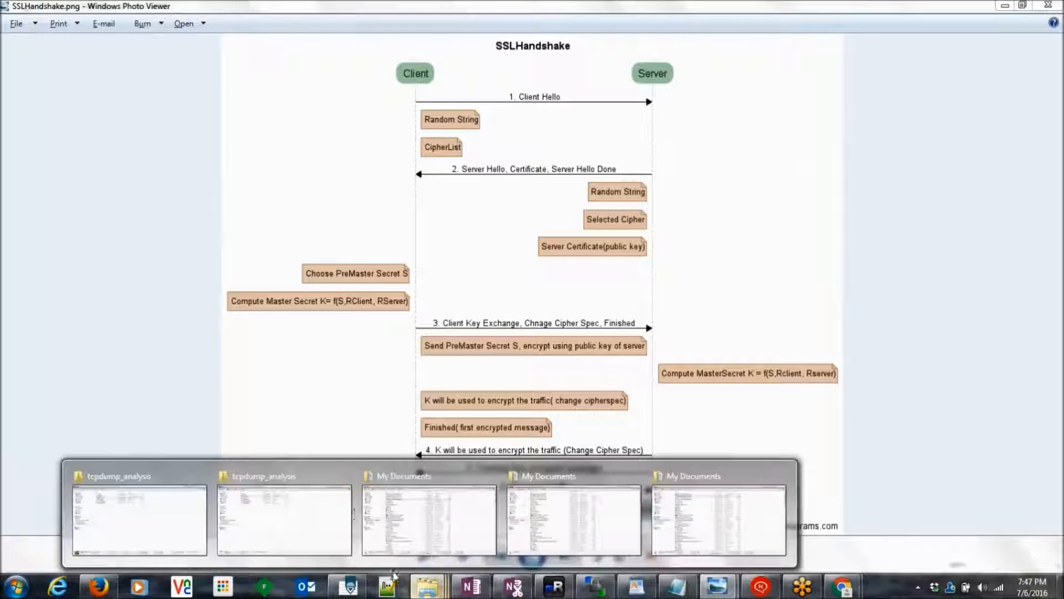
left_click(349, 508)
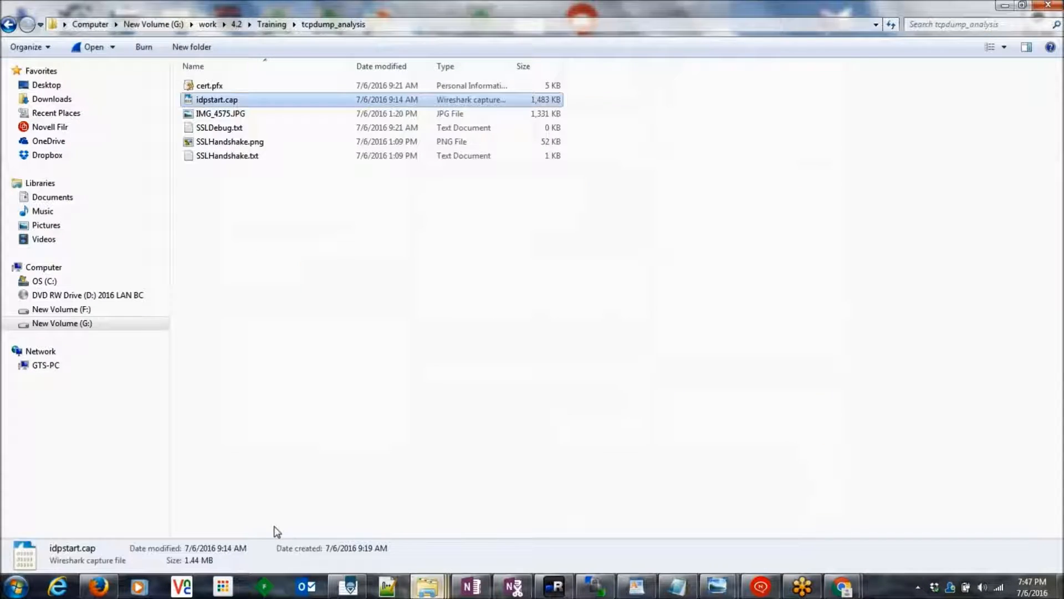
double_click(237, 99)
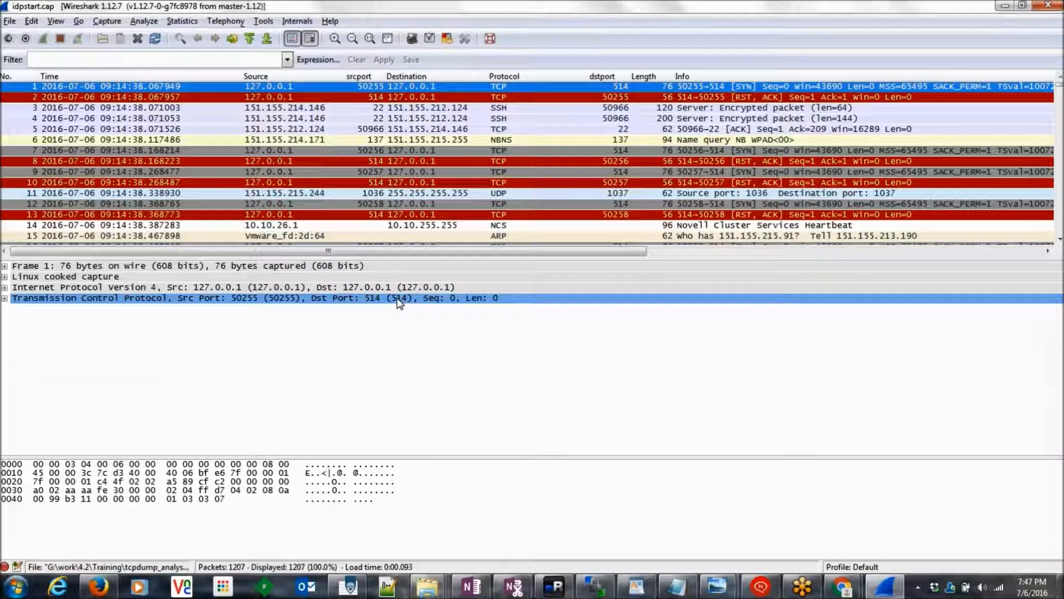
Step: Apply the ssl display filter to the reopened capture
left_click(203, 60)
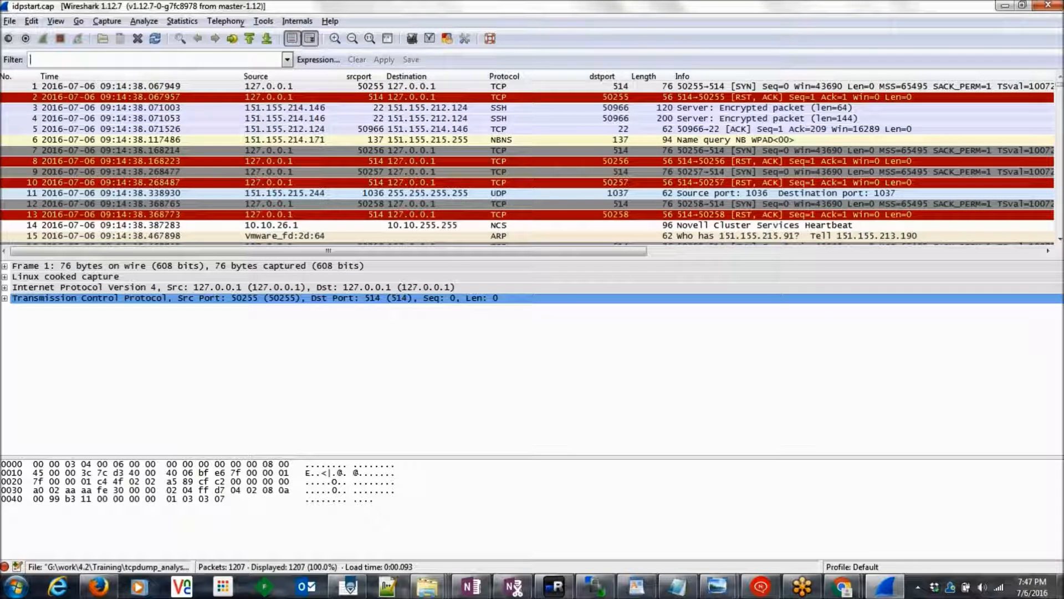
type("ssl")
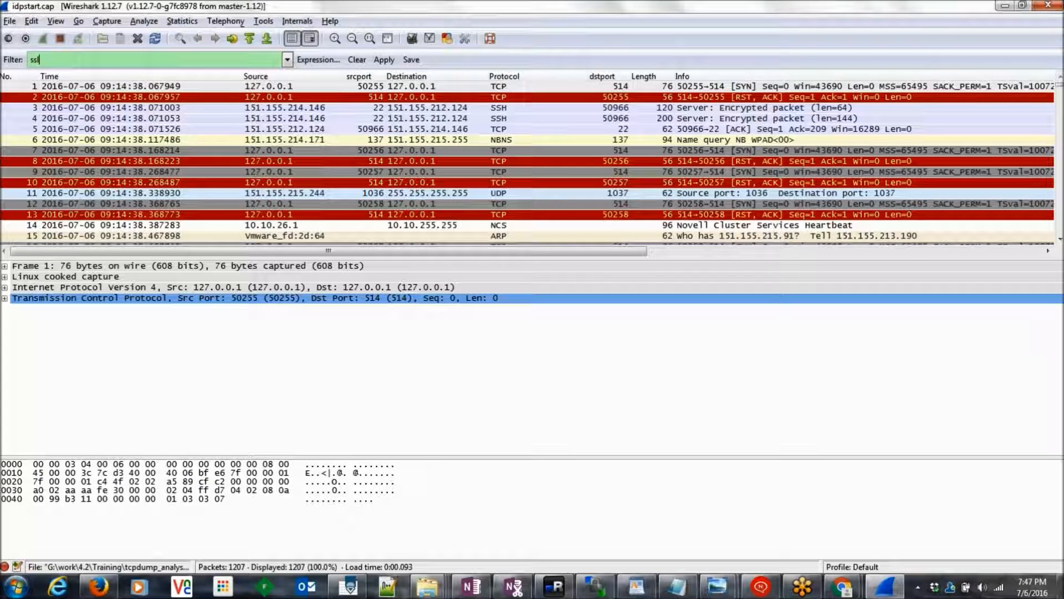
key("Return")
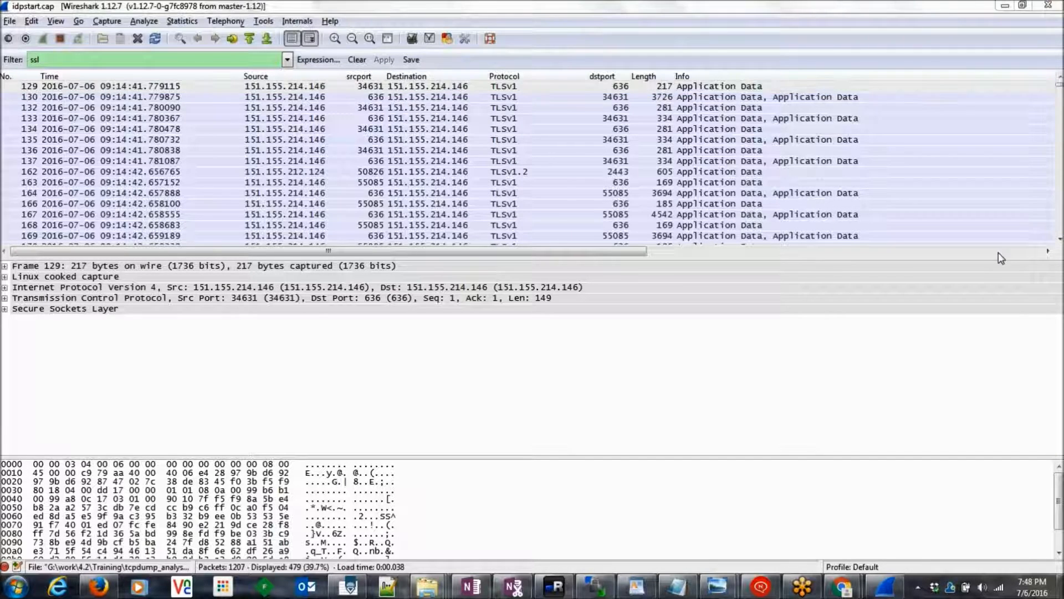
Step: Scroll the packet list and select Client Hello packet 435
left_click(88, 59)
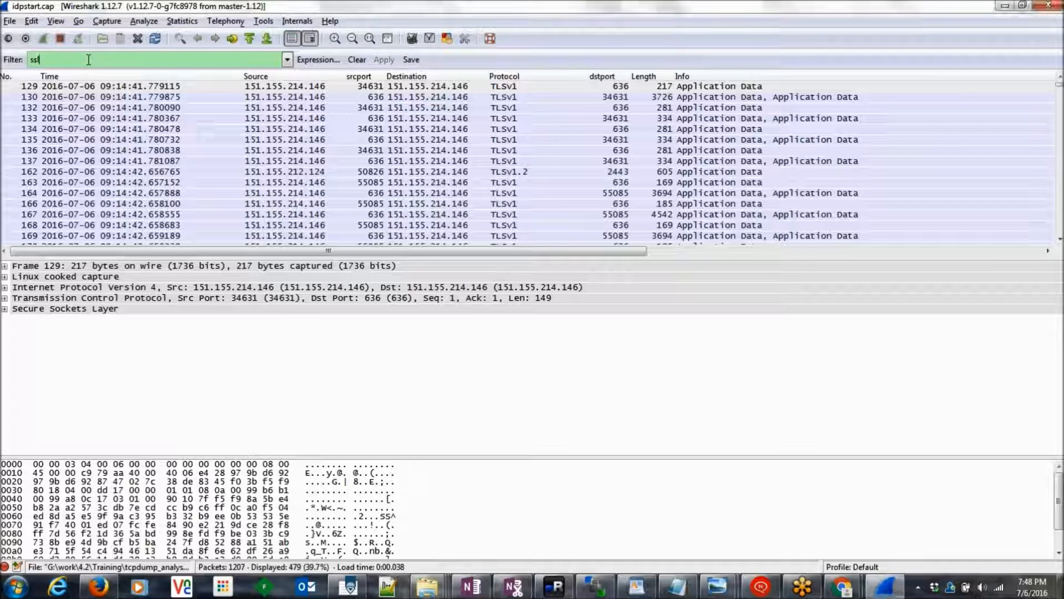
left_click(1059, 239)
left_click_drag(1059, 239, 1059, 239)
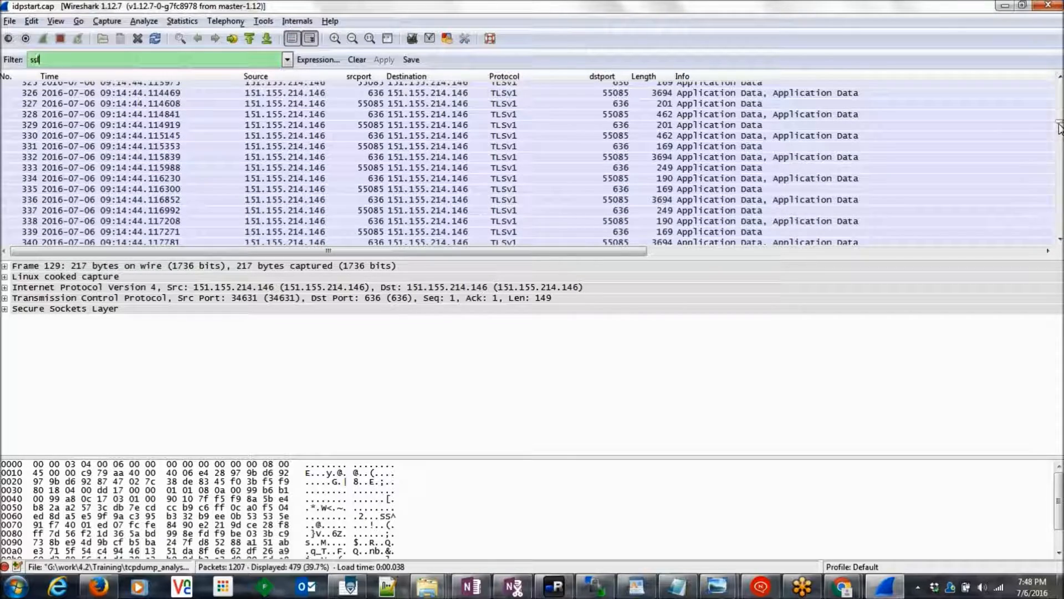
left_click_drag(1060, 127, 1060, 148)
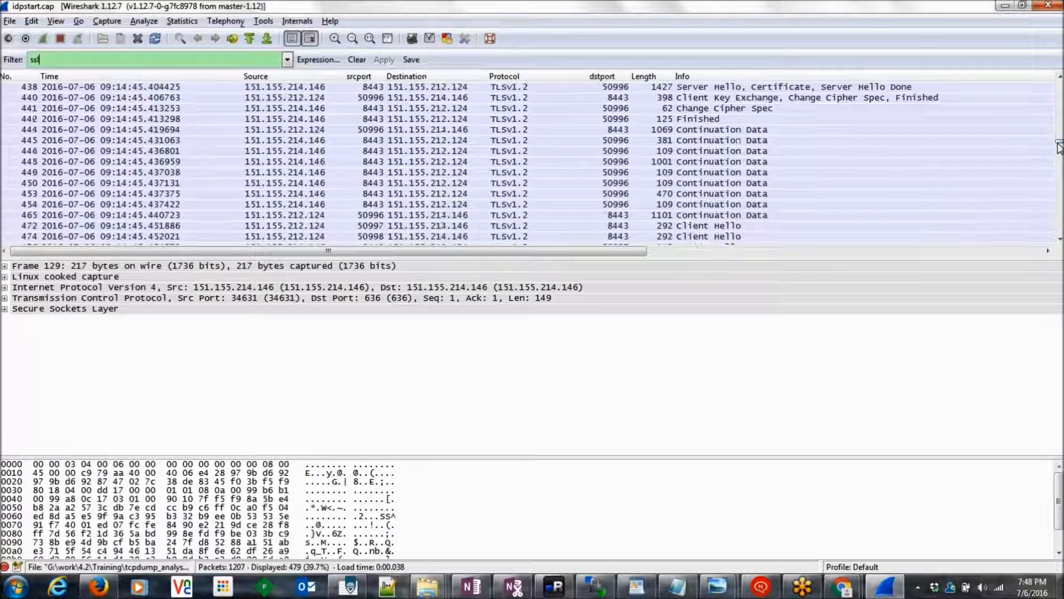
left_click(1059, 79)
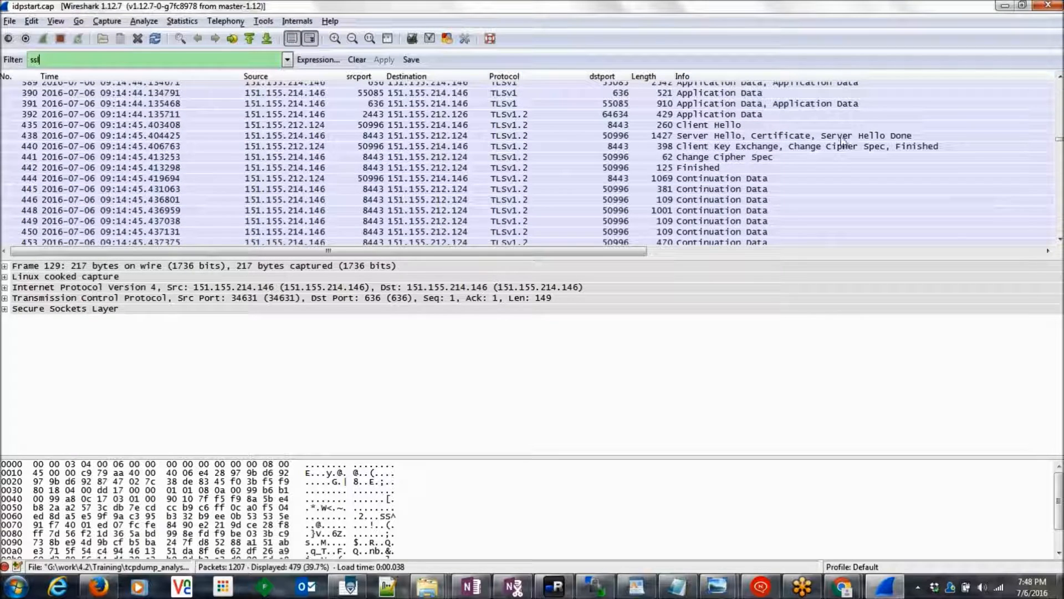
left_click(707, 126)
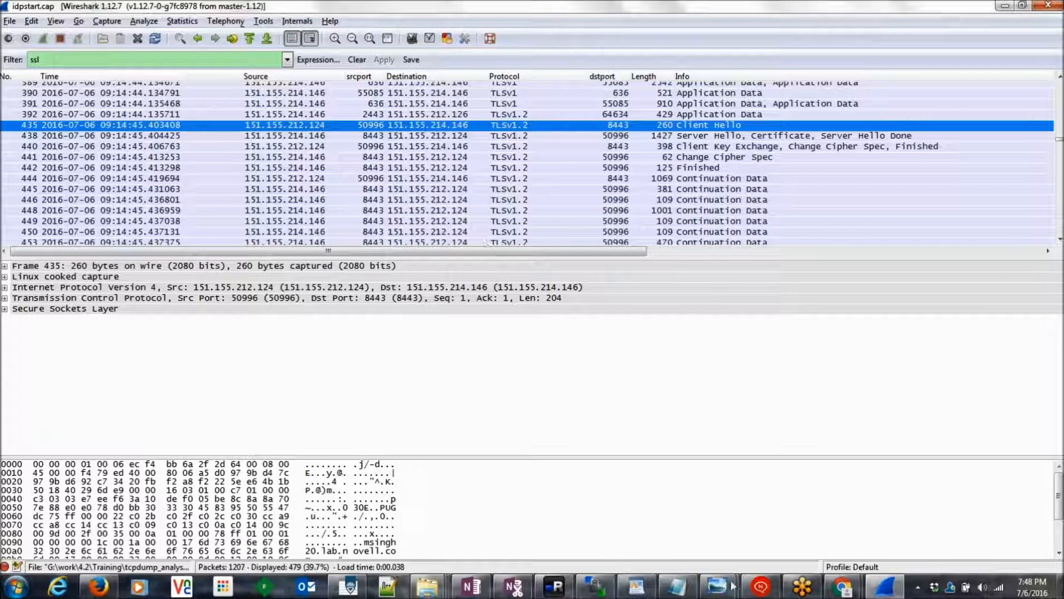
mouse_move(717, 587)
left_click(761, 516)
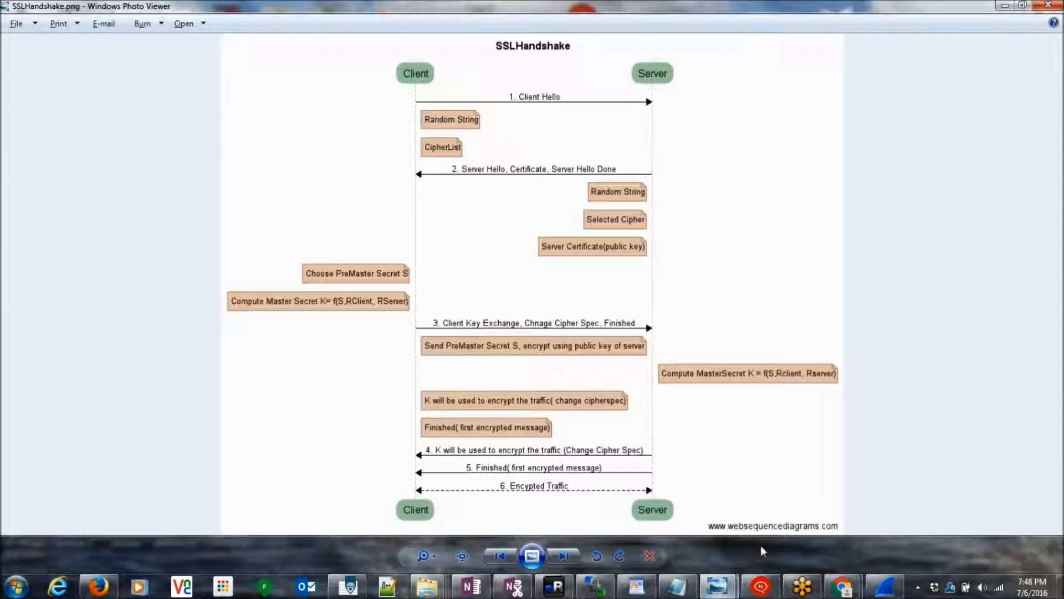
key("alt+Tab")
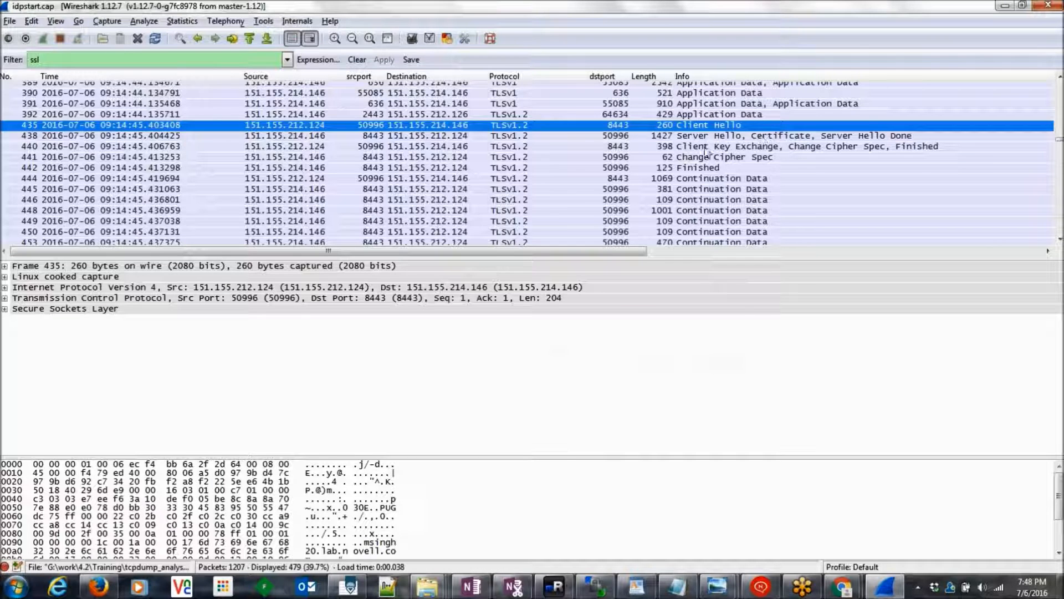
key("alt+Tab")
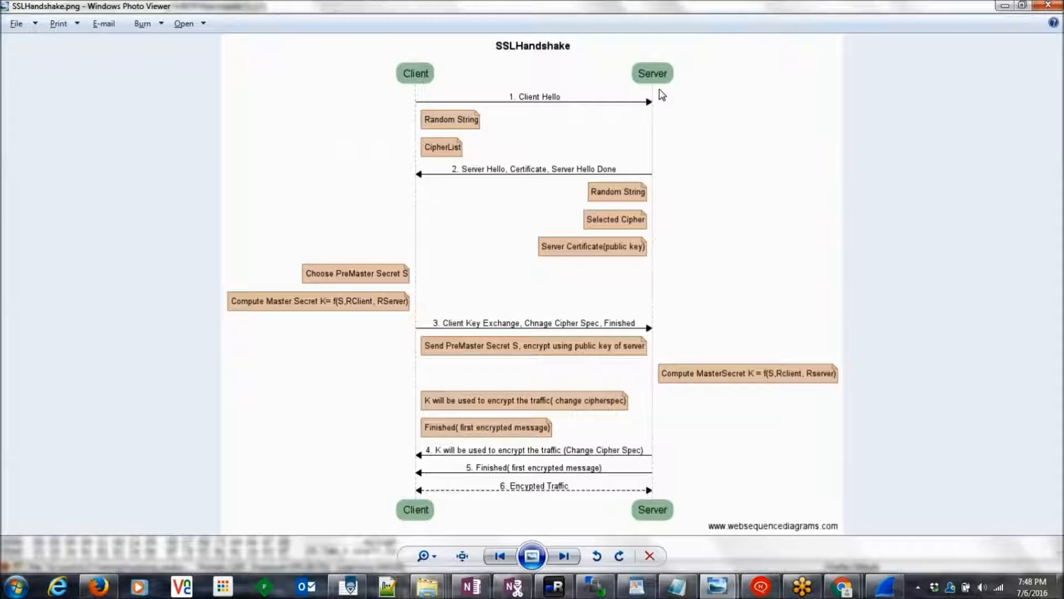
key("alt+Tab")
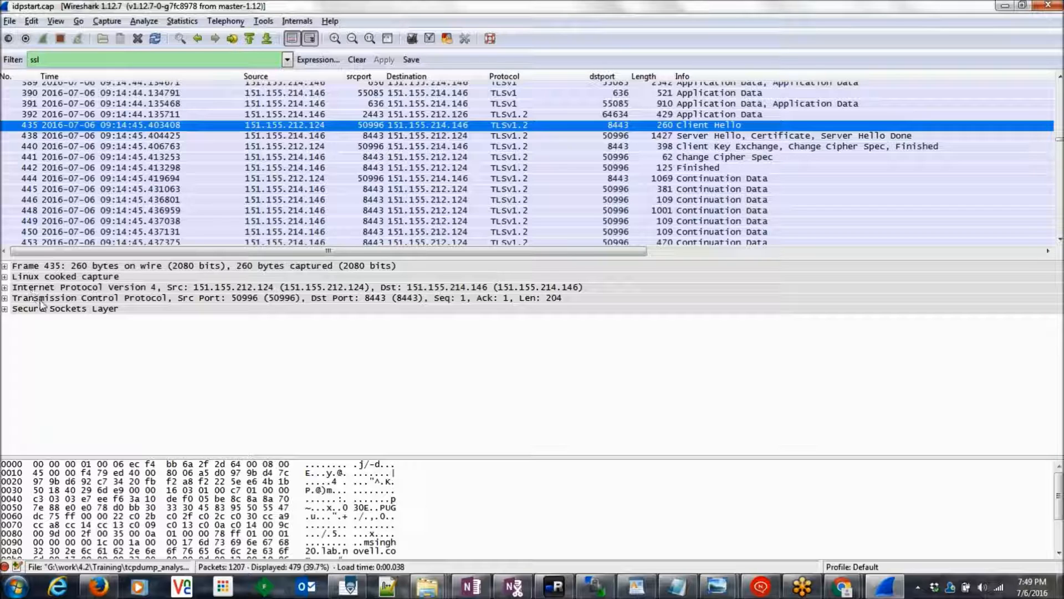
Step: Expand packet 435's SSL record, Client Hello and Random, select Random Bytes, and compare with the diagram
left_click(5, 310)
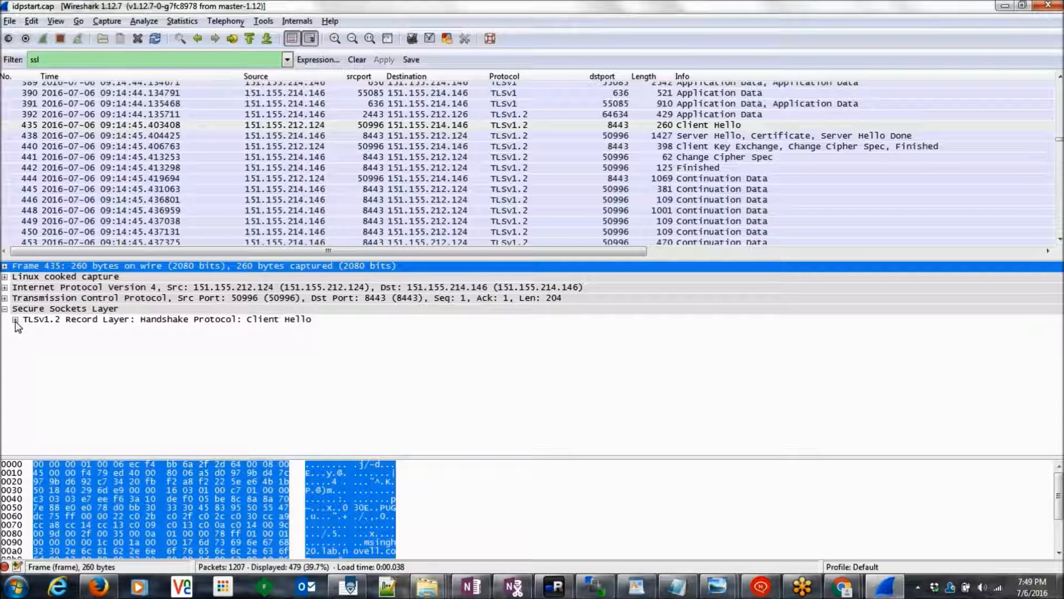
left_click(15, 320)
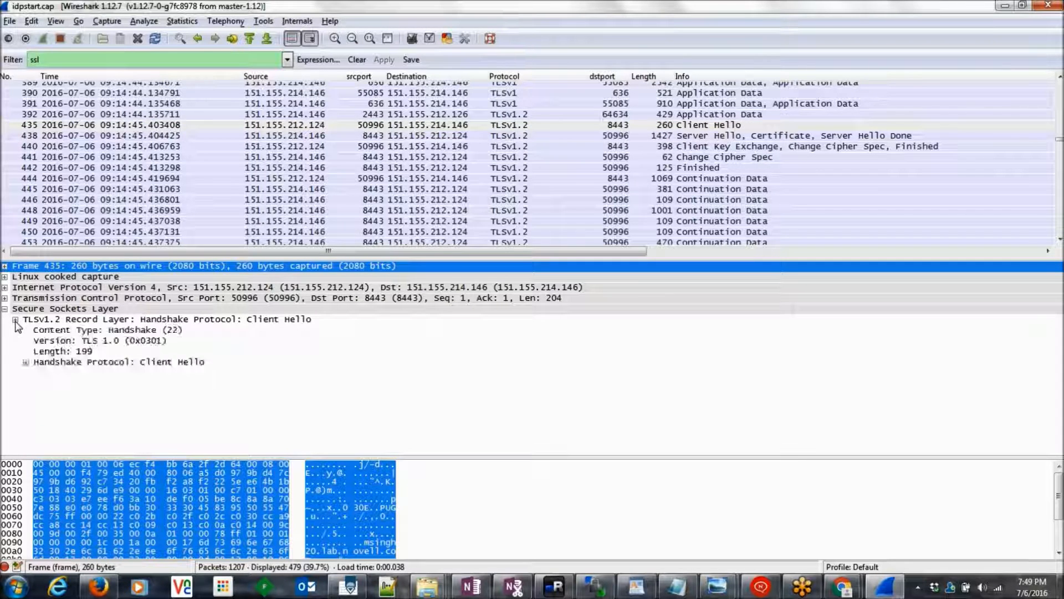
left_click(25, 363)
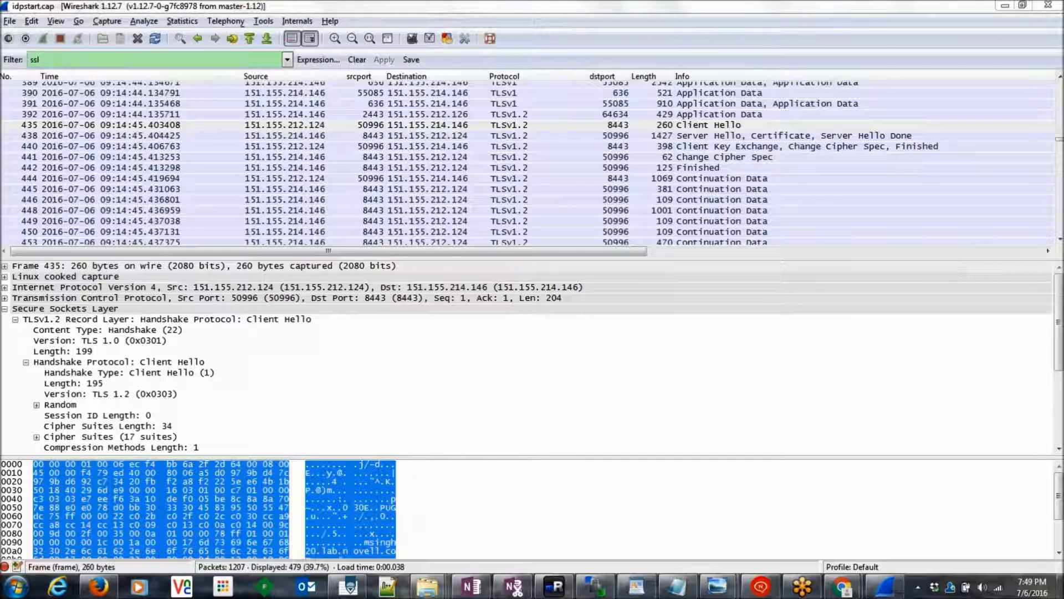
left_click_drag(1059, 361, 1060, 401)
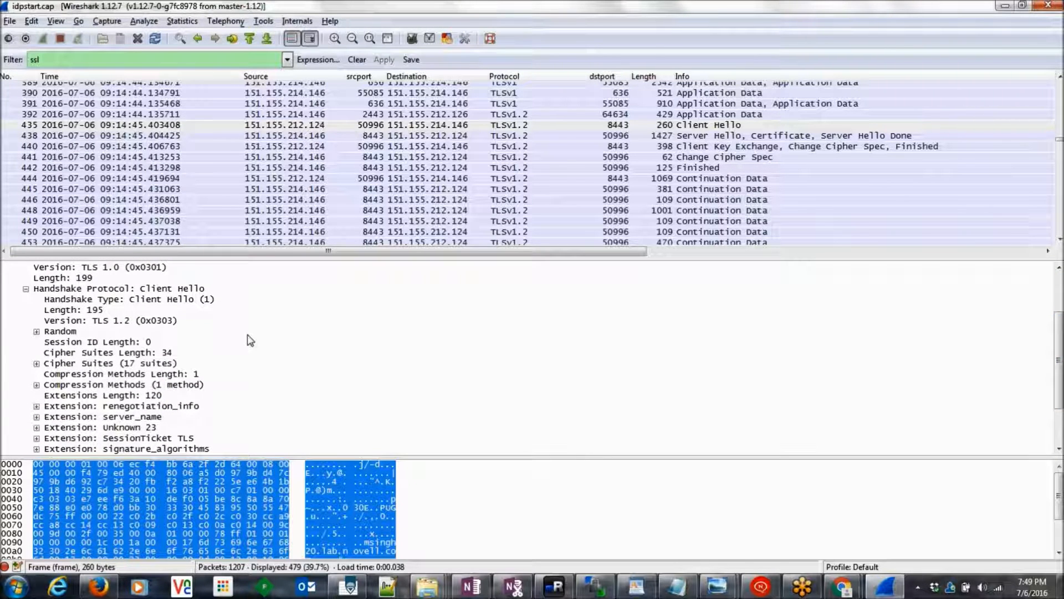
left_click(37, 332)
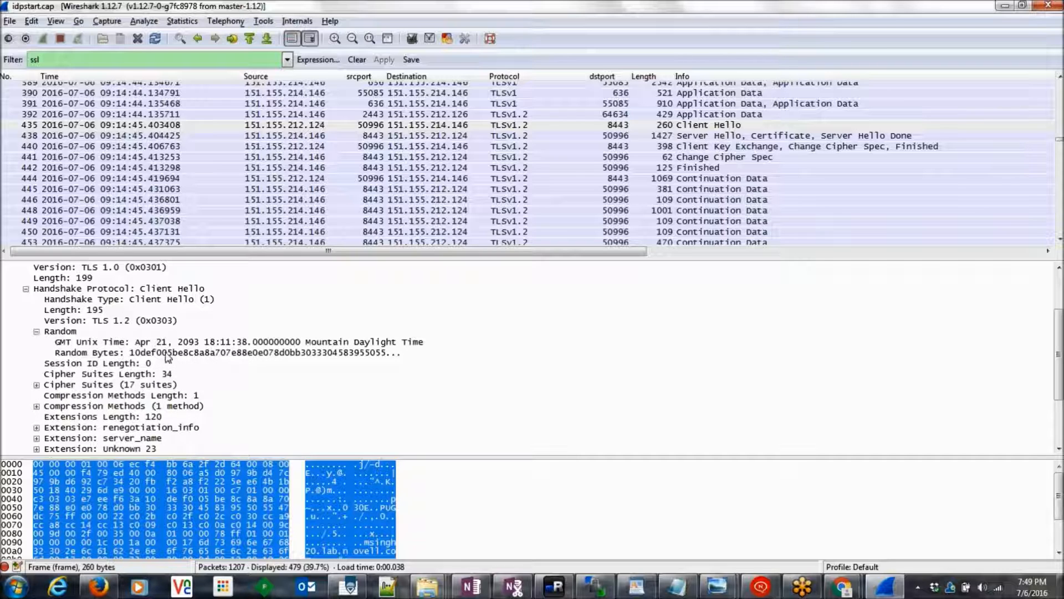
left_click(217, 353)
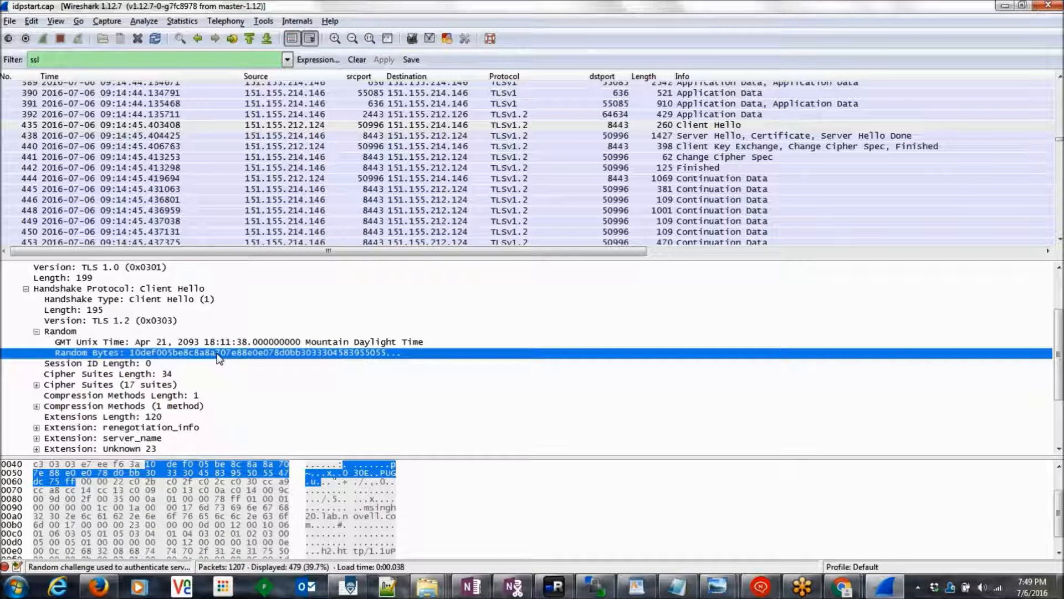
key("alt+Tab")
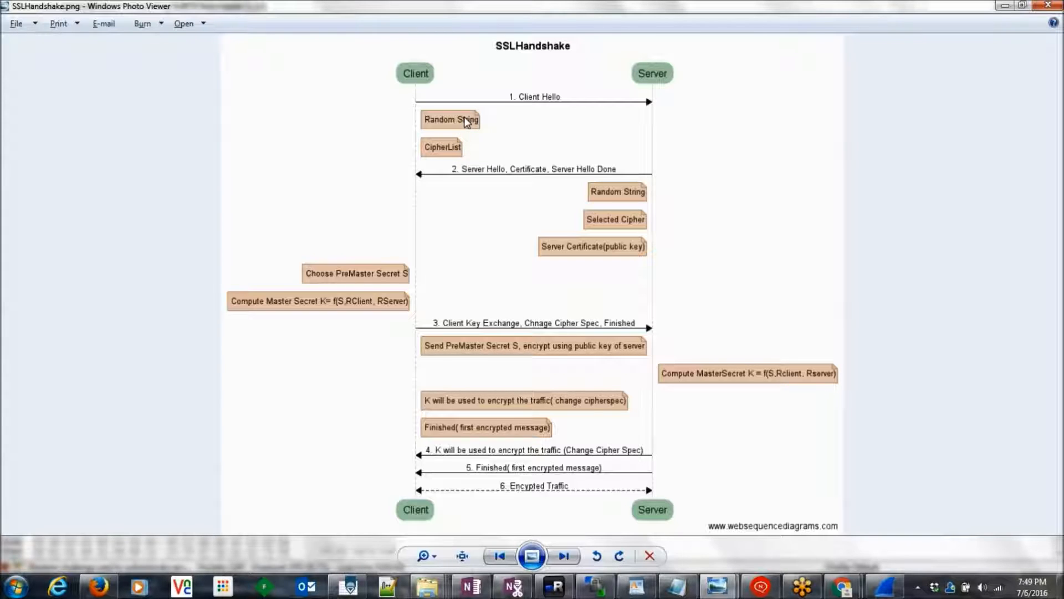
key("alt+Tab")
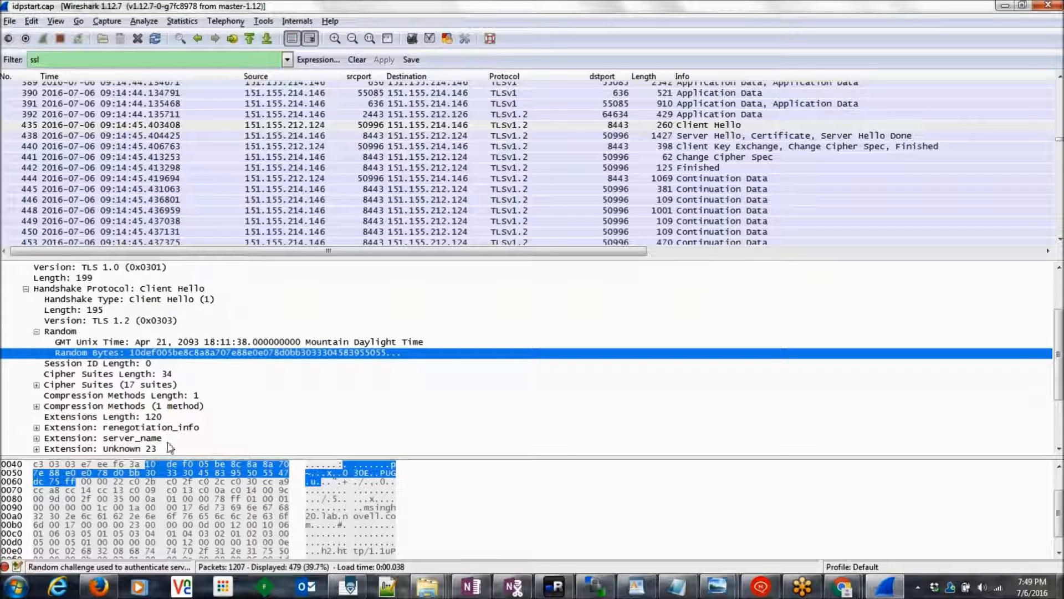
Step: Expand the 17 cipher suites and point out 0xc02f, 0xc02c, 0xcca9, 0xcc14 and 0xc014
left_click(36, 385)
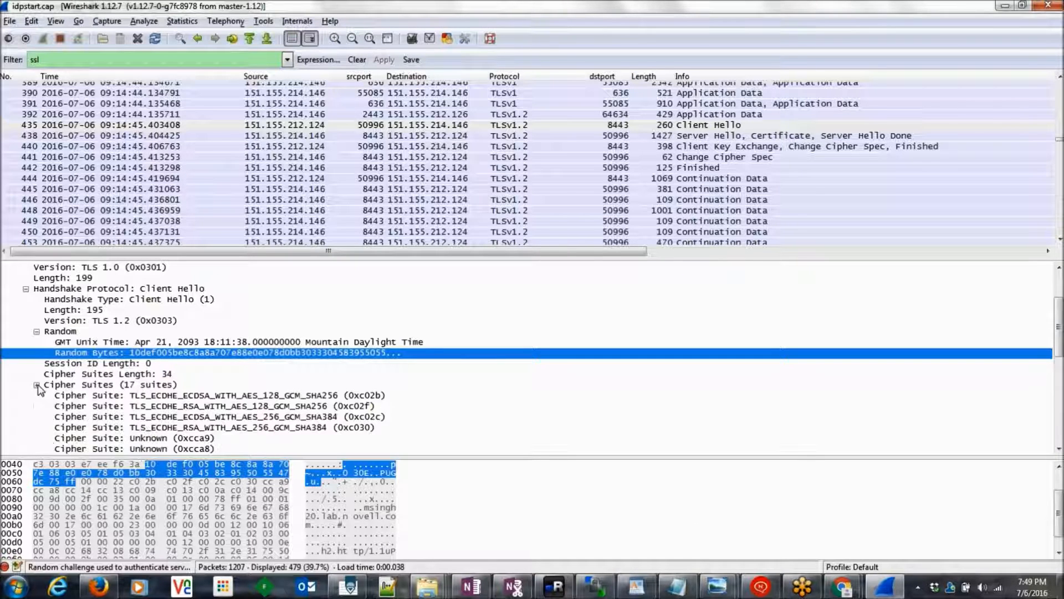
left_click_drag(1058, 333, 1060, 363)
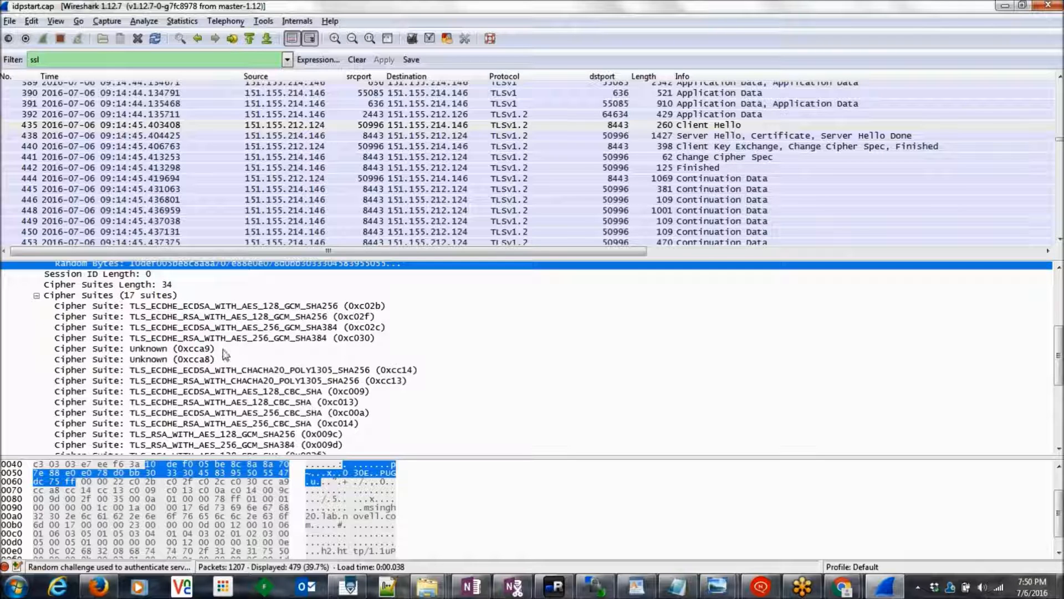
left_click(152, 307)
left_click(155, 317)
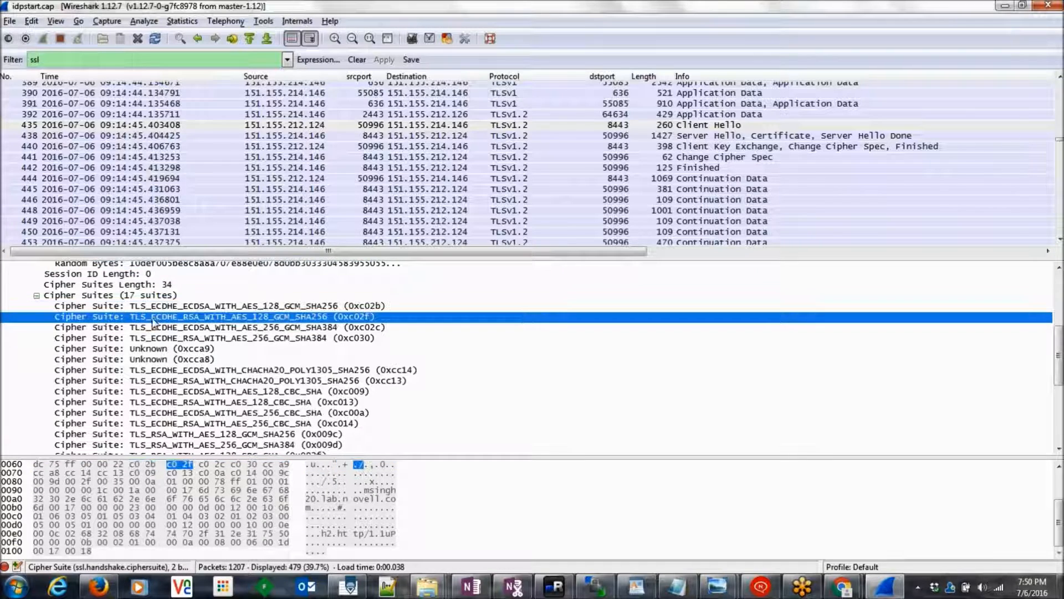
left_click(165, 328)
left_click(164, 349)
left_click(165, 369)
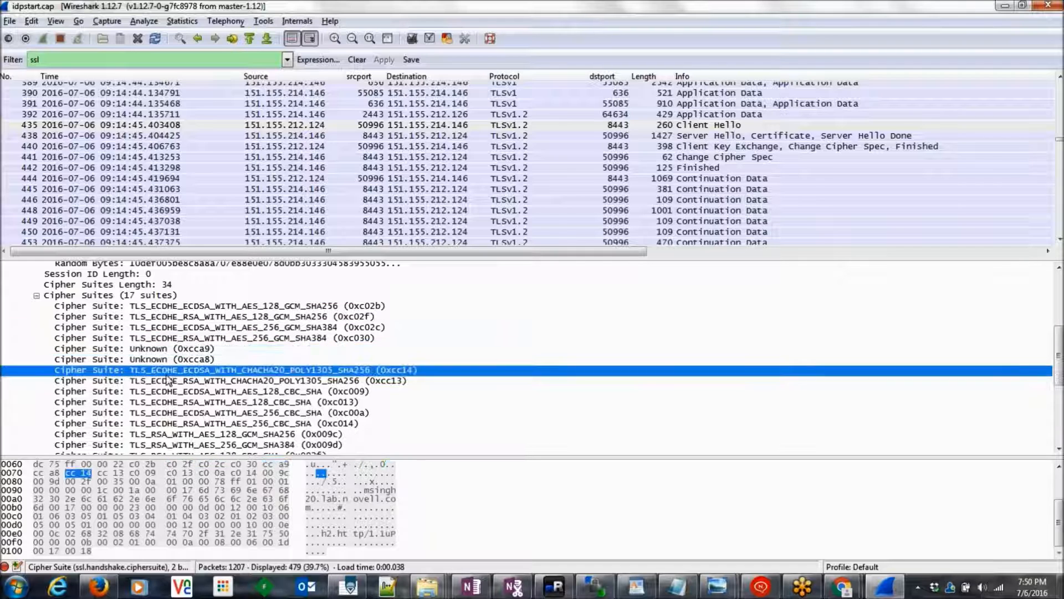
left_click(195, 425)
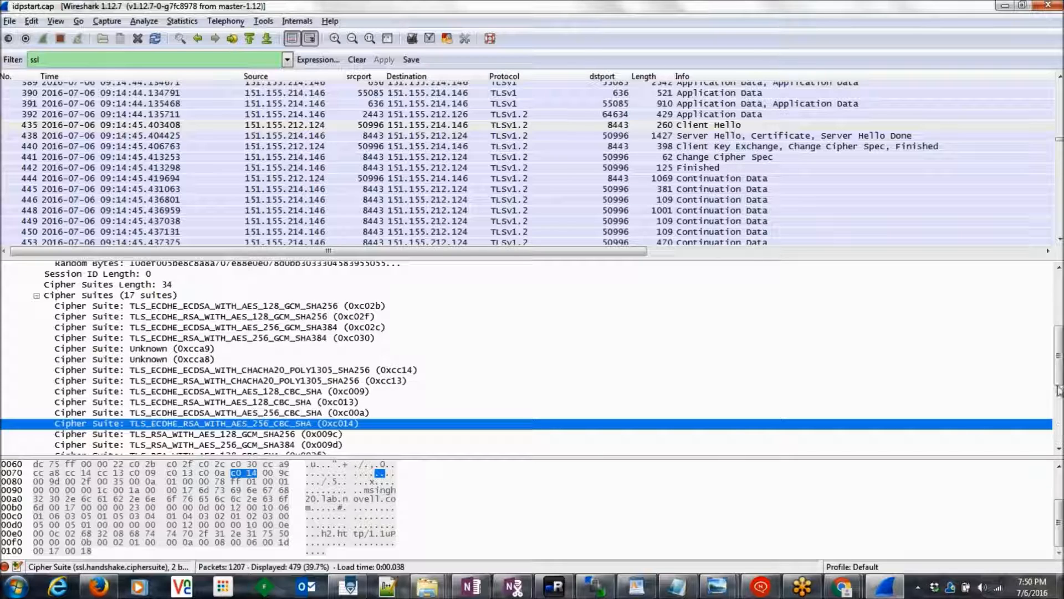
Step: Step through the 0xc02f, 0xc02c, 0xc030, 0xcc14, 0xc013, 0xc014 and 0xc02b cipher suites
left_click_drag(1057, 380, 1052, 394)
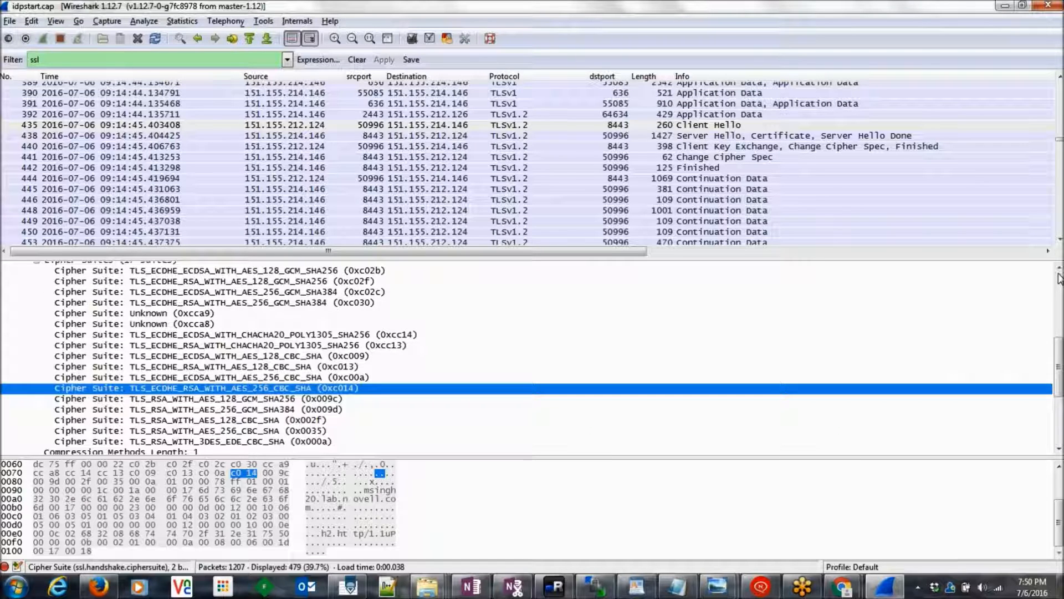
scroll(335, 394, "up", 1)
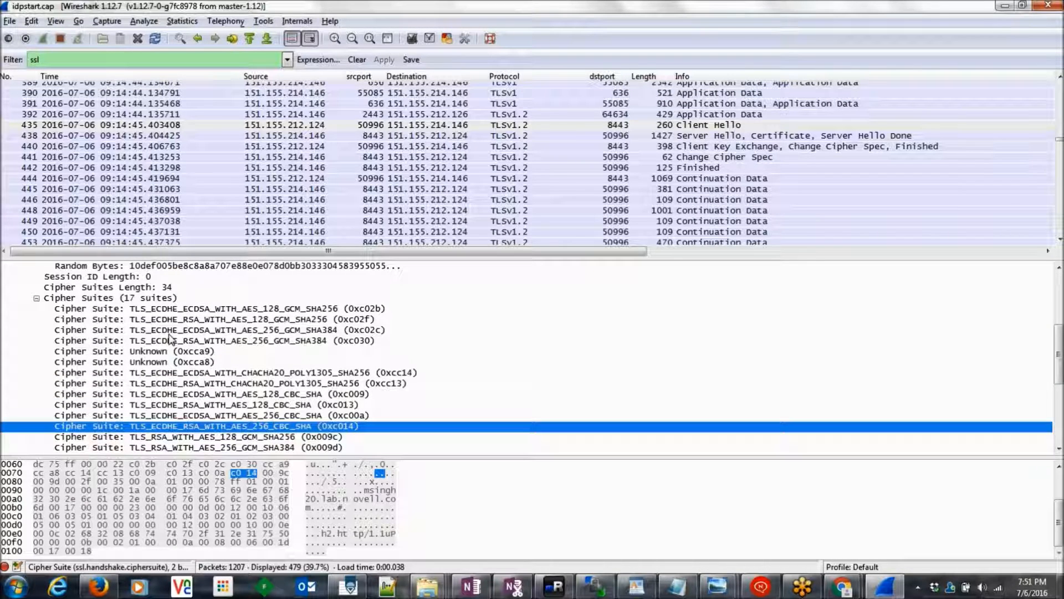
left_click(161, 318)
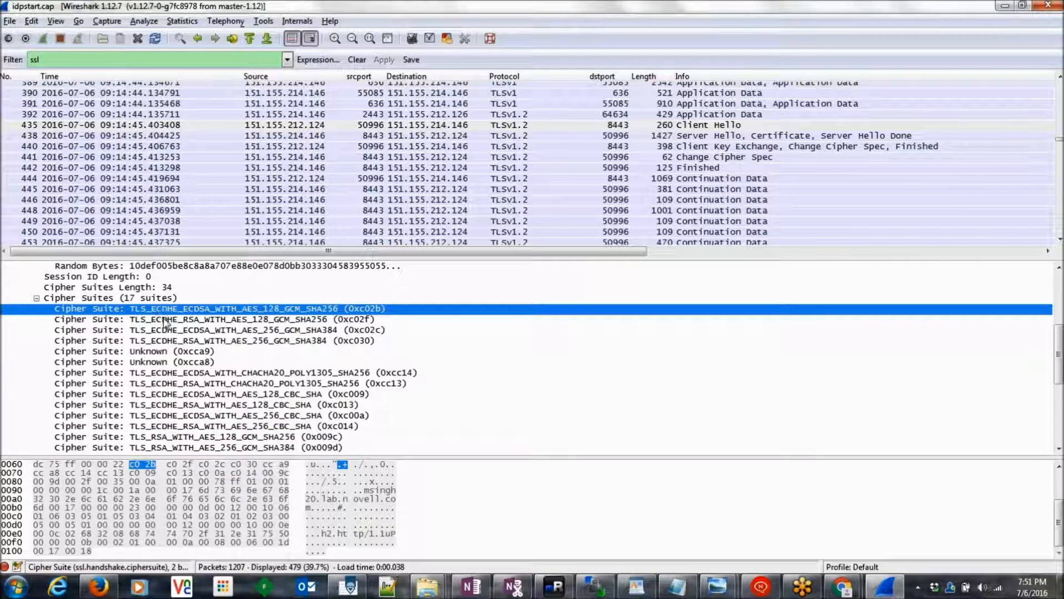
left_click(167, 331)
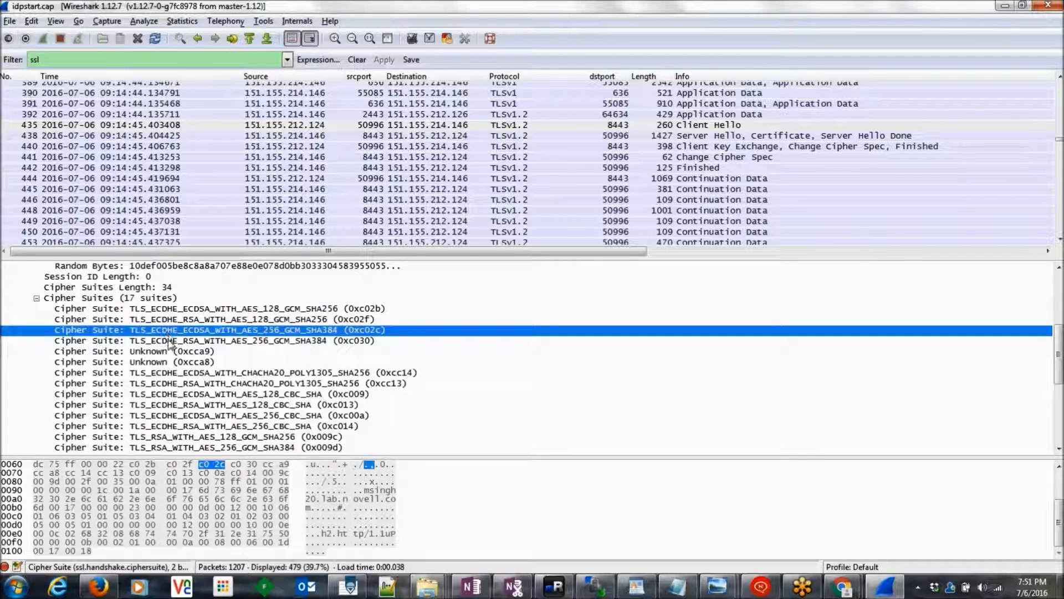
left_click(169, 341)
left_click(181, 374)
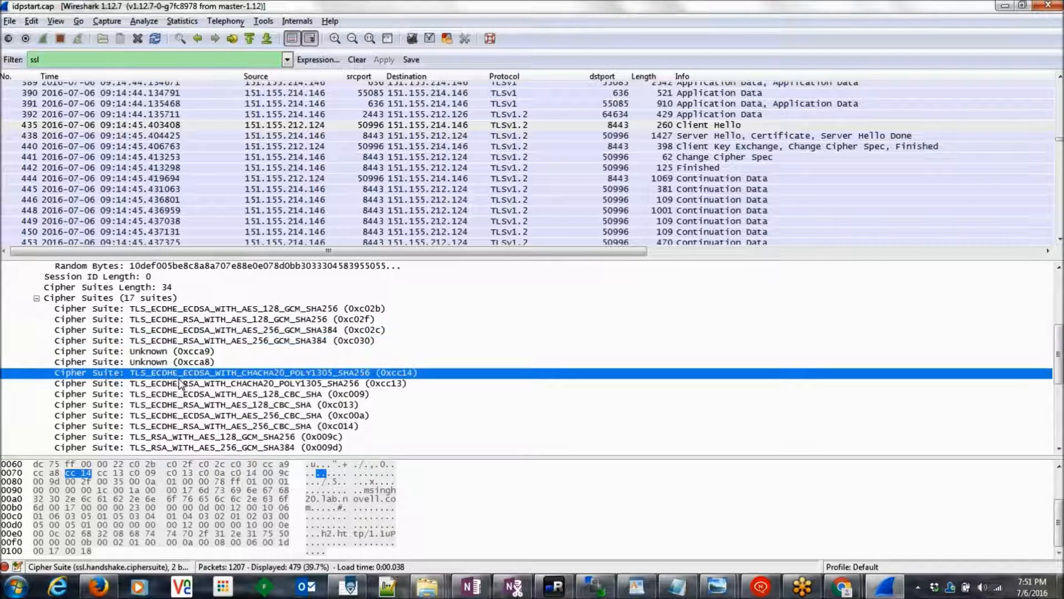
left_click(181, 404)
left_click(185, 425)
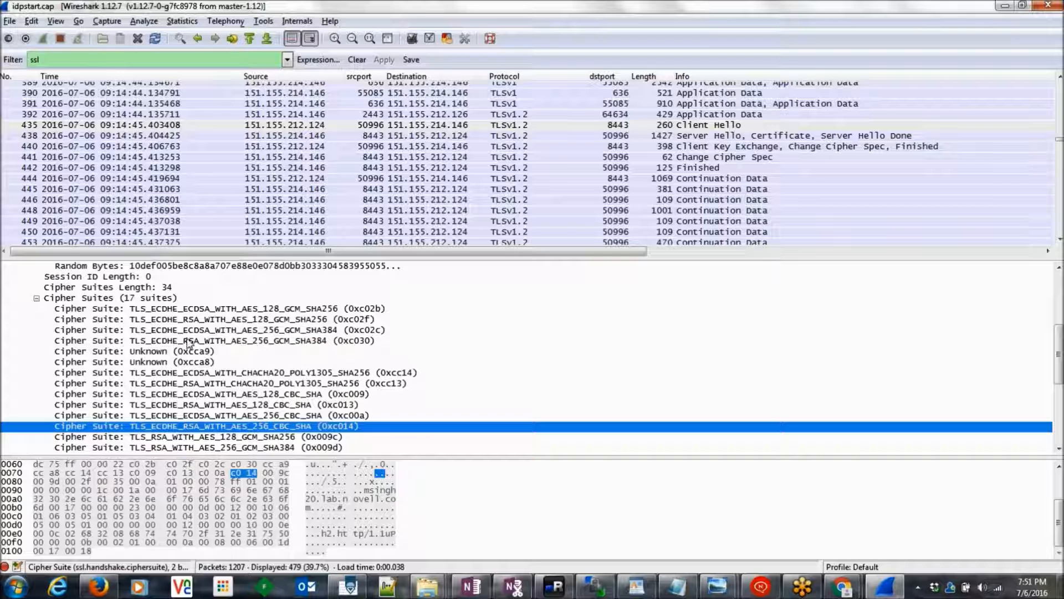
left_click(163, 311)
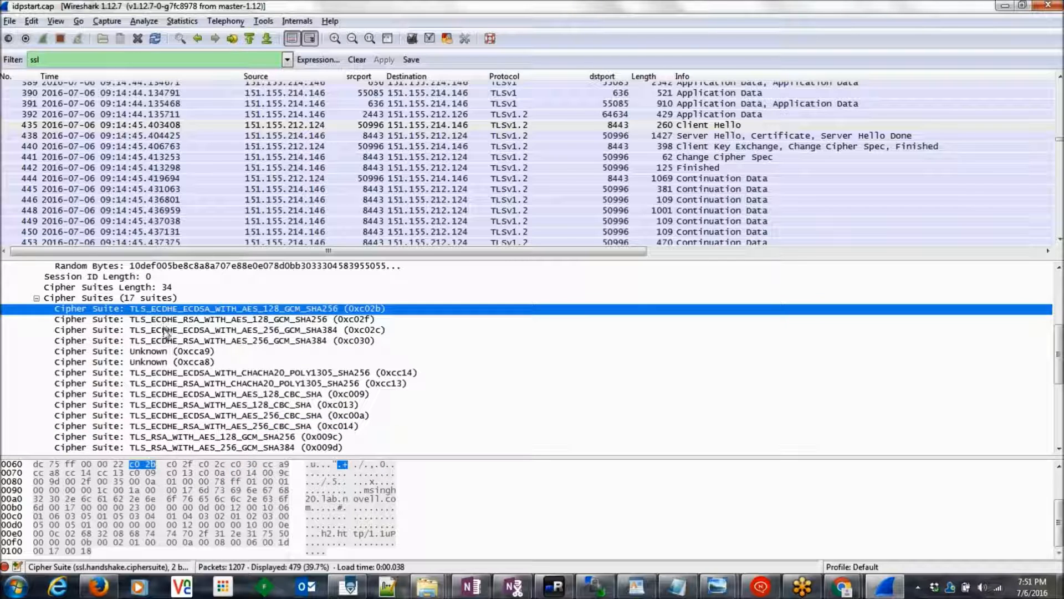
left_click(159, 330)
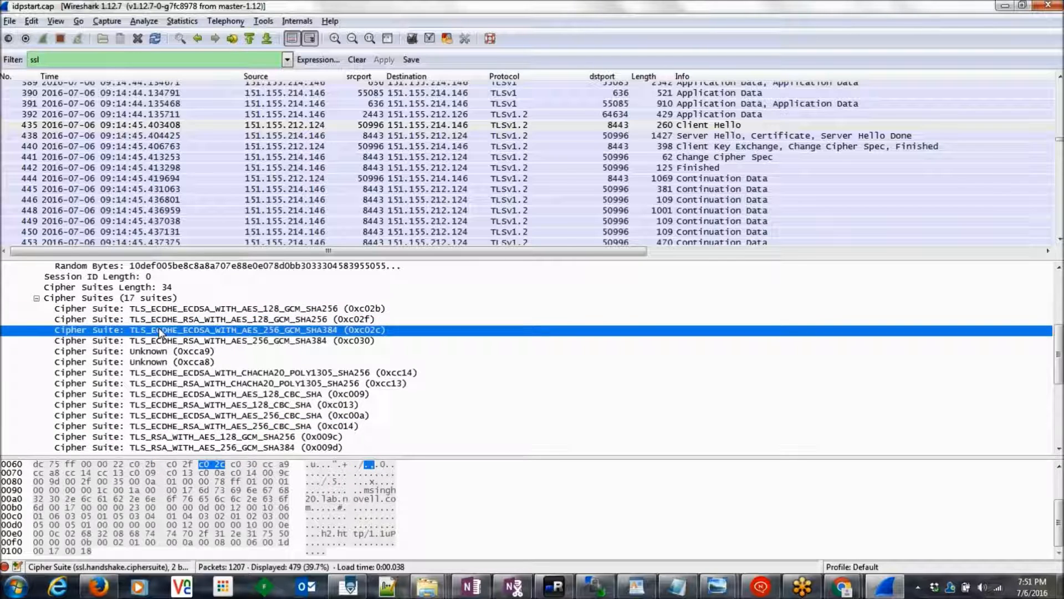
left_click(160, 311)
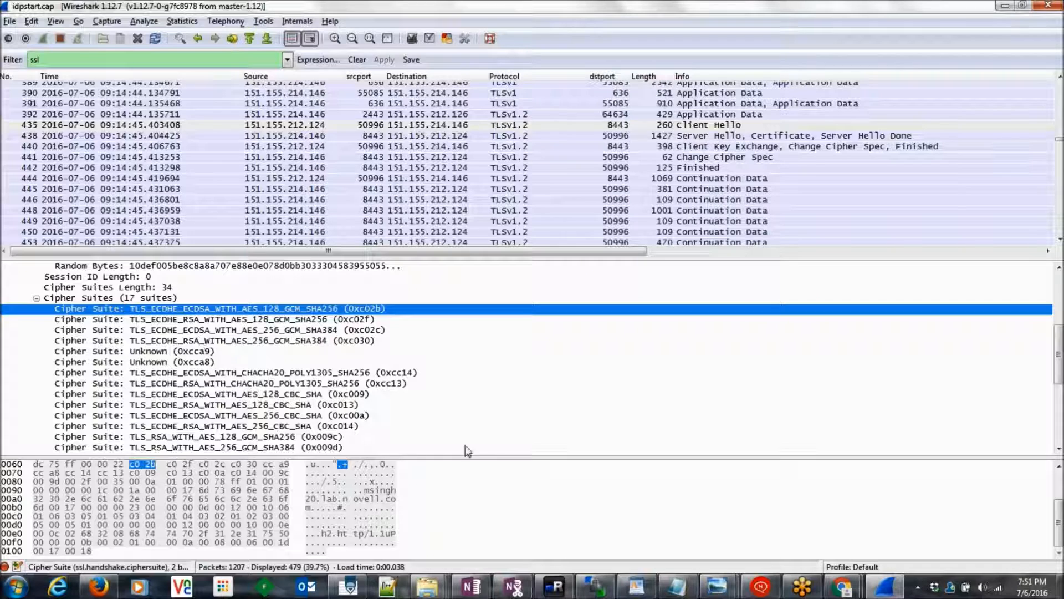
left_click(555, 590)
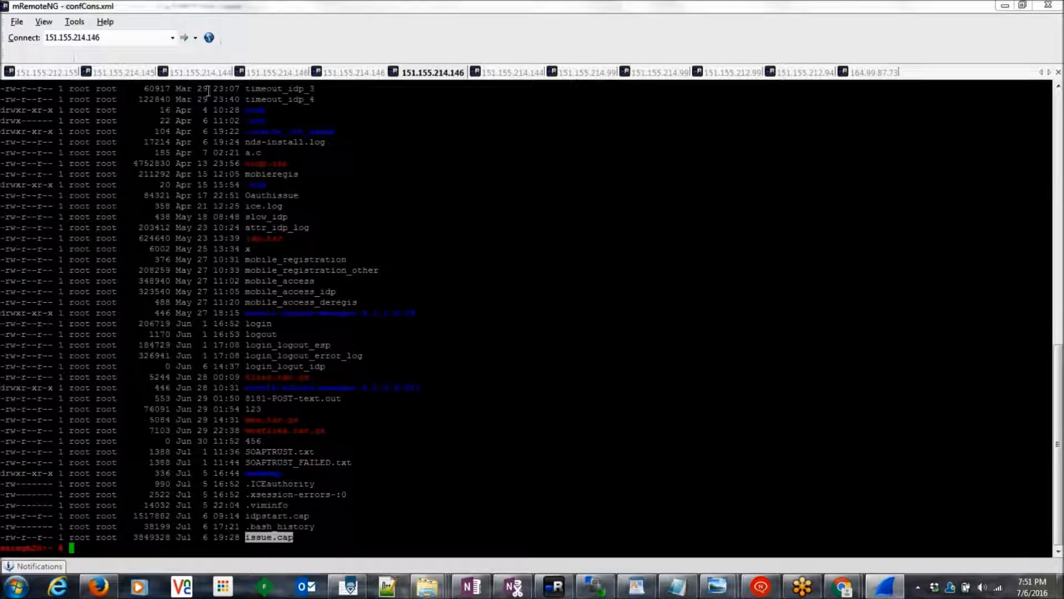
Step: Reconnect the 151.155.214.146 SSH session in mRemoteNG and log in as root
left_click(66, 72)
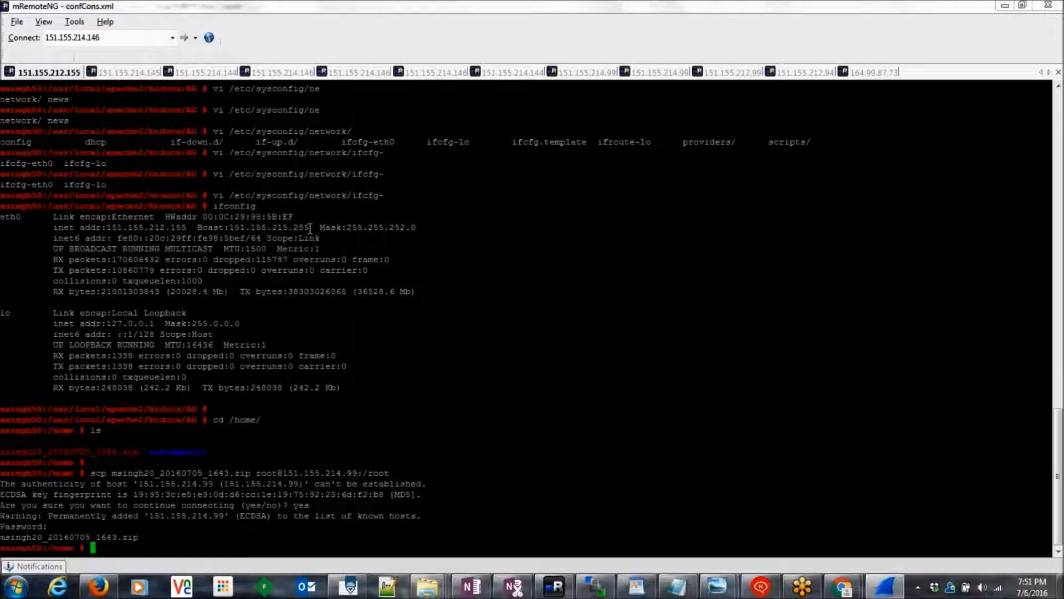
left_click(292, 74)
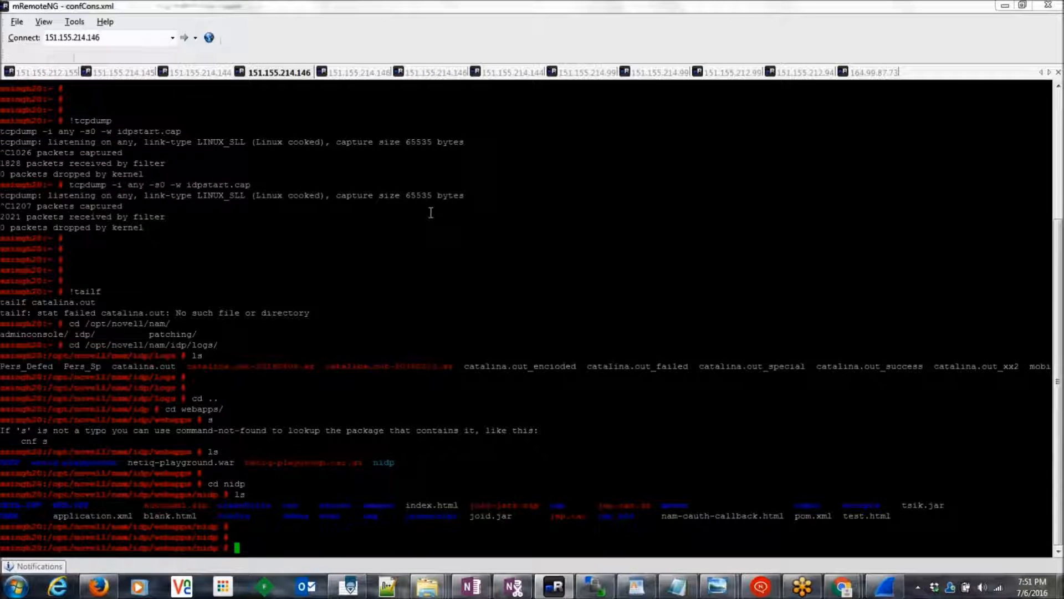
right_click(274, 77)
left_click(325, 255)
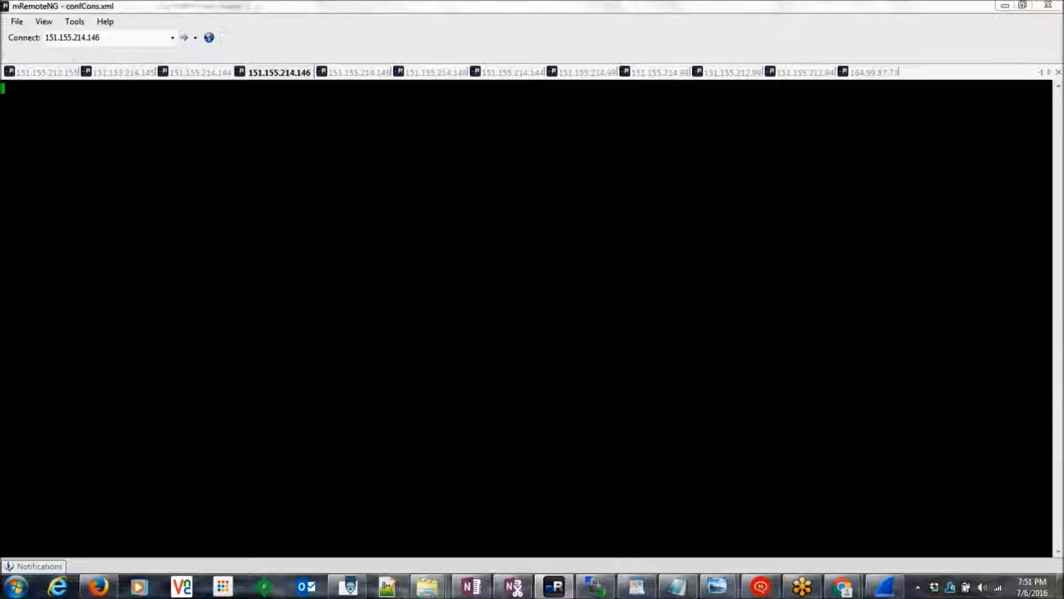
type("root")
key("Return")
key("Return")
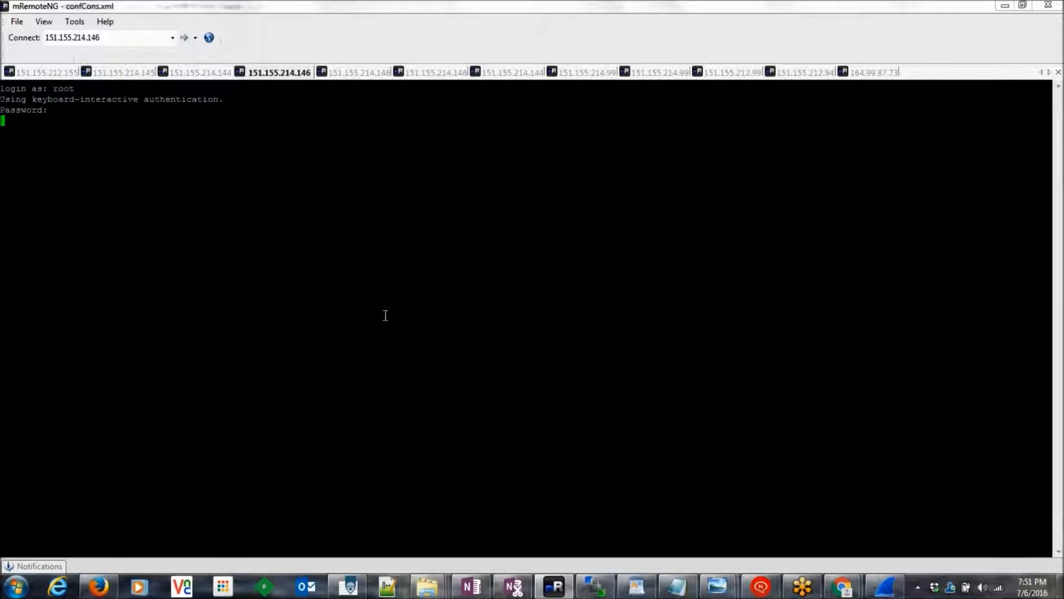
key("Return")
key("Return")
Step: Change to /opt/novell/nam/idp/conf and open server.xml in vi
type("cd /o")
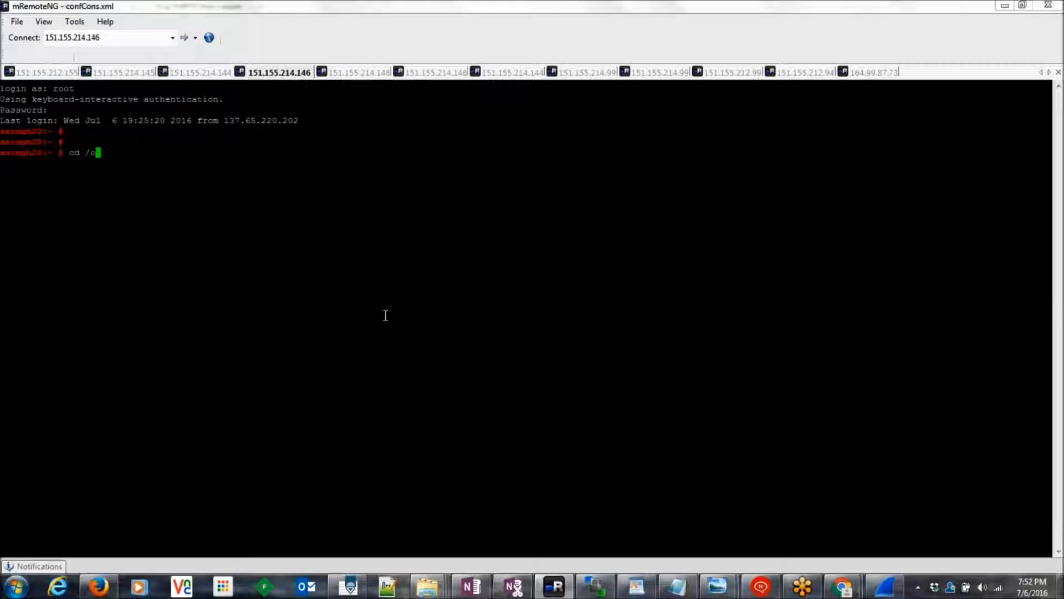
type("pt/novell/nam/i")
key("Tab")
type("co")
key("Tab")
type("se")
key("BackSpace")
key("BackSpace")
key("Return")
type("c")
key("BackSpace")
type("vi se")
key("Tab")
key("Return")
Step: Highlight server.xml's Connector ciphers list, quit vi without saving, and return to Wireshark
key("Down")
key("Down")
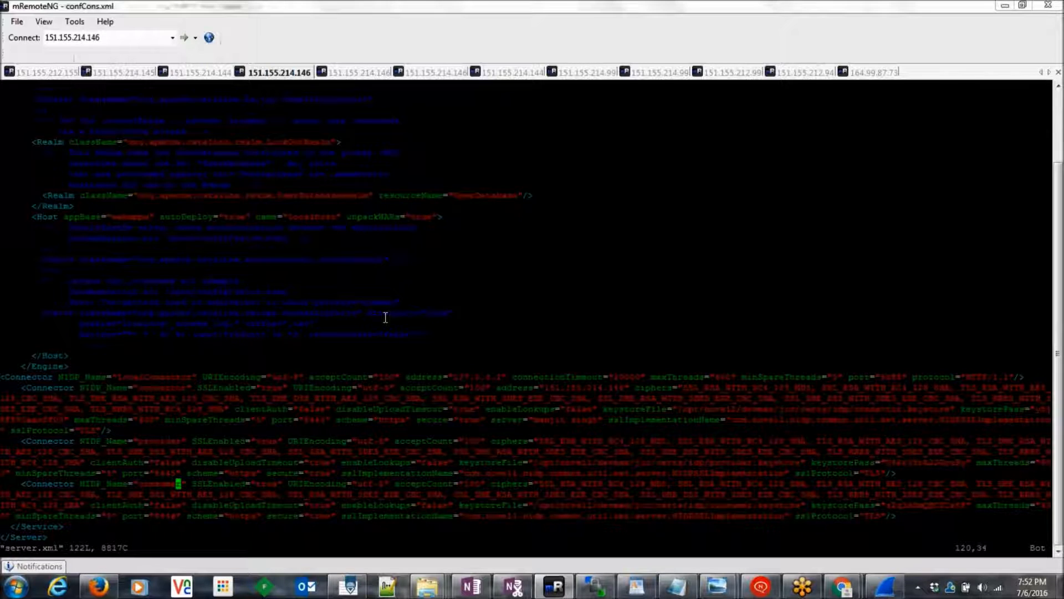
left_click_drag(62, 376, 259, 421)
left_click(272, 399)
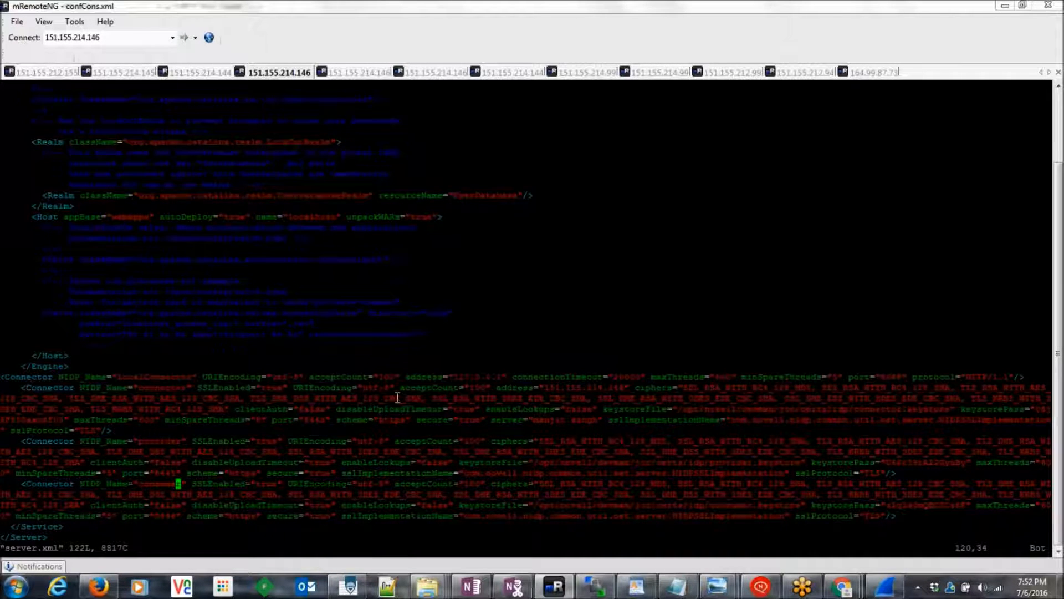
left_click_drag(688, 387, 983, 398)
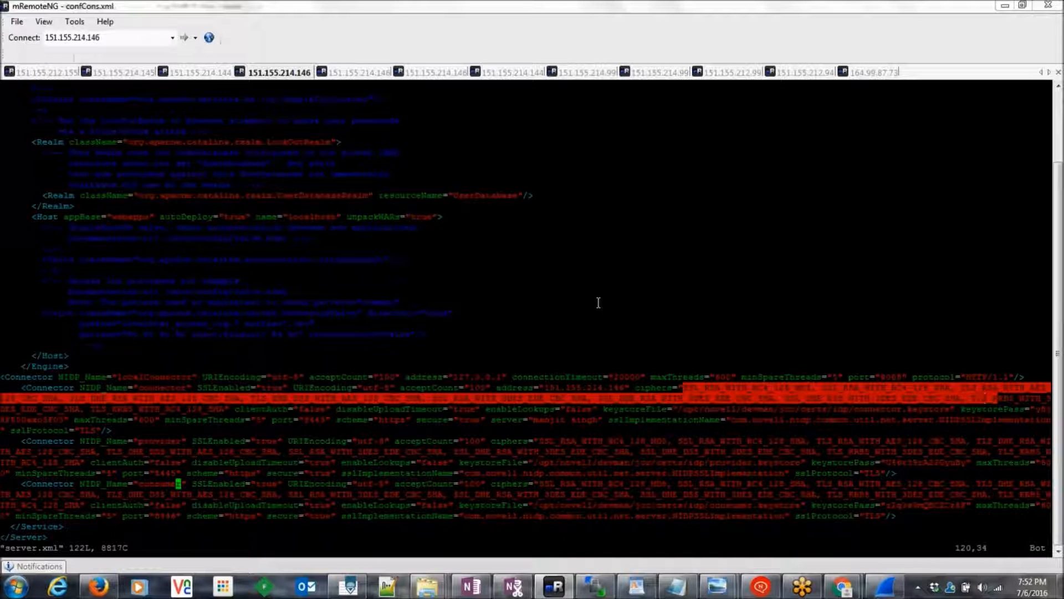
type(":s!")
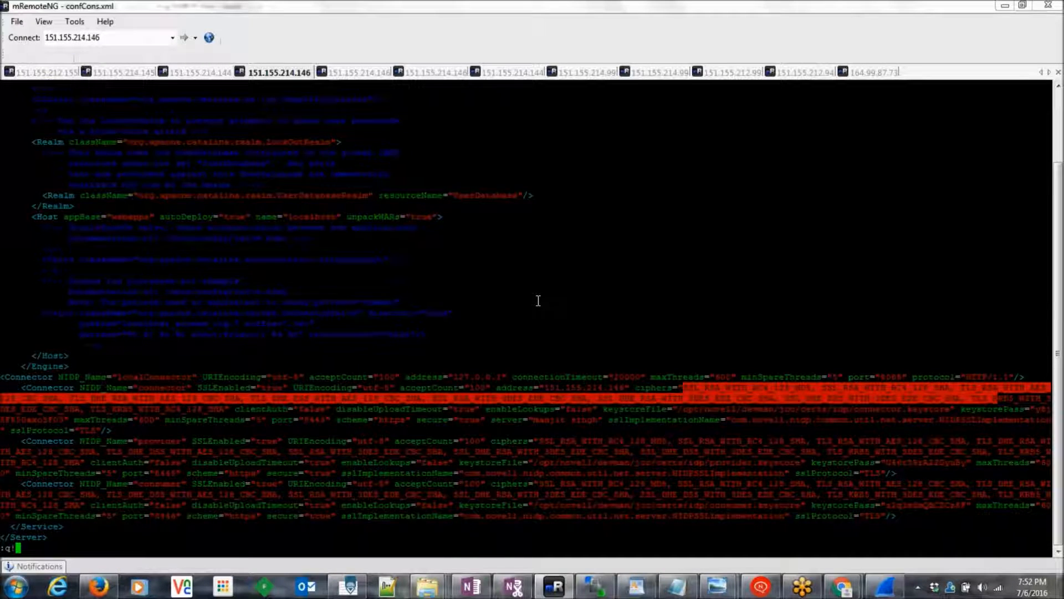
key("Return")
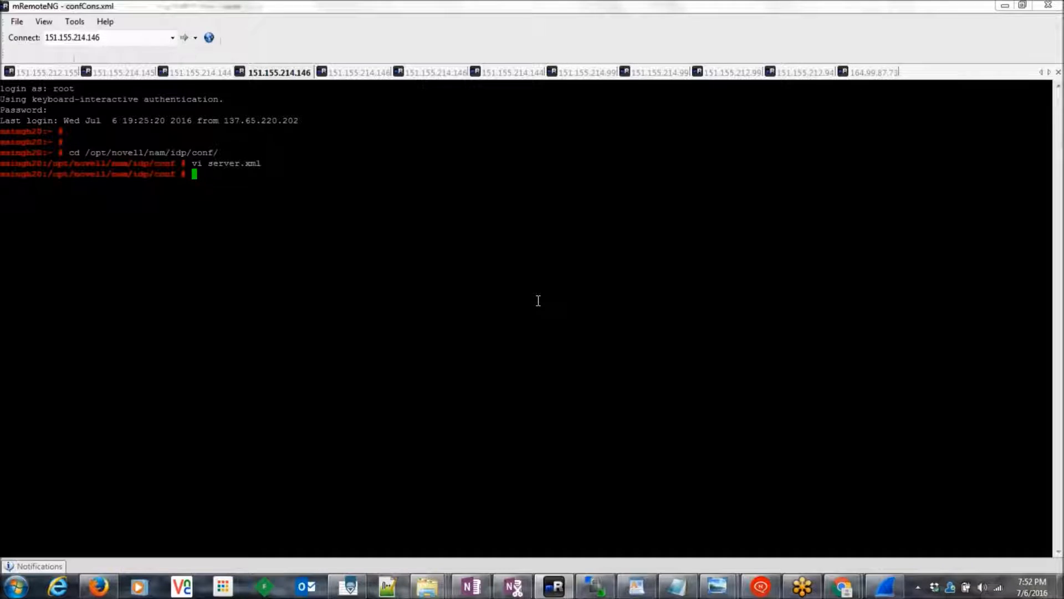
key("alt+Tab")
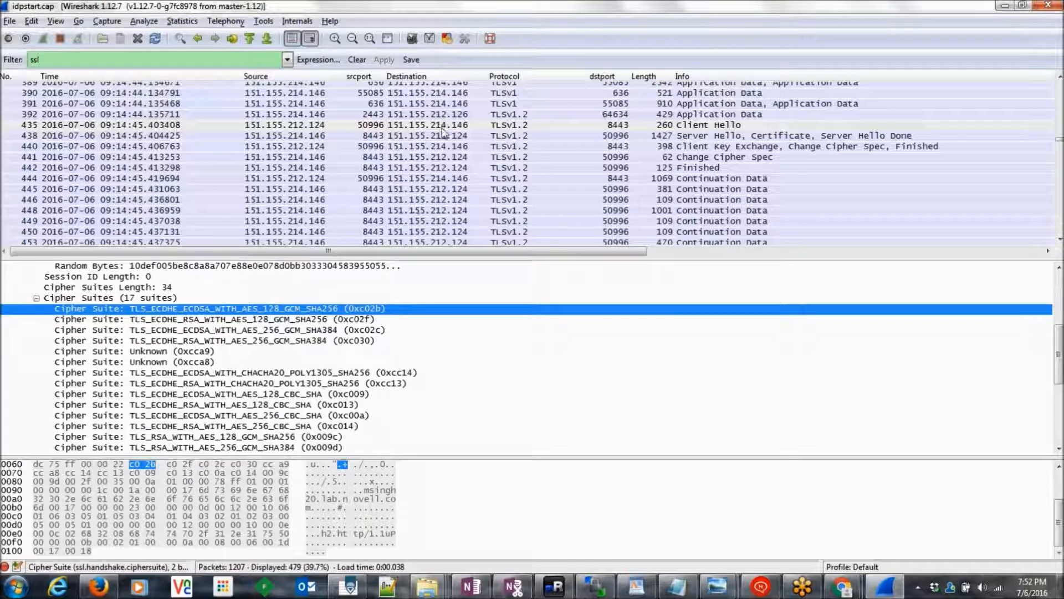
Step: Review Client Hello packet 435, then the cipher suite chosen in Server Hello packet 438
left_click(630, 129)
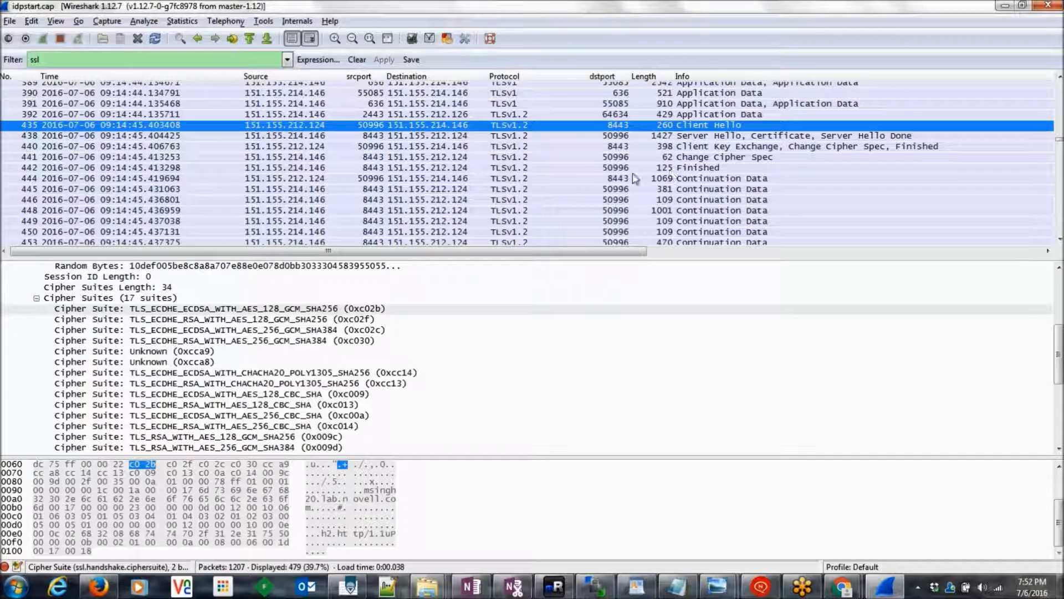
left_click(556, 135)
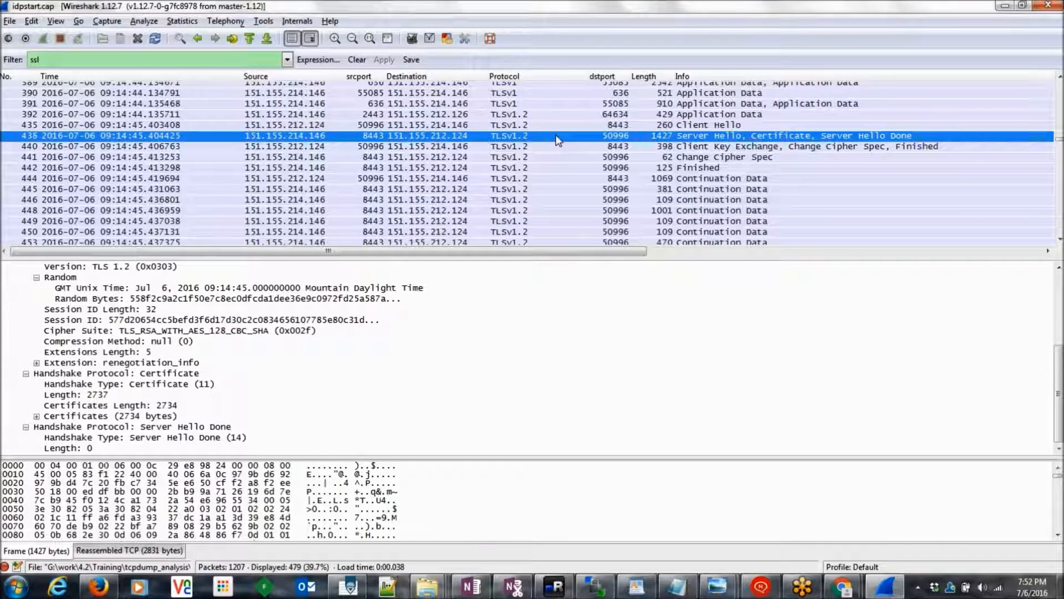
left_click(136, 331)
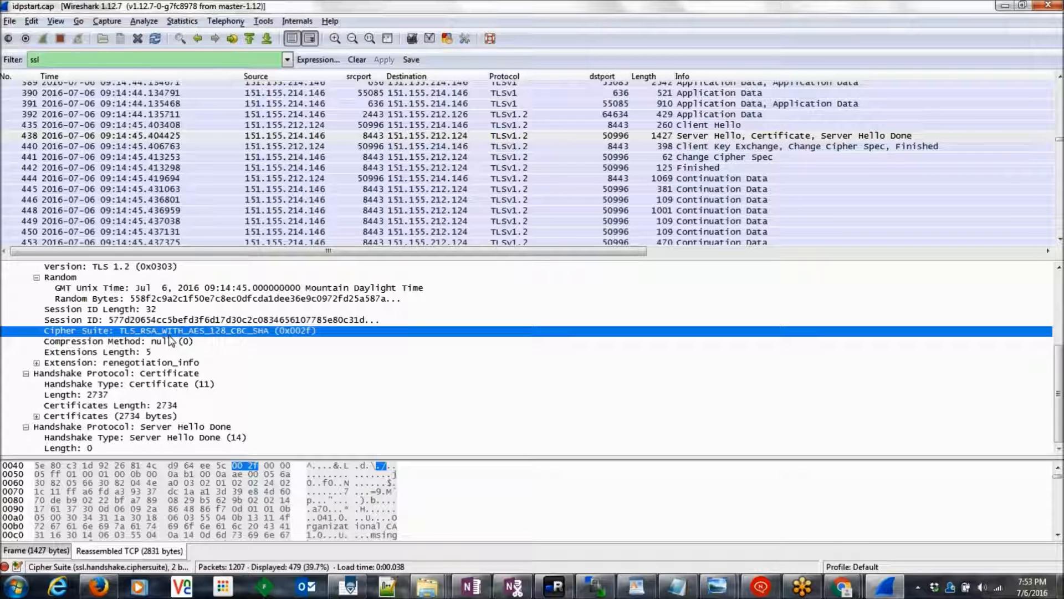
Step: Compare Client Hello packet 435's Random Bytes against the SSLHandshake diagram
left_click(615, 126)
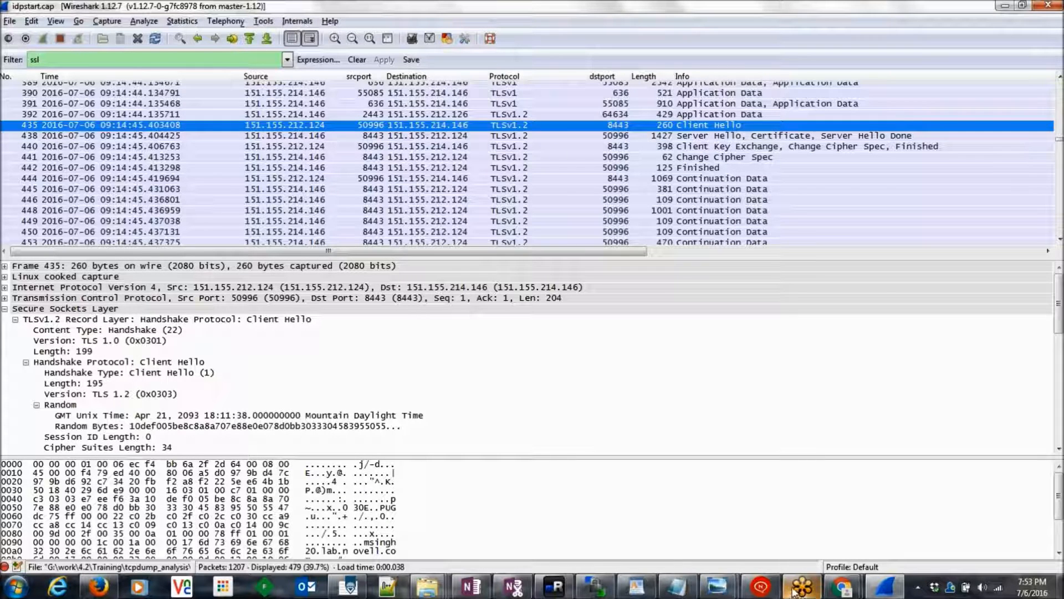
mouse_move(717, 586)
left_click(727, 557)
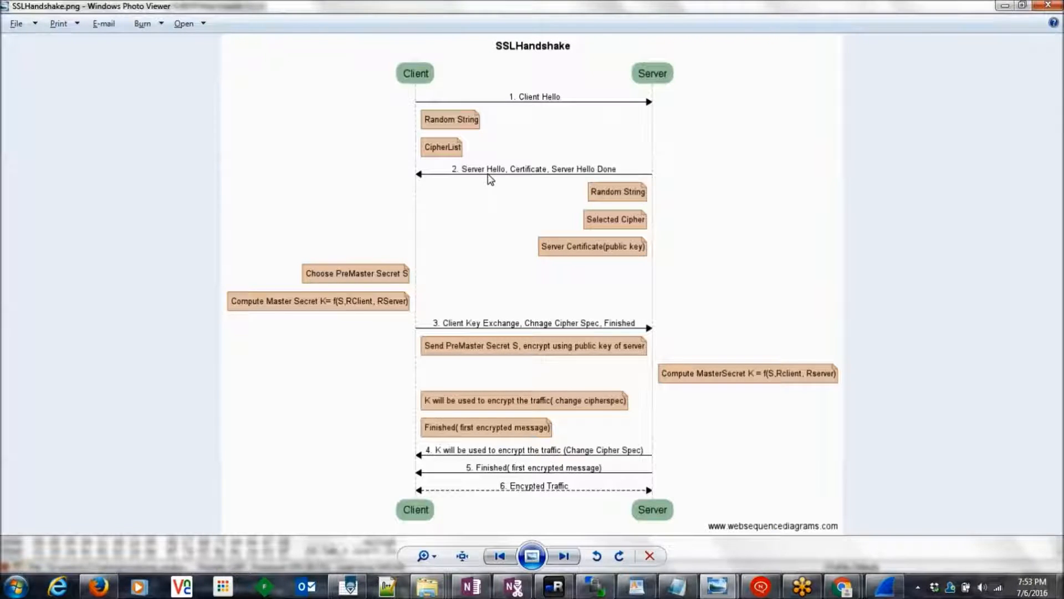
key("alt+Tab")
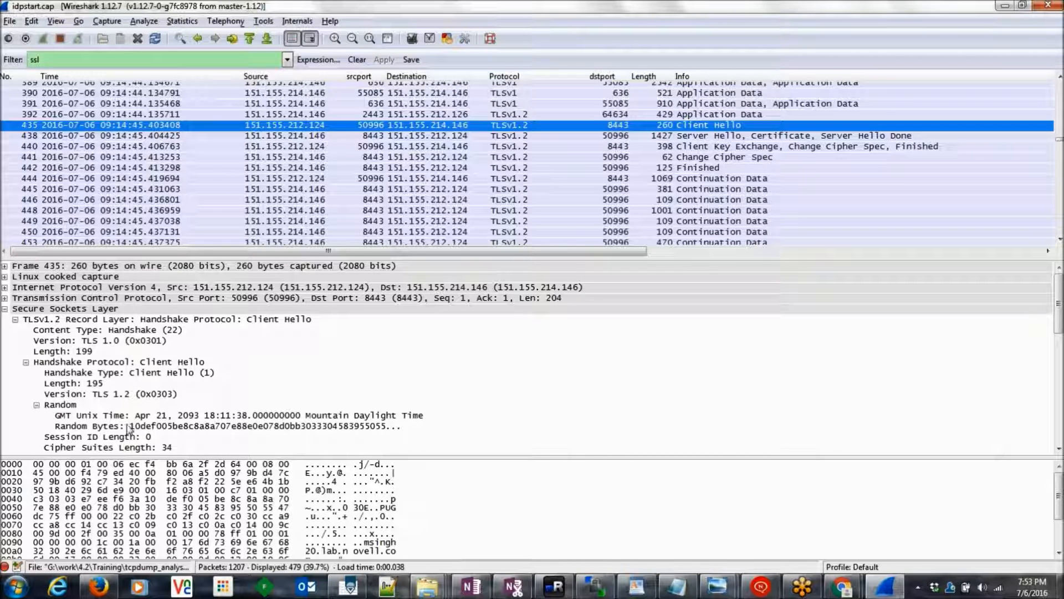
left_click(184, 427)
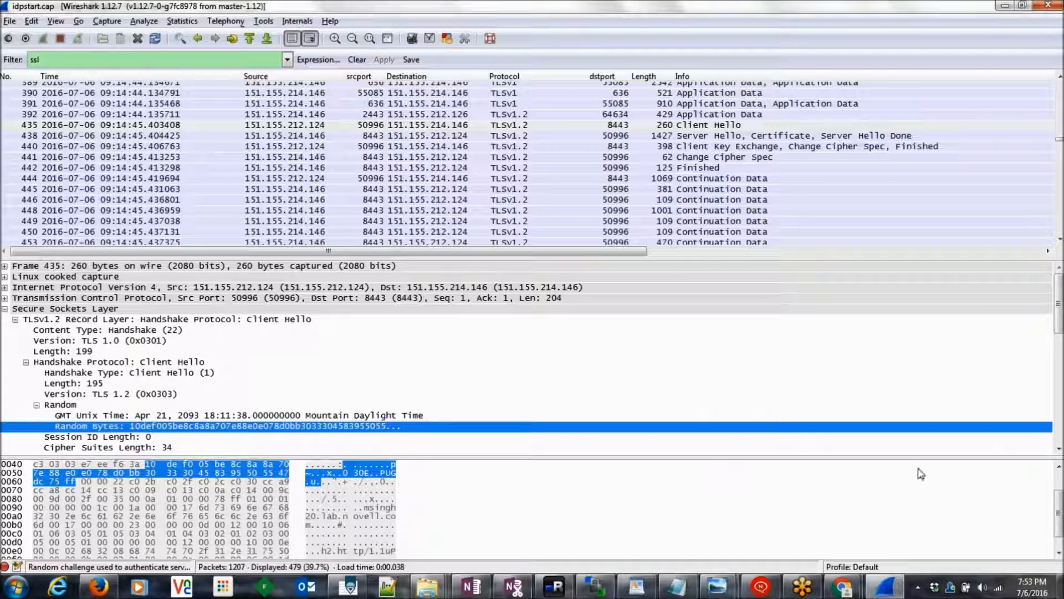
left_click_drag(1060, 328, 1060, 357)
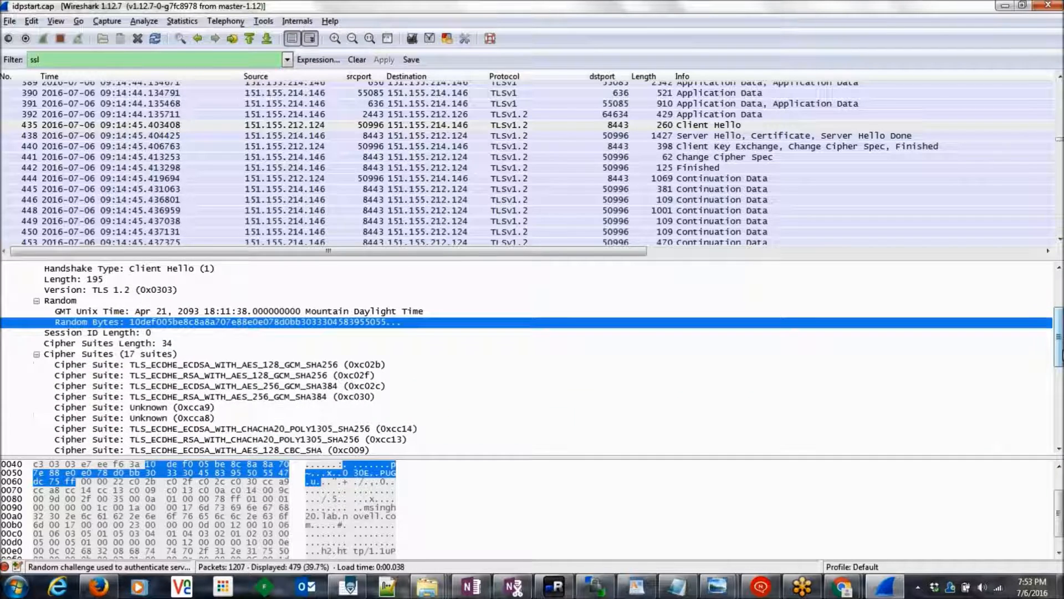
key("alt+Tab")
key("alt+Tab")
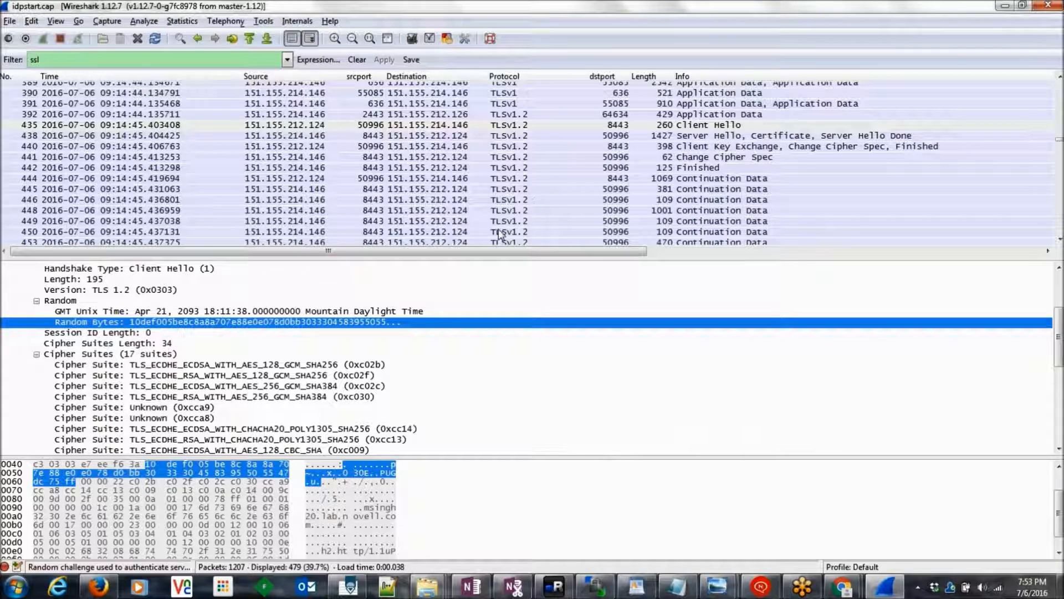
Step: Compare Server Hello Random Bytes and cipher suite TLS_RSA_WITH_AES_128_CBC_SHA against the diagram
left_click(695, 136)
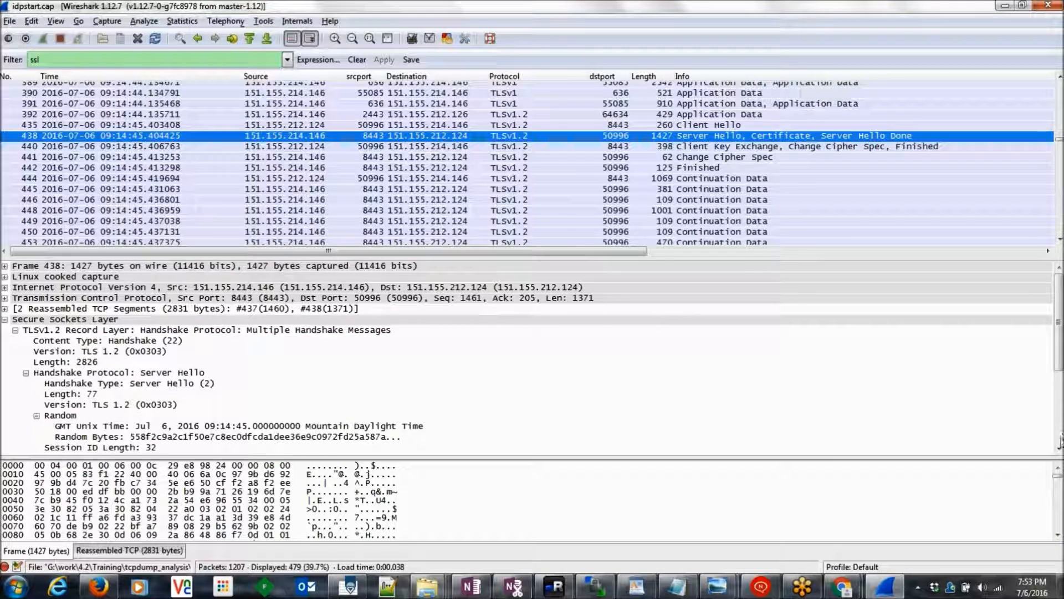
scroll(1060, 440, "down", 2)
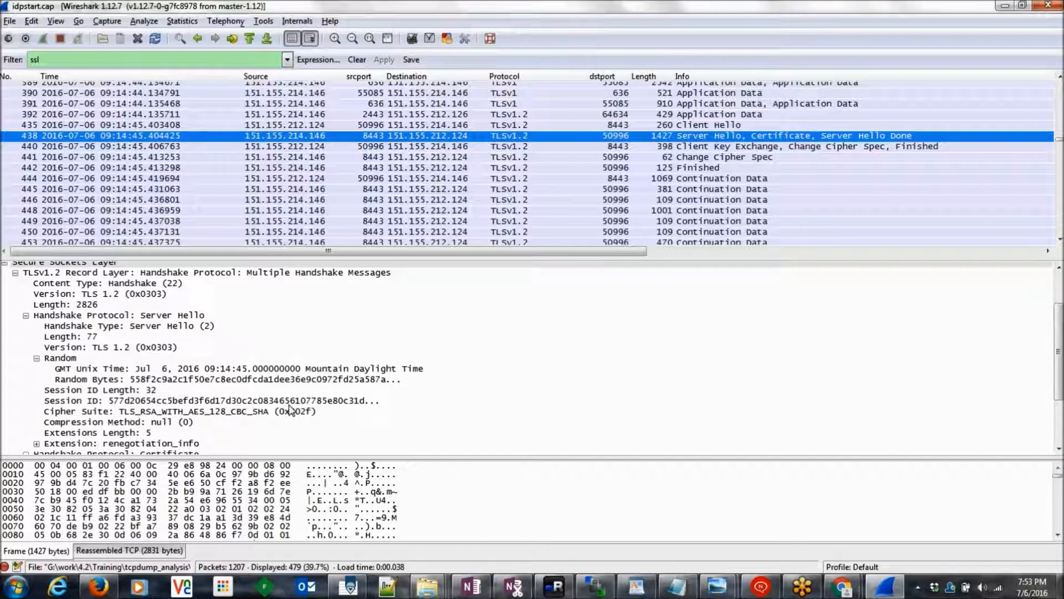
left_click(187, 382)
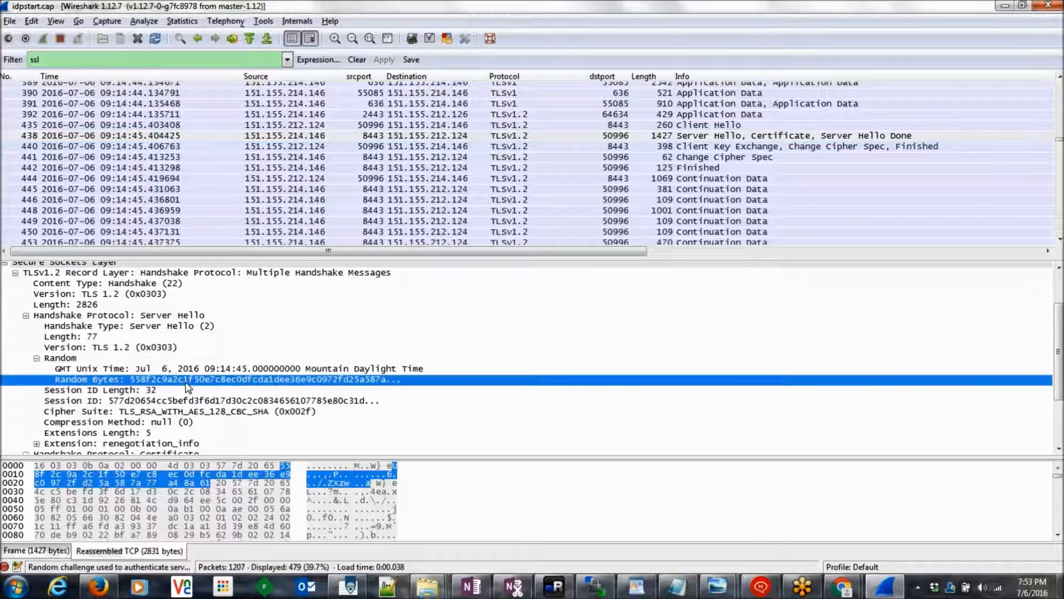
left_click(177, 413)
key("alt+Tab")
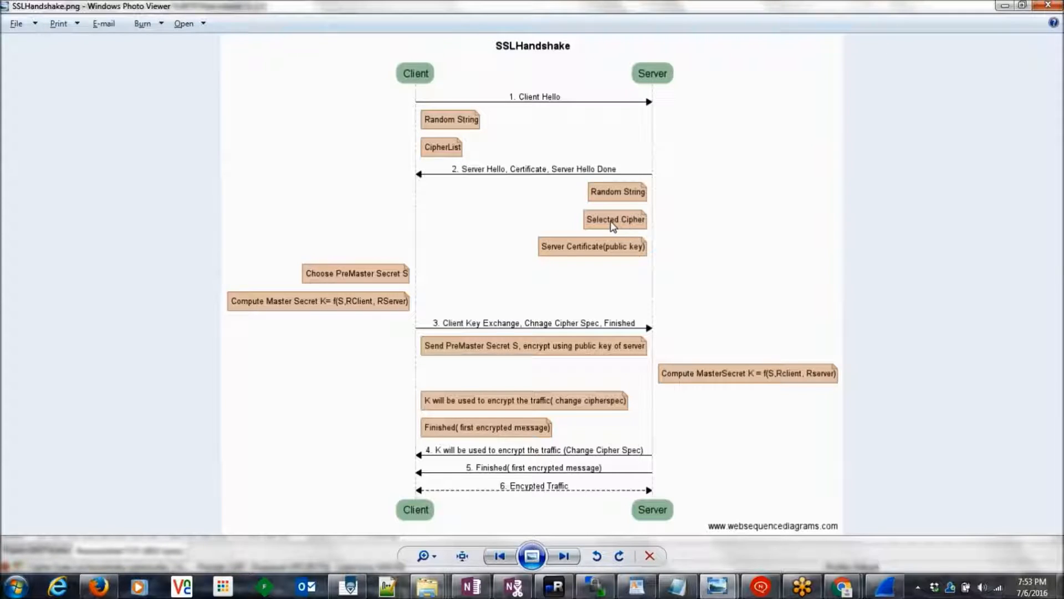
key("alt+Tab")
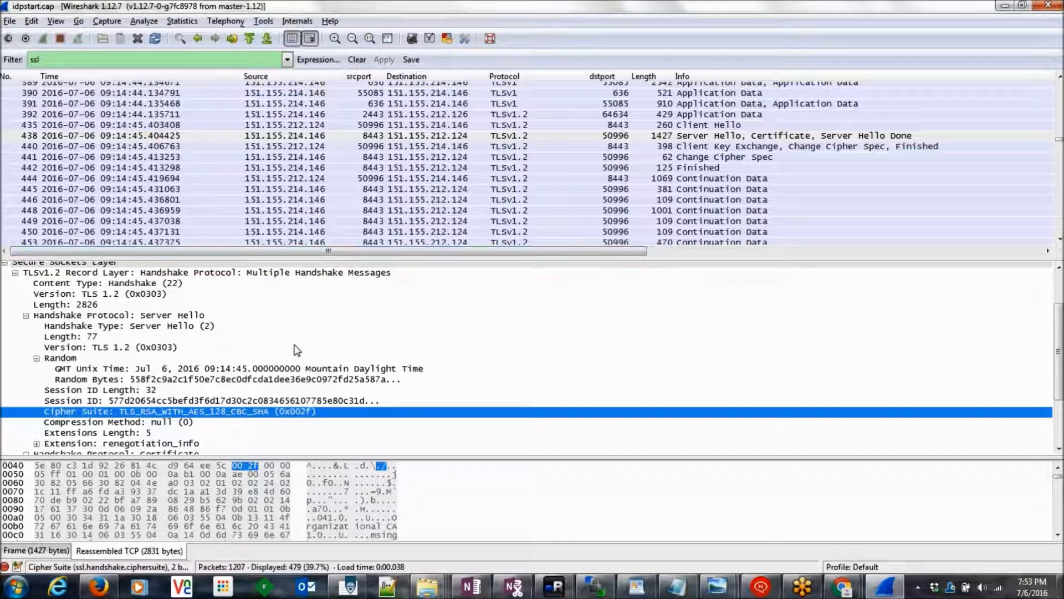
left_click_drag(1059, 391, 1059, 431)
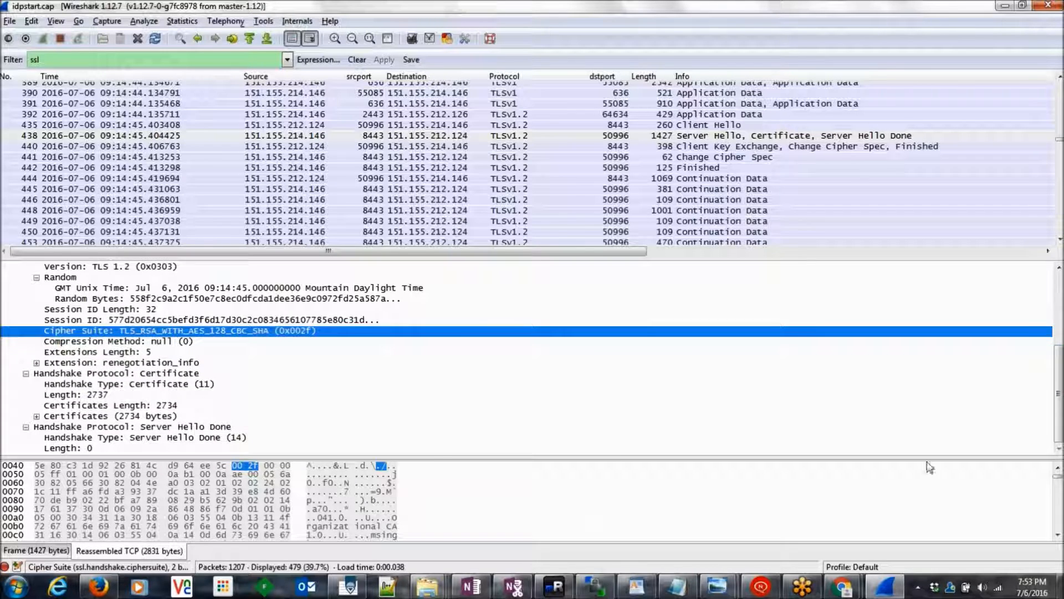
key("alt+Tab")
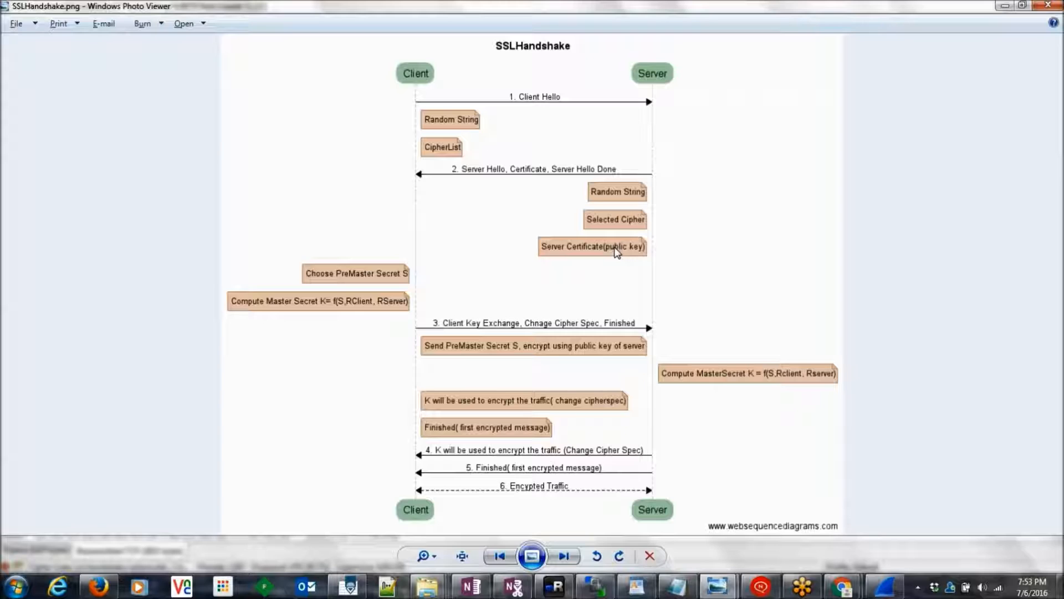
key("alt+Tab")
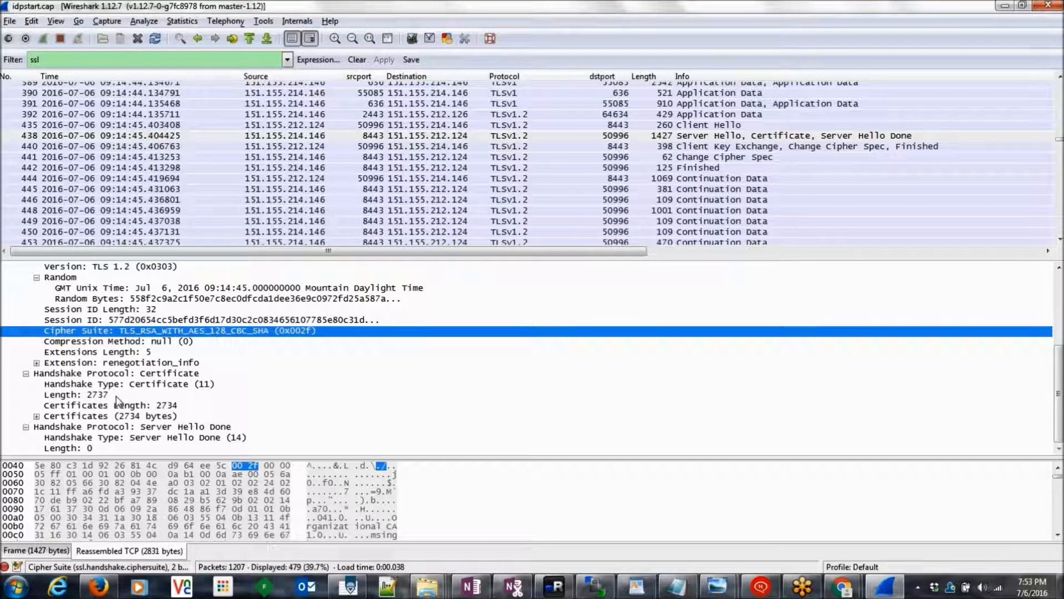
Step: Expand packet 438's Certificate message and the first certificate's signedCertificate fields
left_click(161, 375)
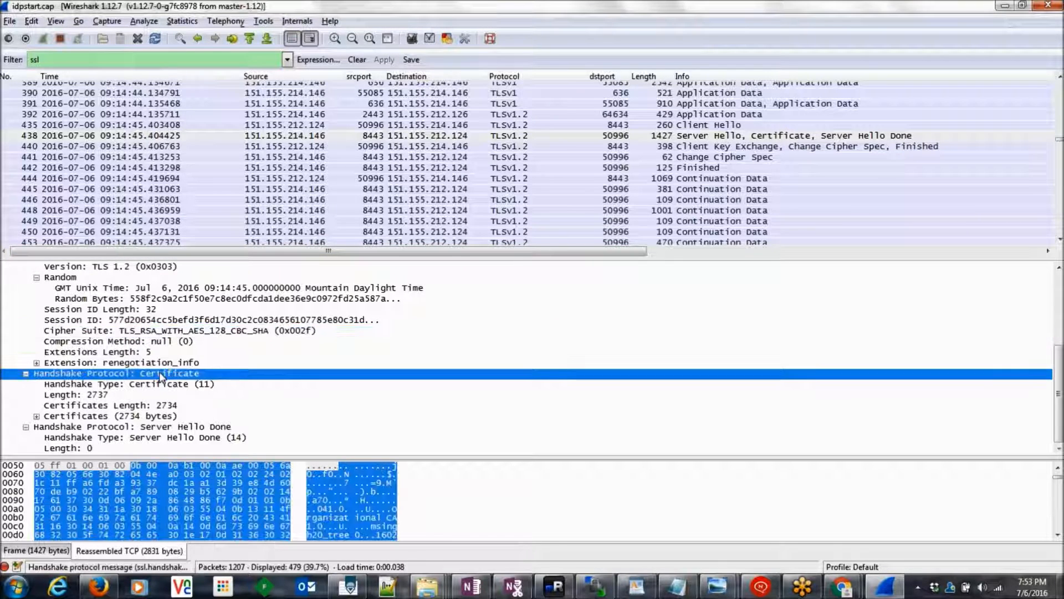
left_click(37, 417)
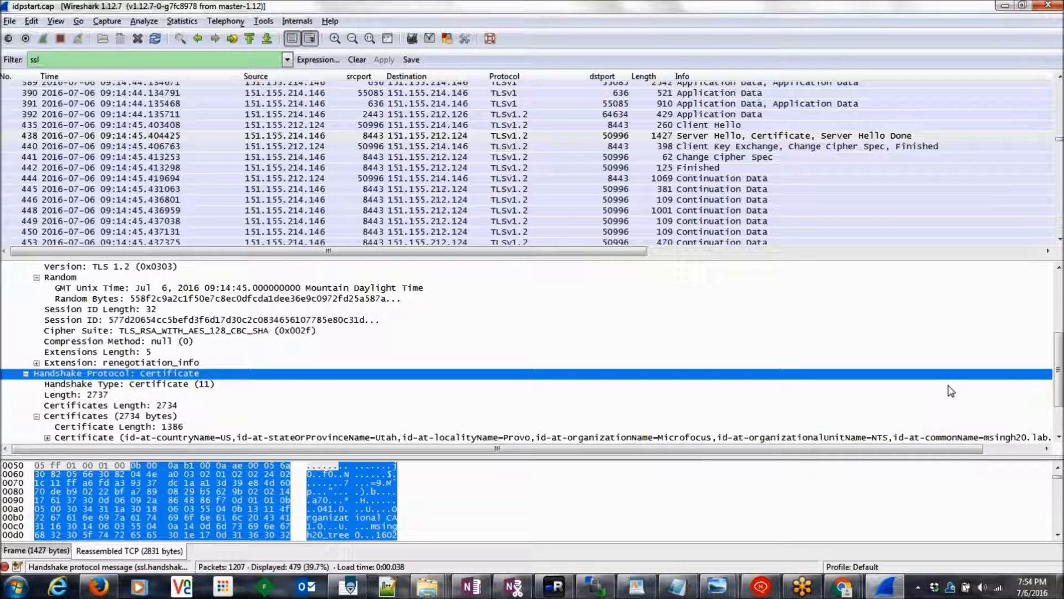
scroll(1056, 377, "down", 2)
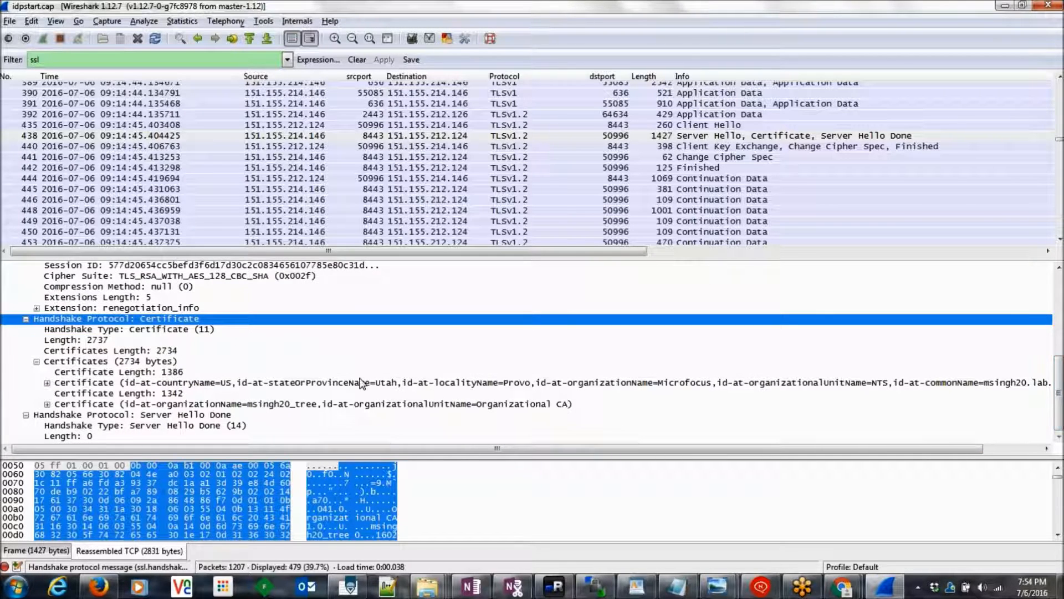
left_click(47, 383)
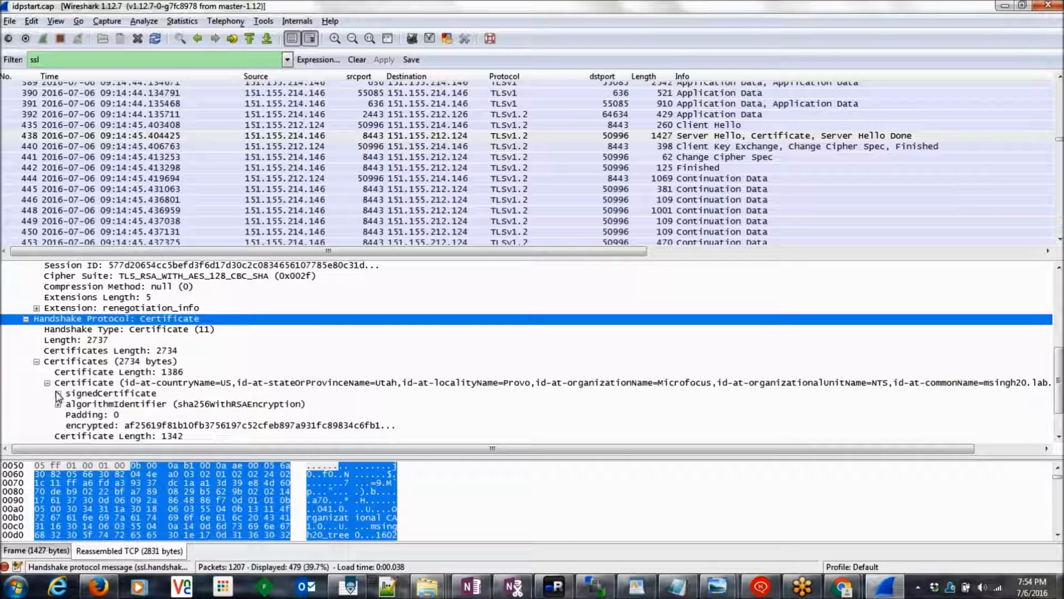
left_click(58, 395)
left_click(274, 415)
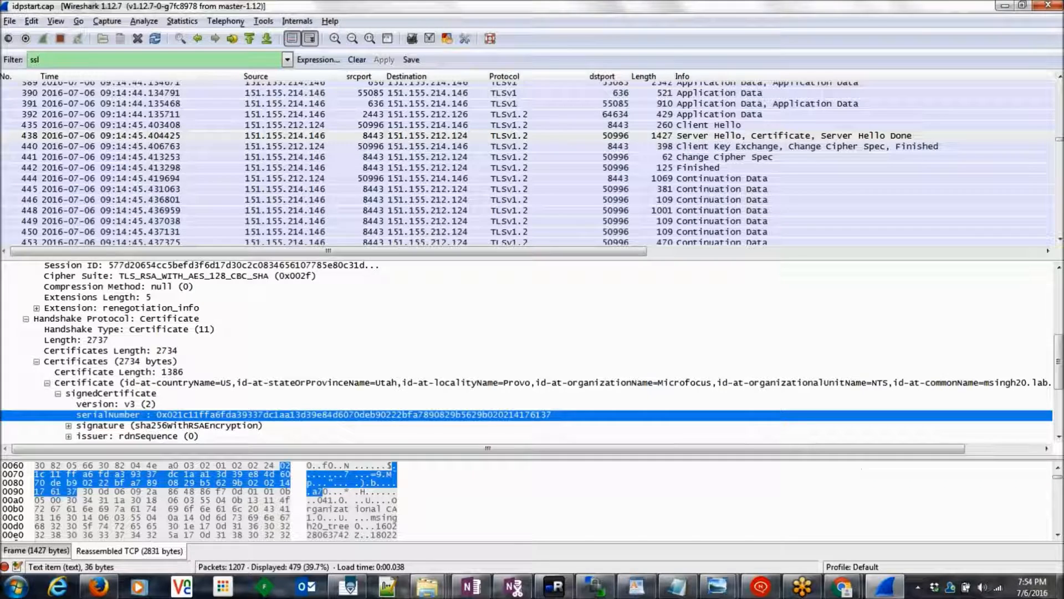
Step: Expand the Organizational CA certificate's details, then bring up the SSLHandshake diagram
scroll(232, 411, "down", 4)
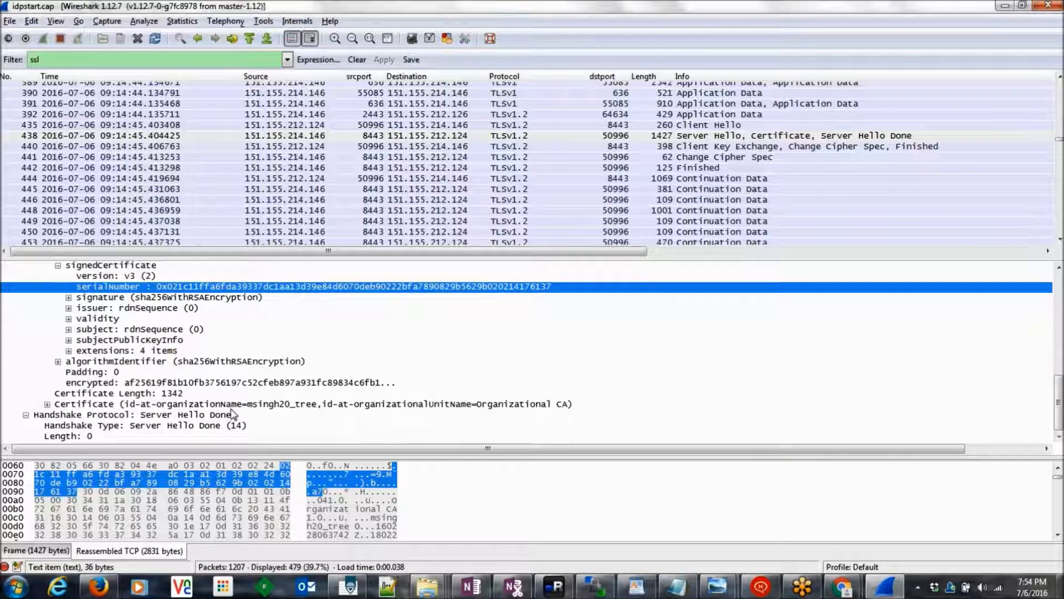
left_click(47, 404)
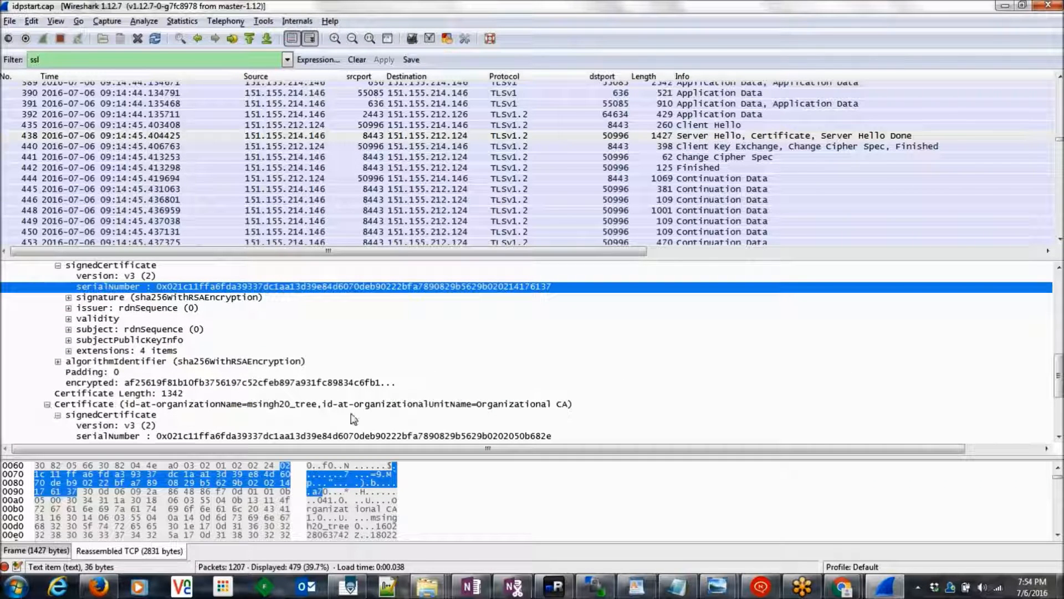
scroll(1059, 387, "down", 4)
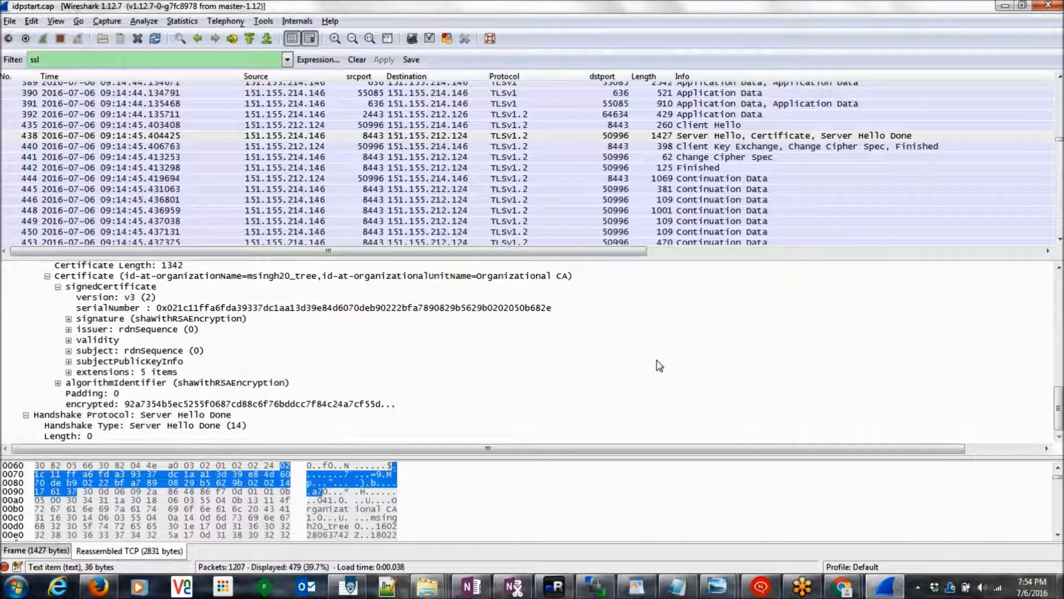
key("alt+Tab")
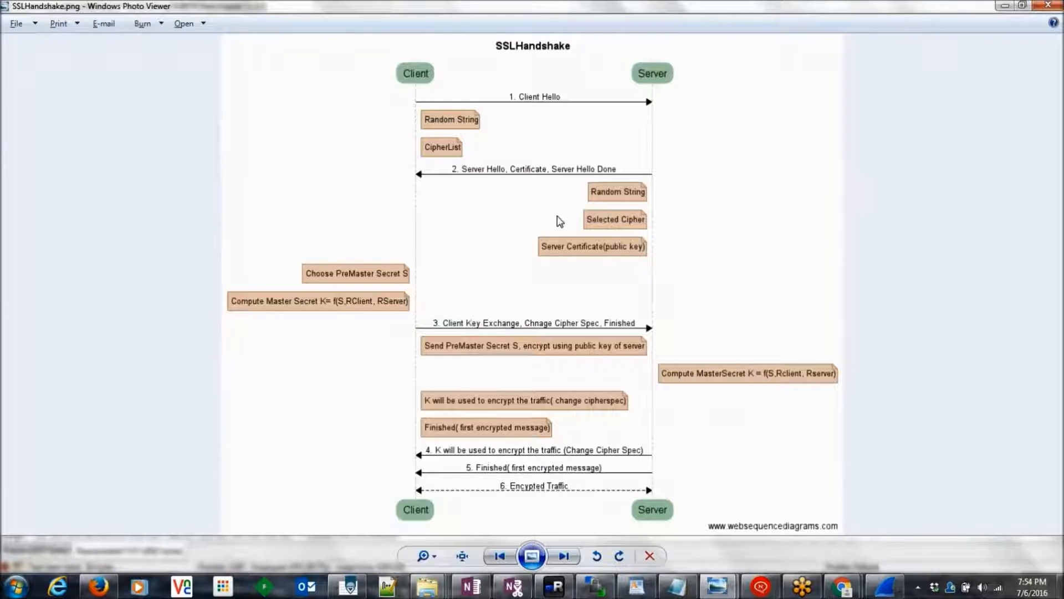
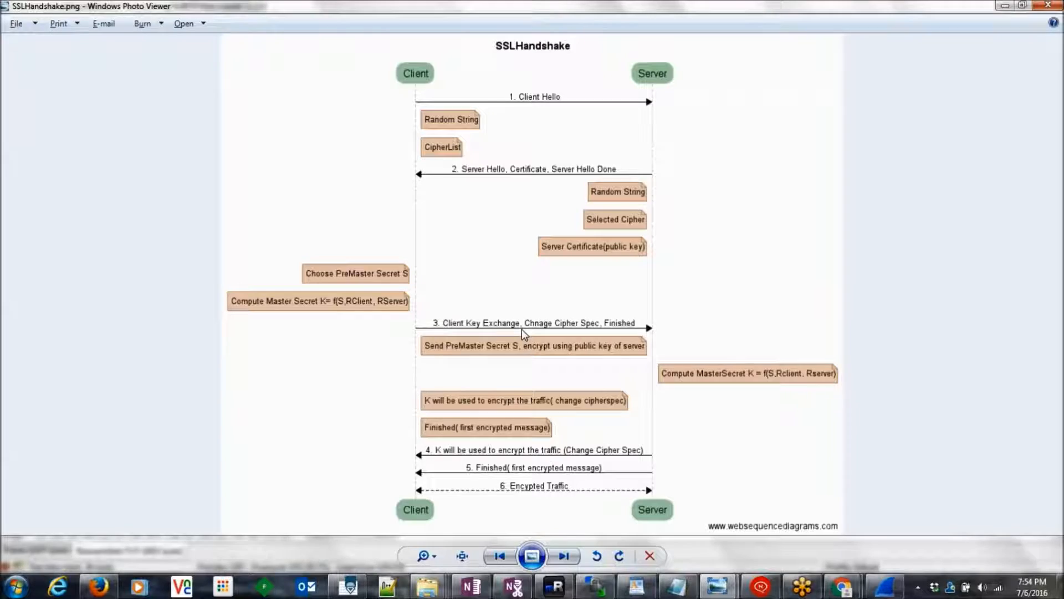
Step: Select the Client Key Exchange packet 440 in the capture
key("alt+Tab")
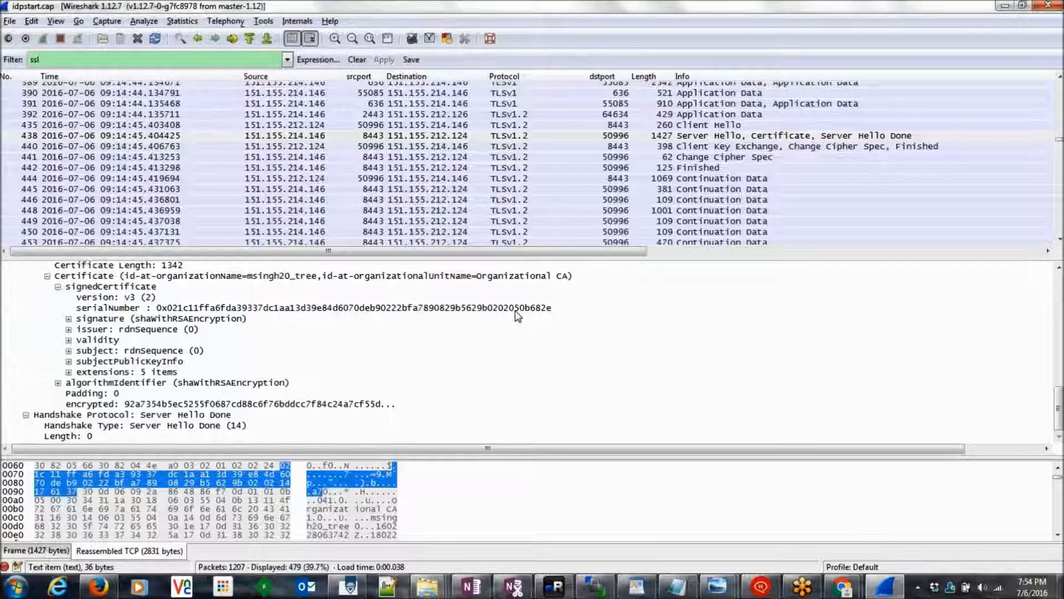
left_click(689, 147)
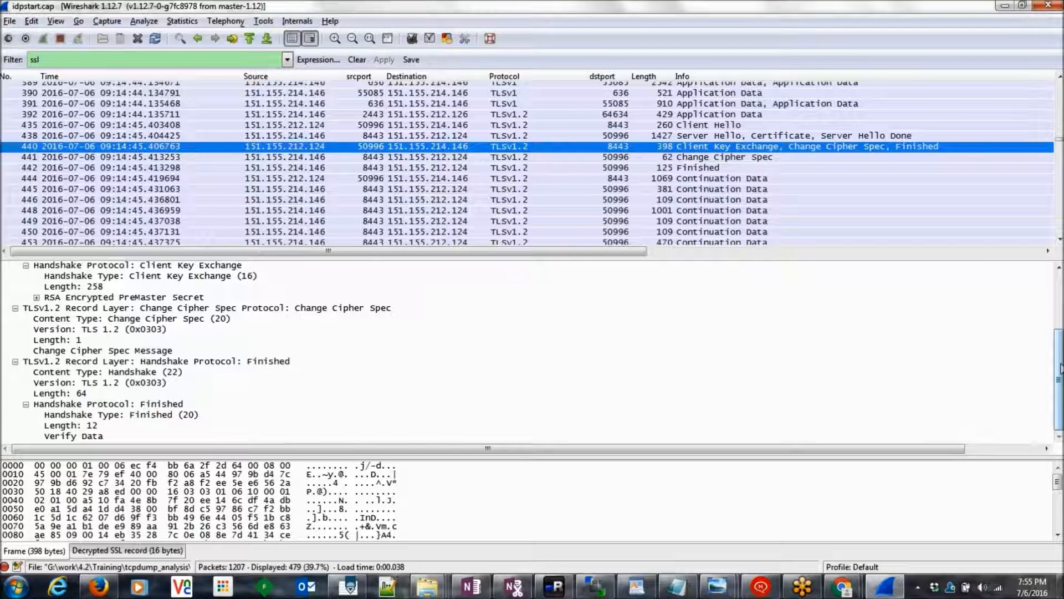
left_click_drag(1060, 370, 1060, 358)
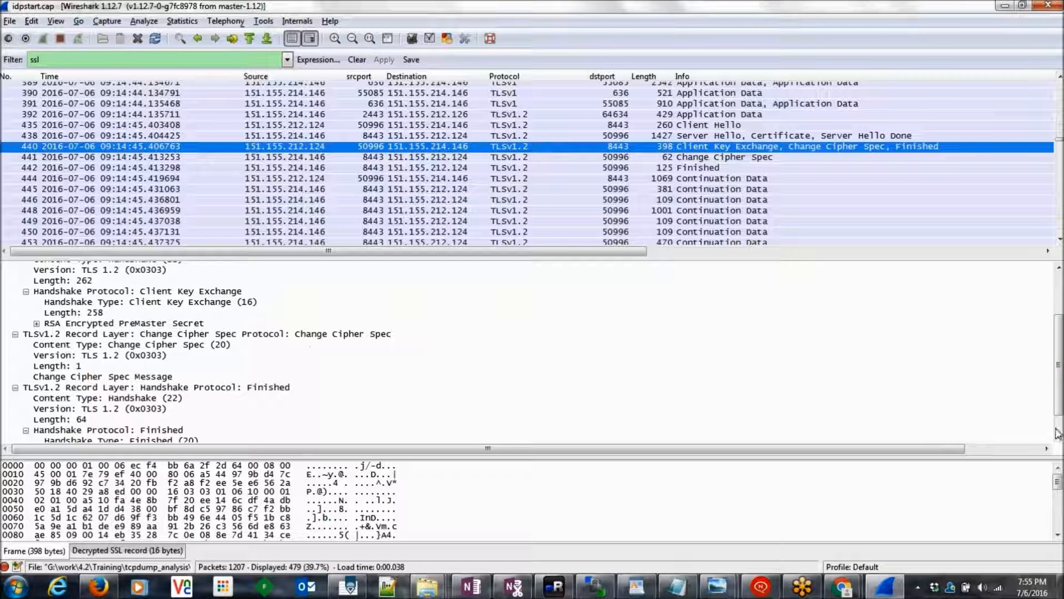
left_click_drag(1058, 363, 1059, 341)
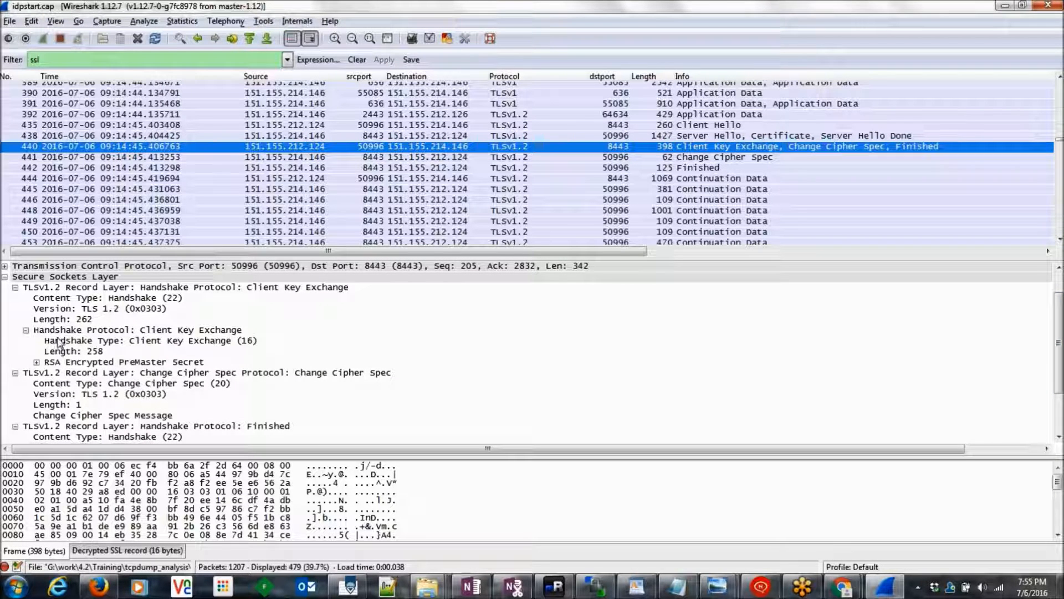
Step: Expand RSA Encrypted PreMaster Secret to show its 256-byte value, checking it against the diagram
left_click(187, 331)
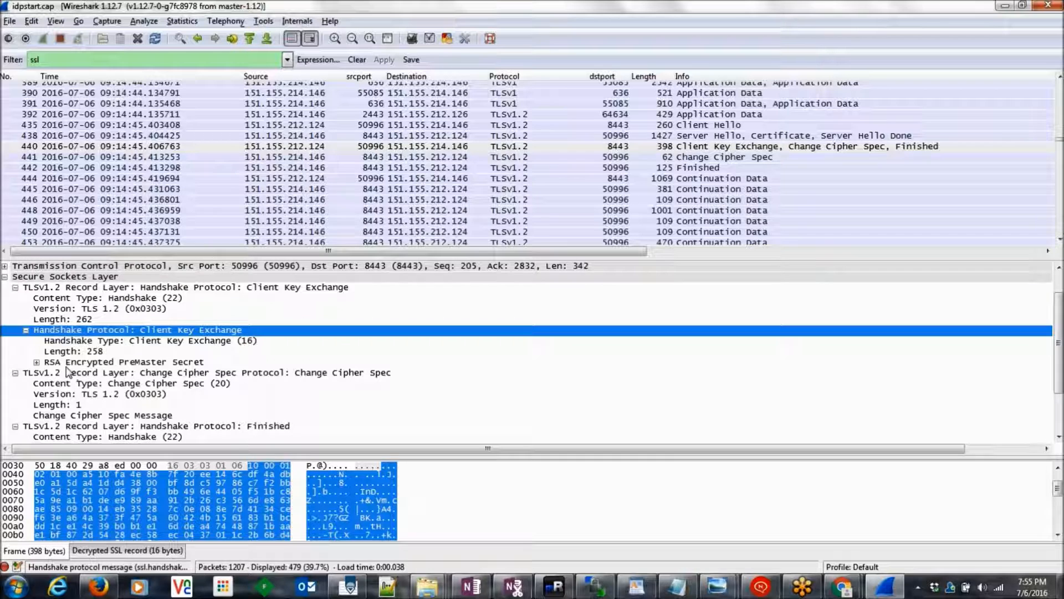
left_click(36, 363)
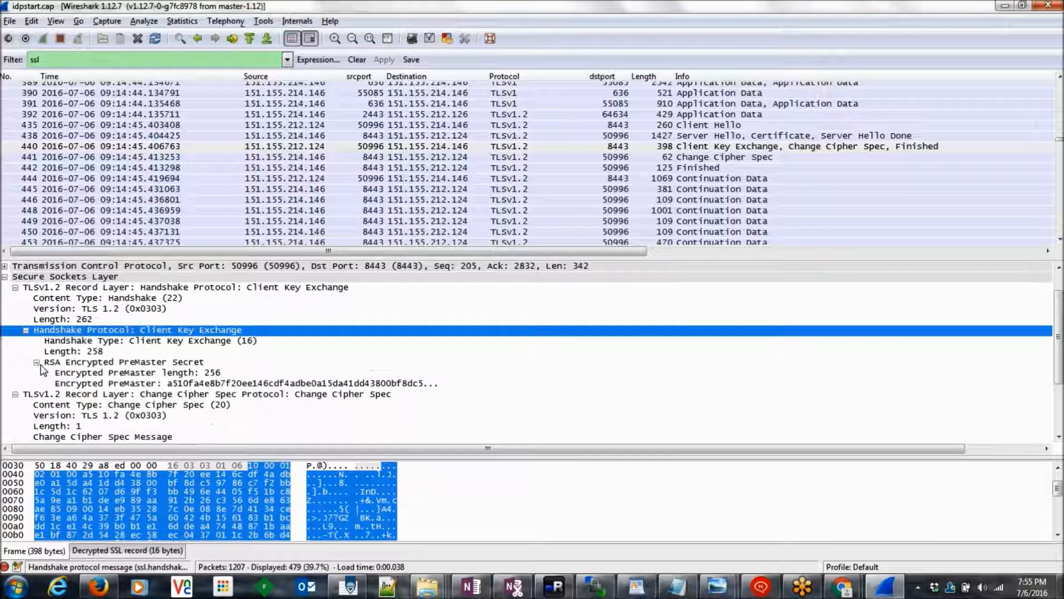
left_click(181, 373)
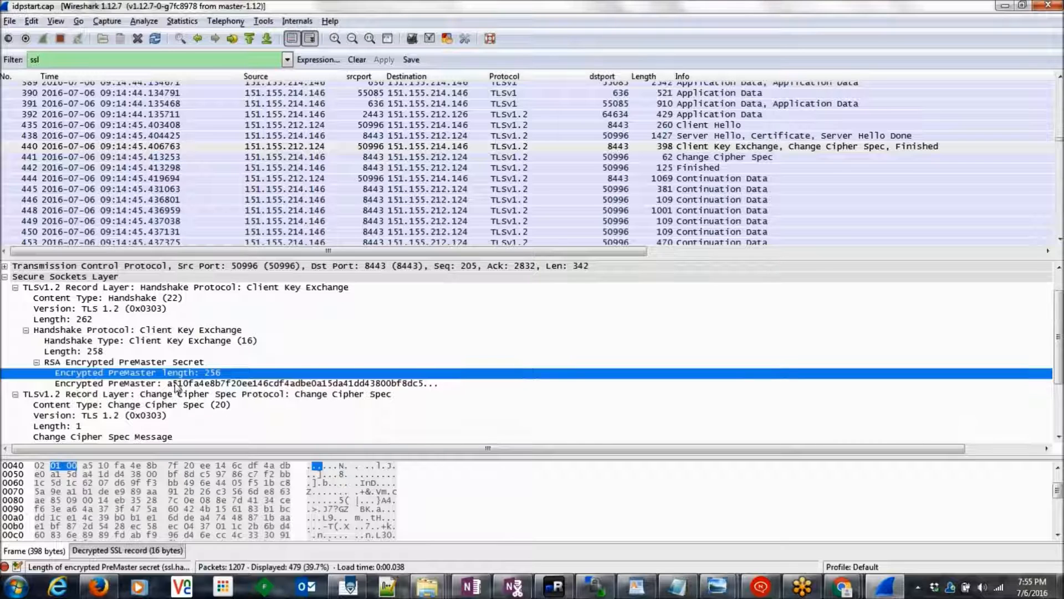
left_click(176, 384)
key("alt+Tab")
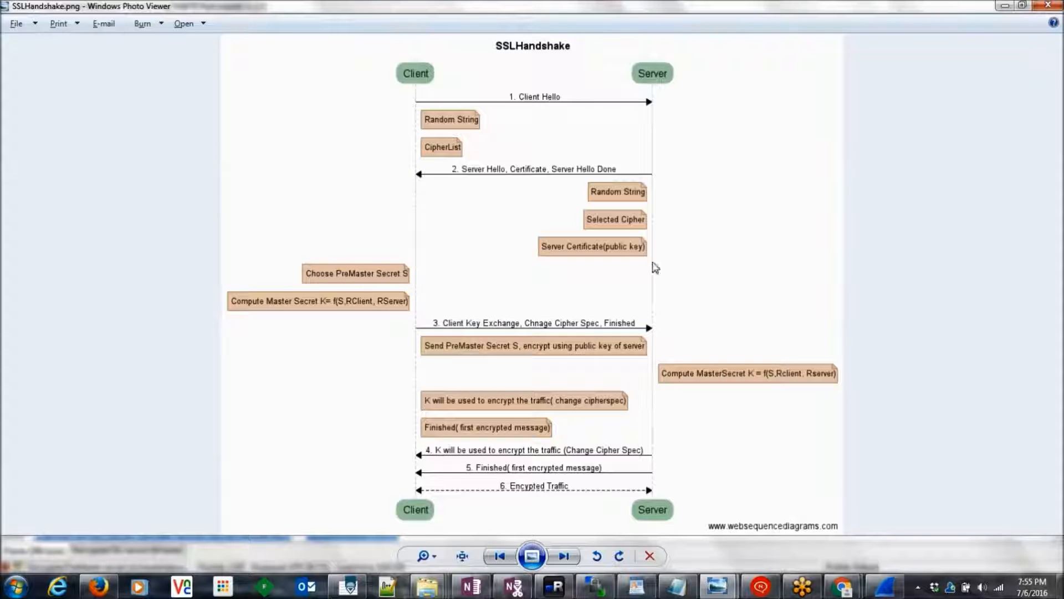
key("alt+Tab")
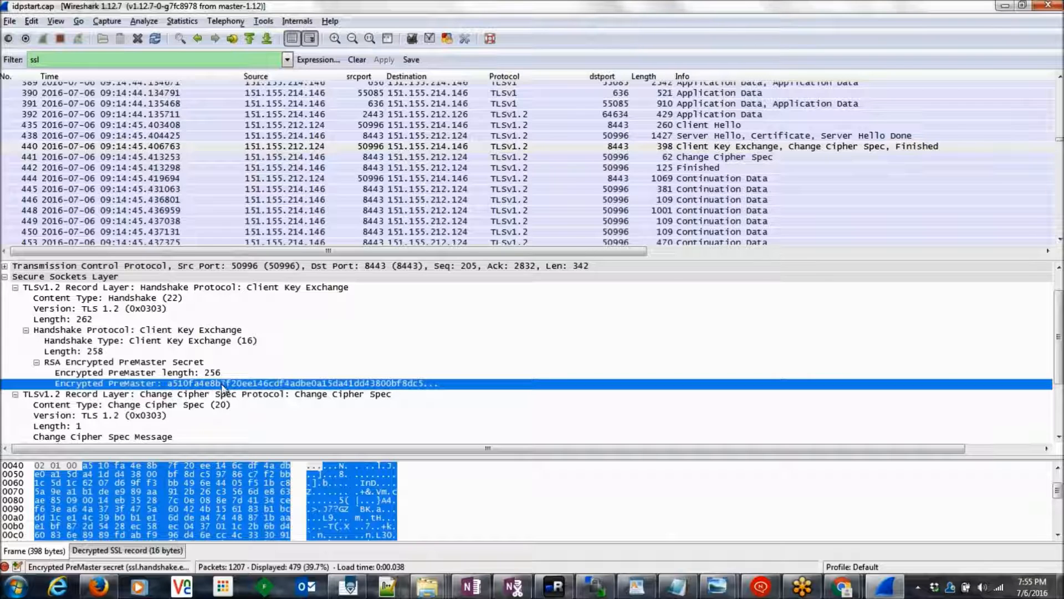
key("alt+Tab")
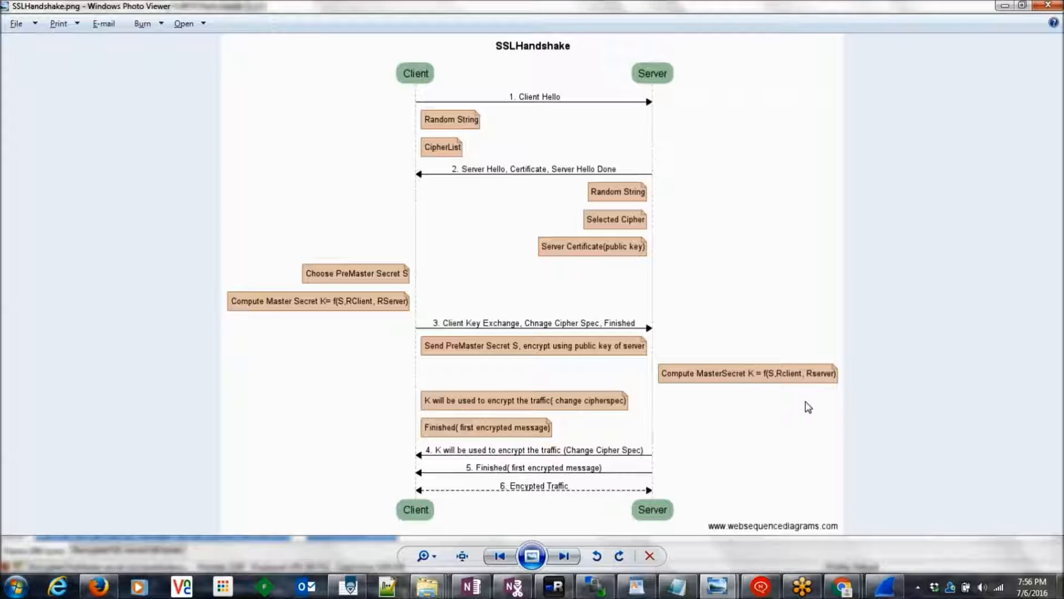
key("alt+Tab")
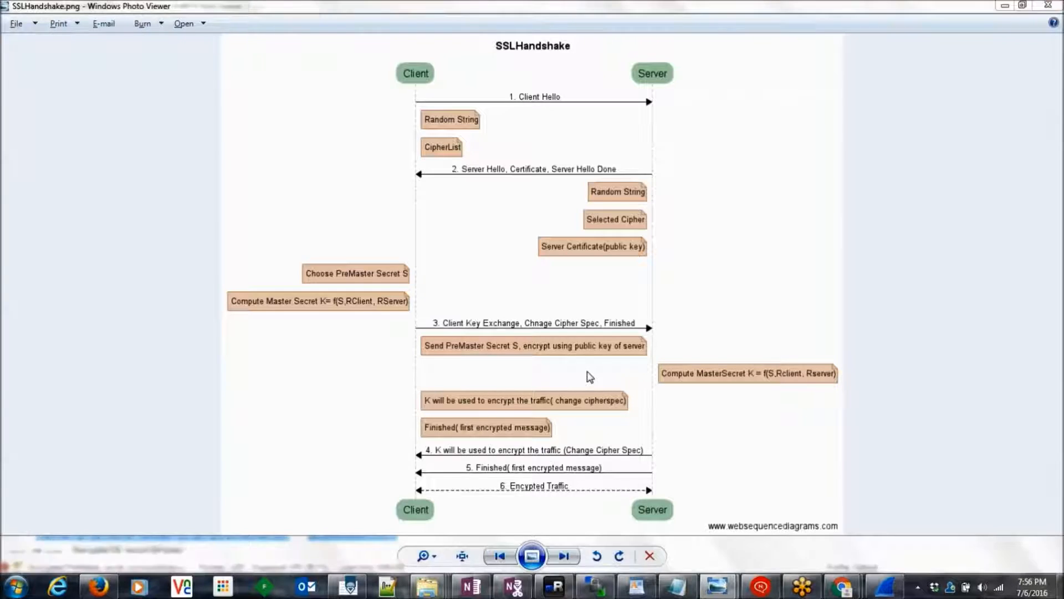
key("alt+Tab")
key("alt+Tab")
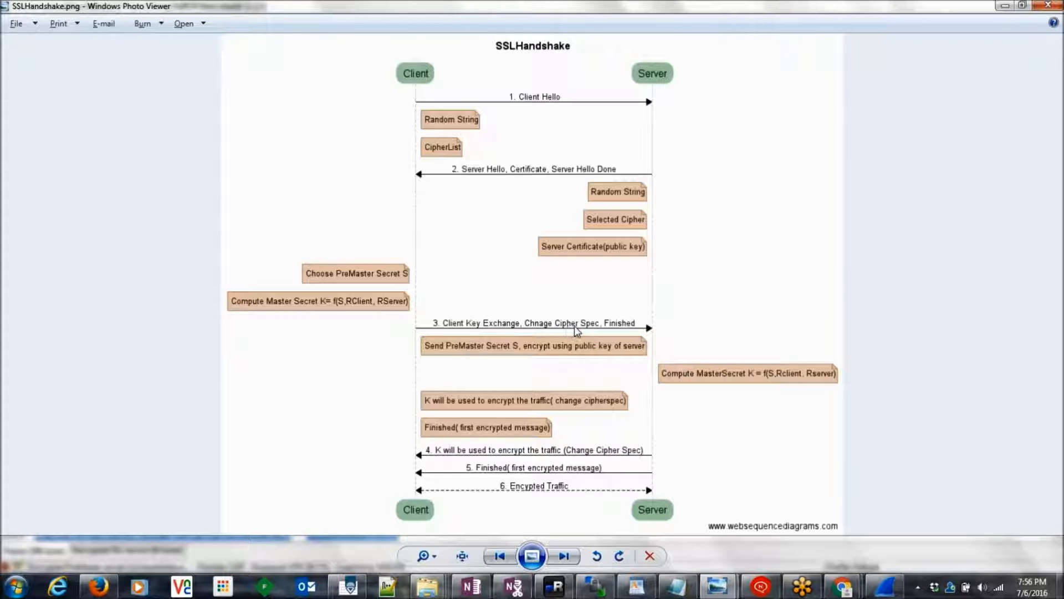
key("alt+Tab")
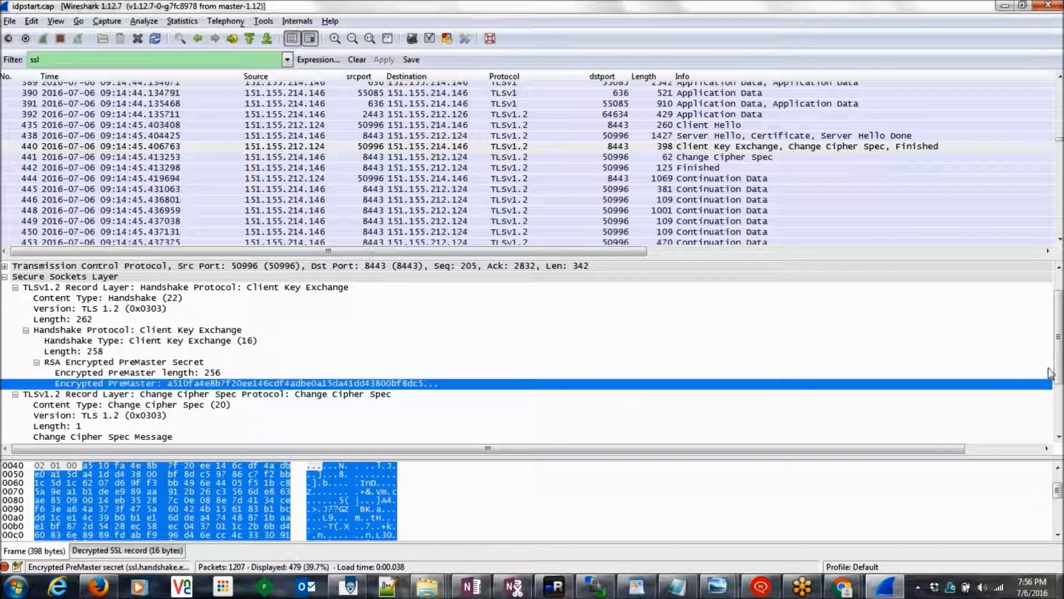
Step: Compare the one-byte Change Cipher Spec message with the encrypted premaster bytes and the diagram
left_click_drag(1058, 371, 1061, 410)
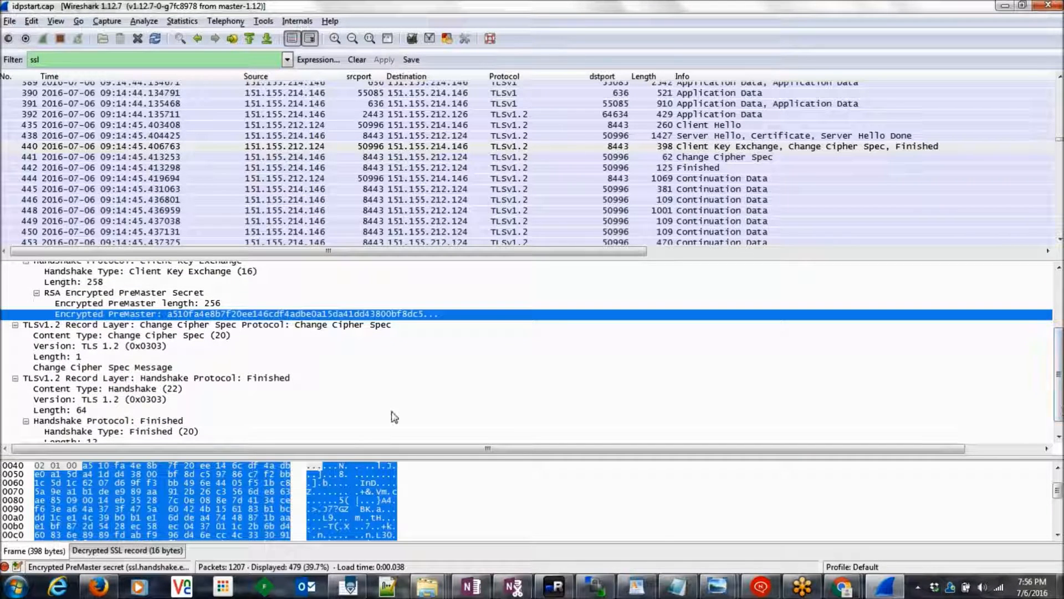
left_click(133, 369)
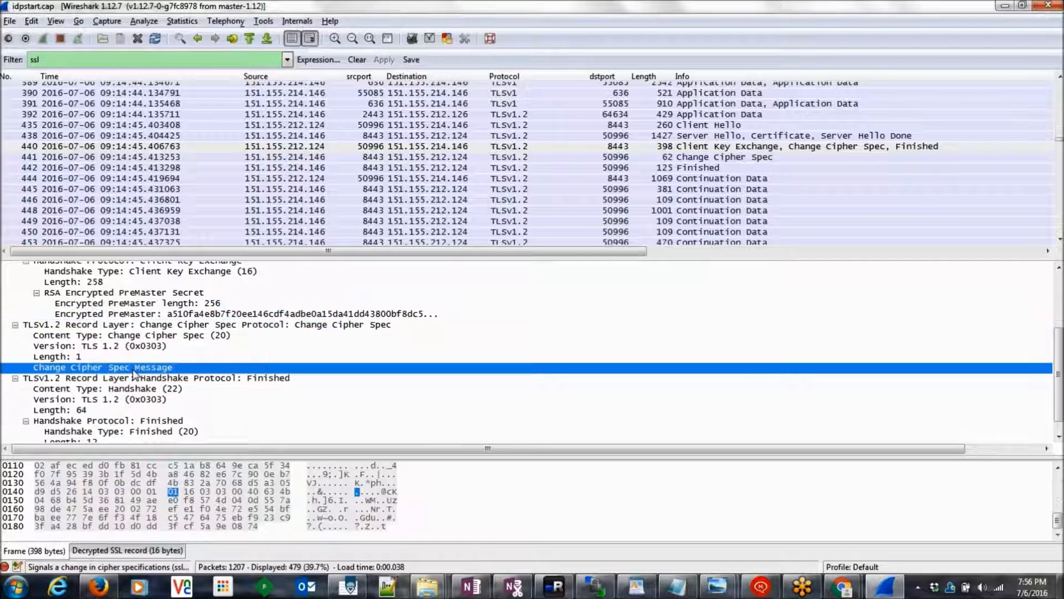
left_click(201, 314)
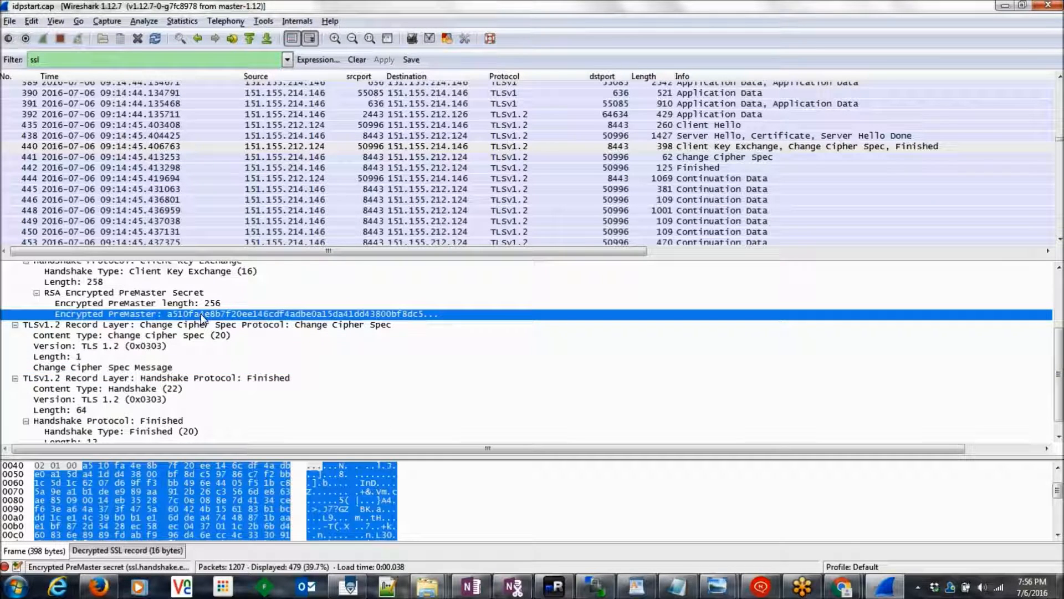
left_click(156, 369)
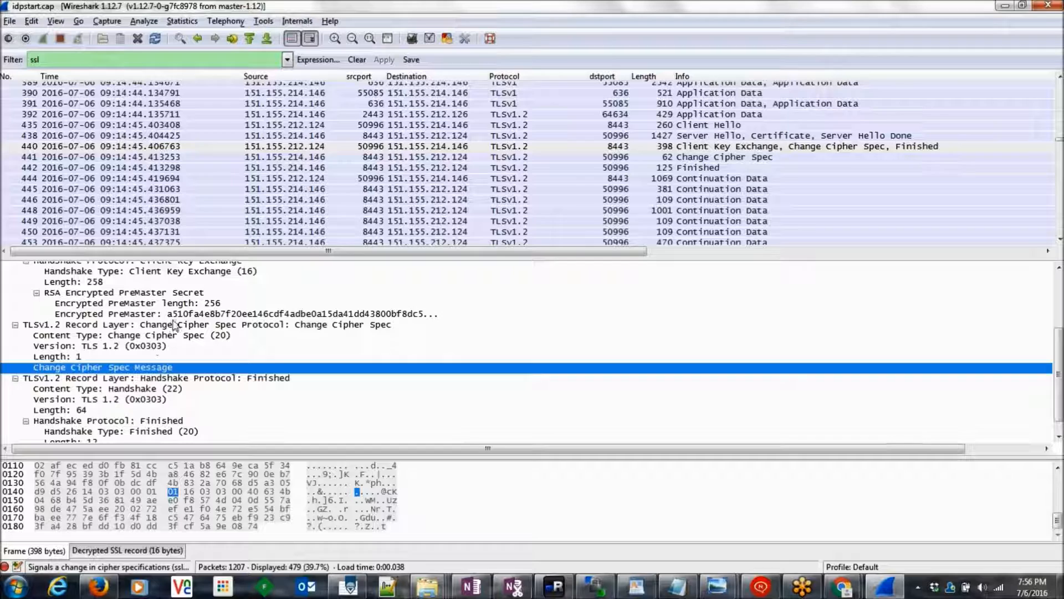
left_click(185, 314)
left_click(147, 368)
key("alt+Tab")
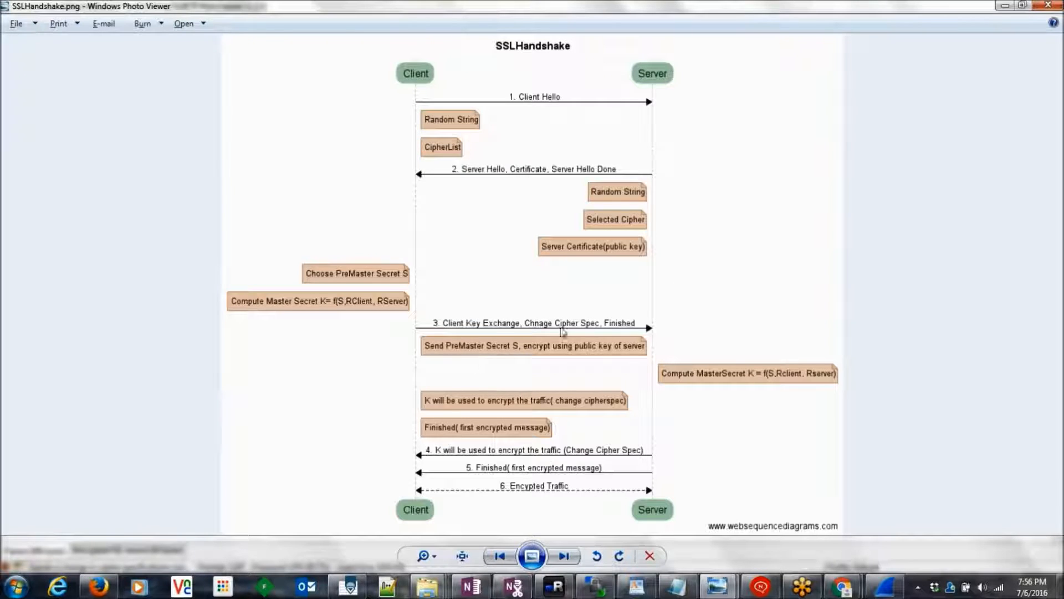
key("alt+Tab")
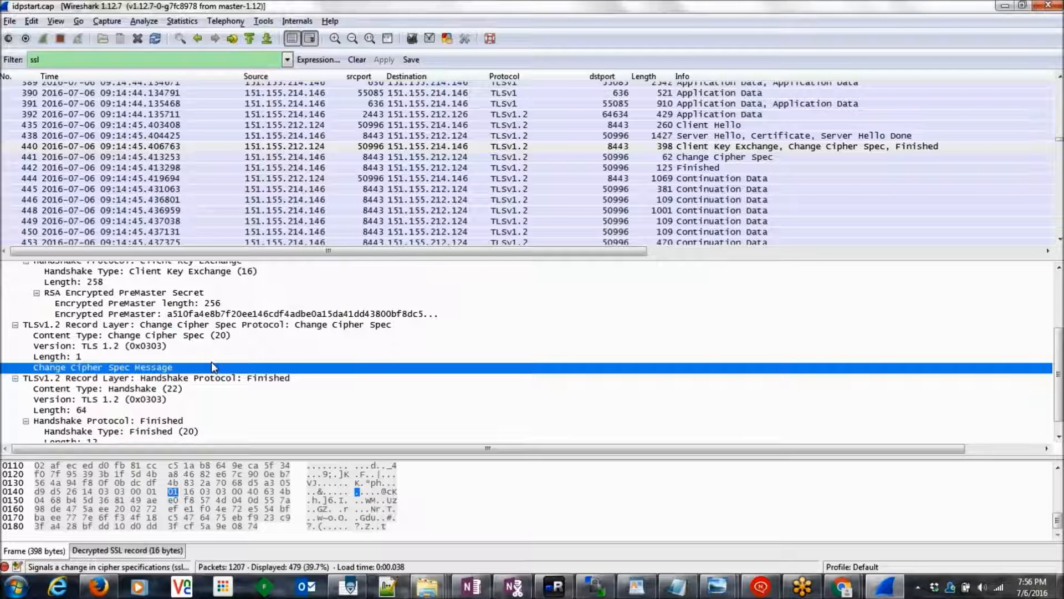
Step: Recheck the Change Cipher Spec record length and message byte against the handshake diagram
left_click(207, 314)
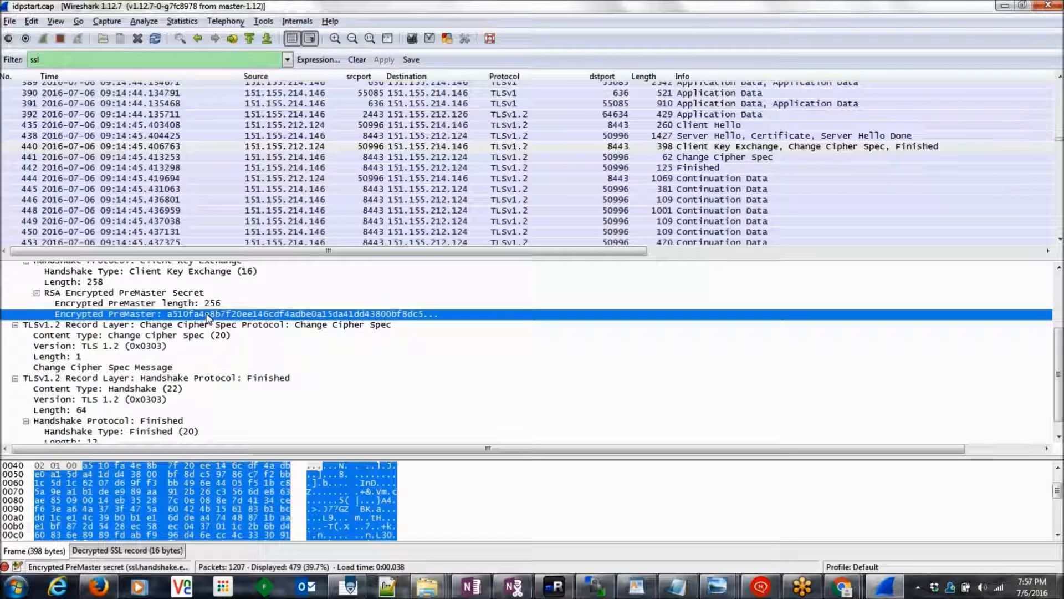
left_click(148, 359)
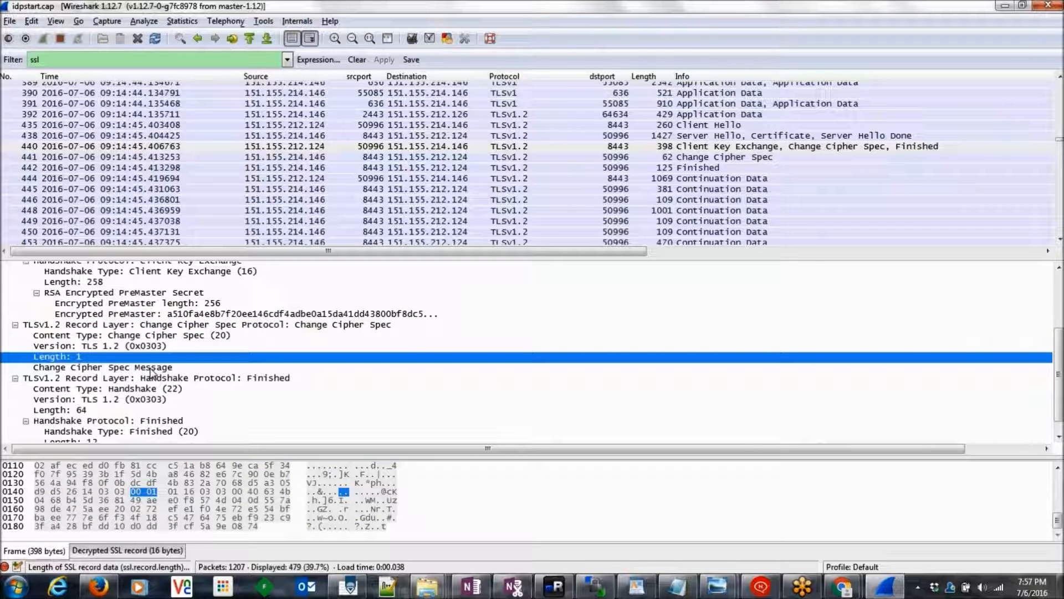
left_click(152, 368)
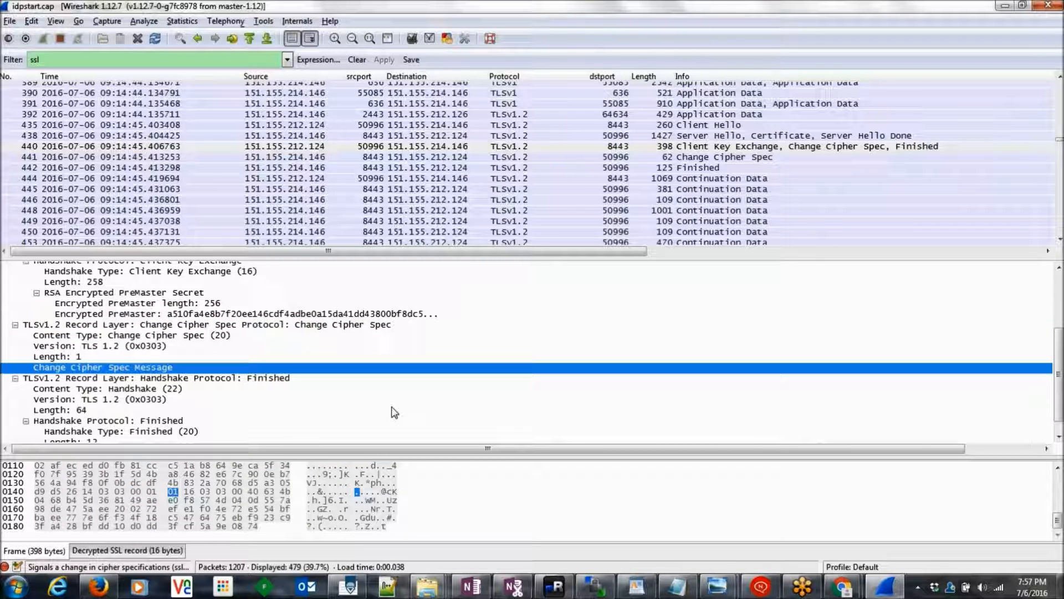
key("alt+Tab")
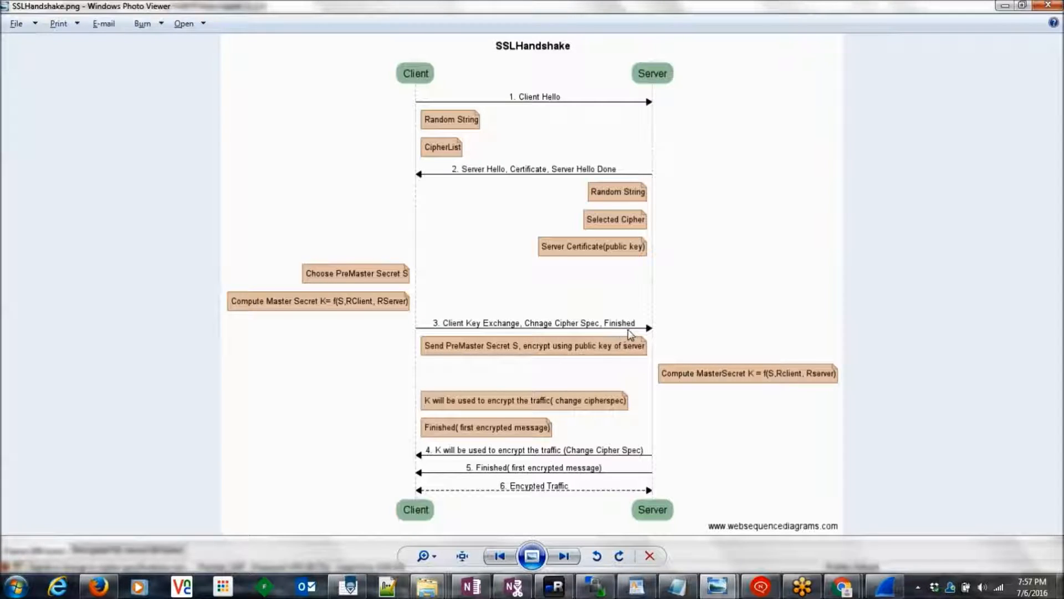
key("alt+Tab")
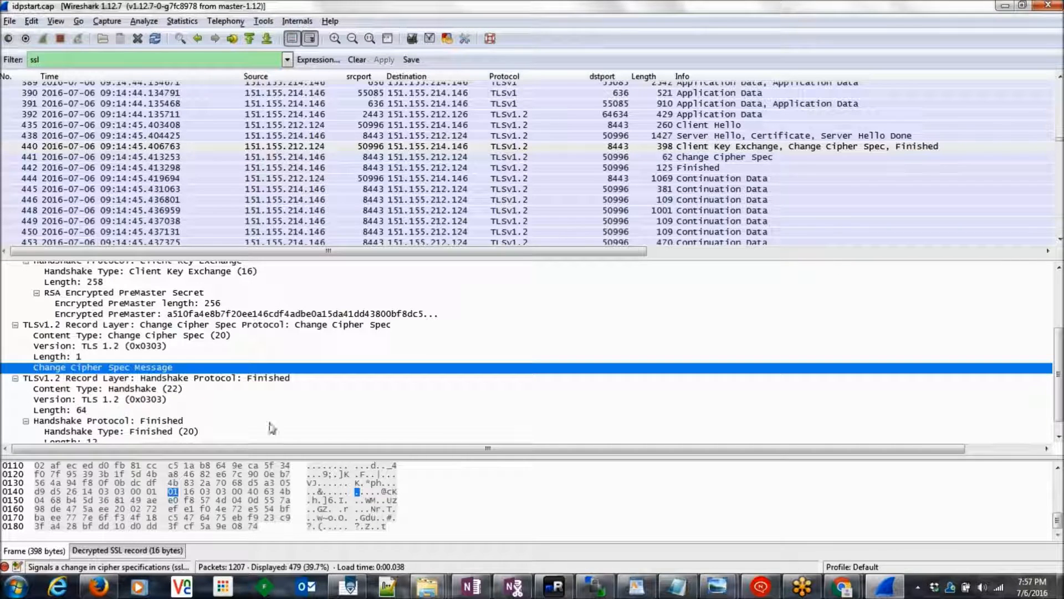
Step: Inspect packet 440's Finished record (type 20, length 12) and compare with the diagram
left_click(239, 379)
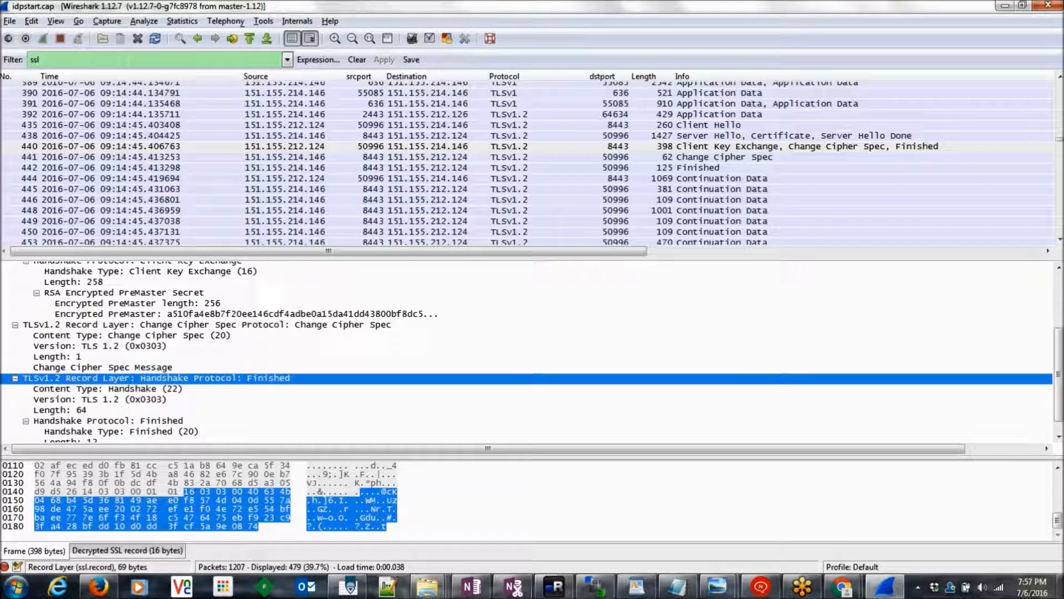
left_click_drag(1057, 396, 1059, 411)
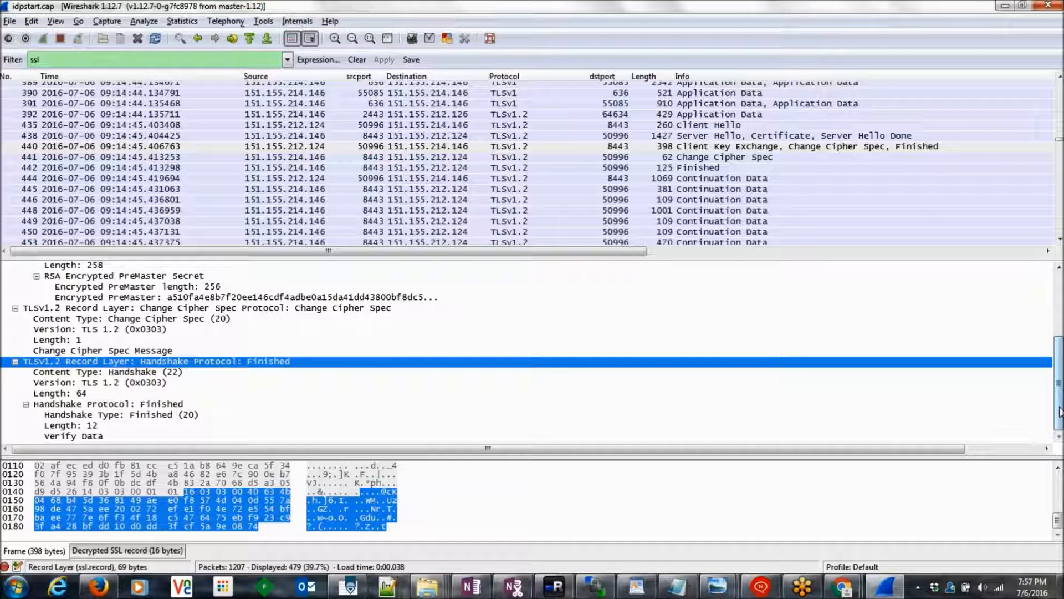
key("alt+Tab")
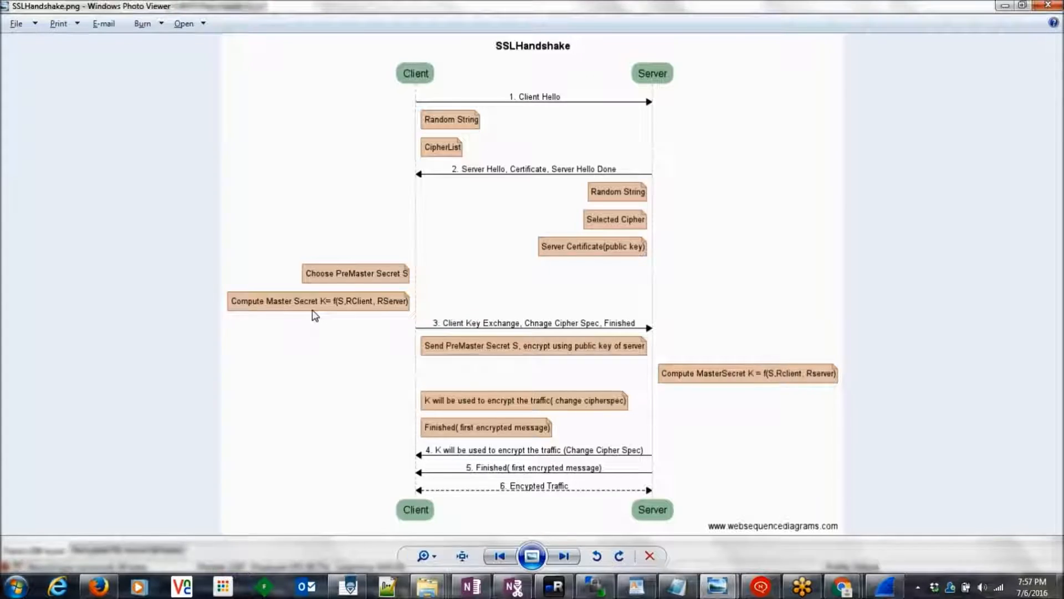
key("alt+Tab")
left_click(714, 148)
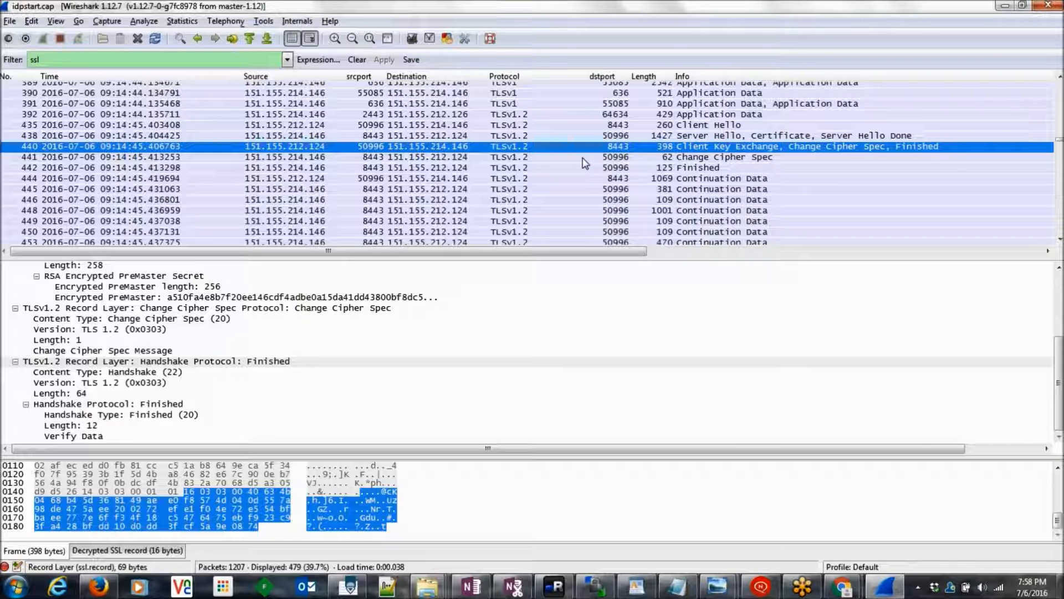
Step: Step through packets 441 and 442, then open packet 444's 1008-byte encrypted application data
left_click(328, 159)
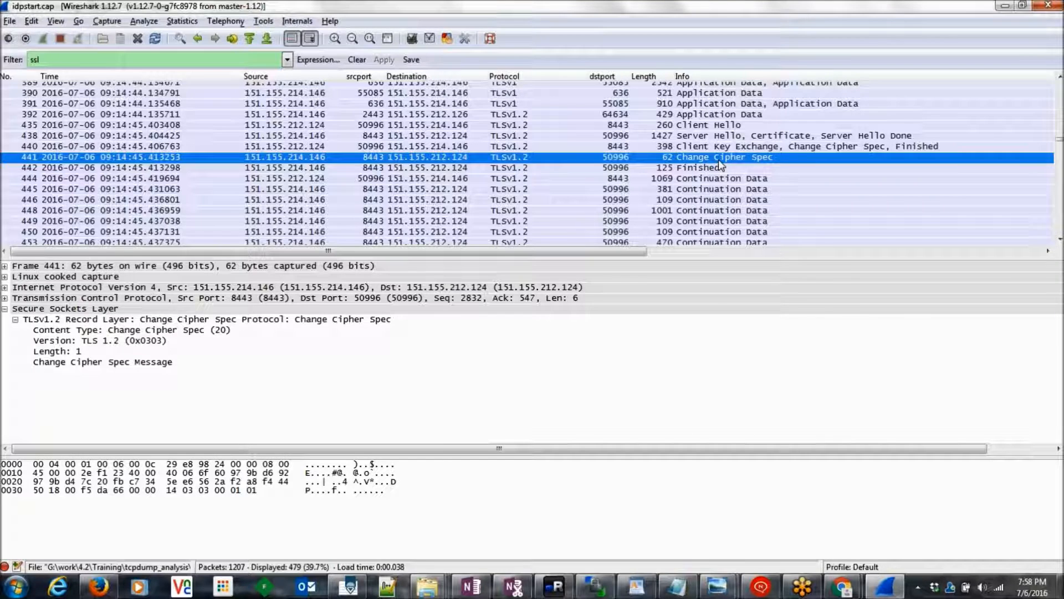
key("alt+Tab")
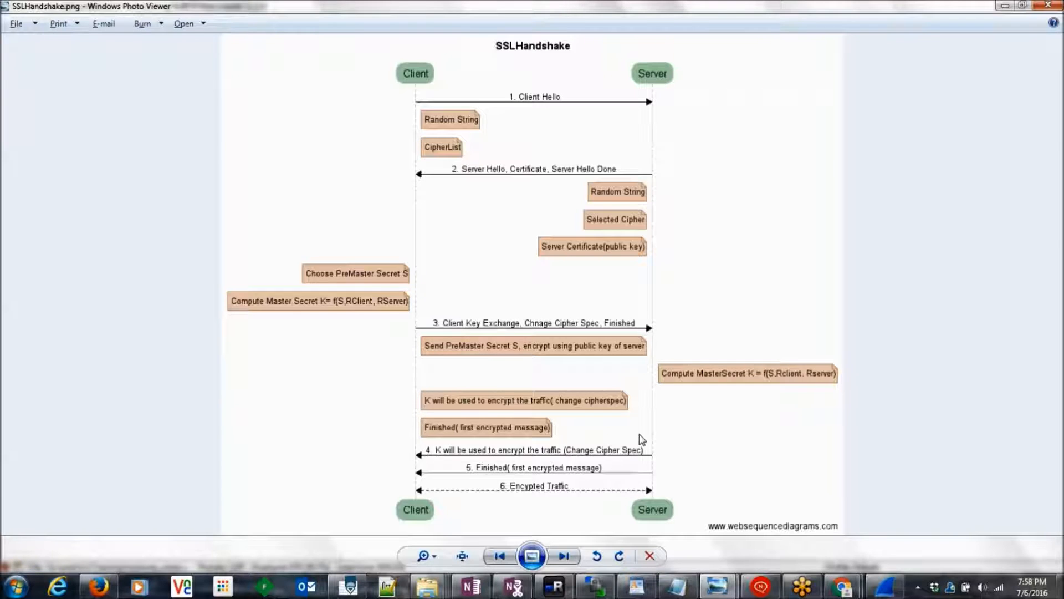
key("alt+Tab")
left_click(708, 168)
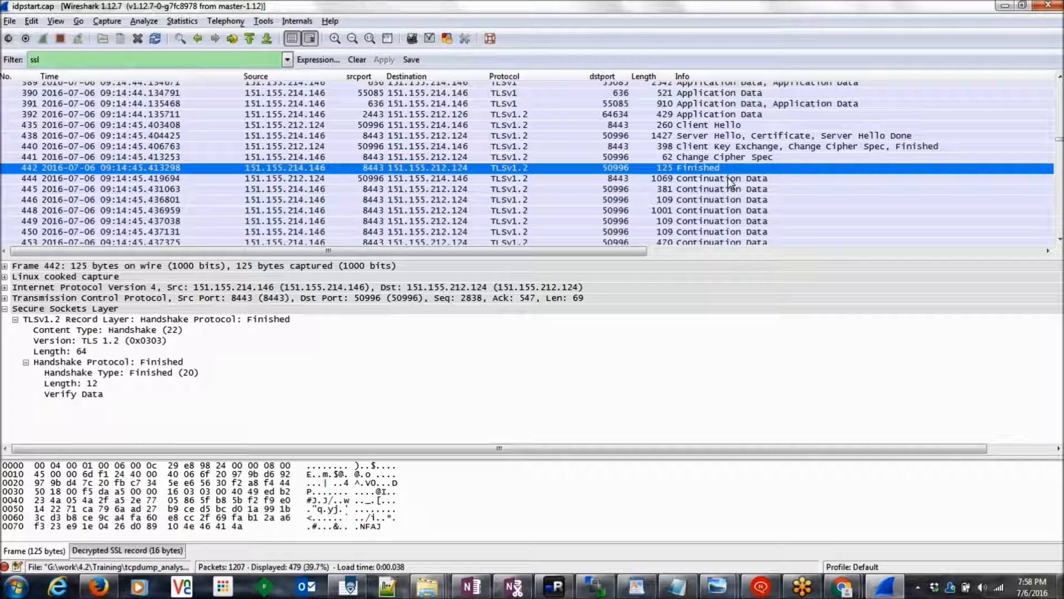
left_click(729, 179)
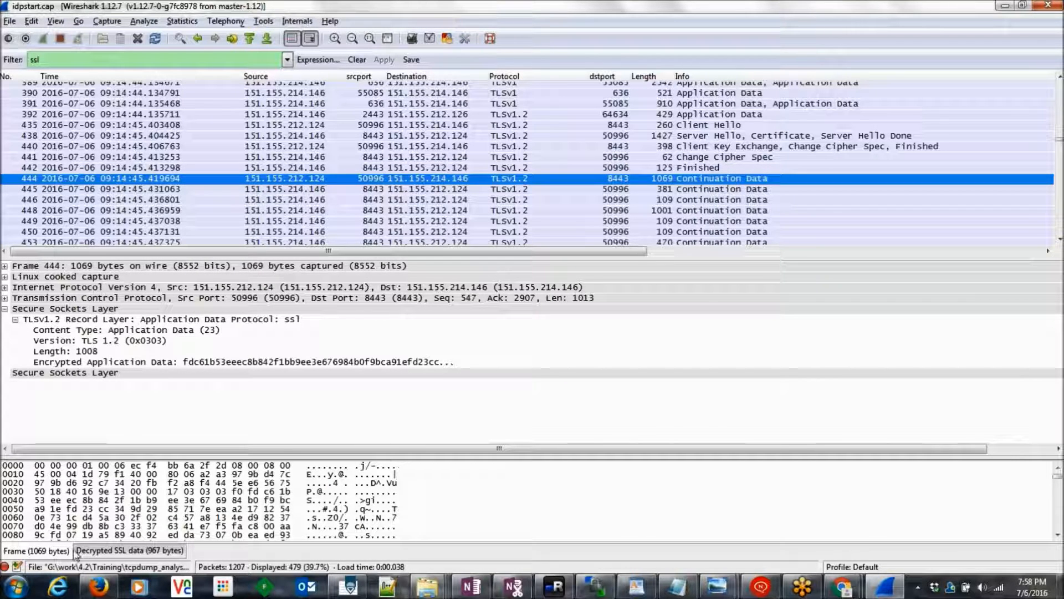
left_click(77, 363)
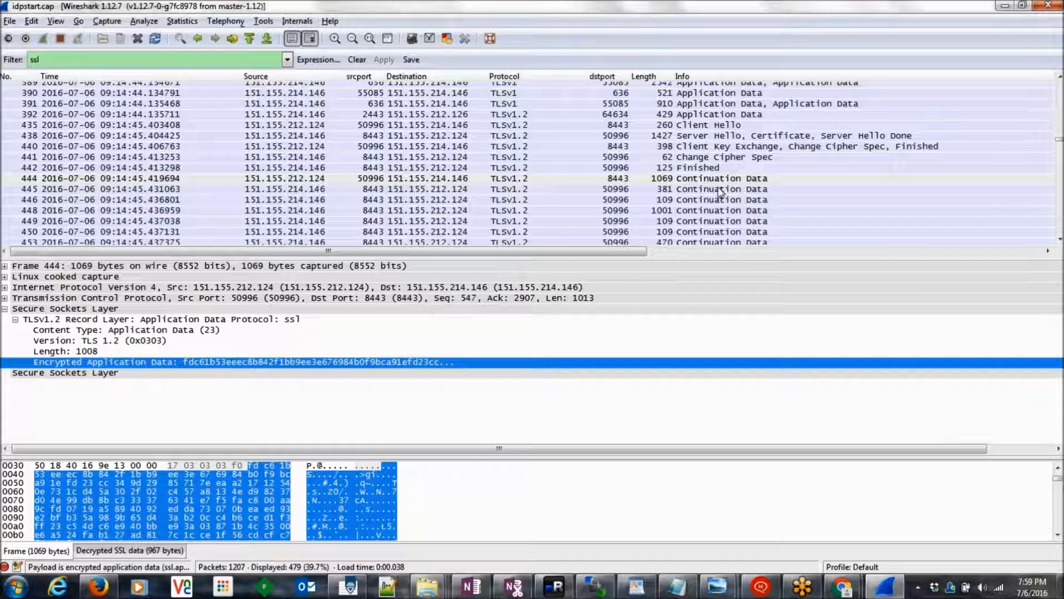
left_click(718, 199)
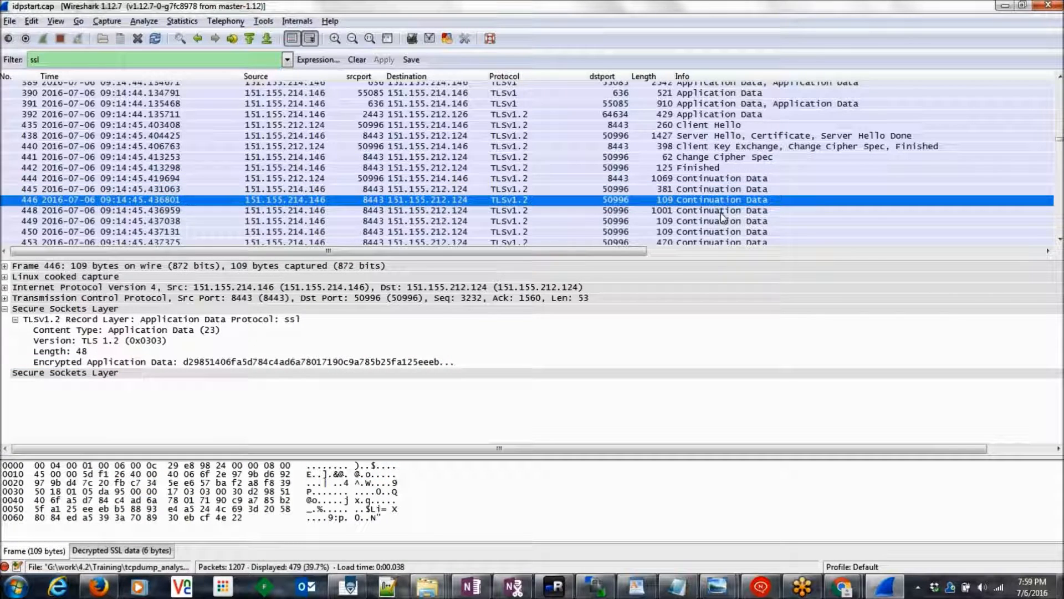
left_click(723, 210)
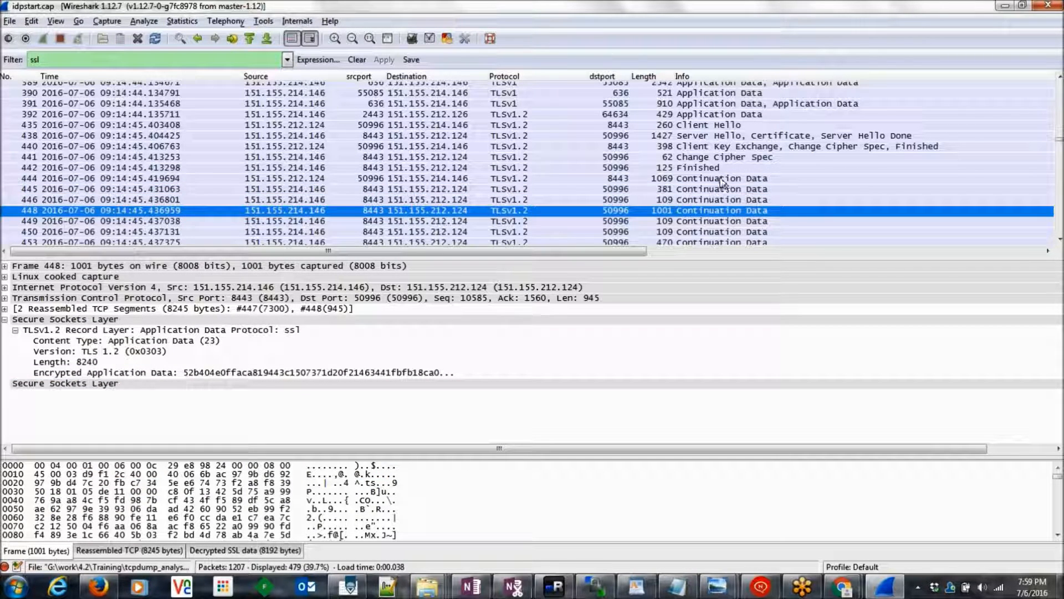
left_click(722, 180)
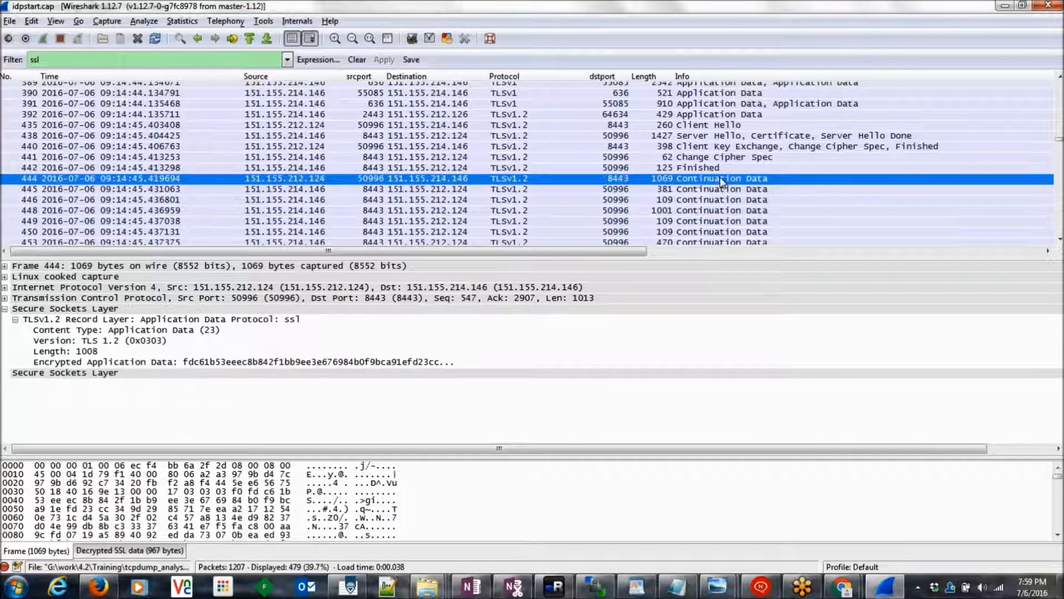
left_click(31, 21)
left_click(105, 338)
key("ctrl+shift+p")
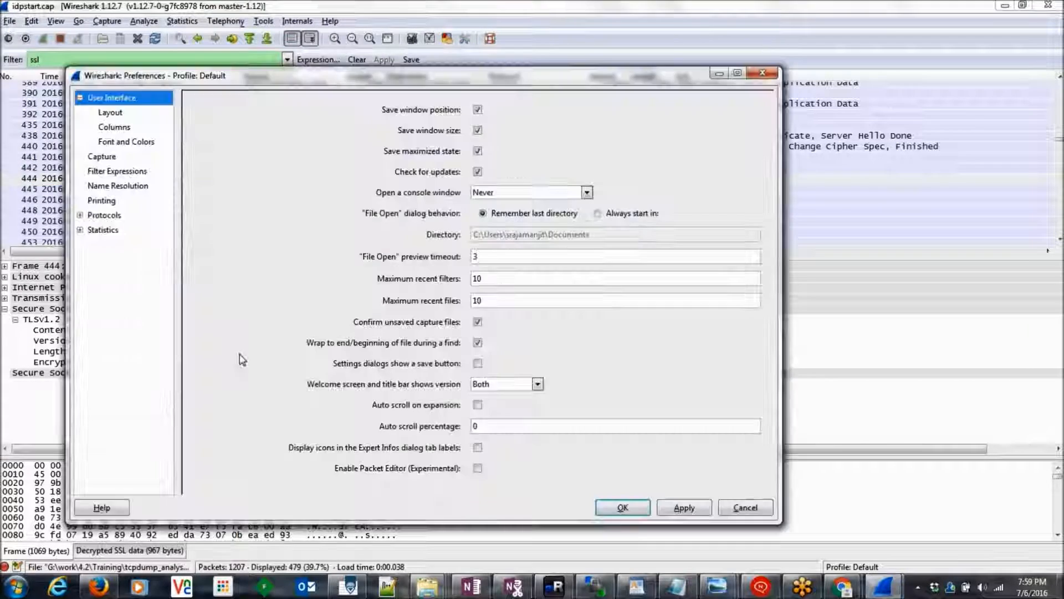
left_click(111, 217)
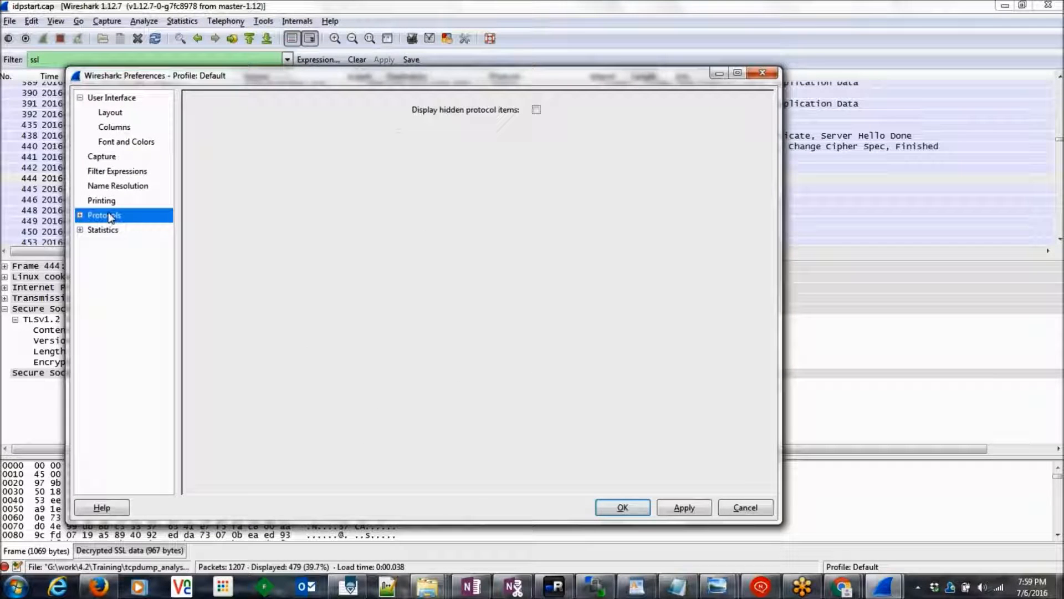
left_click(80, 215)
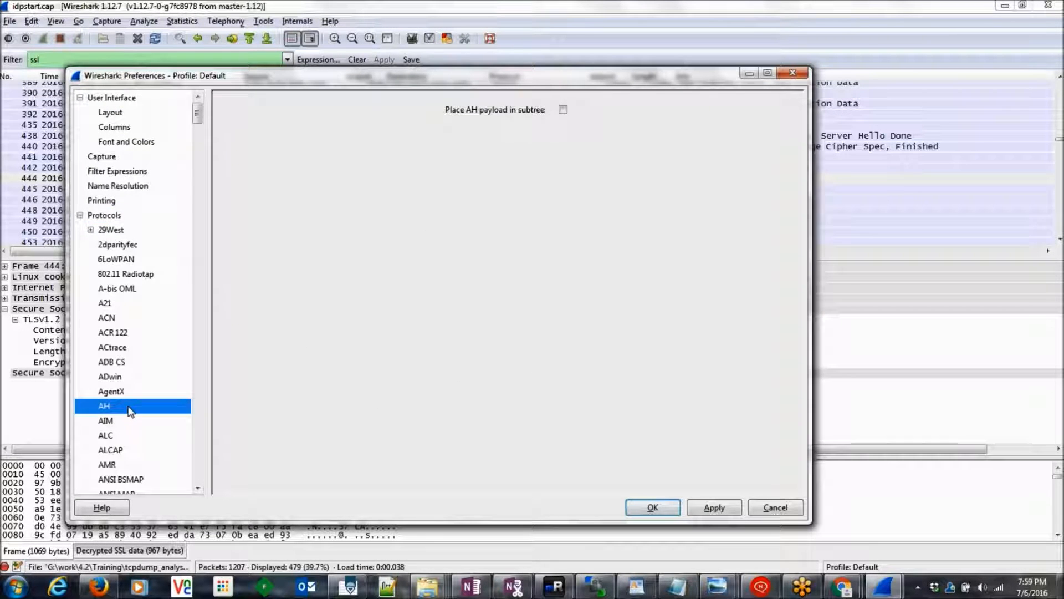
type("ssl")
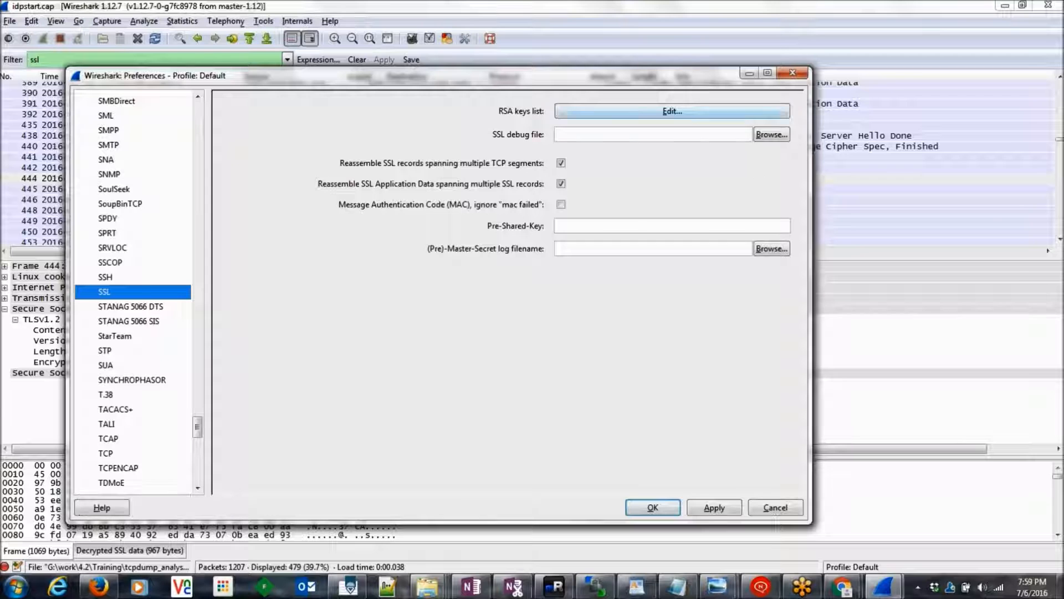
left_click(673, 111)
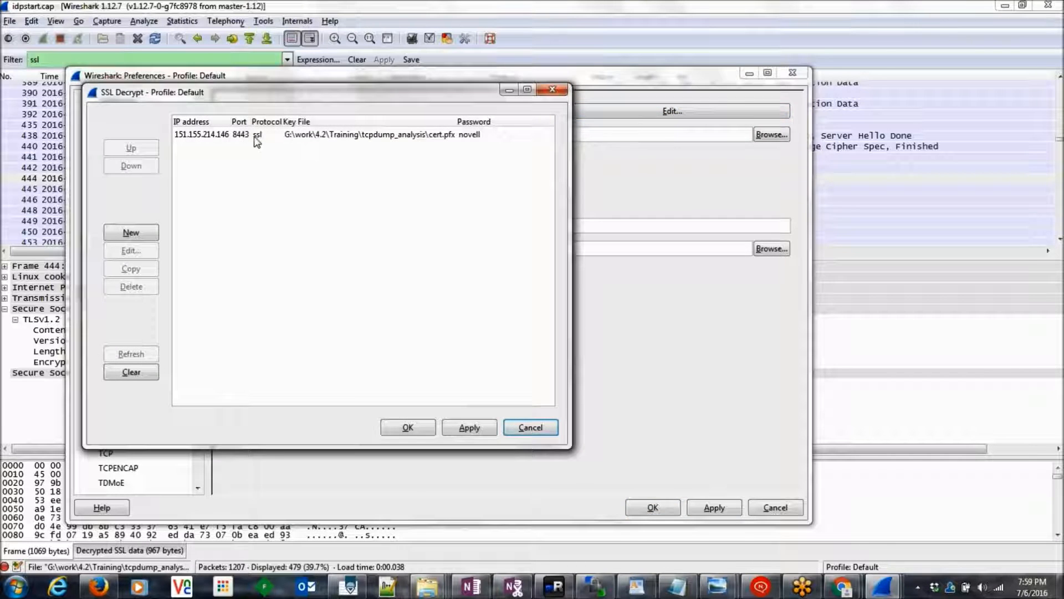
left_click(257, 137)
left_click(553, 91)
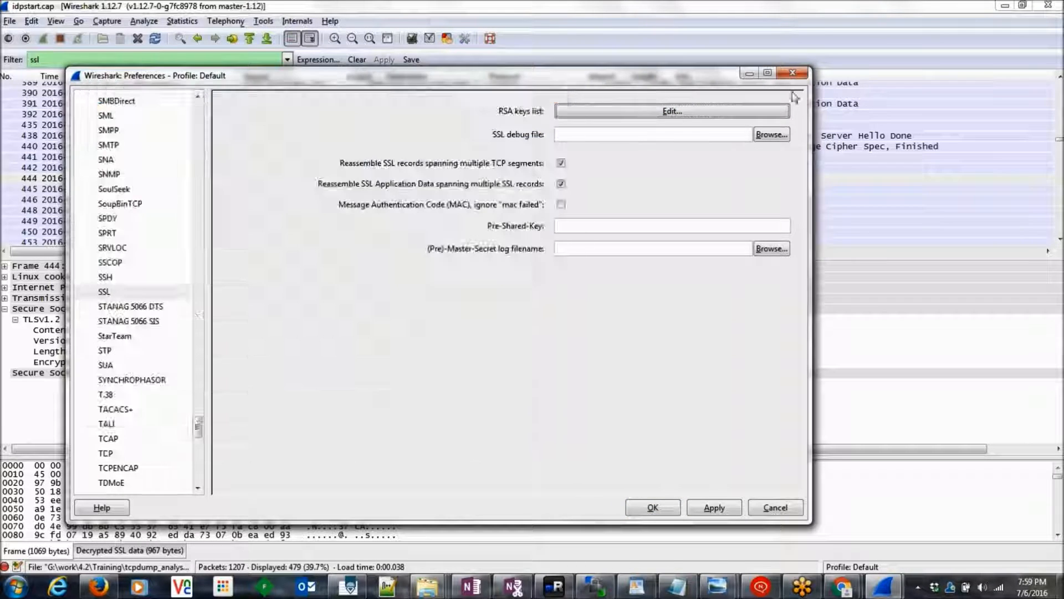
left_click(793, 73)
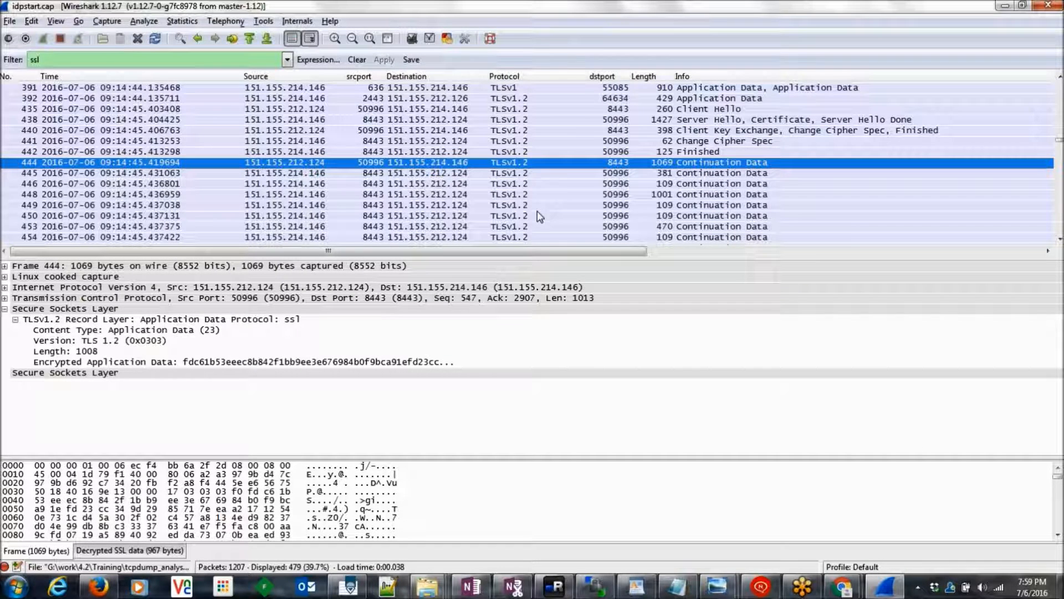
Step: Show packet 444's 967 decrypted bytes revealing GET /nidp/idff/ in an enlarged bytes pane
left_click(109, 550)
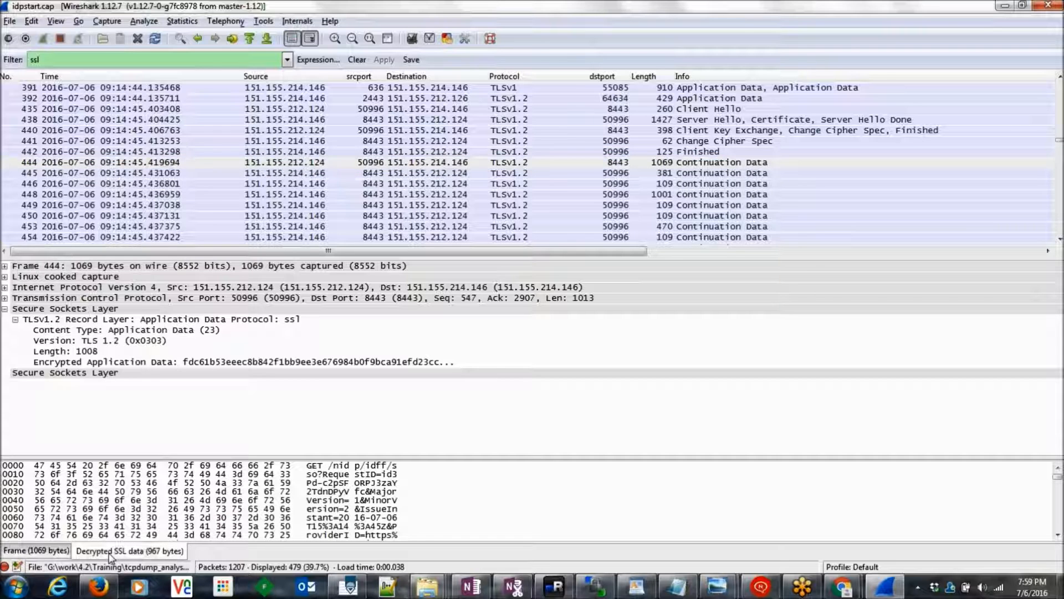
left_click(389, 467)
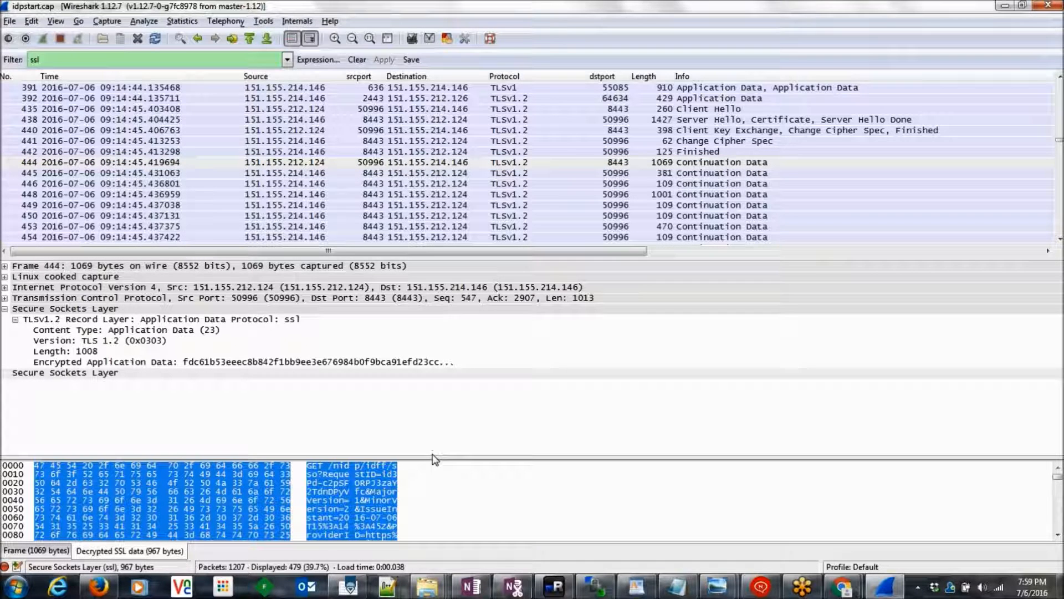
left_click_drag(436, 459, 436, 376)
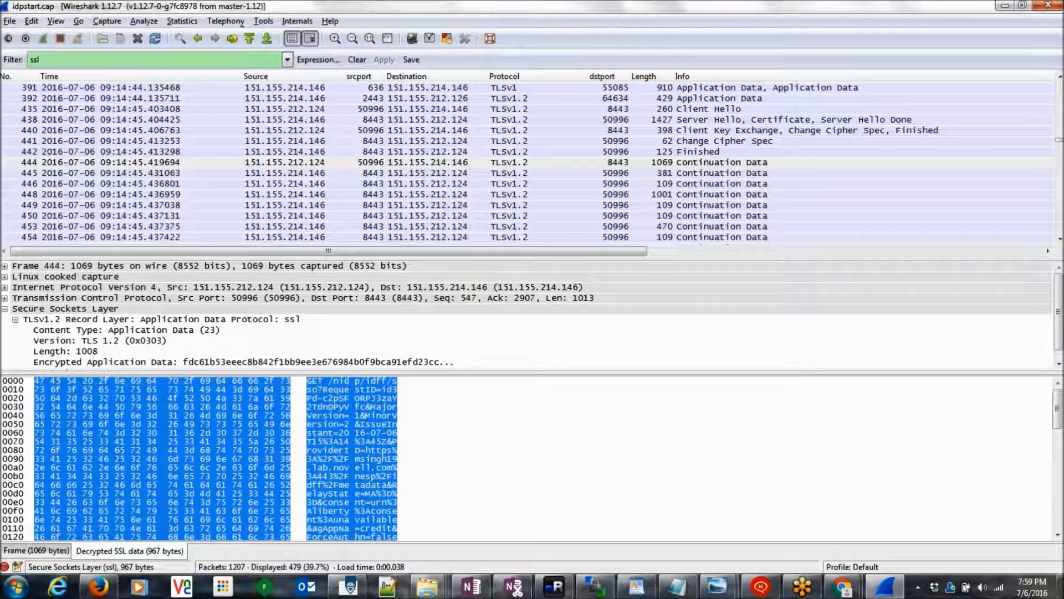
left_click(37, 550)
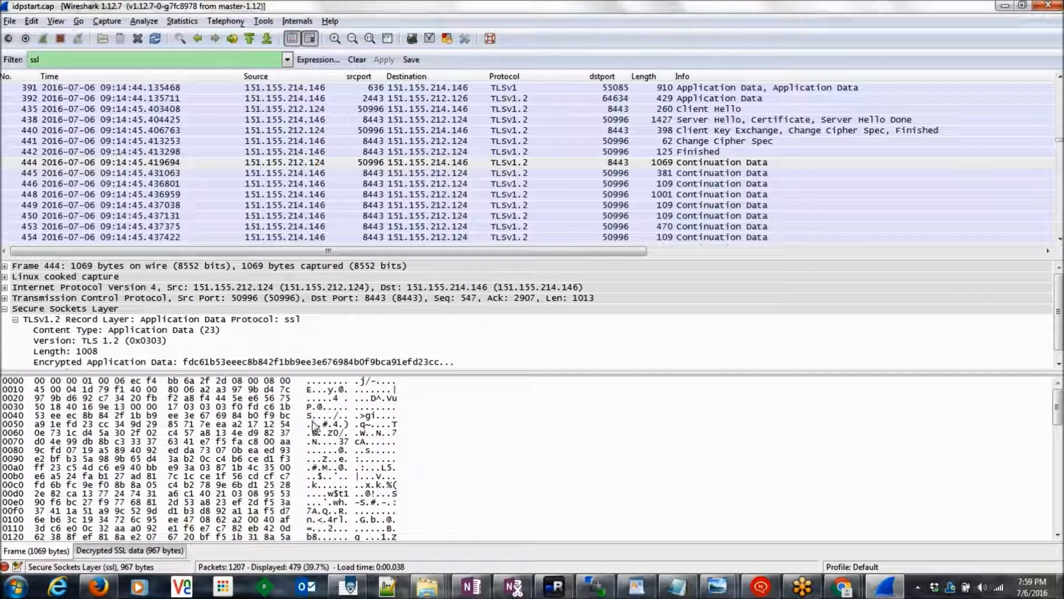
left_click(320, 453)
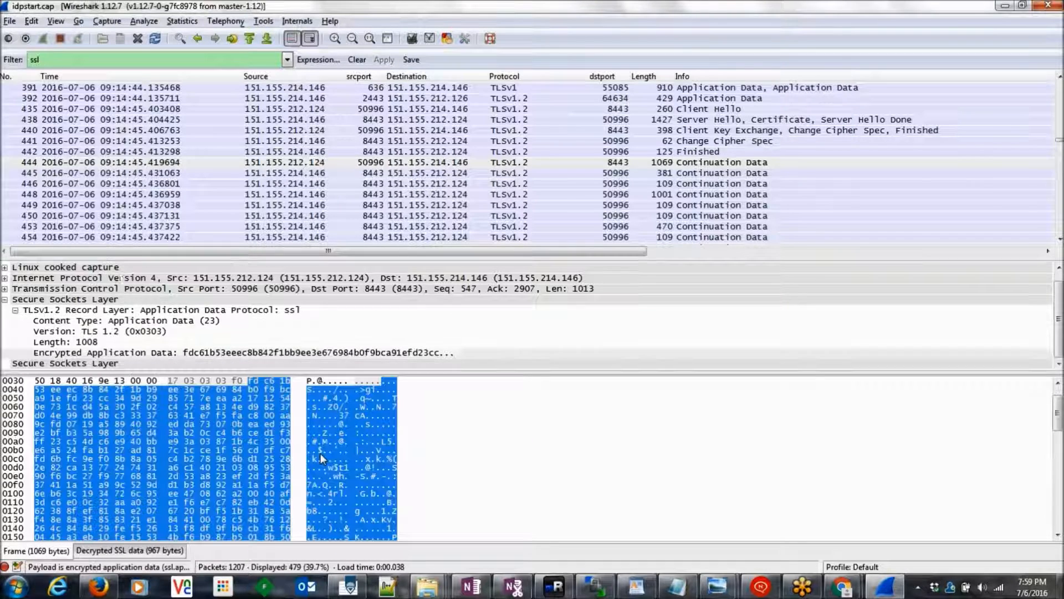
left_click(145, 551)
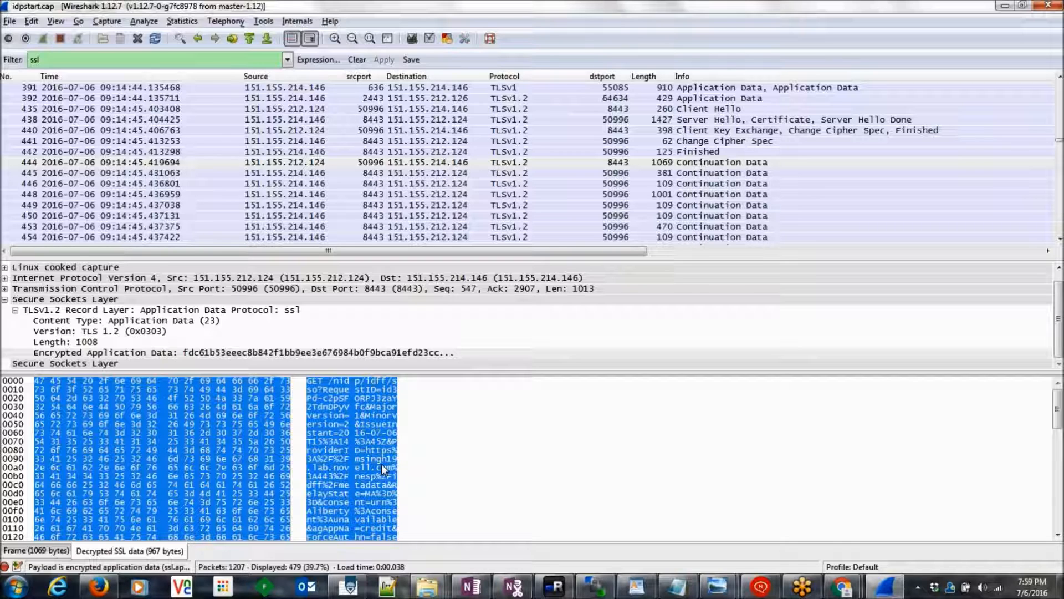
left_click(675, 160)
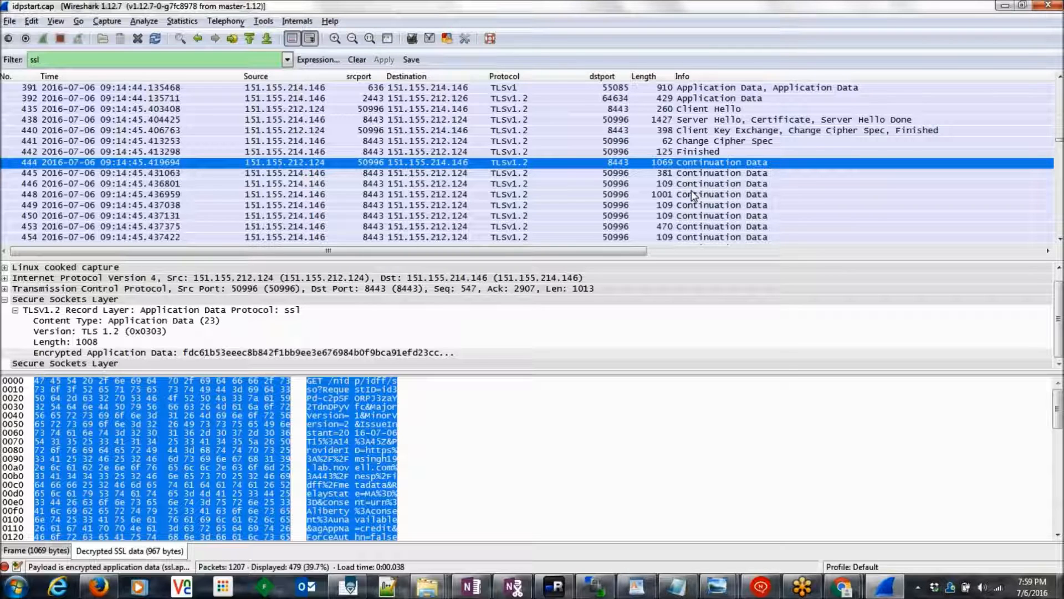
Step: Follow packet 444's SSL stream, read the decrypted HTTP conversation, leaving tcp.stream eq 78 filtered
right_click(575, 163)
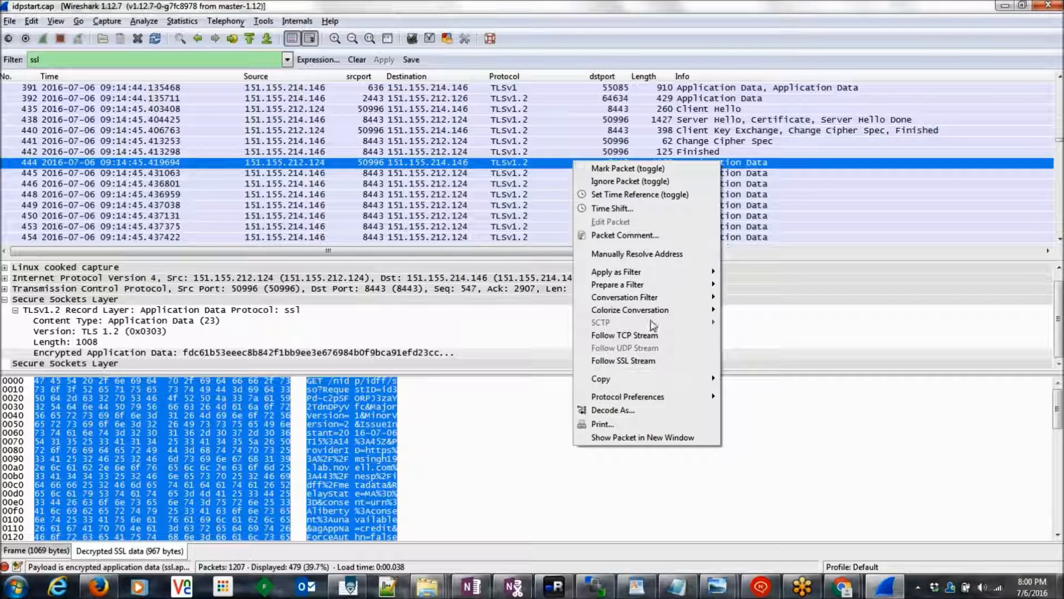
left_click(634, 360)
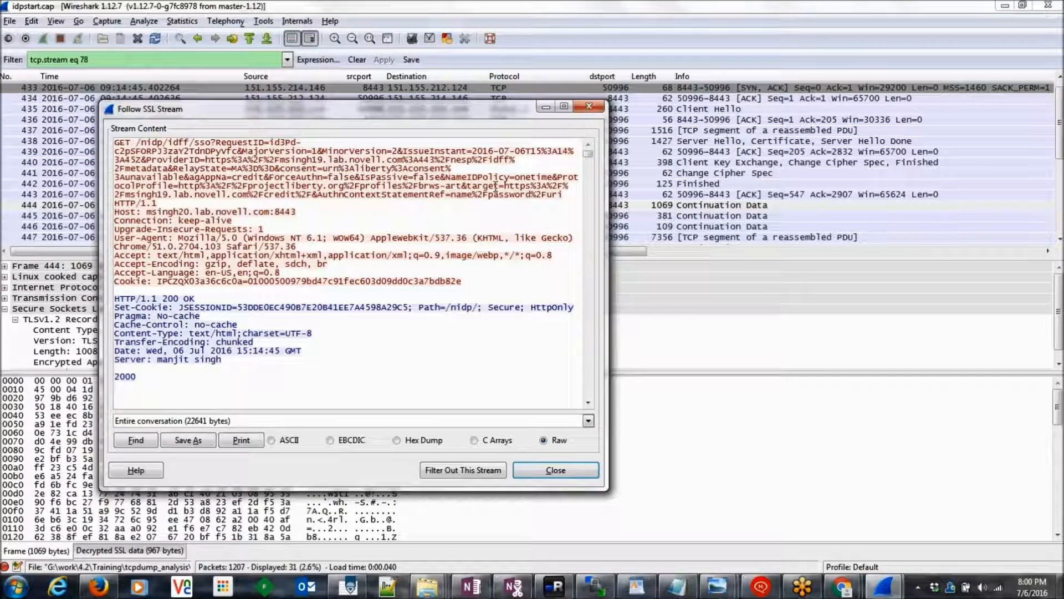
left_click_drag(588, 154, 571, 408)
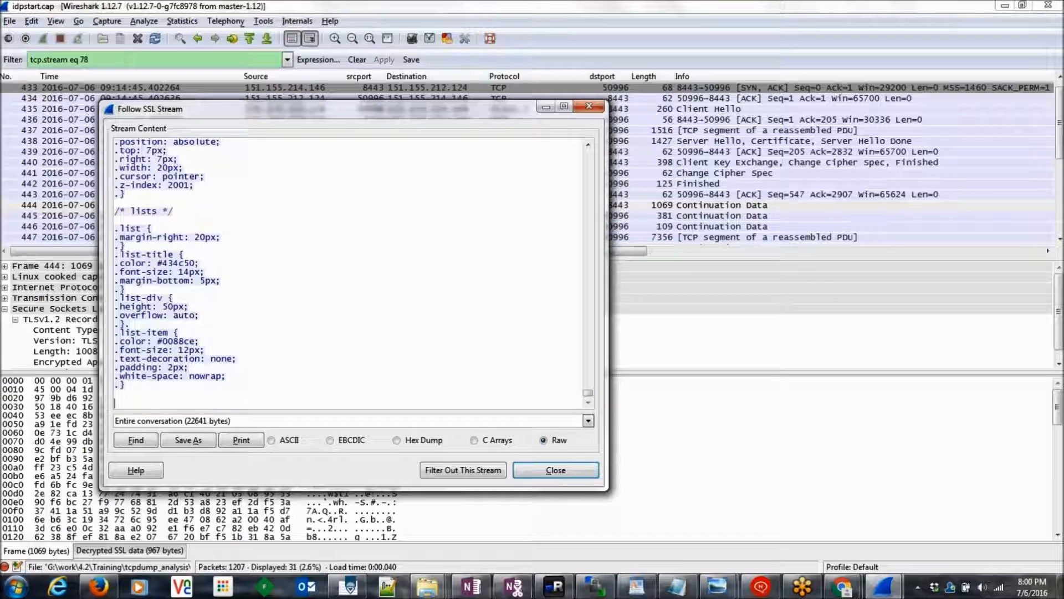
left_click(590, 107)
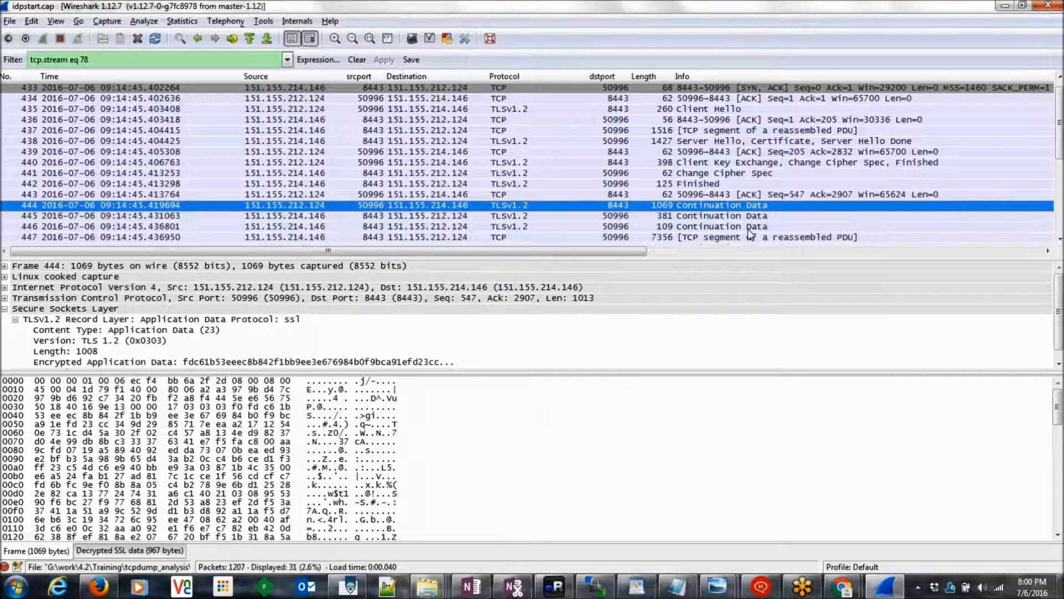
Step: Select packet 446, then bring up the SSLDebug.txt checklist in WordPad
left_click(748, 230)
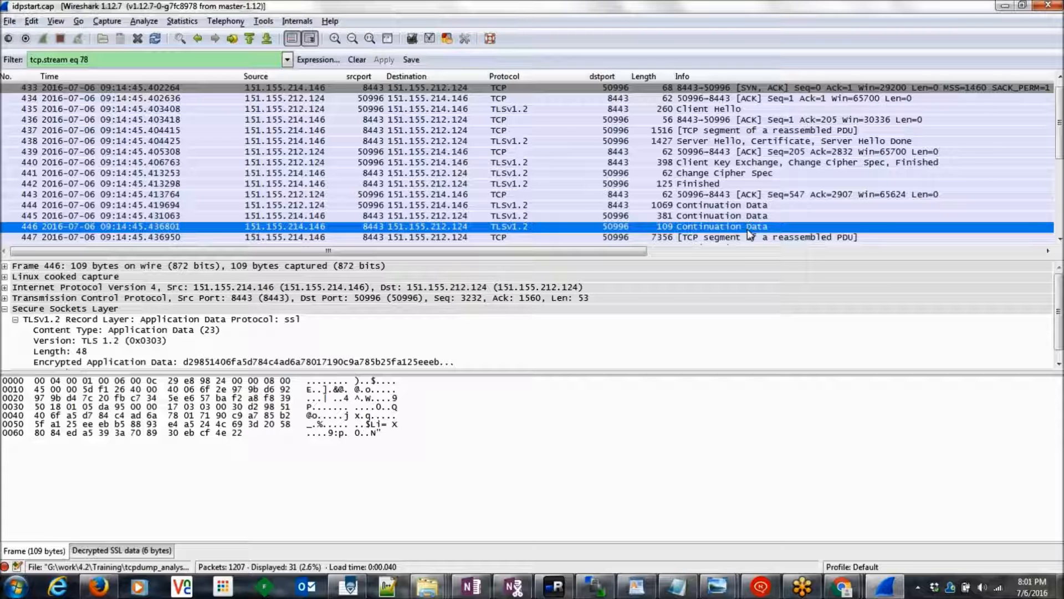
left_click(650, 586)
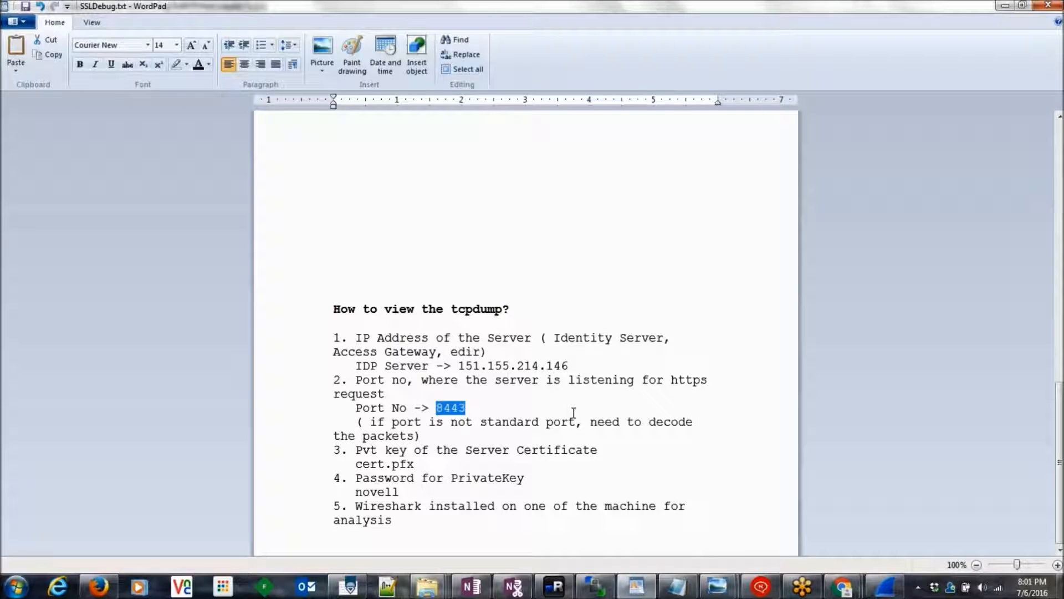
double_click(509, 338)
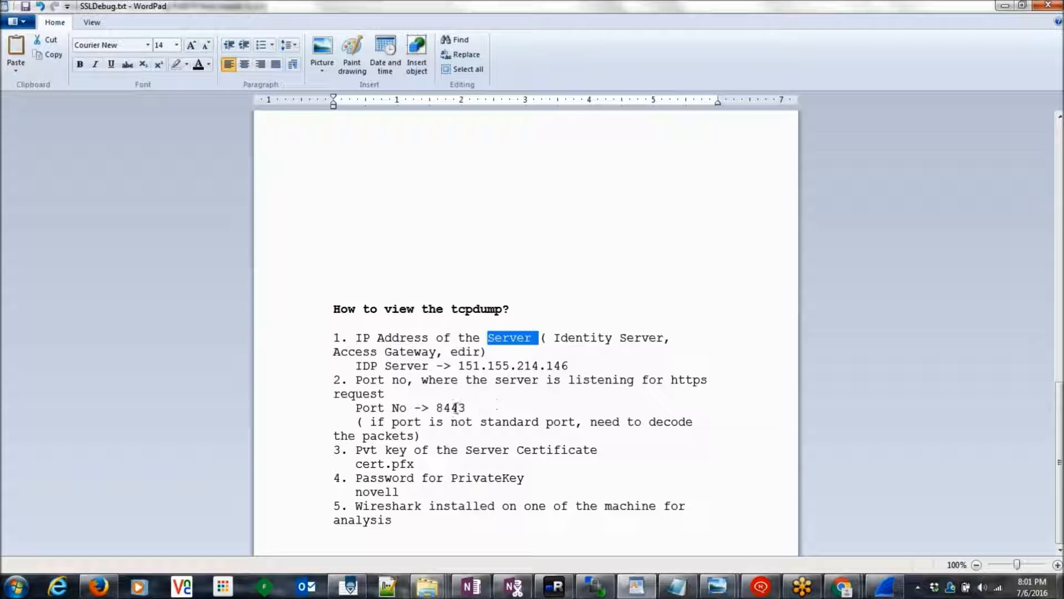
double_click(453, 408)
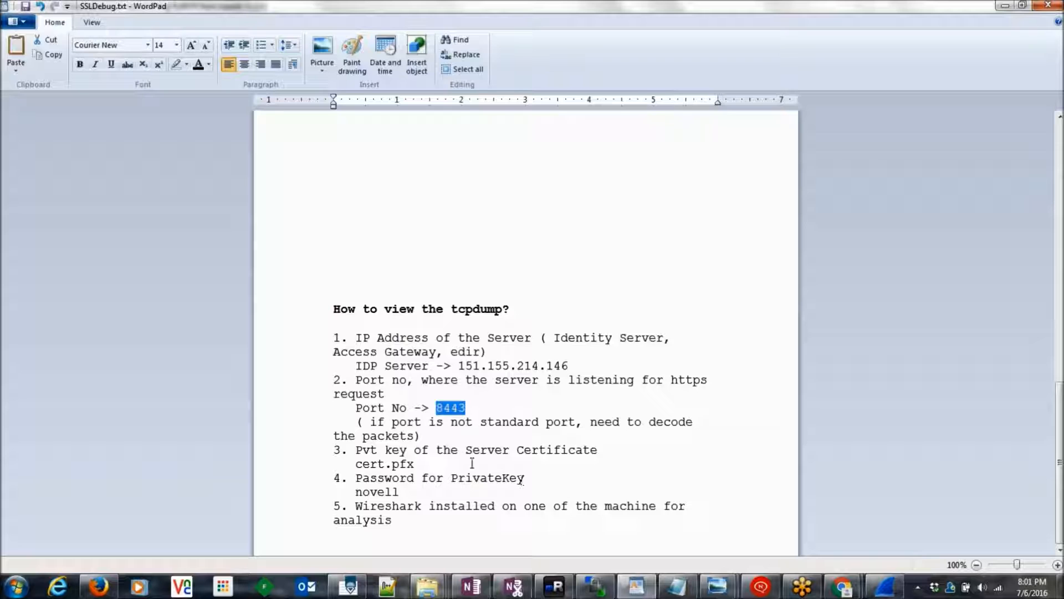
double_click(449, 450)
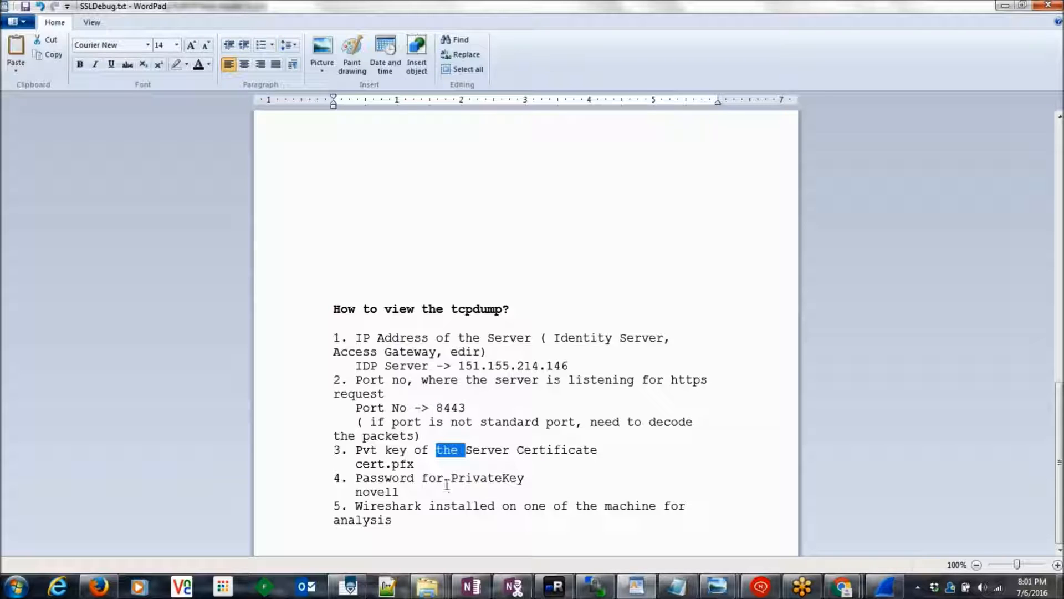
double_click(394, 492)
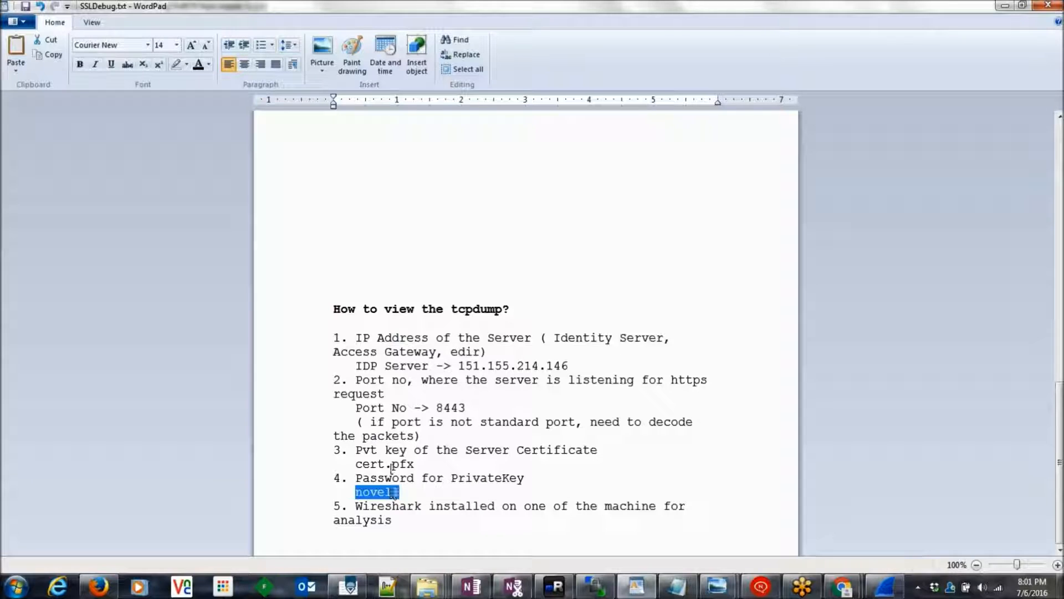
double_click(418, 506)
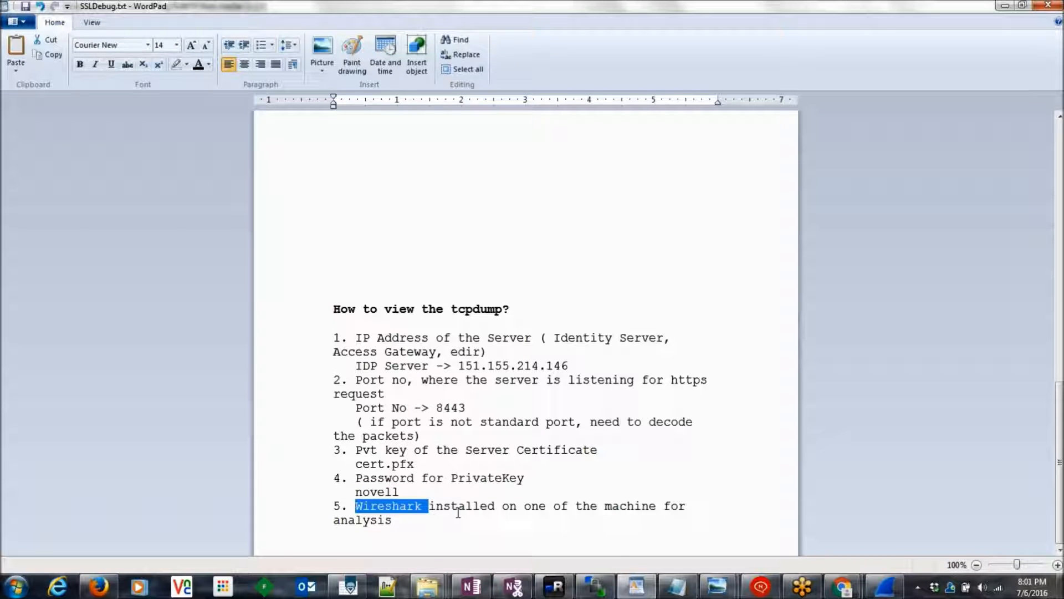